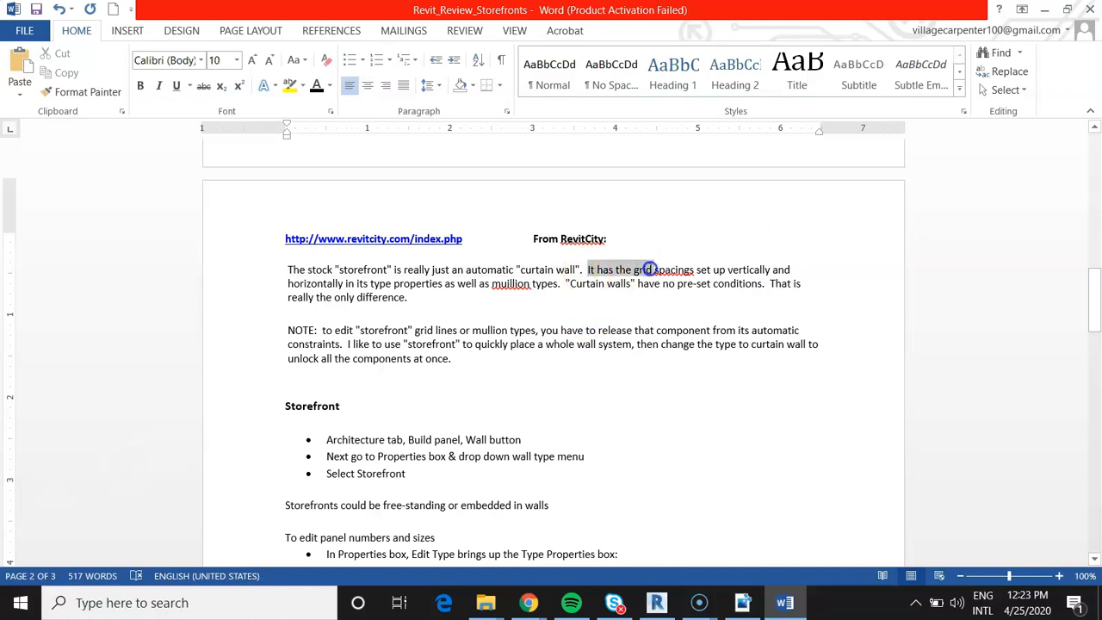
- Review the Word notes on how storefronts differ from curtain walls and where the Storefront wall type is chosen
{"action": "left_click_drag", "start_coordinate": [649, 270], "coordinate": [652, 270]}
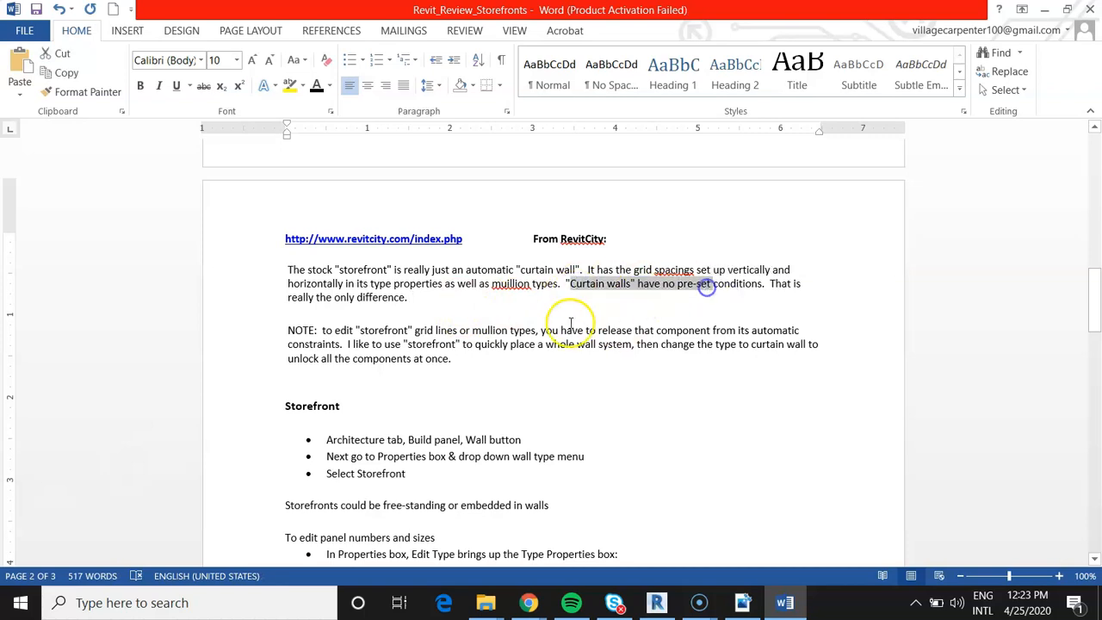
{"action": "left_click", "coordinate": [510, 314]}
{"action": "scroll", "coordinate": [511, 314], "scroll_direction": "down", "scroll_amount": 3}
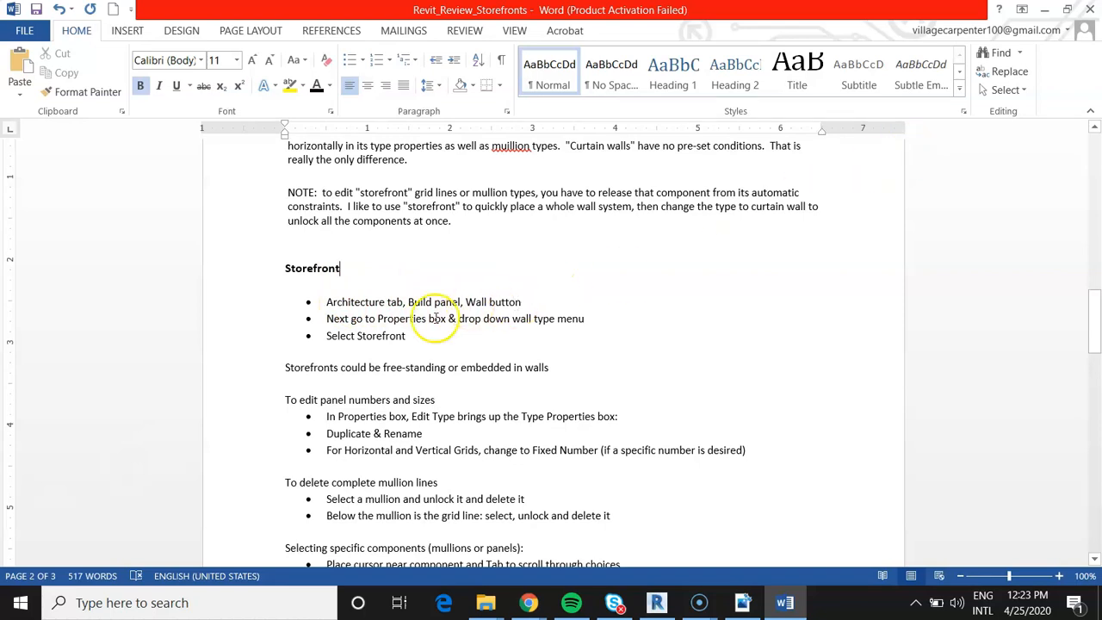
{"action": "left_click_drag", "start_coordinate": [380, 319], "coordinate": [550, 320]}
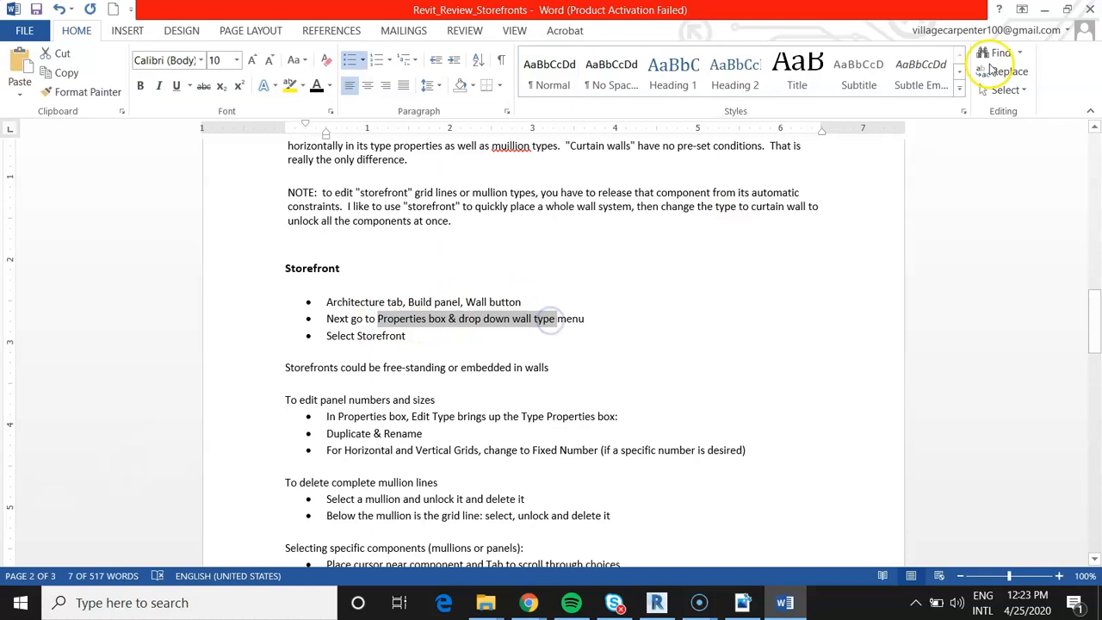
- Switch to Revit and open the {3D} view of the Barcelona pavilion from above
{"action": "left_click", "coordinate": [1040, 12]}
{"action": "scroll", "coordinate": [454, 348], "scroll_direction": "down", "scroll_amount": 4}
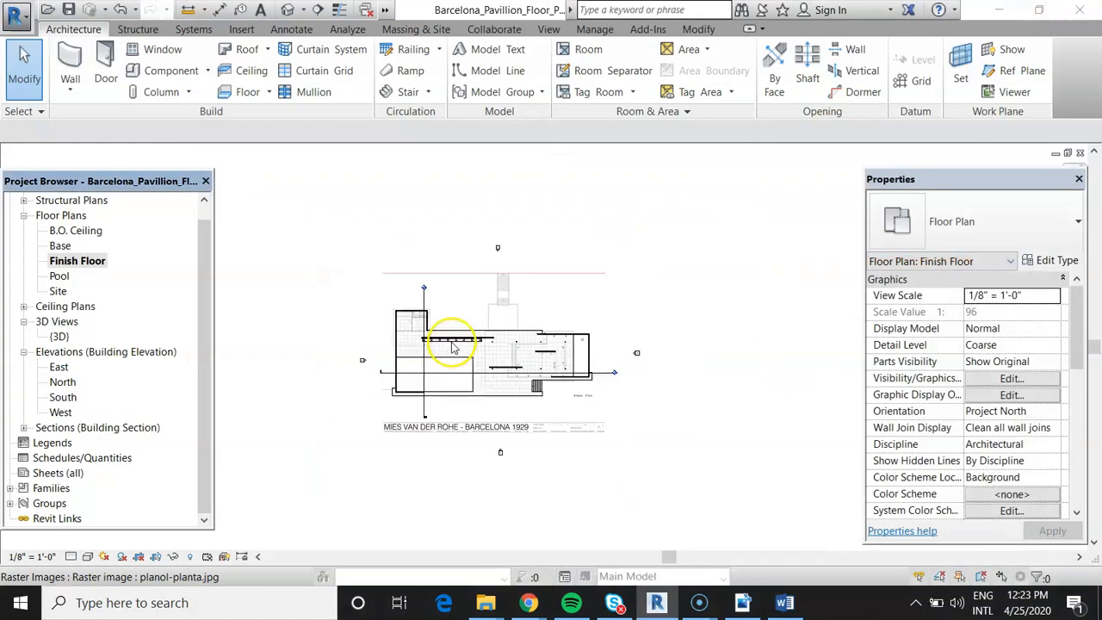
{"action": "double_click", "coordinate": [58, 336]}
{"action": "scroll", "coordinate": [506, 342], "scroll_direction": "down", "scroll_amount": 2}
{"action": "scroll", "coordinate": [506, 343], "scroll_direction": "up", "scroll_amount": 2}
{"action": "middle_click_drag", "start_coordinate": [644, 344], "coordinate": [593, 263], "text": "shift"}
{"action": "scroll", "coordinate": [701, 351], "scroll_direction": "up", "scroll_amount": 3}
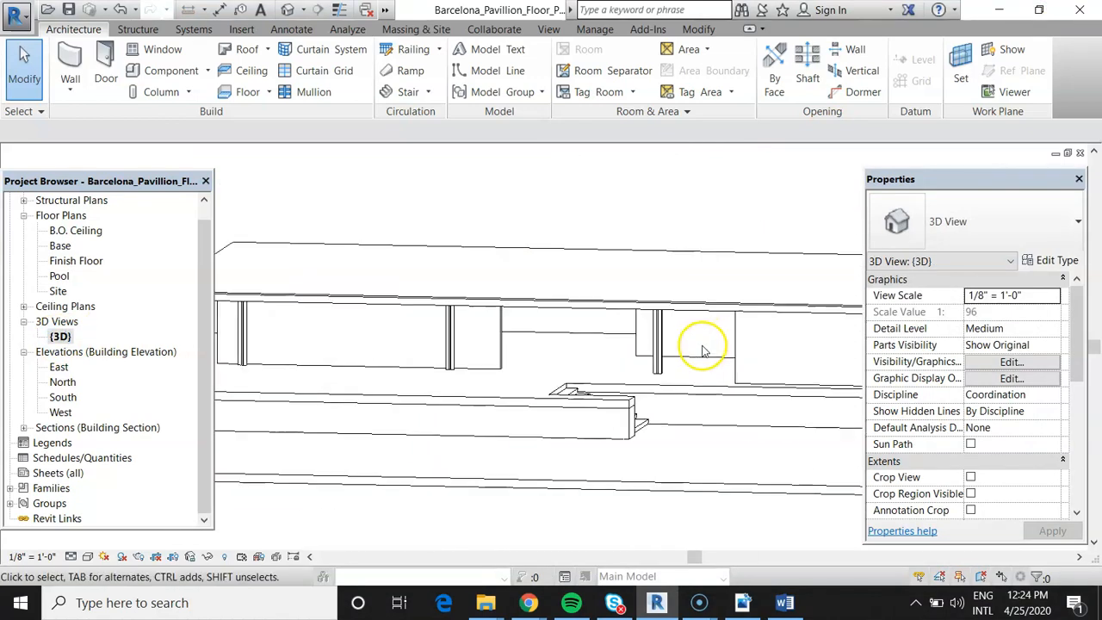
{"action": "middle_click_drag", "start_coordinate": [672, 347], "coordinate": [699, 389], "text": "shift"}
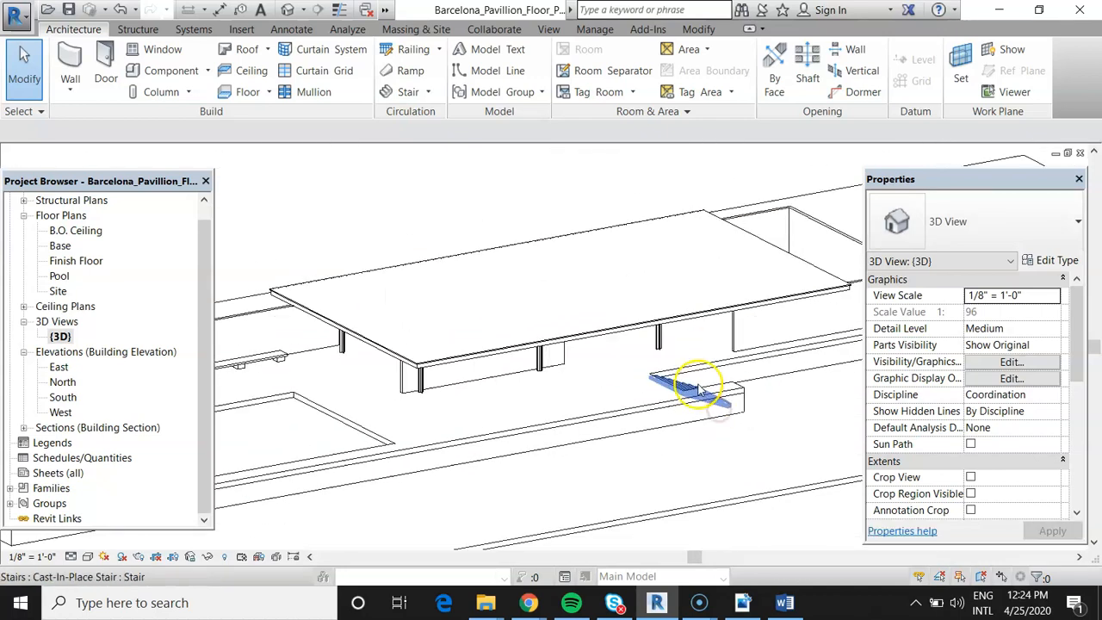
{"action": "scroll", "coordinate": [700, 389], "scroll_direction": "down", "scroll_amount": 3}
{"action": "middle_click_drag", "start_coordinate": [611, 356], "coordinate": [597, 386], "text": "shift"}
{"action": "middle_click_drag", "start_coordinate": [707, 366], "coordinate": [545, 341], "text": "shift"}
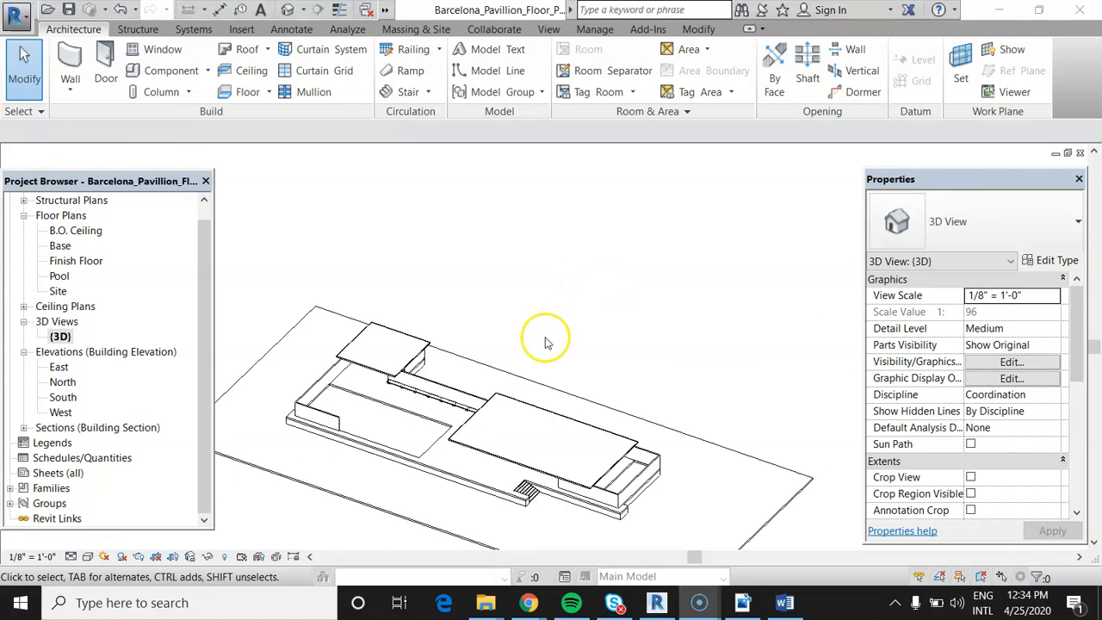
- Draw a straight Generic - 4" Brick architectural wall on the Base level in the empty area behind the pavilion
{"action": "scroll", "coordinate": [524, 311], "scroll_direction": "up", "scroll_amount": 4}
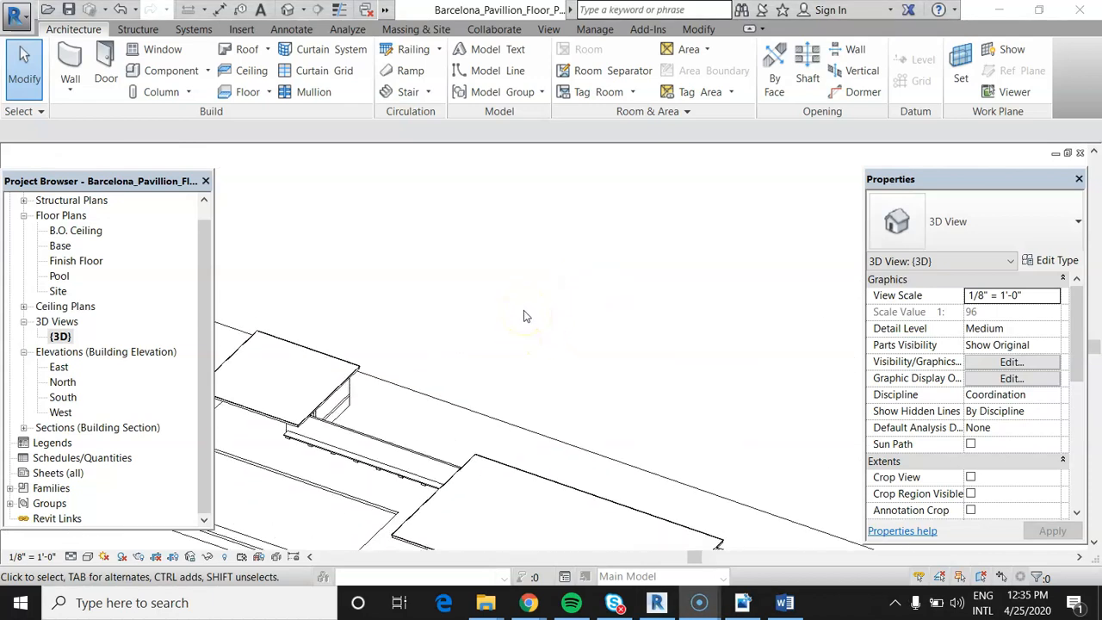
{"action": "scroll", "coordinate": [523, 316], "scroll_direction": "up", "scroll_amount": 2}
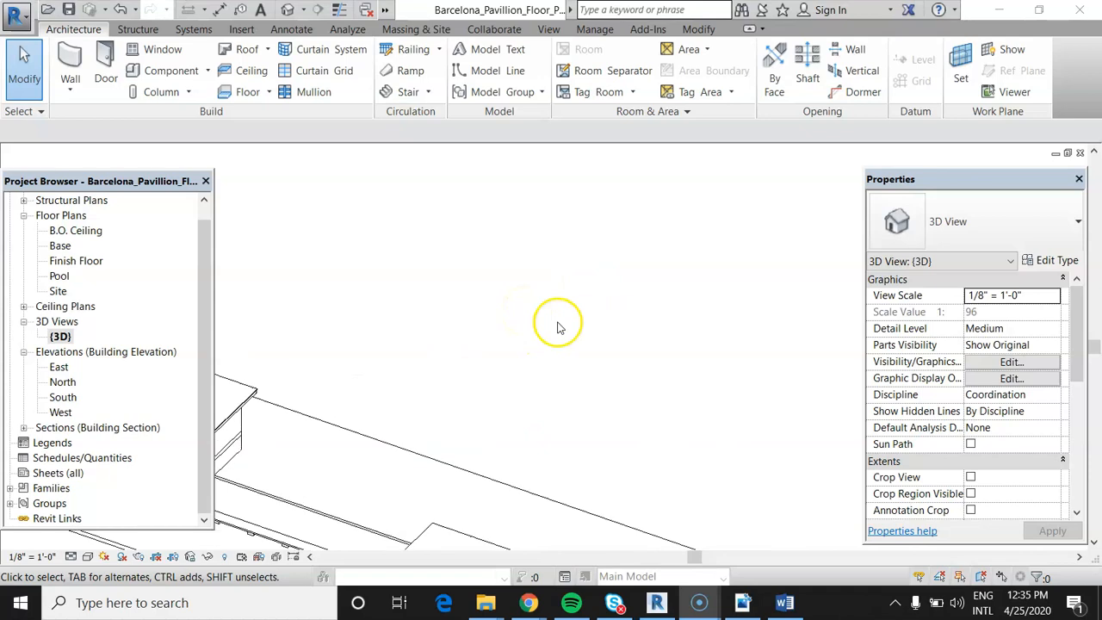
{"action": "left_click", "coordinate": [74, 95]}
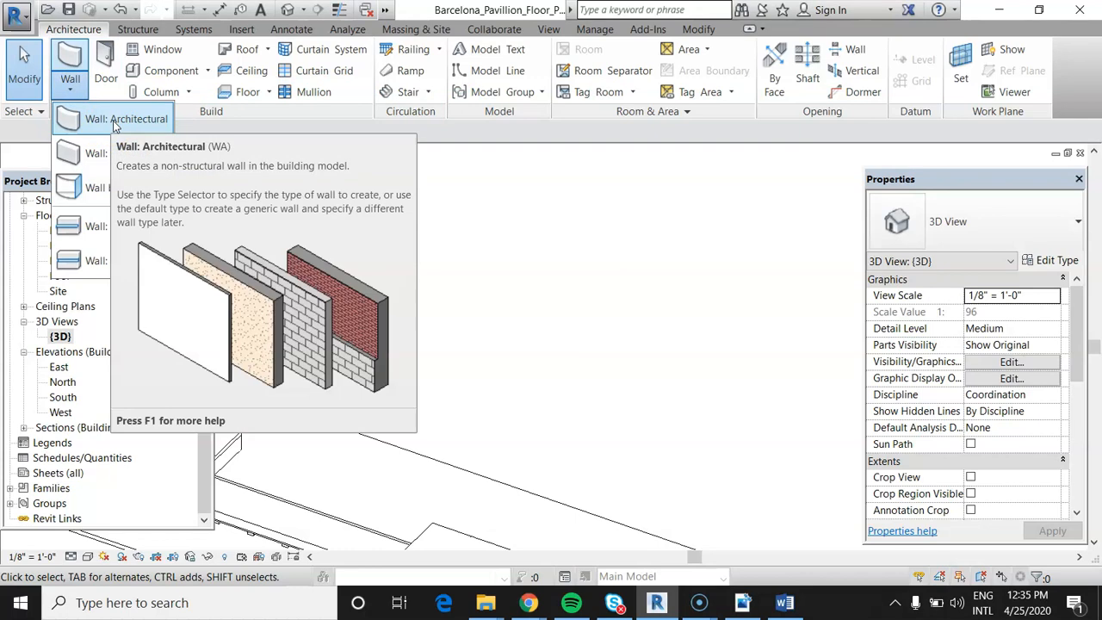
{"action": "left_click", "coordinate": [112, 126]}
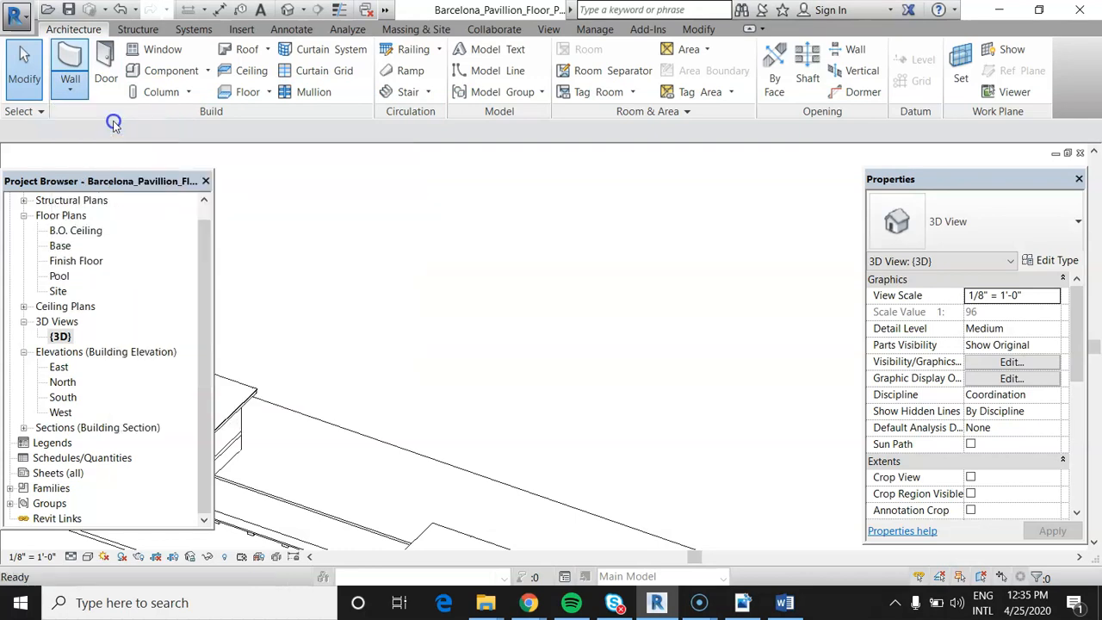
{"action": "left_click", "coordinate": [964, 225]}
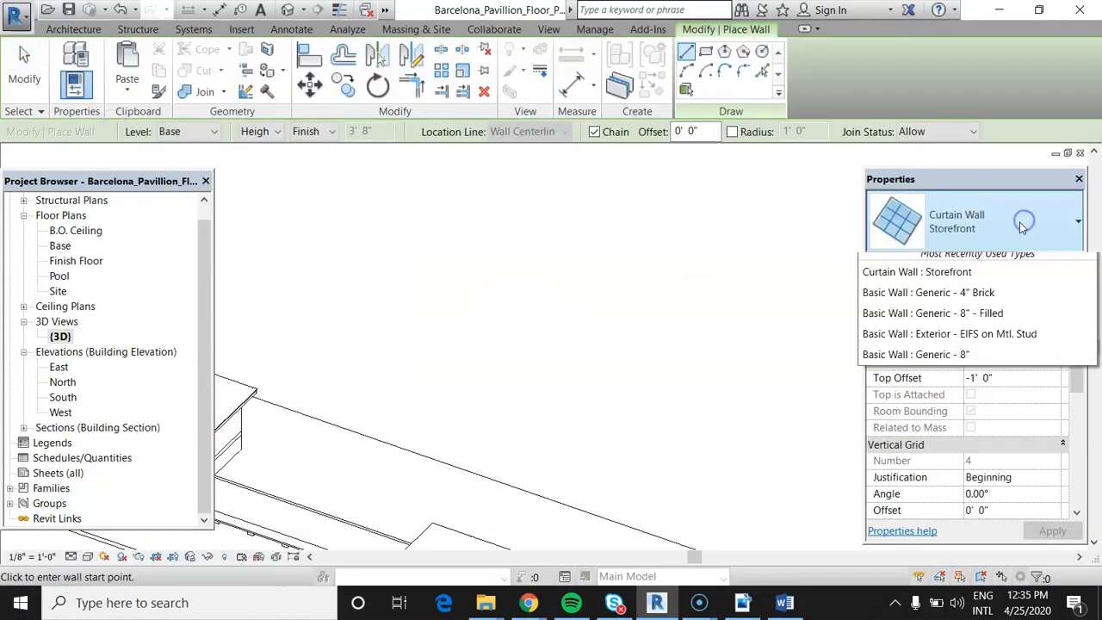
{"action": "scroll", "coordinate": [1007, 371], "scroll_direction": "up", "scroll_amount": 10}
{"action": "scroll", "coordinate": [1007, 374], "scroll_direction": "up", "scroll_amount": 5}
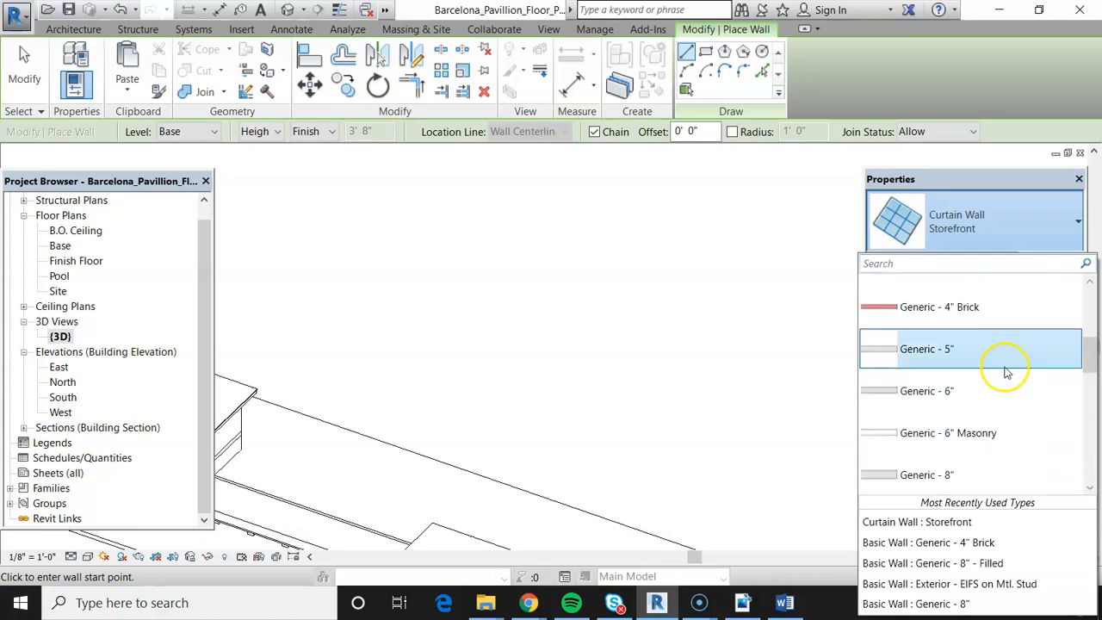
{"action": "left_click", "coordinate": [981, 310]}
{"action": "left_click", "coordinate": [520, 325]}
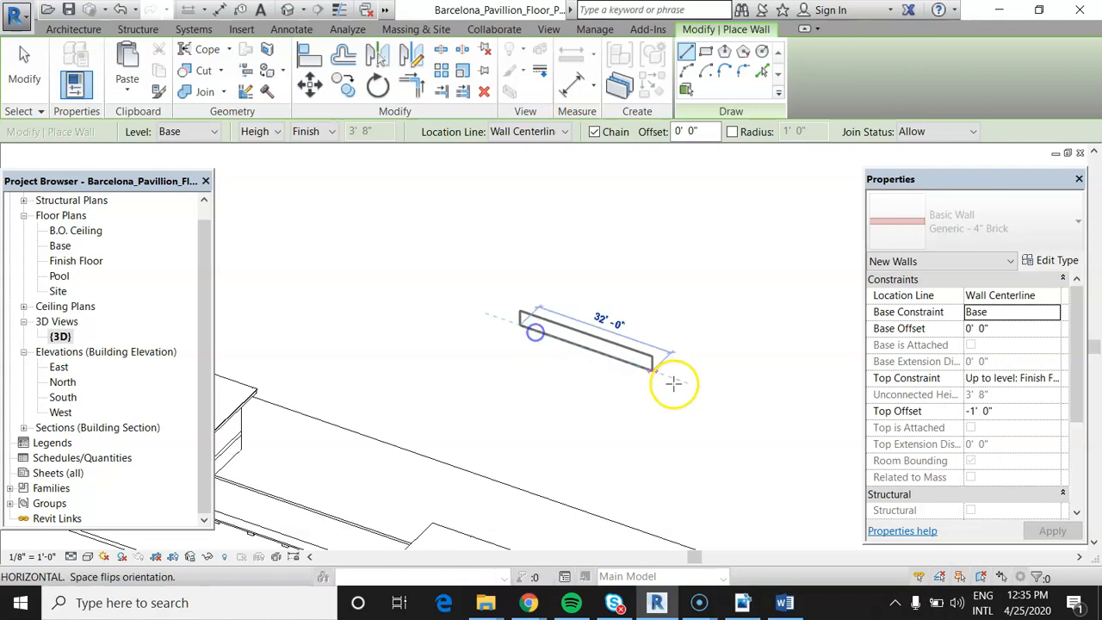
{"action": "left_click", "coordinate": [603, 351]}
{"action": "scroll", "coordinate": [551, 333], "scroll_direction": "up", "scroll_amount": 7}
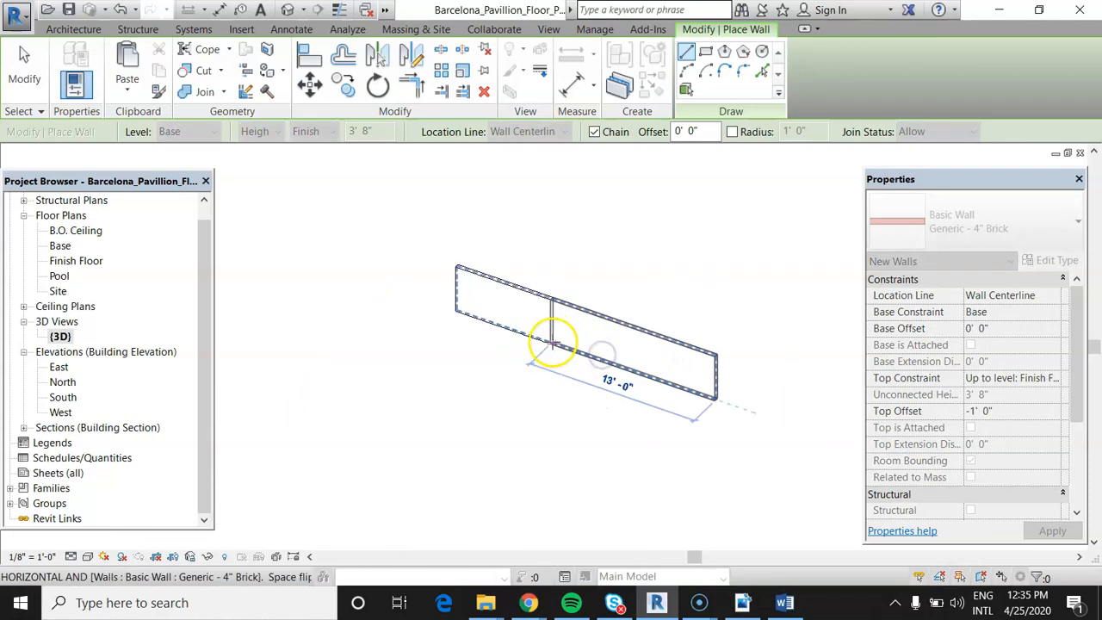
{"action": "key", "text": "Escape"}
{"action": "key", "text": "Escape"}
- Embed a Storefront curtain wall about 4'-4" long along the base of the middle of the brick wall
{"action": "scroll", "coordinate": [287, 279], "scroll_direction": "down", "scroll_amount": 1}
{"action": "scroll", "coordinate": [573, 347], "scroll_direction": "up", "scroll_amount": 3}
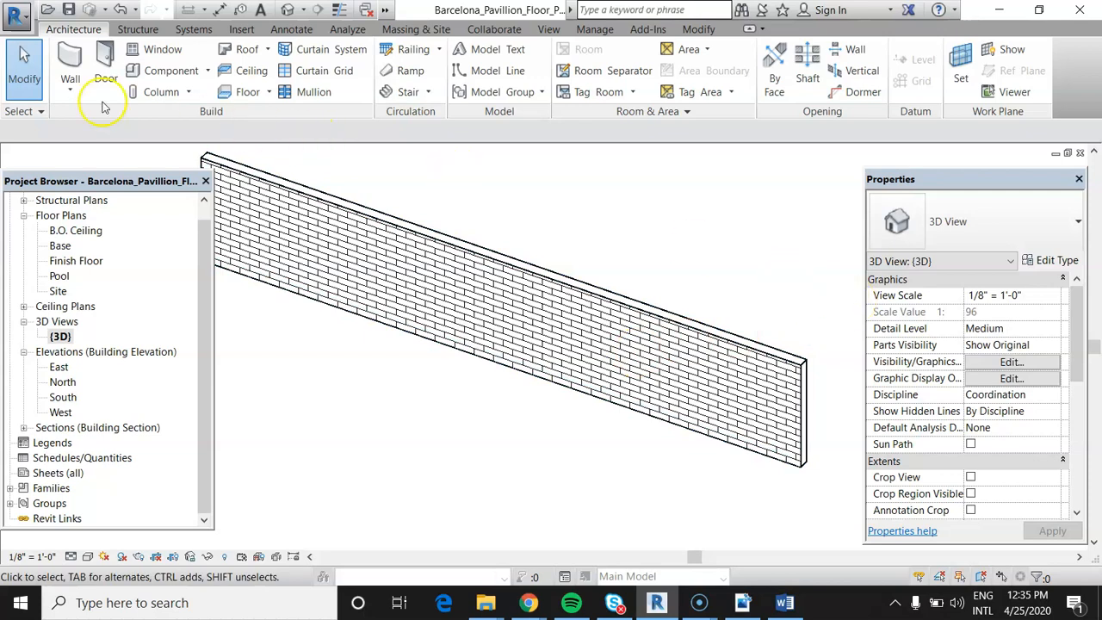
{"action": "left_click", "coordinate": [70, 86]}
{"action": "left_click", "coordinate": [130, 115]}
{"action": "left_click", "coordinate": [984, 221]}
{"action": "scroll", "coordinate": [984, 398], "scroll_direction": "down", "scroll_amount": 2}
{"action": "scroll", "coordinate": [983, 398], "scroll_direction": "down", "scroll_amount": 6}
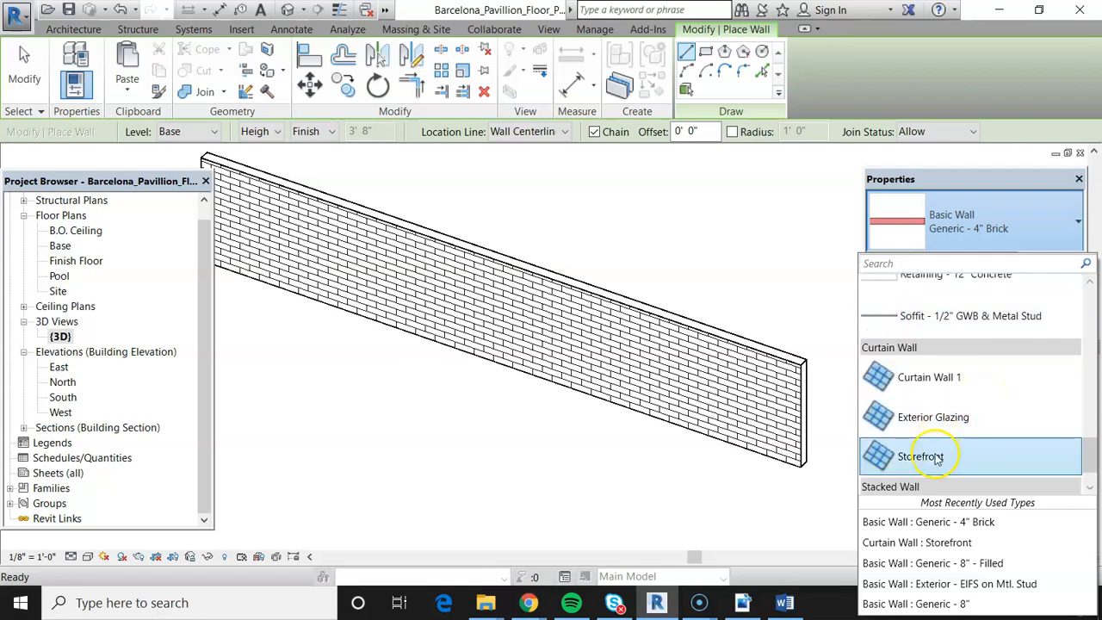
{"action": "left_click", "coordinate": [937, 458]}
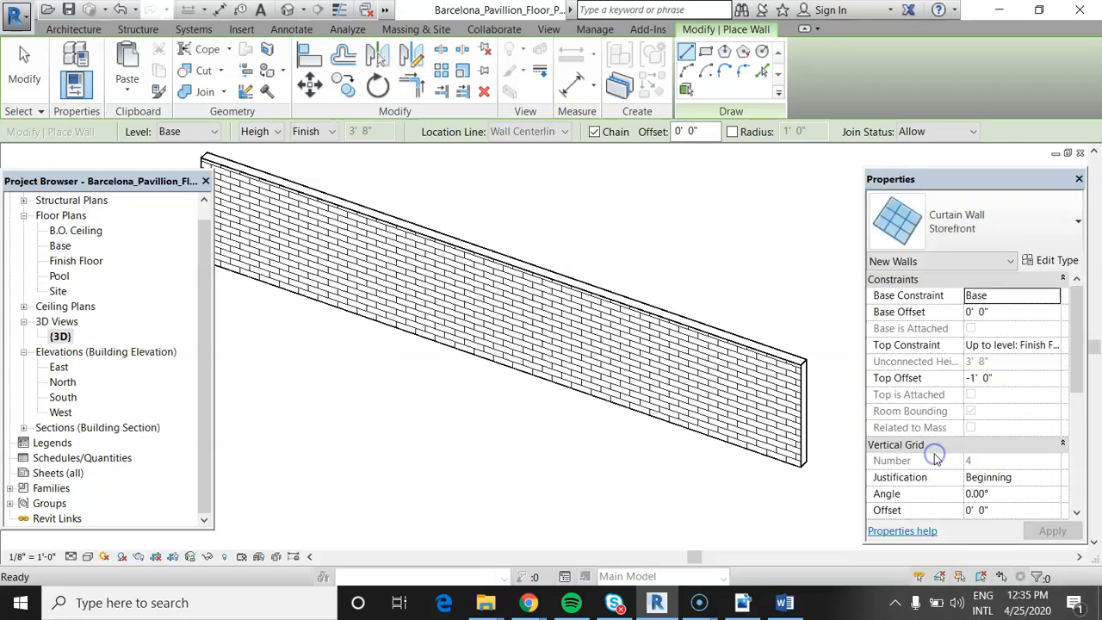
{"action": "left_click", "coordinate": [414, 331]}
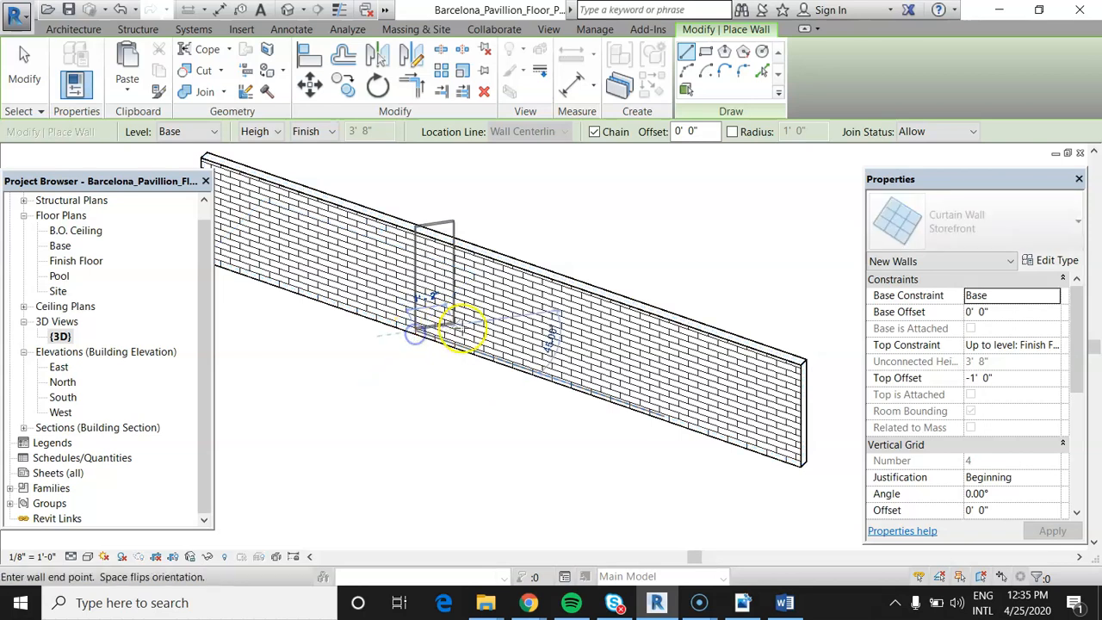
{"action": "left_click", "coordinate": [540, 375]}
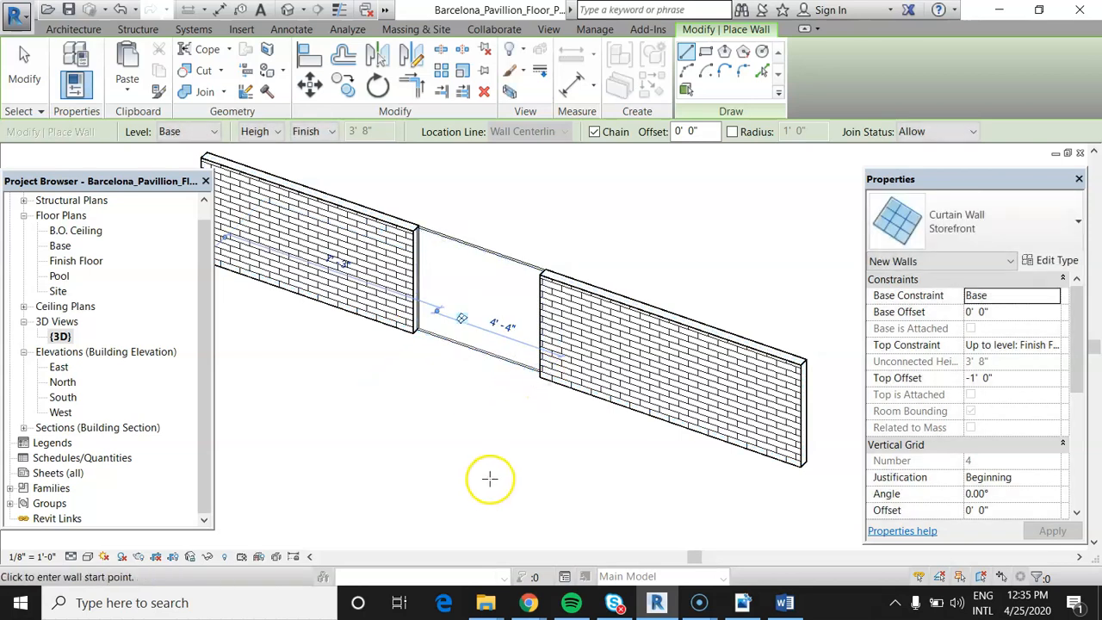
{"action": "scroll", "coordinate": [417, 357], "scroll_direction": "up", "scroll_amount": 4}
{"action": "key", "text": "Escape"}
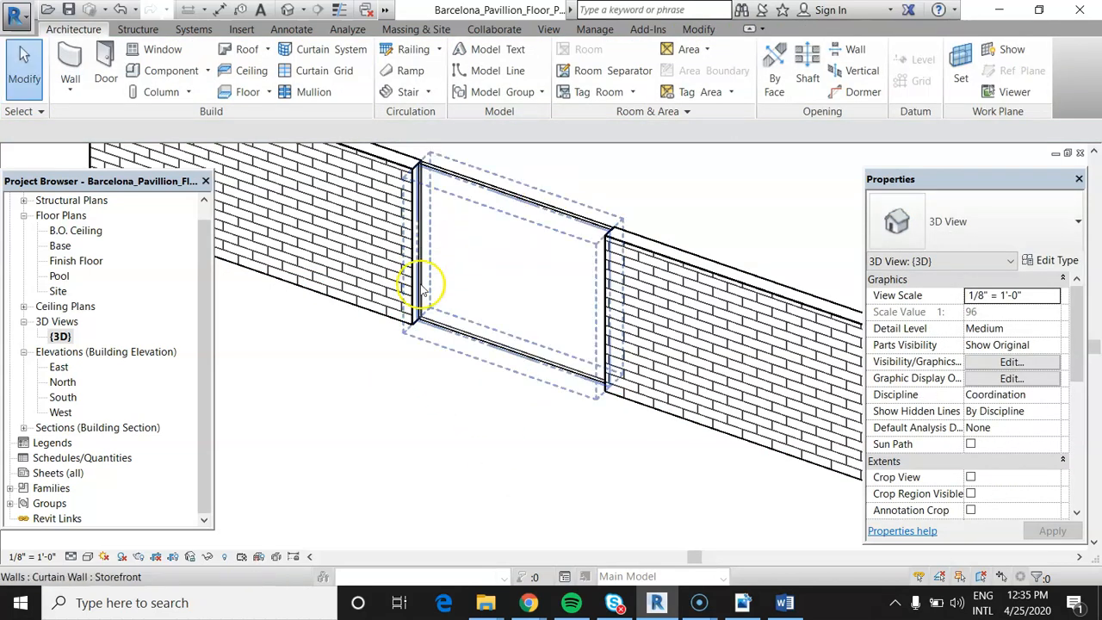
- Embed a second Storefront curtain wall about 6'-8" long between the first opening and the brick wall's near end
{"action": "scroll", "coordinate": [421, 284], "scroll_direction": "down", "scroll_amount": 3}
{"action": "scroll", "coordinate": [535, 297], "scroll_direction": "up", "scroll_amount": 1}
{"action": "scroll", "coordinate": [486, 297], "scroll_direction": "down", "scroll_amount": 1}
{"action": "scroll", "coordinate": [676, 353], "scroll_direction": "up", "scroll_amount": 1}
{"action": "left_click", "coordinate": [76, 95]}
{"action": "left_click", "coordinate": [95, 116]}
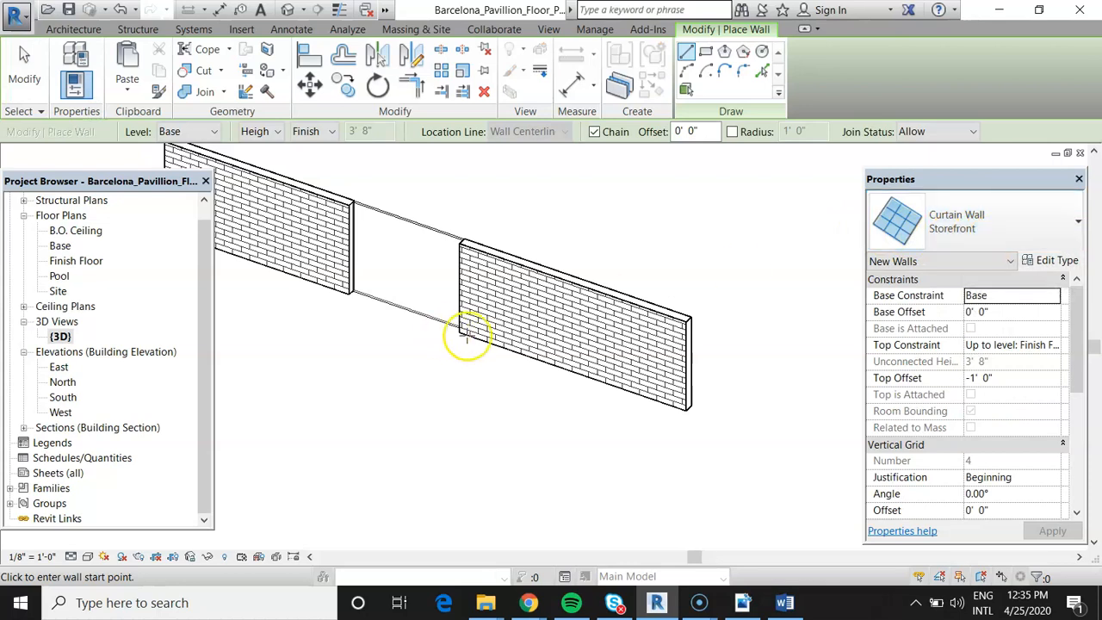
{"action": "left_click", "coordinate": [494, 337]}
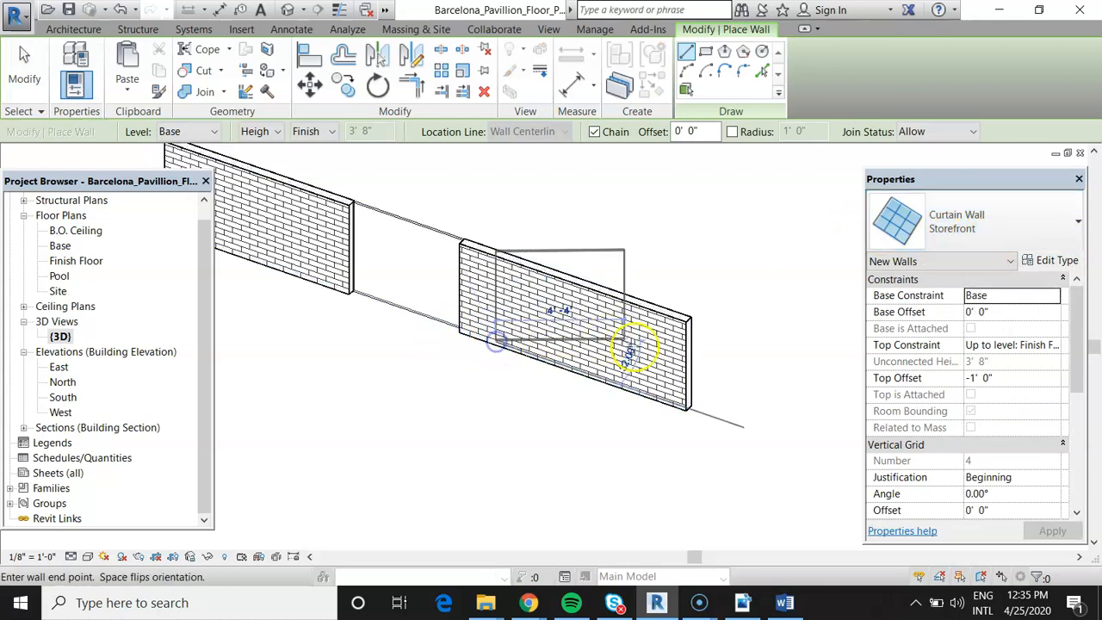
{"action": "left_click", "coordinate": [662, 393]}
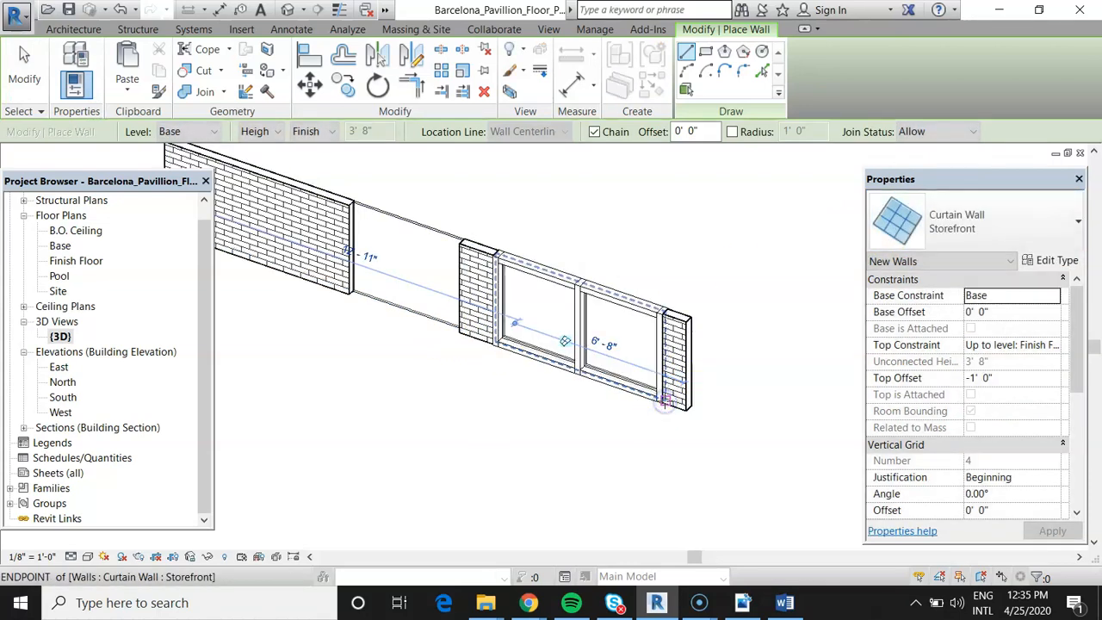
{"action": "key", "text": "Escape"}
{"action": "key", "text": "Escape"}
- Delete the shorter storefront without mullions from the brick wall
{"action": "scroll", "coordinate": [434, 381], "scroll_direction": "up", "scroll_amount": 1}
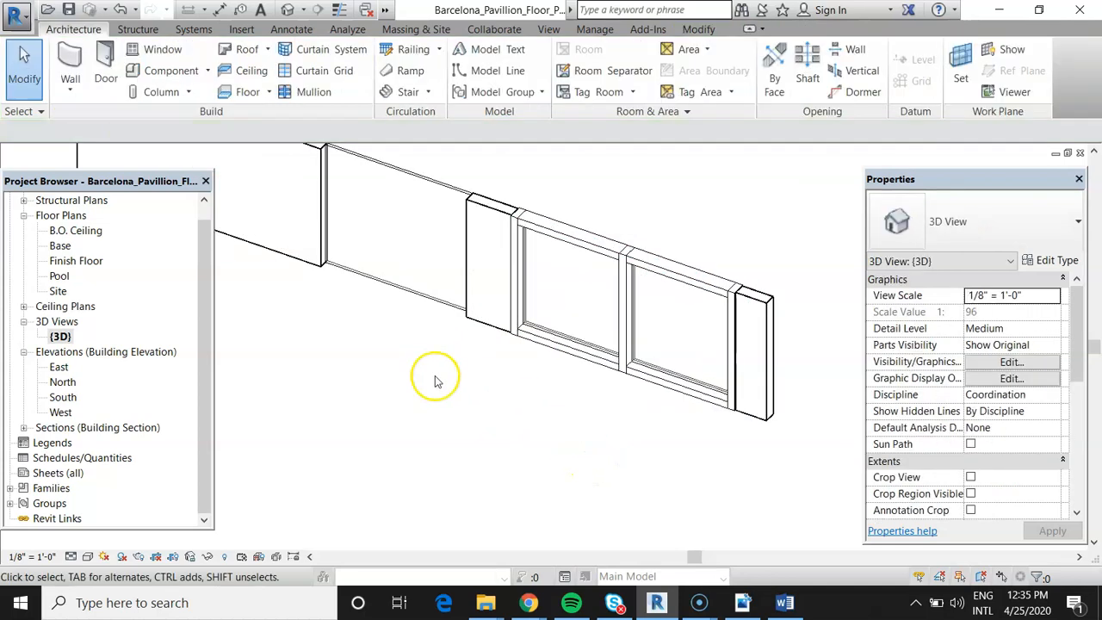
{"action": "left_click", "coordinate": [383, 268]}
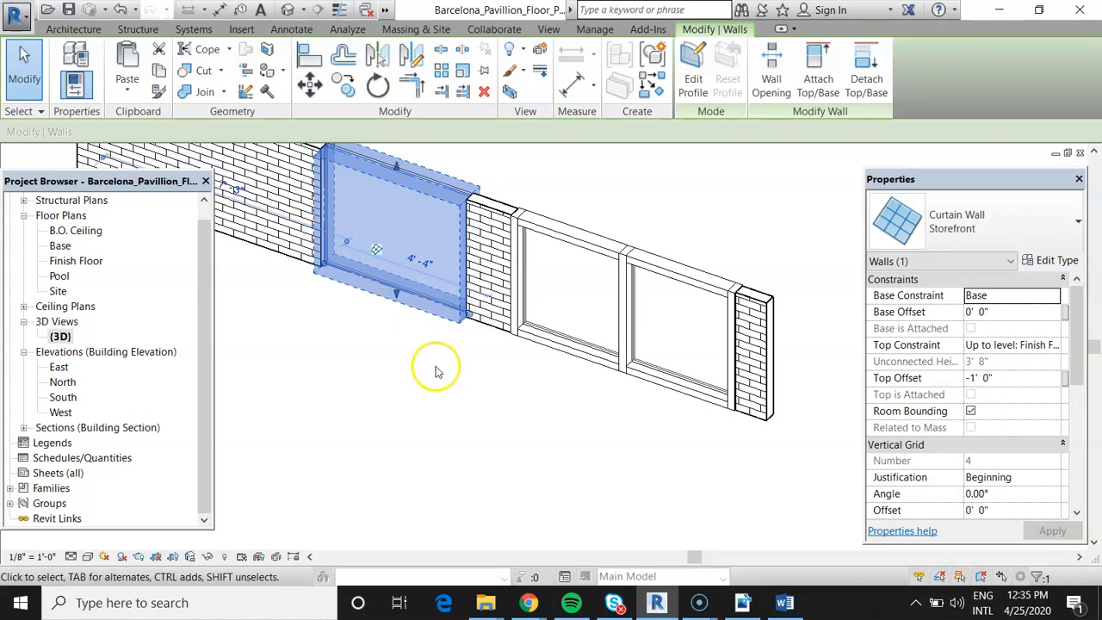
{"action": "key", "text": "Escape"}
- Delete the test brick wall and the remaining two-panel storefront
{"action": "scroll", "coordinate": [714, 398], "scroll_direction": "up", "scroll_amount": 2}
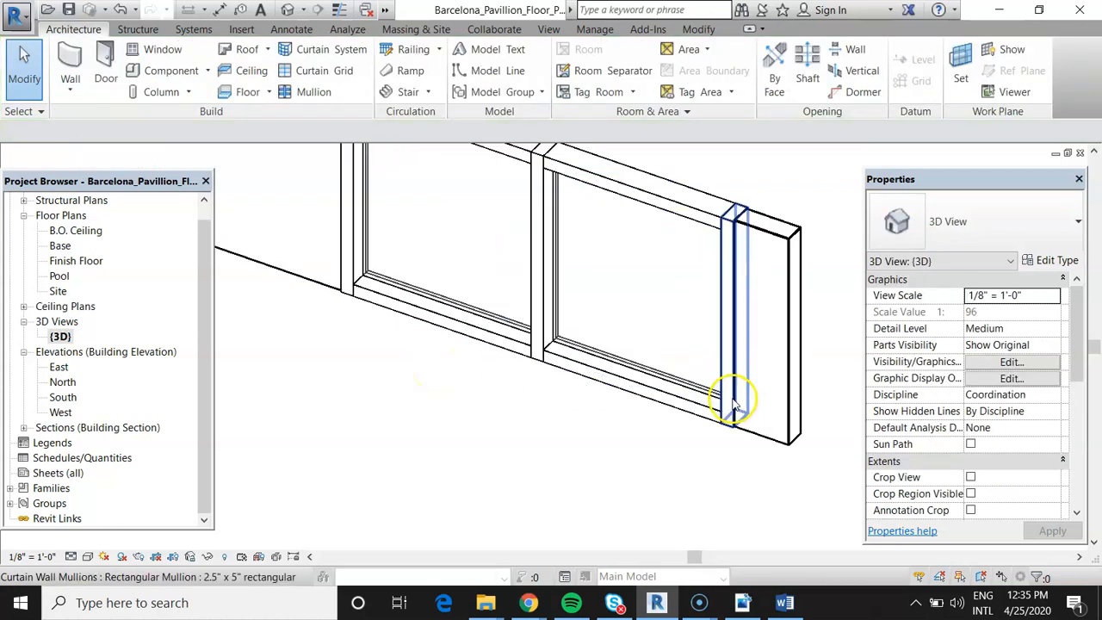
{"action": "scroll", "coordinate": [590, 393], "scroll_direction": "down", "scroll_amount": 2}
{"action": "scroll", "coordinate": [622, 405], "scroll_direction": "up", "scroll_amount": 5}
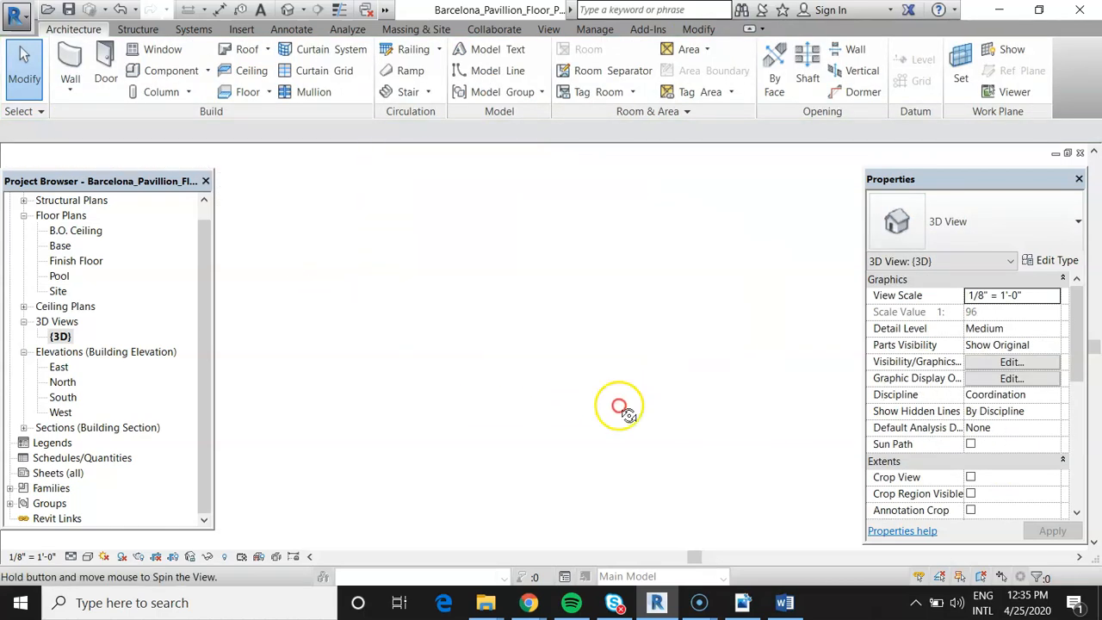
{"action": "scroll", "coordinate": [636, 354], "scroll_direction": "down", "scroll_amount": 6}
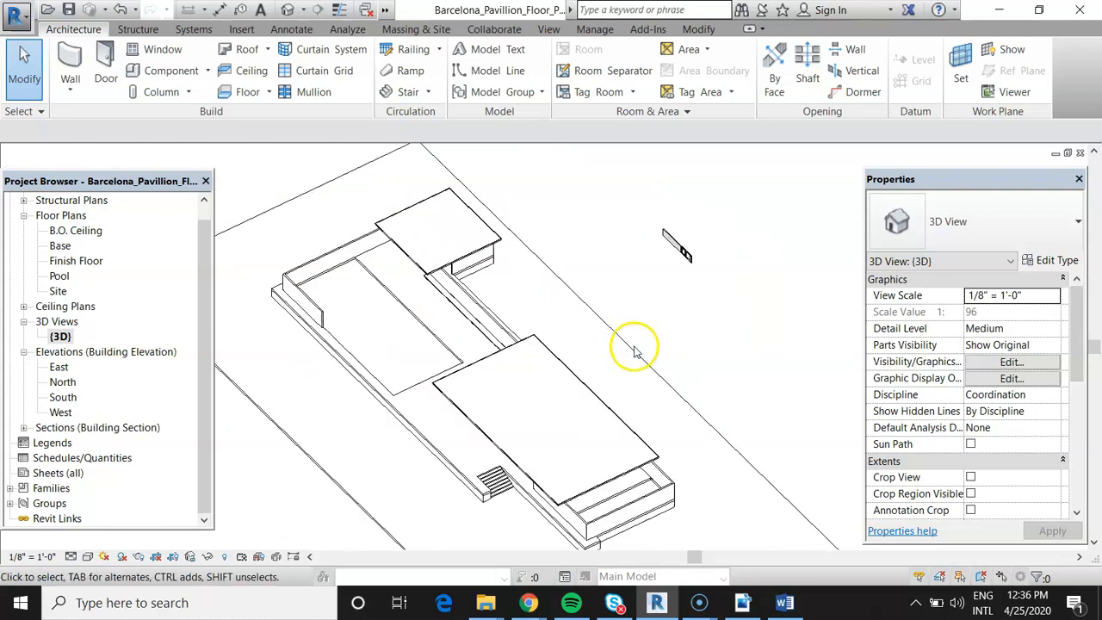
{"action": "scroll", "coordinate": [679, 295], "scroll_direction": "up", "scroll_amount": 6}
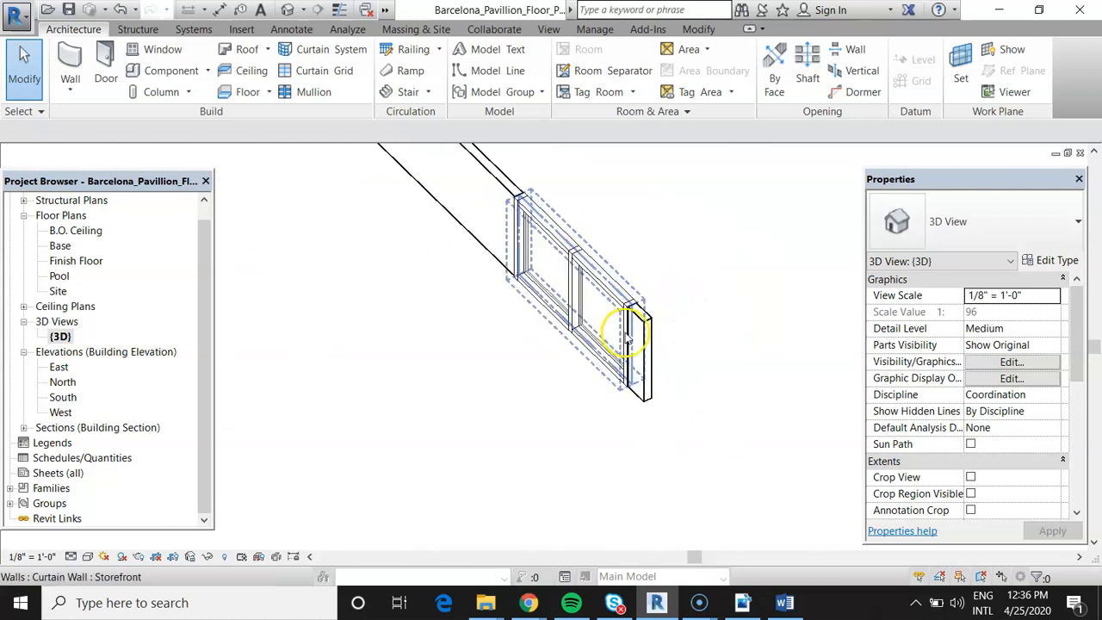
{"action": "left_click", "coordinate": [644, 315]}
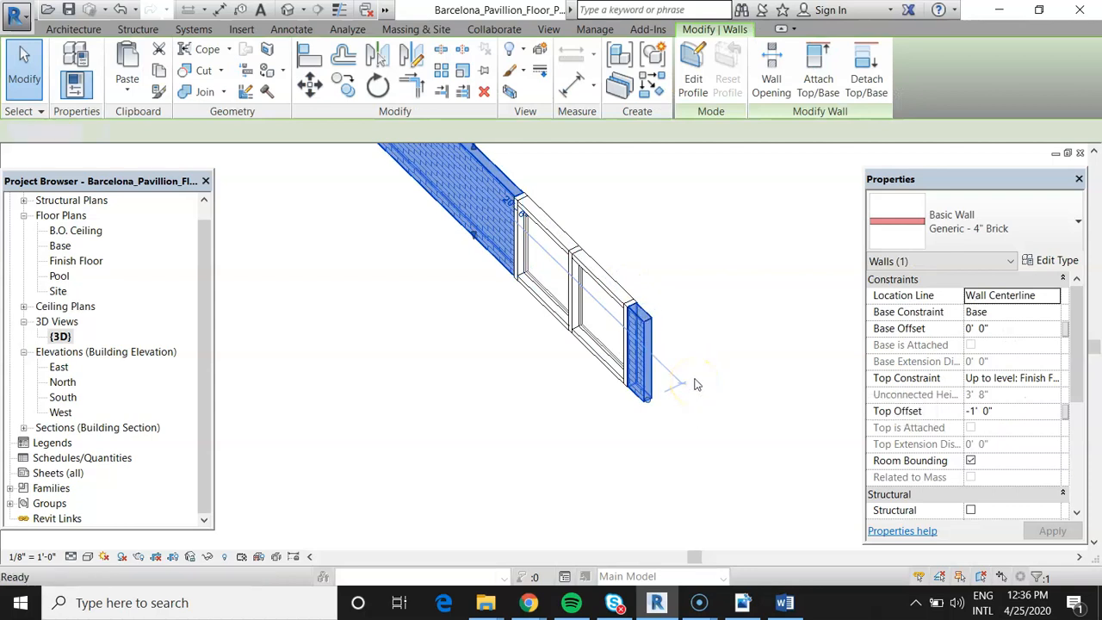
{"action": "key", "text": "Delete"}
{"action": "left_click", "coordinate": [635, 338]}
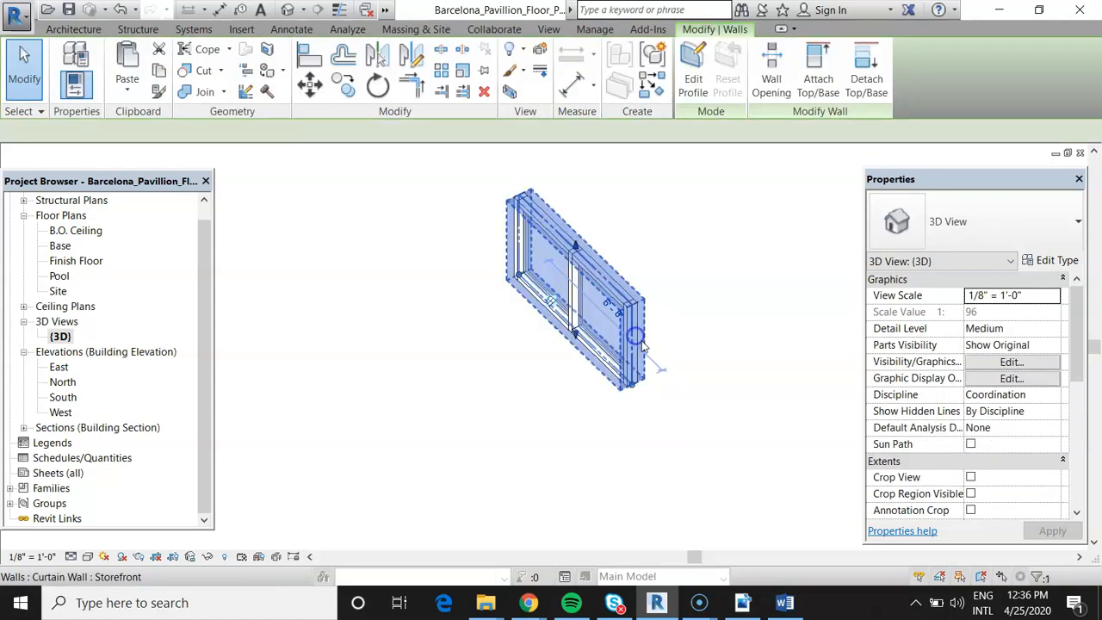
{"action": "key", "text": "Delete"}
{"action": "left_click", "coordinate": [690, 384]}
- Hide the top Generic - 2" roof floor of the pavilion as an element in the 3D view
{"action": "scroll", "coordinate": [639, 301], "scroll_direction": "down", "scroll_amount": 5}
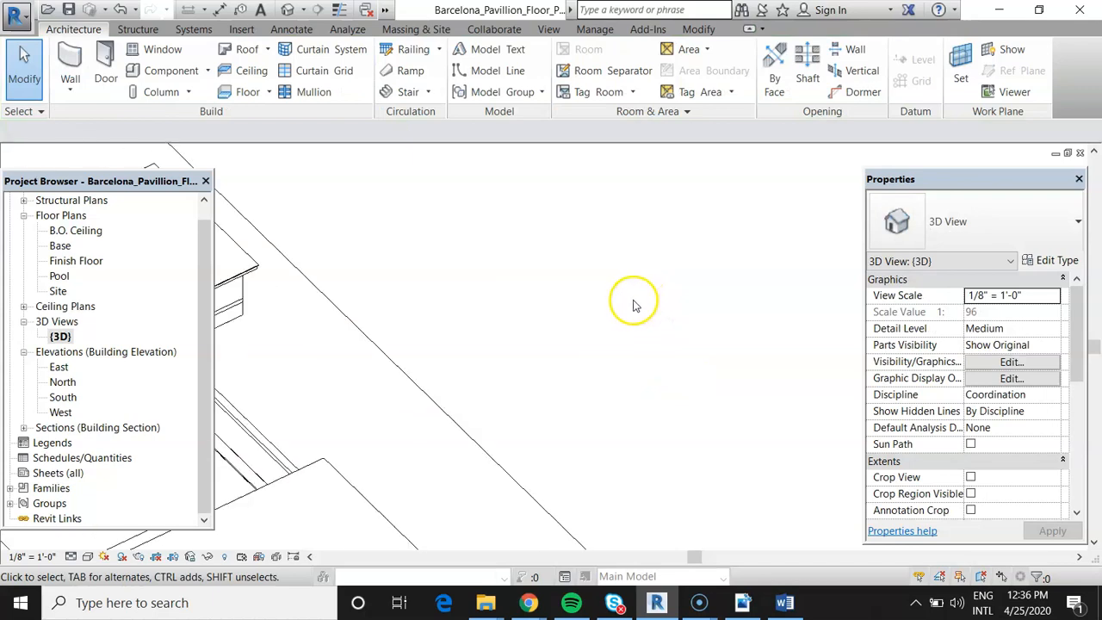
{"action": "scroll", "coordinate": [603, 464], "scroll_direction": "up", "scroll_amount": 5}
{"action": "left_click", "coordinate": [553, 338]}
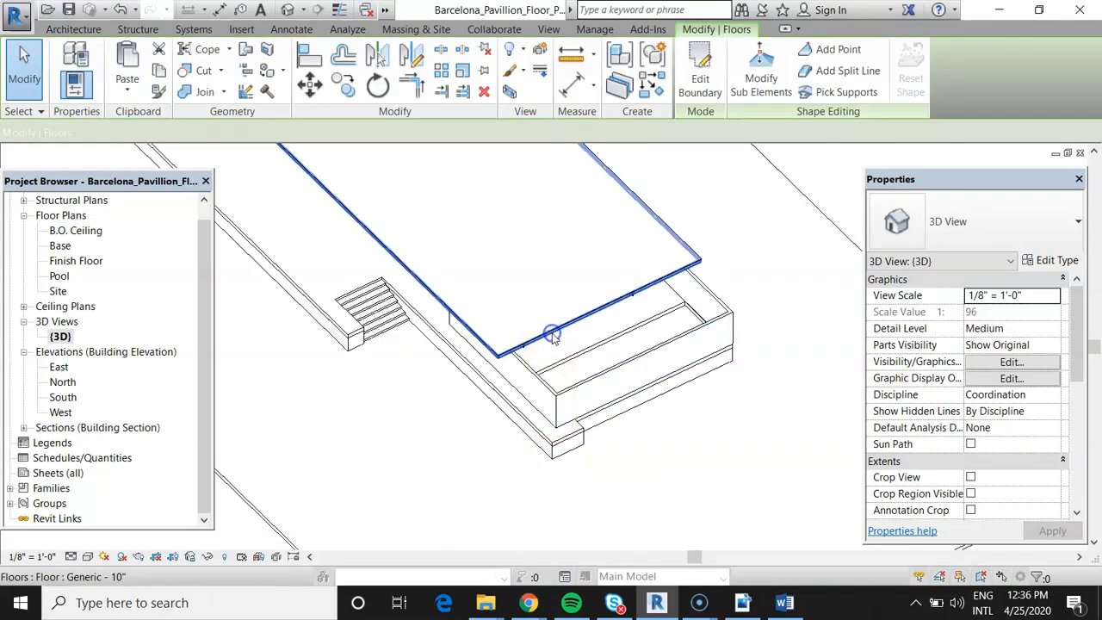
{"action": "left_click", "coordinate": [554, 337]}
{"action": "right_click", "coordinate": [554, 336]}
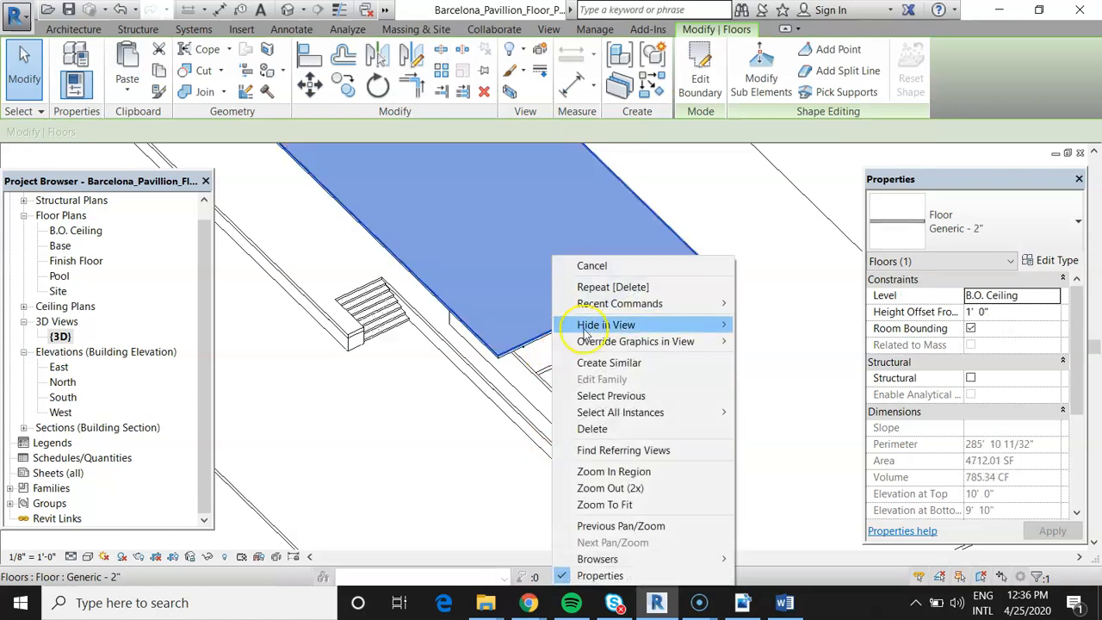
{"action": "mouse_move", "coordinate": [606, 324]}
{"action": "left_click", "coordinate": [772, 327]}
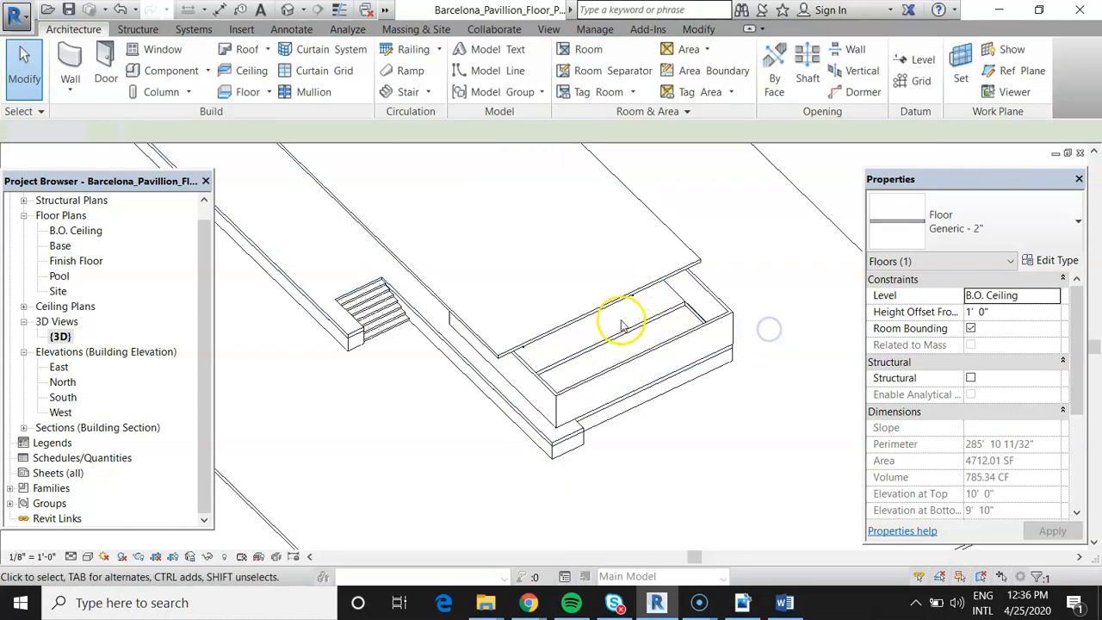
- Hide the remaining Generic - 10" roof floor over the small pool end in the 3D view
{"action": "left_click", "coordinate": [586, 315]}
{"action": "right_click", "coordinate": [586, 315]}
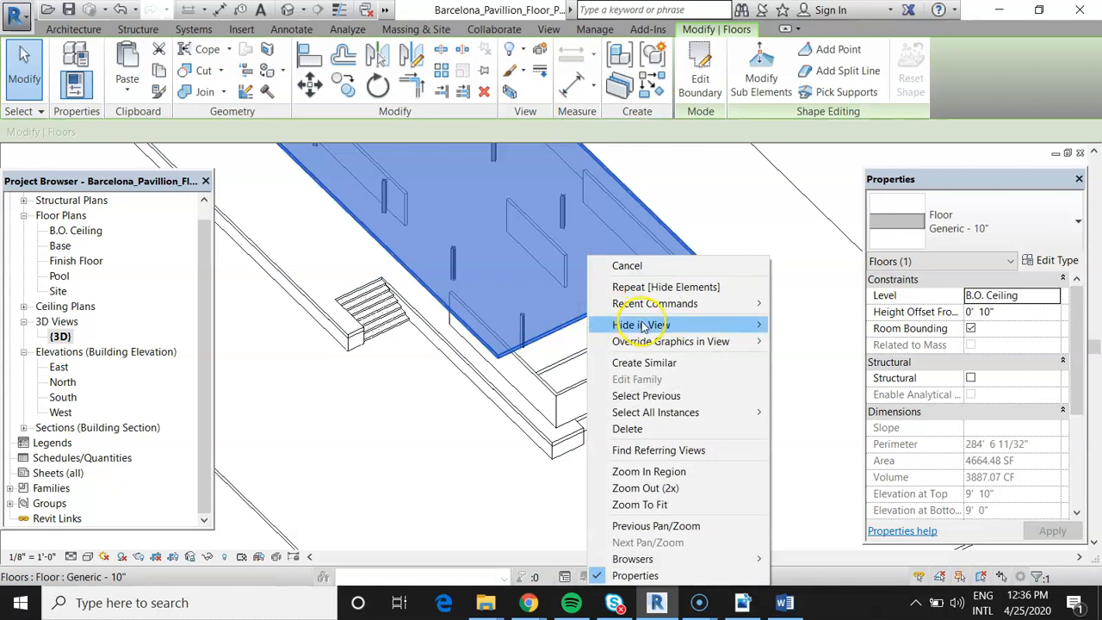
{"action": "mouse_move", "coordinate": [646, 325]}
{"action": "left_click", "coordinate": [812, 325]}
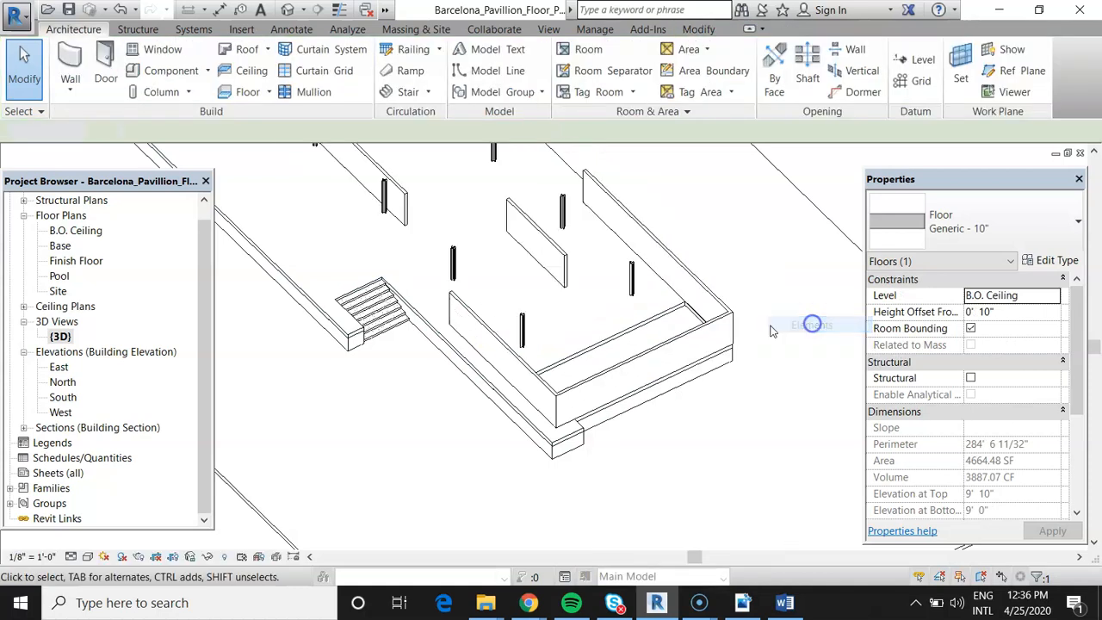
{"action": "left_click", "coordinate": [627, 399]}
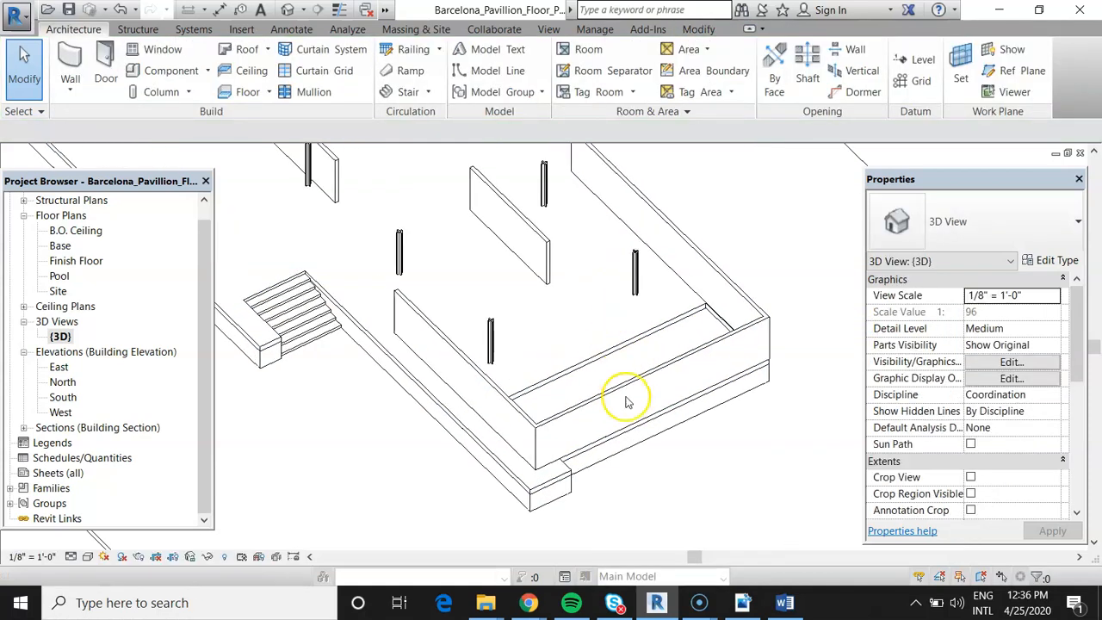
- In the Finish Floor plan, start an architectural Storefront wall up to B.O. Ceiling with a top offset of 0' 0"
{"action": "double_click", "coordinate": [75, 260]}
{"action": "scroll", "coordinate": [467, 405], "scroll_direction": "up", "scroll_amount": 3}
{"action": "scroll", "coordinate": [532, 436], "scroll_direction": "up", "scroll_amount": 5}
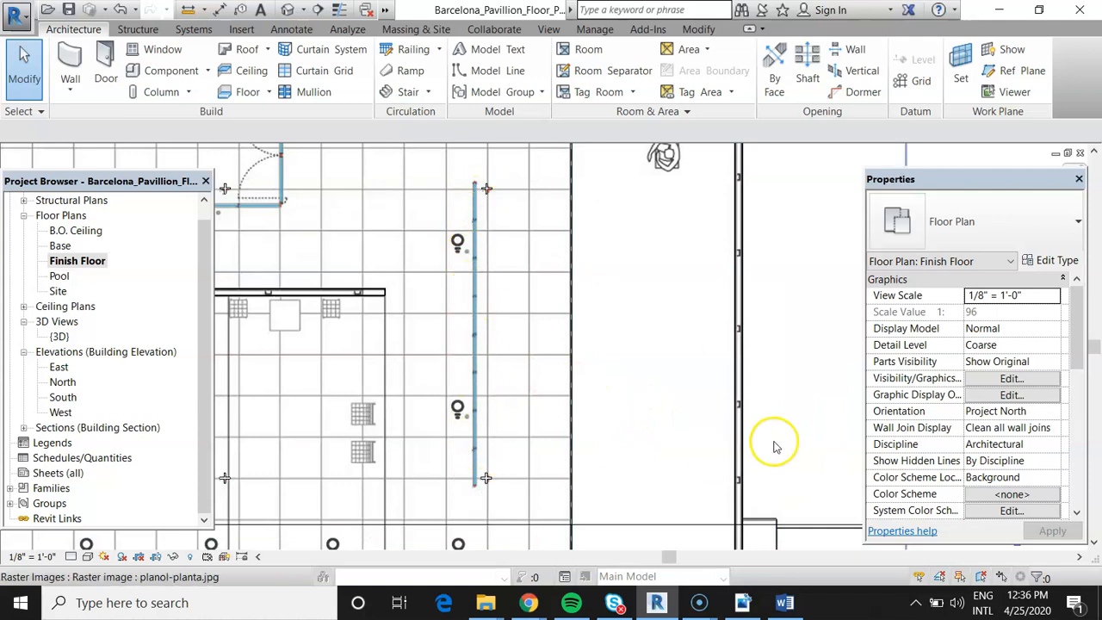
{"action": "left_click", "coordinate": [74, 86]}
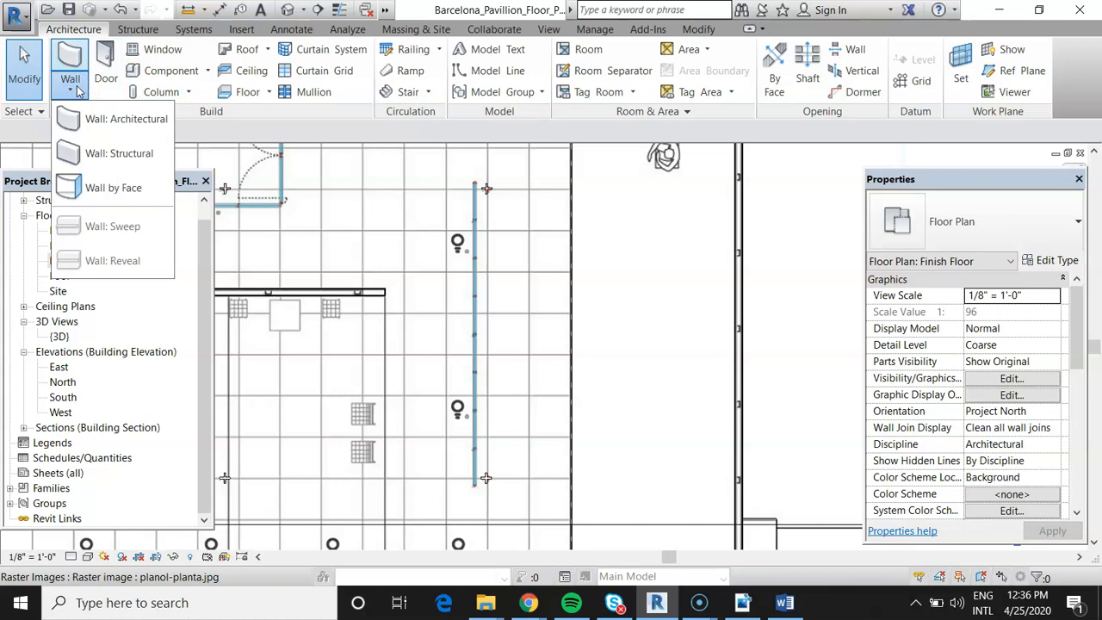
{"action": "left_click", "coordinate": [107, 119]}
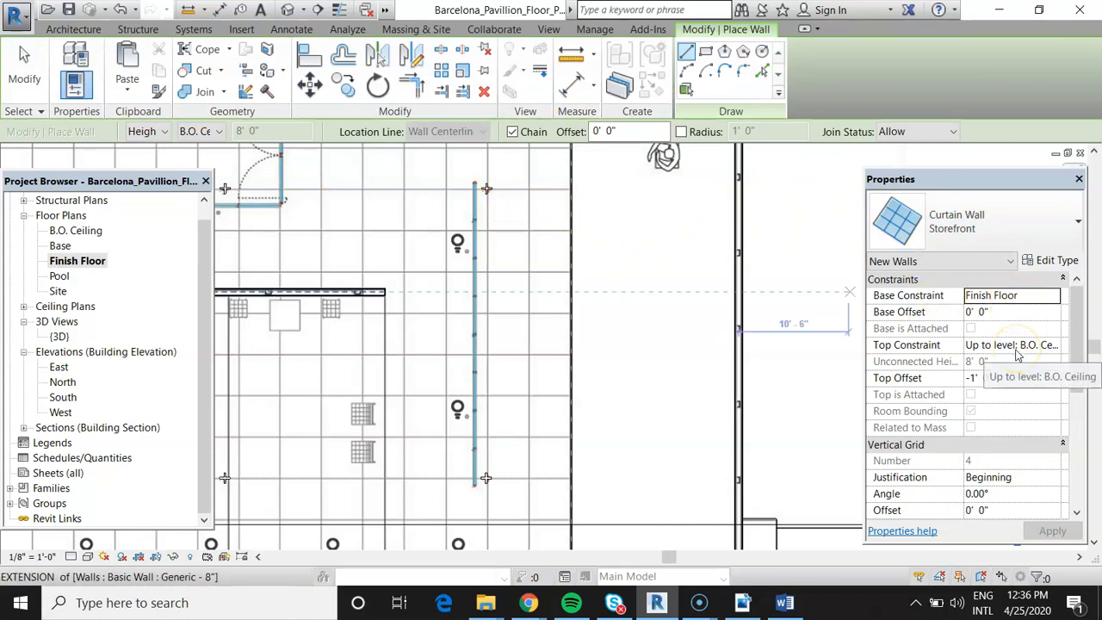
{"action": "left_click", "coordinate": [971, 379]}
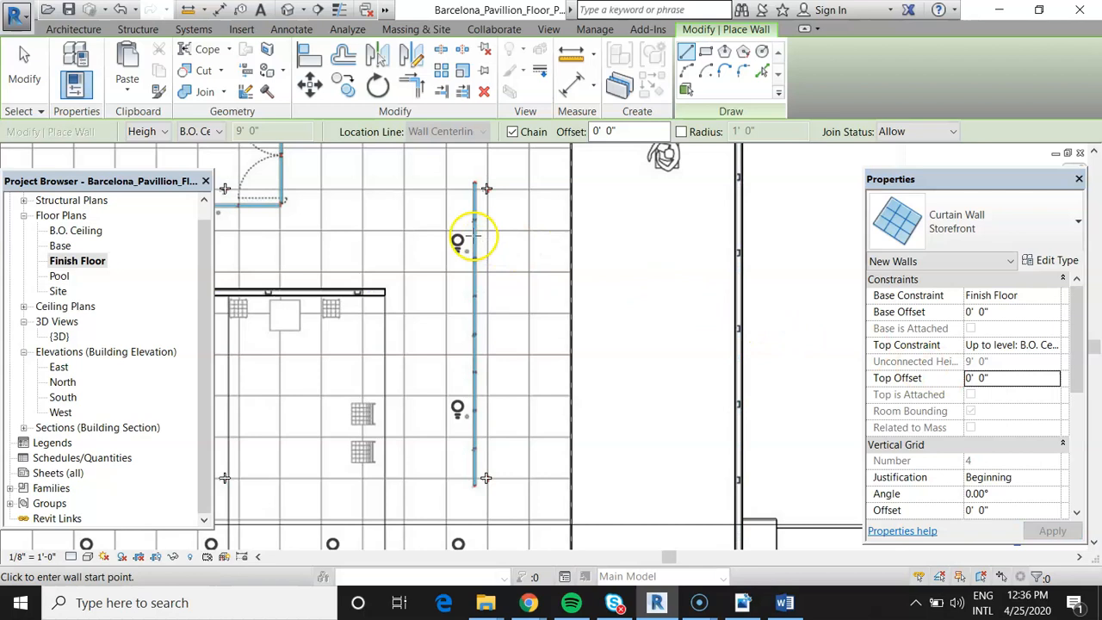
- Draw the Storefront wall over the blue vertical glazing line beside the small pool, from its upper to its lower end
{"action": "scroll", "coordinate": [469, 189], "scroll_direction": "up", "scroll_amount": 8}
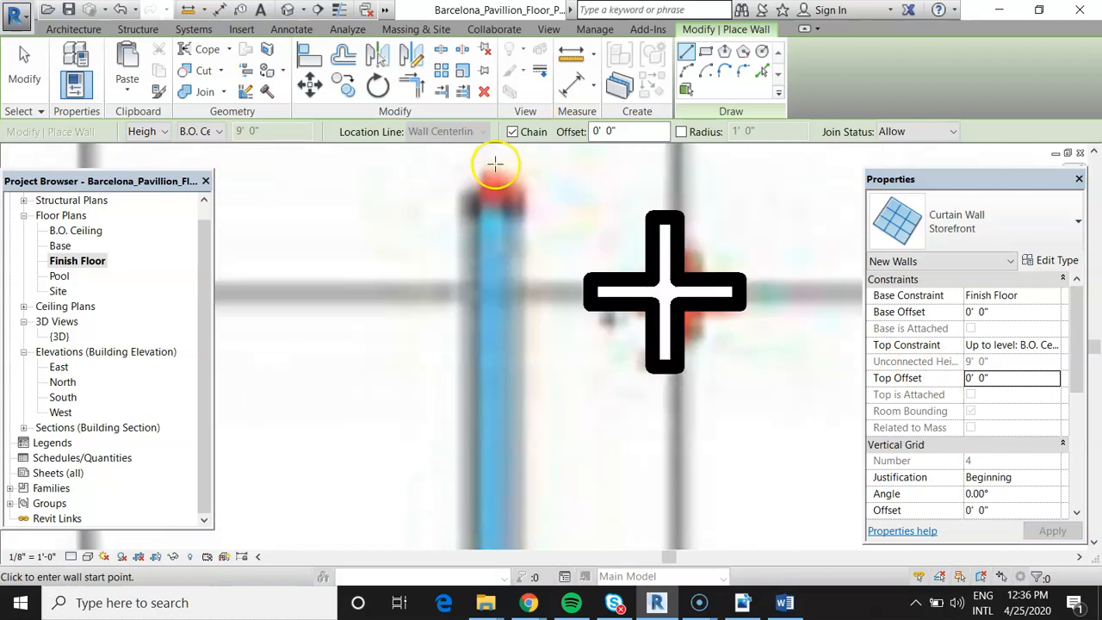
{"action": "scroll", "coordinate": [495, 164], "scroll_direction": "up", "scroll_amount": 3}
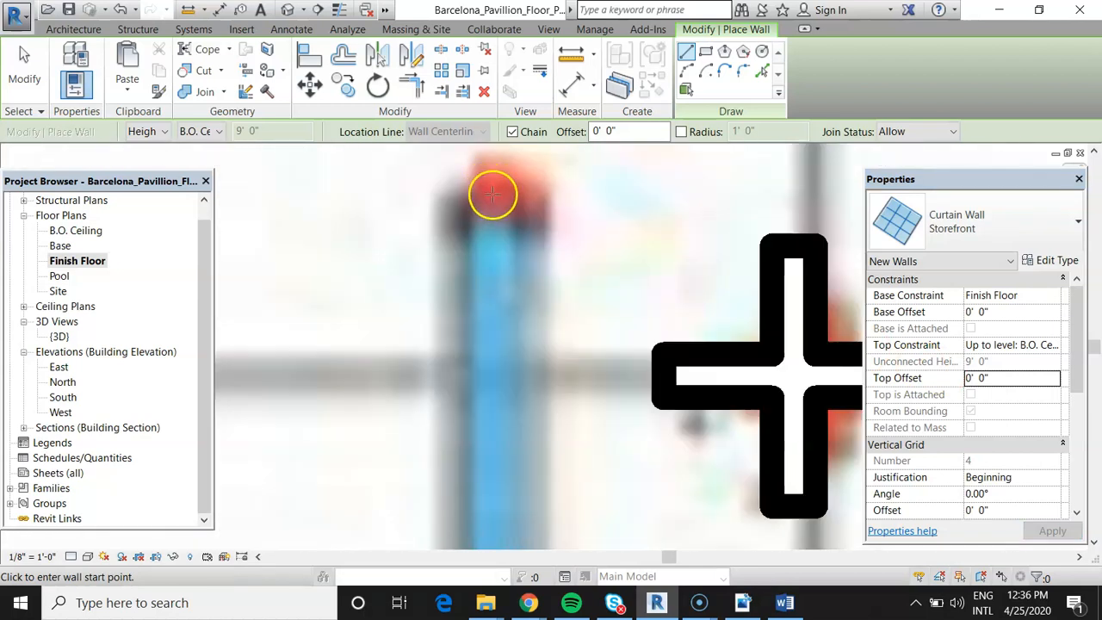
{"action": "left_click", "coordinate": [493, 194]}
{"action": "scroll", "coordinate": [493, 194], "scroll_direction": "down", "scroll_amount": 5}
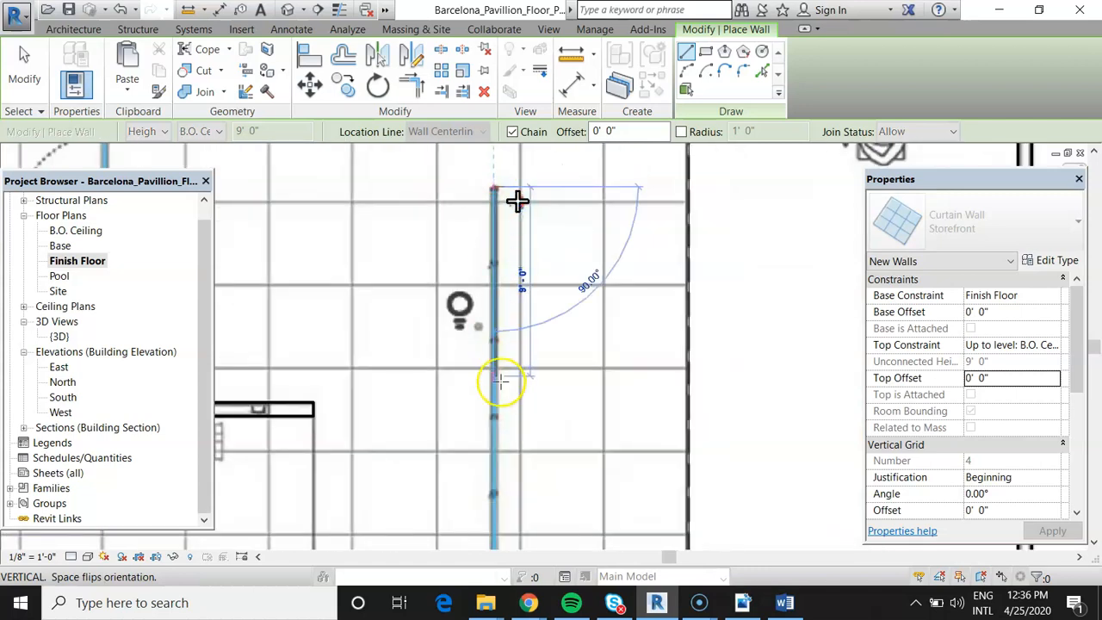
{"action": "scroll", "coordinate": [490, 246], "scroll_direction": "down", "scroll_amount": 4}
{"action": "scroll", "coordinate": [492, 415], "scroll_direction": "up", "scroll_amount": 6}
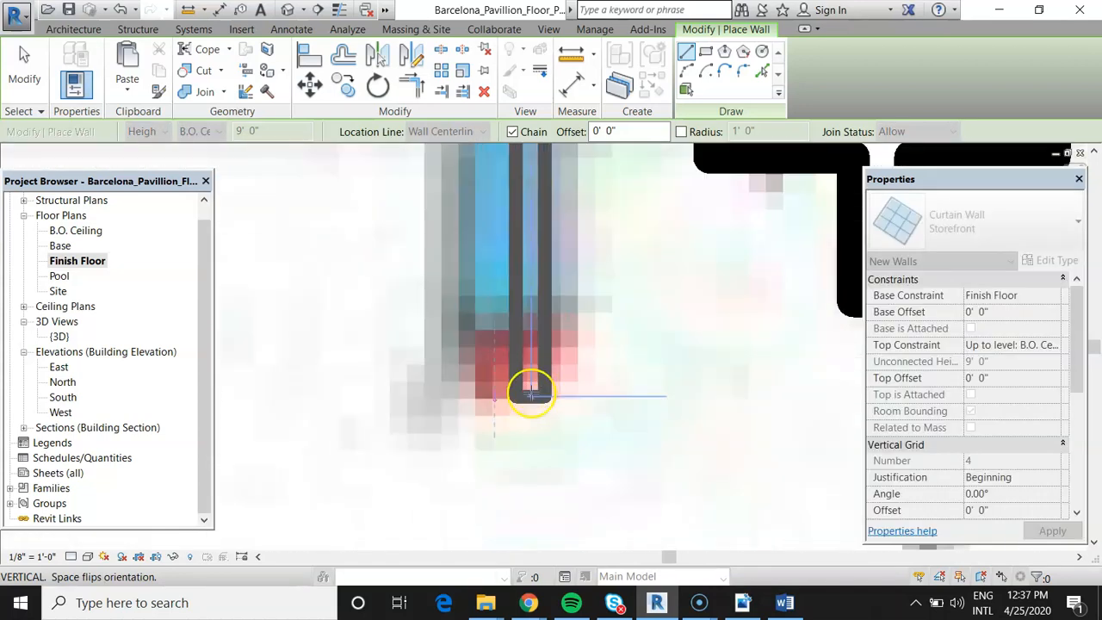
{"action": "scroll", "coordinate": [509, 384], "scroll_direction": "down", "scroll_amount": 5}
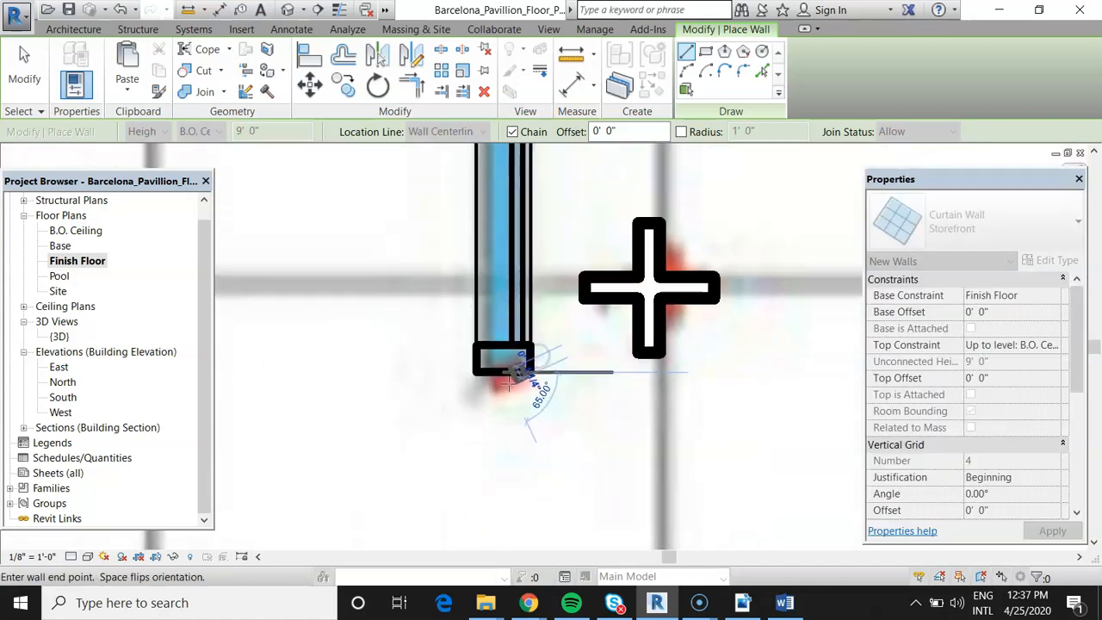
{"action": "scroll", "coordinate": [527, 284], "scroll_direction": "down", "scroll_amount": 2}
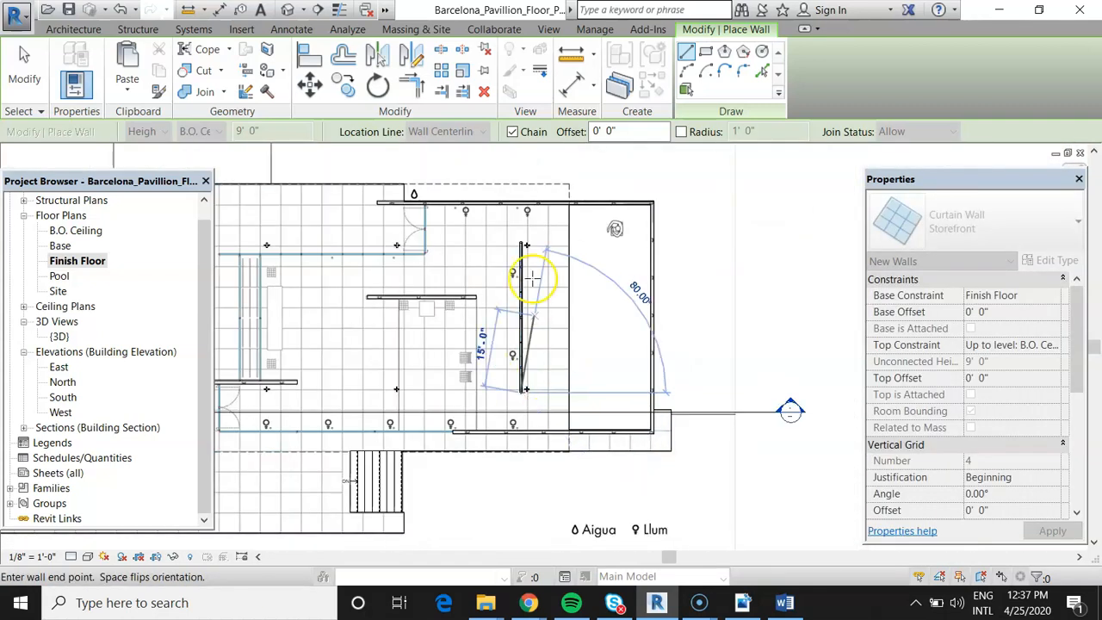
{"action": "scroll", "coordinate": [532, 295], "scroll_direction": "up", "scroll_amount": 2}
{"action": "key", "text": "Escape"}
{"action": "key", "text": "Escape"}
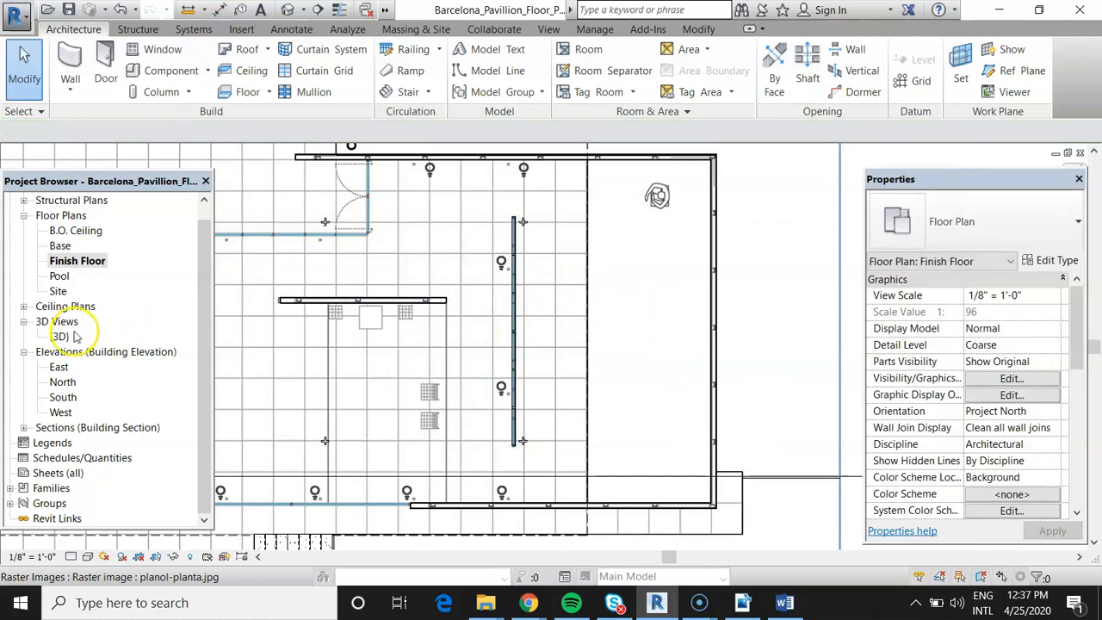
- Examine the new storefront from several angles in the 3D view
{"action": "double_click", "coordinate": [58, 337]}
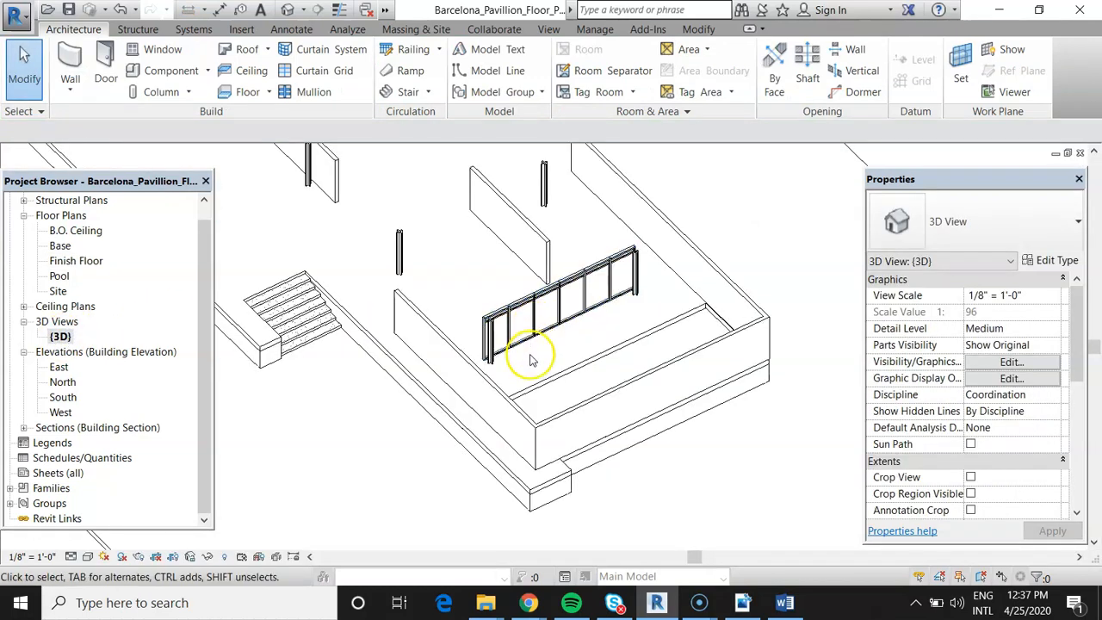
{"action": "scroll", "coordinate": [532, 360], "scroll_direction": "up", "scroll_amount": 2}
{"action": "scroll", "coordinate": [574, 341], "scroll_direction": "down", "scroll_amount": 5}
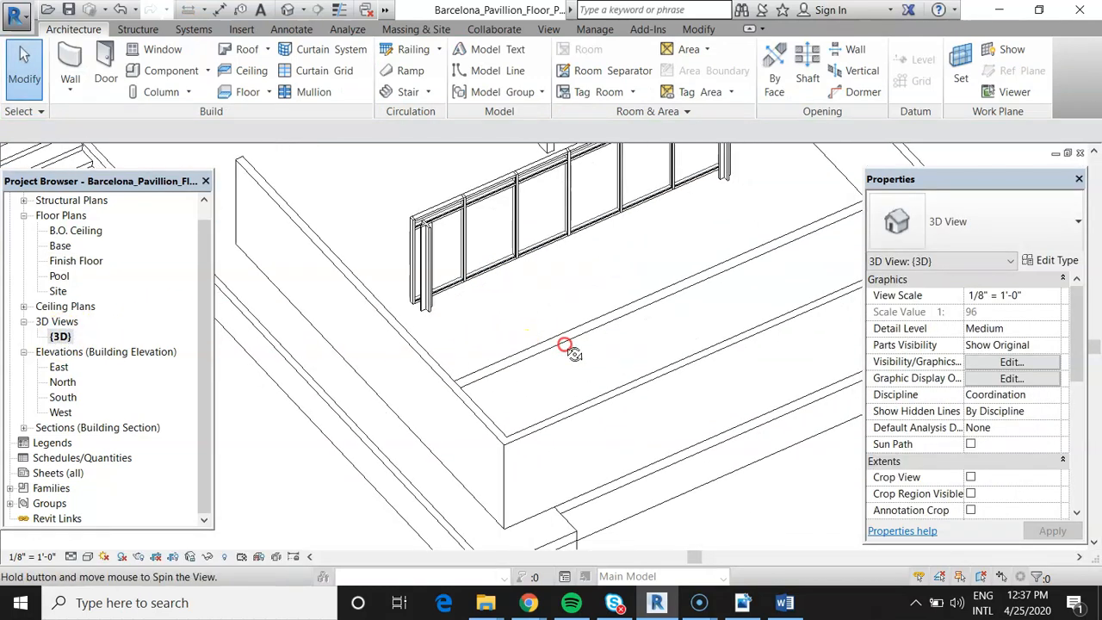
{"action": "middle_click_drag", "start_coordinate": [660, 315], "coordinate": [622, 317]}
{"action": "scroll", "coordinate": [524, 278], "scroll_direction": "up", "scroll_amount": 6}
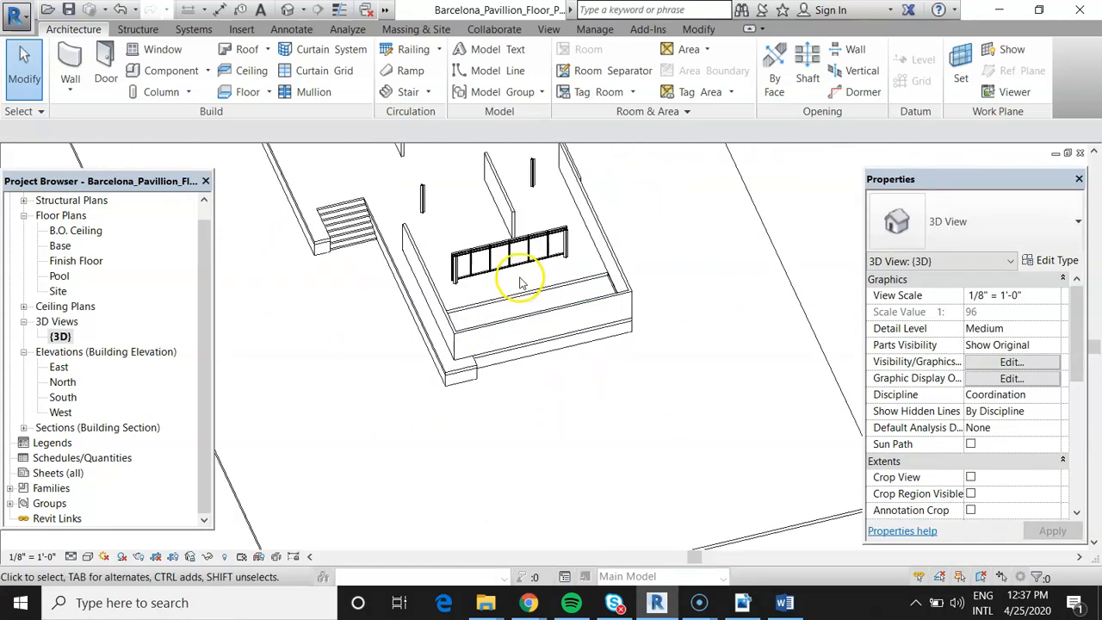
{"action": "mouse_move", "coordinate": [523, 270]}
{"action": "middle_mouse_down", "text": "shift"}
{"action": "mouse_move", "coordinate": [539, 295]}
{"action": "mouse_move", "coordinate": [543, 272]}
{"action": "middle_mouse_up", "text": "shift"}
{"action": "scroll", "coordinate": [543, 250], "scroll_direction": "down", "scroll_amount": 3}
{"action": "scroll", "coordinate": [548, 284], "scroll_direction": "down", "scroll_amount": 3}
{"action": "left_click", "coordinate": [559, 368]}
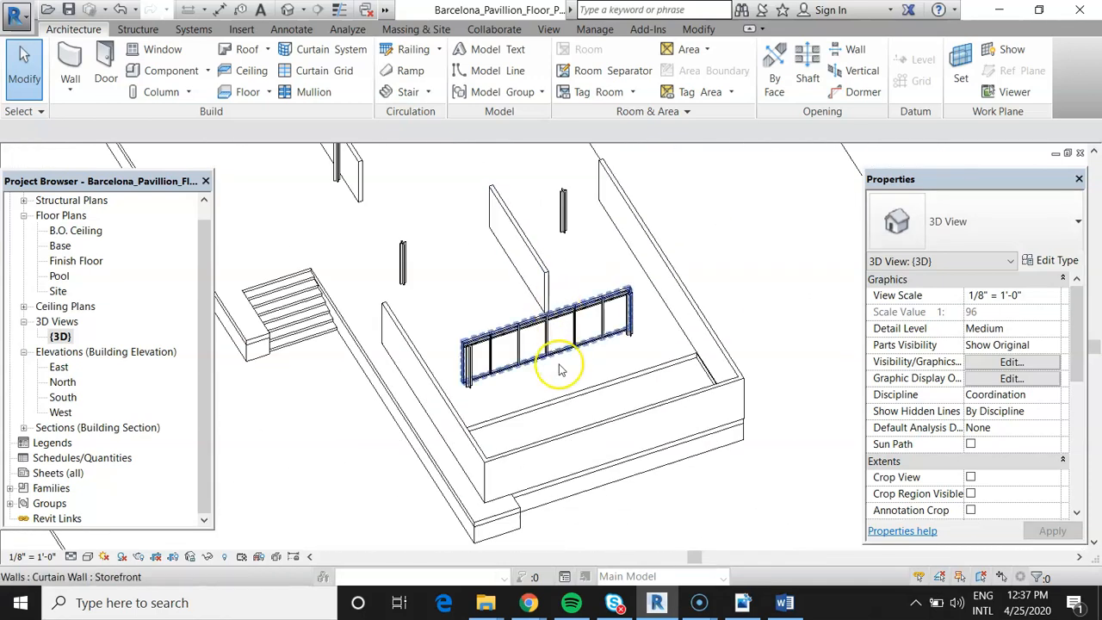
{"action": "scroll", "coordinate": [538, 289], "scroll_direction": "down", "scroll_amount": 4}
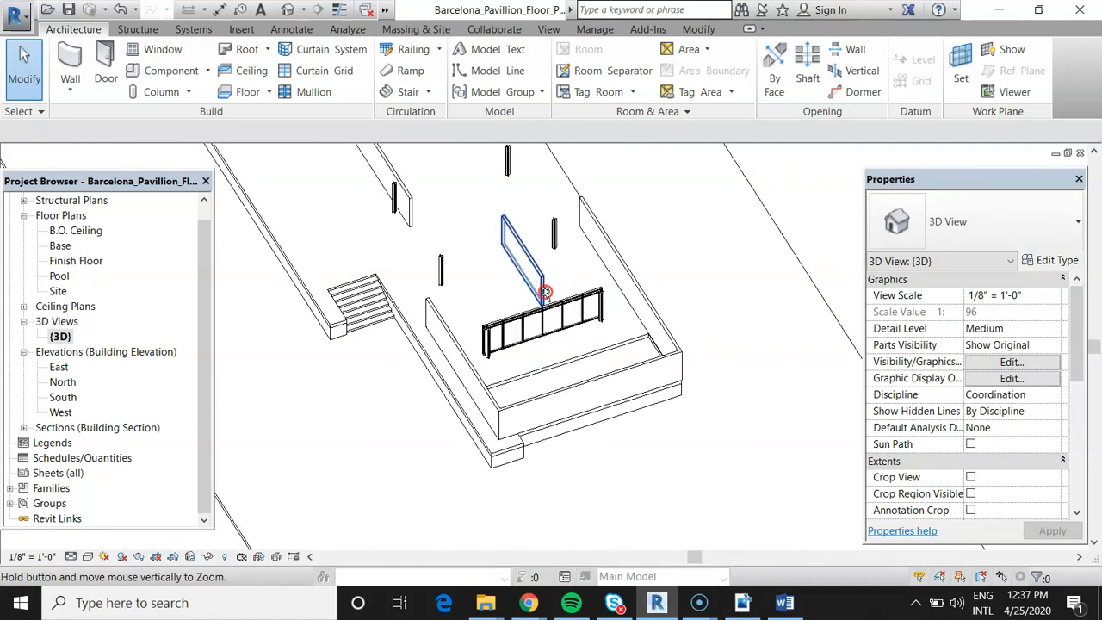
{"action": "middle_click_drag", "start_coordinate": [548, 315], "coordinate": [547, 259], "text": "shift"}
- Try to hide the whole wall category in the 3D view, and undo the hiding
{"action": "left_click", "coordinate": [625, 337]}
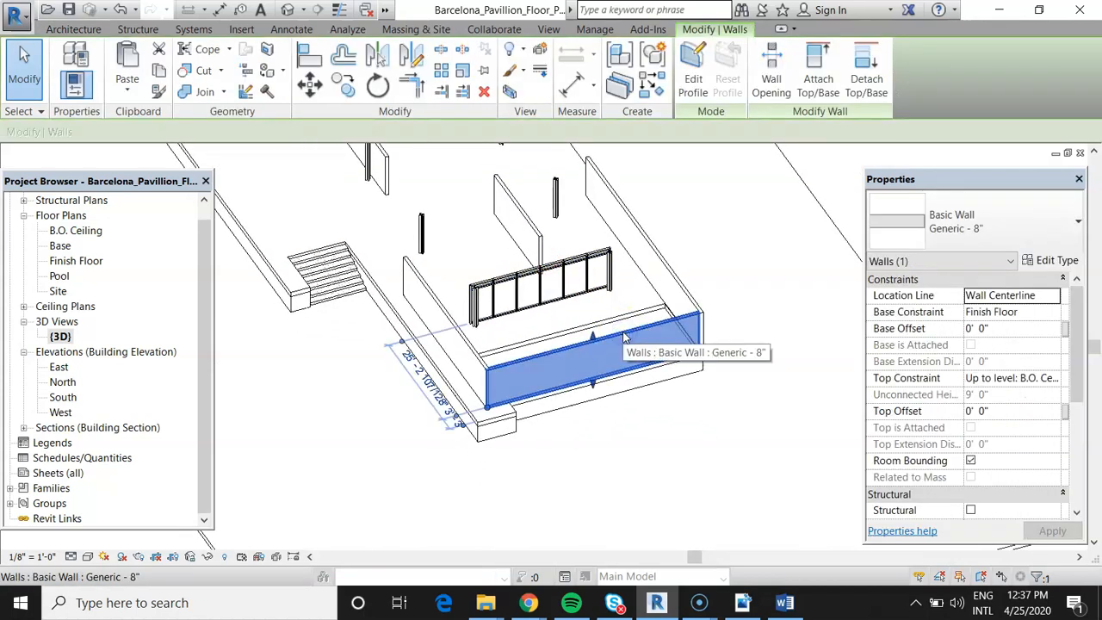
{"action": "right_click", "coordinate": [625, 337]}
{"action": "mouse_move", "coordinate": [664, 332]}
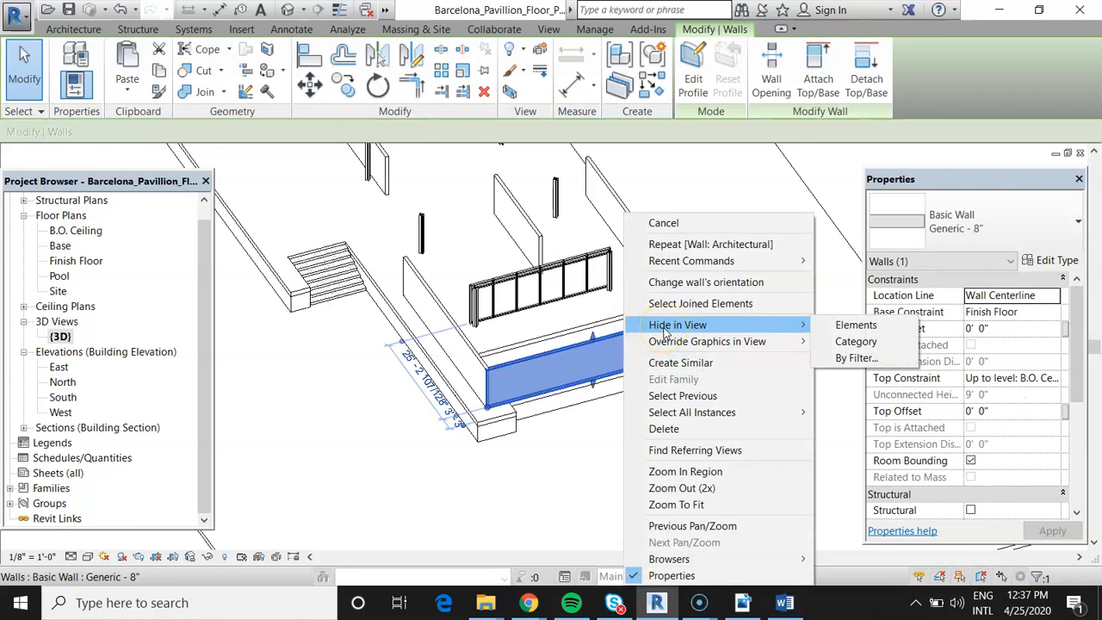
{"action": "left_click", "coordinate": [854, 343]}
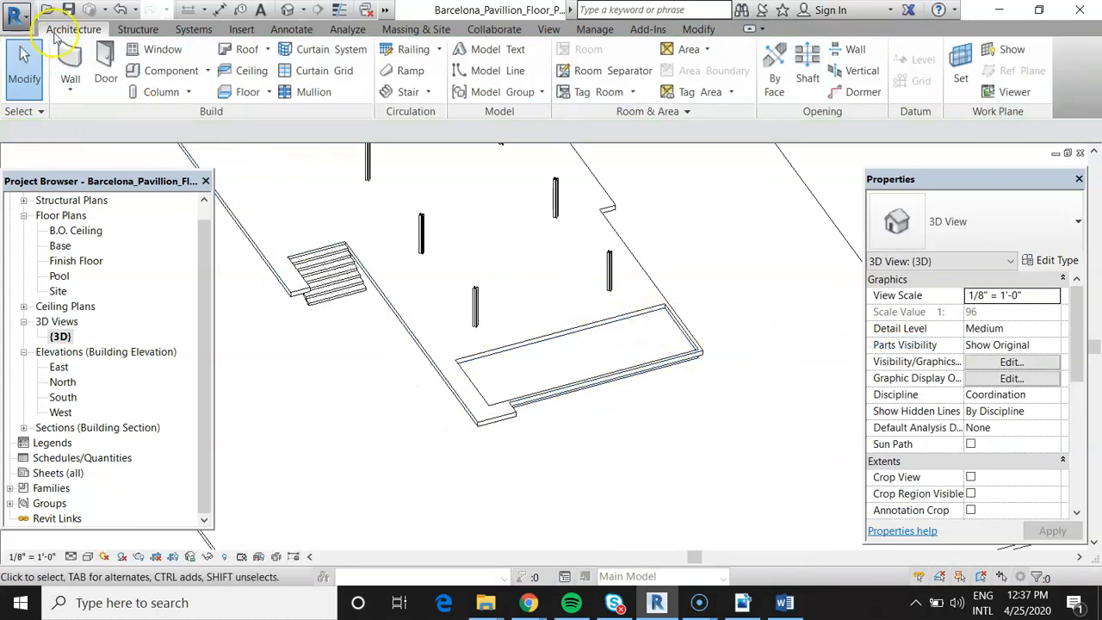
{"action": "left_click", "coordinate": [120, 10]}
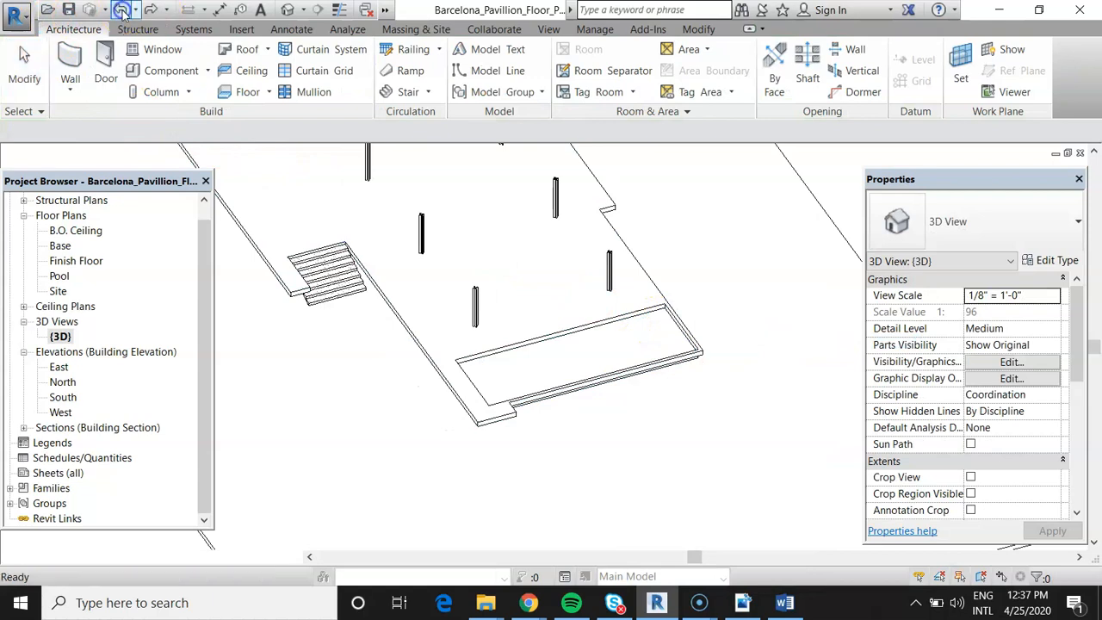
- Hide only the Generic - 8" end wall along the small pool's outer edge in the 3D view
{"action": "left_click", "coordinate": [584, 348]}
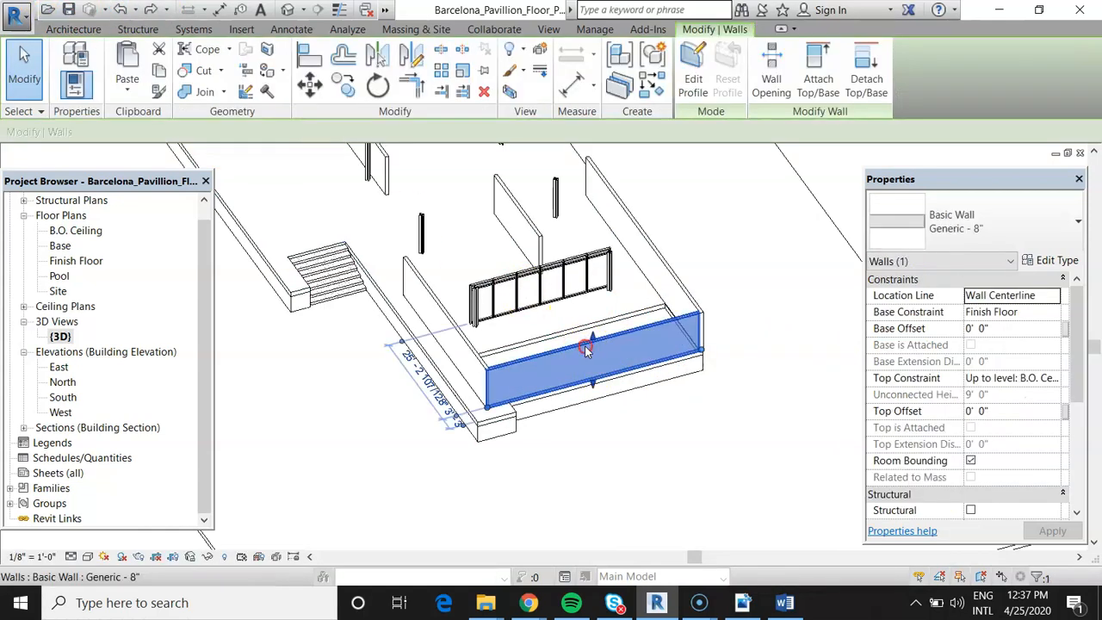
{"action": "right_click", "coordinate": [585, 346]}
{"action": "mouse_move", "coordinate": [634, 331]}
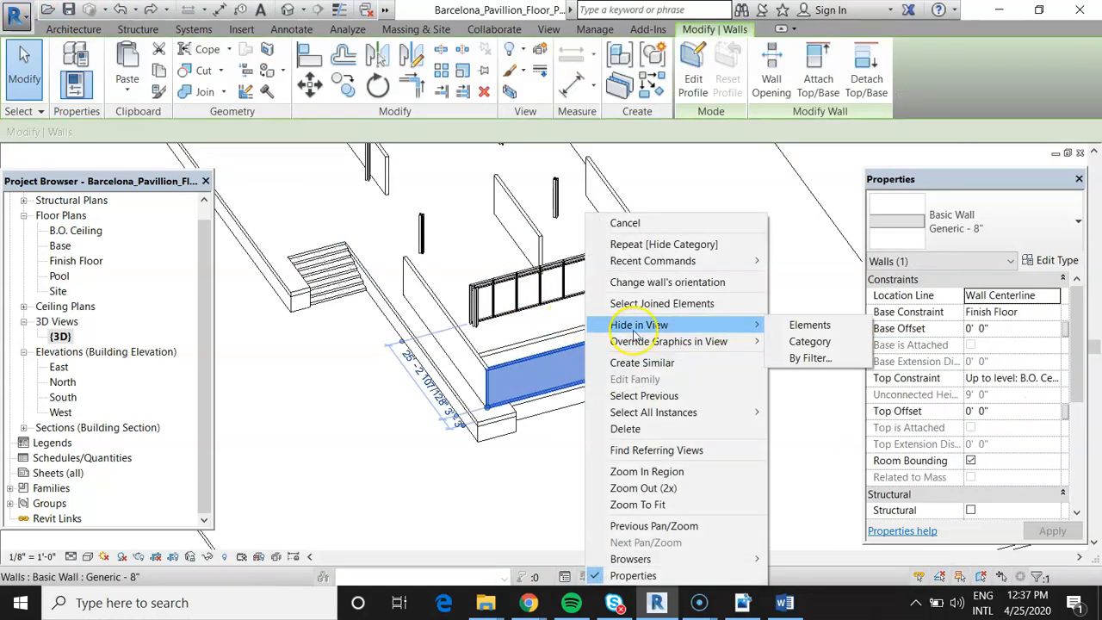
{"action": "left_click", "coordinate": [809, 325]}
- Hide the two long Generic - 8" walls flanking the storefront and small pool in the 3D view
{"action": "left_click", "coordinate": [472, 362]}
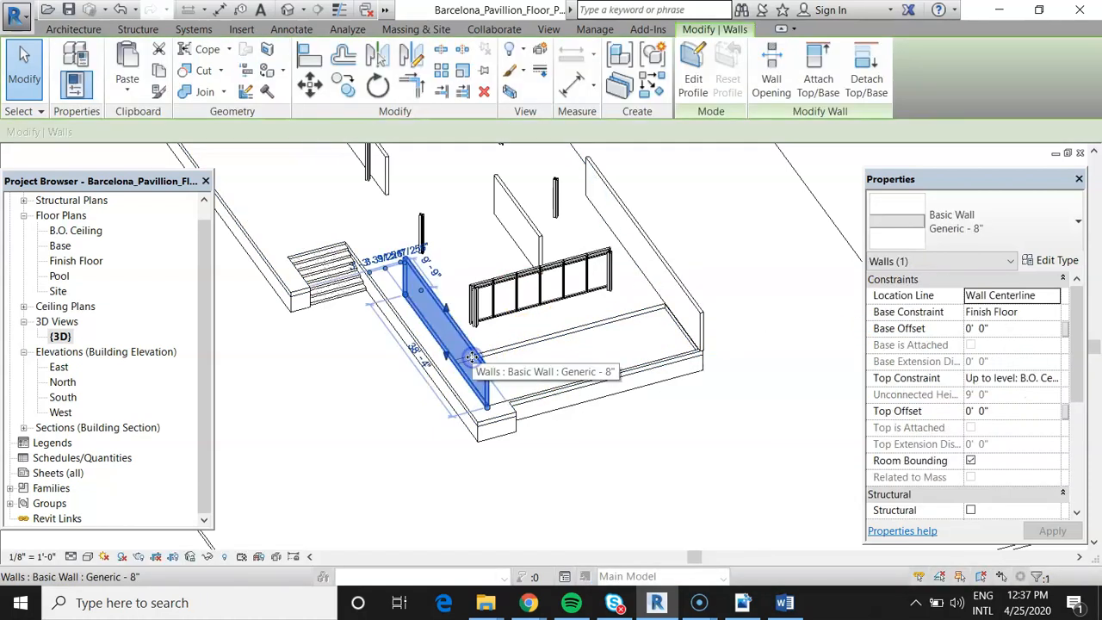
{"action": "left_click", "coordinate": [682, 283], "text": "ctrl"}
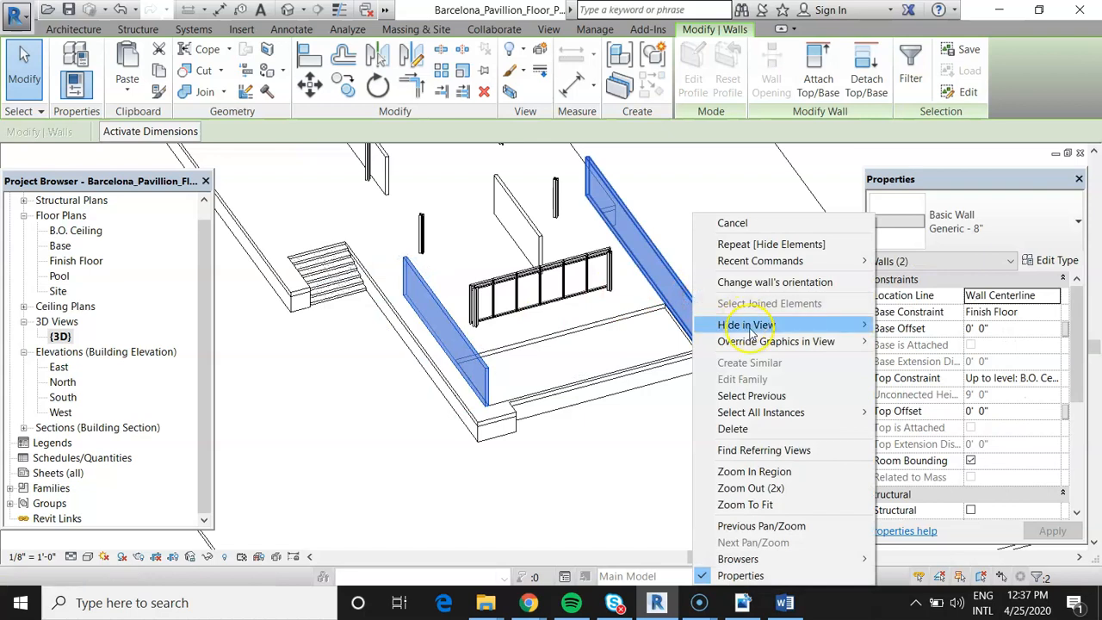
{"action": "mouse_move", "coordinate": [754, 325]}
{"action": "left_click", "coordinate": [899, 334]}
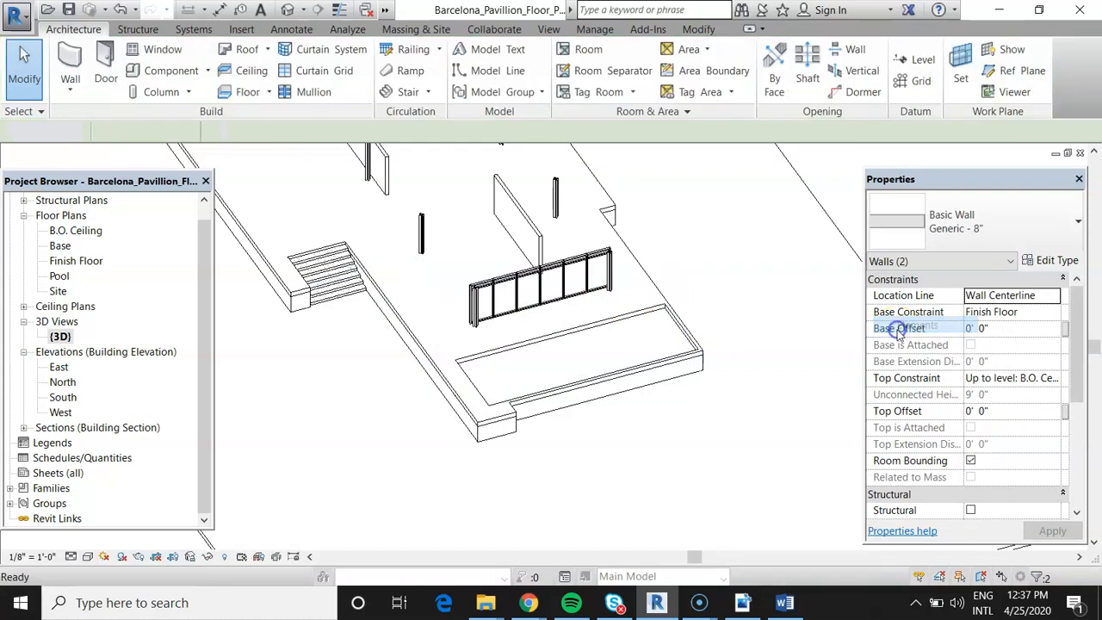
- Hide the entire column category in the 3D view, using one of the rectangular columns at the storefront's end
{"action": "middle_click_drag", "start_coordinate": [577, 327], "coordinate": [514, 222], "text": "shift"}
{"action": "scroll", "coordinate": [551, 399], "scroll_direction": "down", "scroll_amount": 5}
{"action": "scroll", "coordinate": [538, 341], "scroll_direction": "up", "scroll_amount": 8}
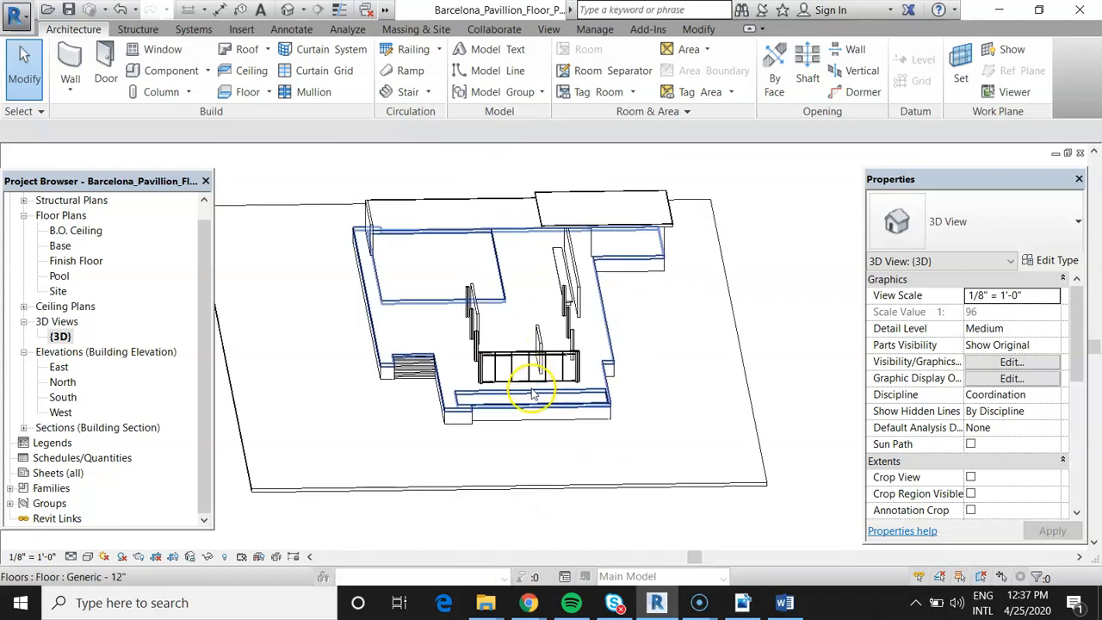
{"action": "scroll", "coordinate": [520, 352], "scroll_direction": "up", "scroll_amount": 1}
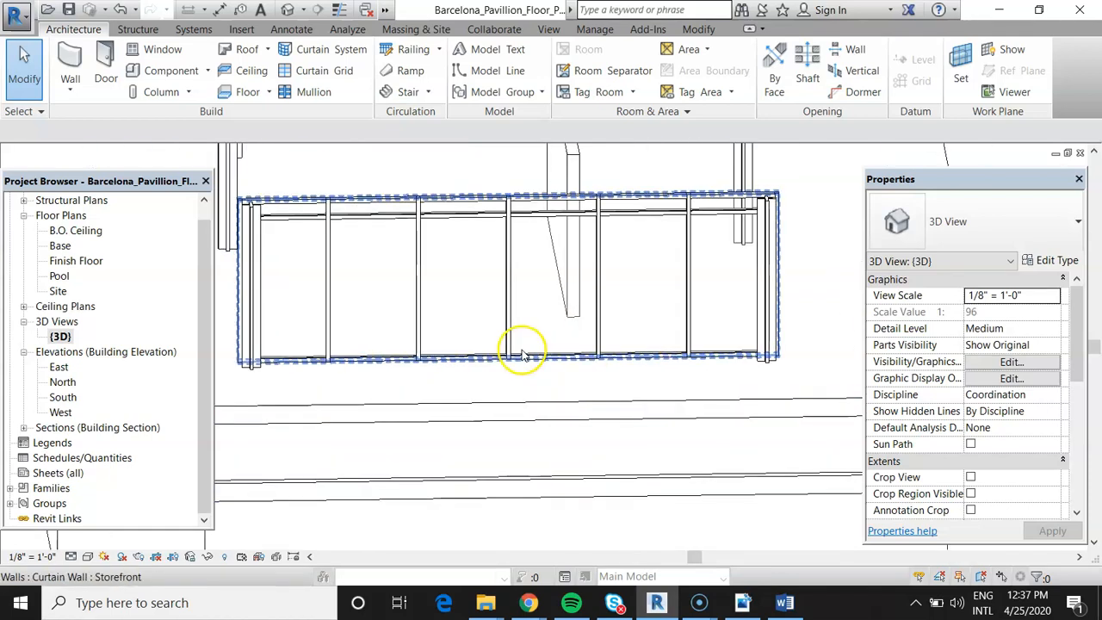
{"action": "left_click", "coordinate": [251, 320]}
{"action": "right_click", "coordinate": [251, 320]}
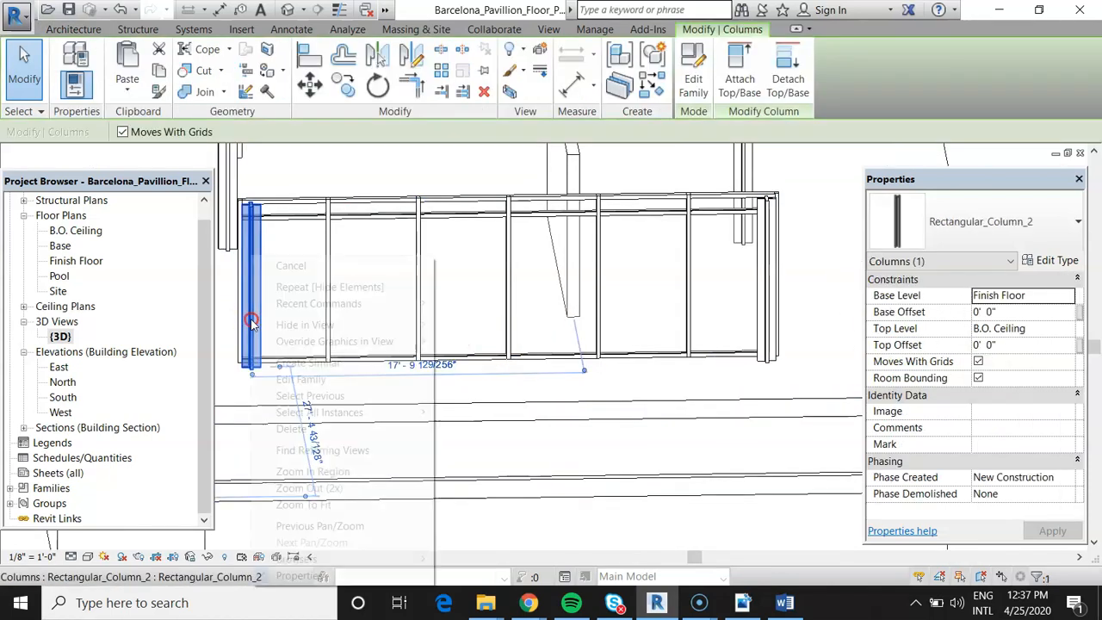
{"action": "mouse_move", "coordinate": [284, 325]}
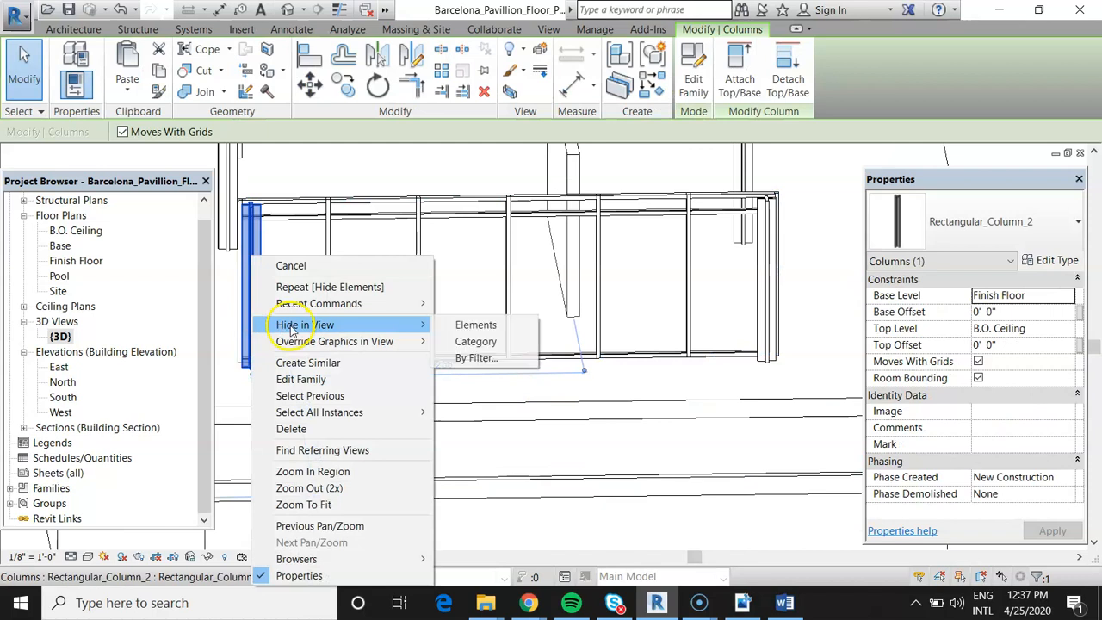
{"action": "left_click", "coordinate": [475, 341]}
{"action": "scroll", "coordinate": [457, 295], "scroll_direction": "up", "scroll_amount": 1}
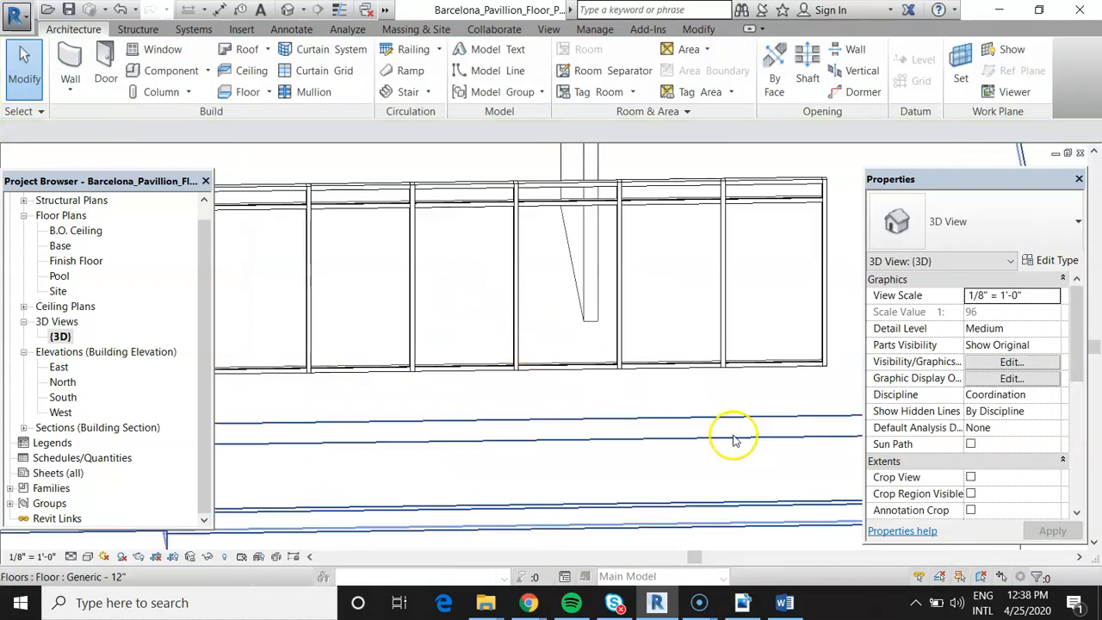
{"action": "scroll", "coordinate": [568, 401], "scroll_direction": "down", "scroll_amount": 1}
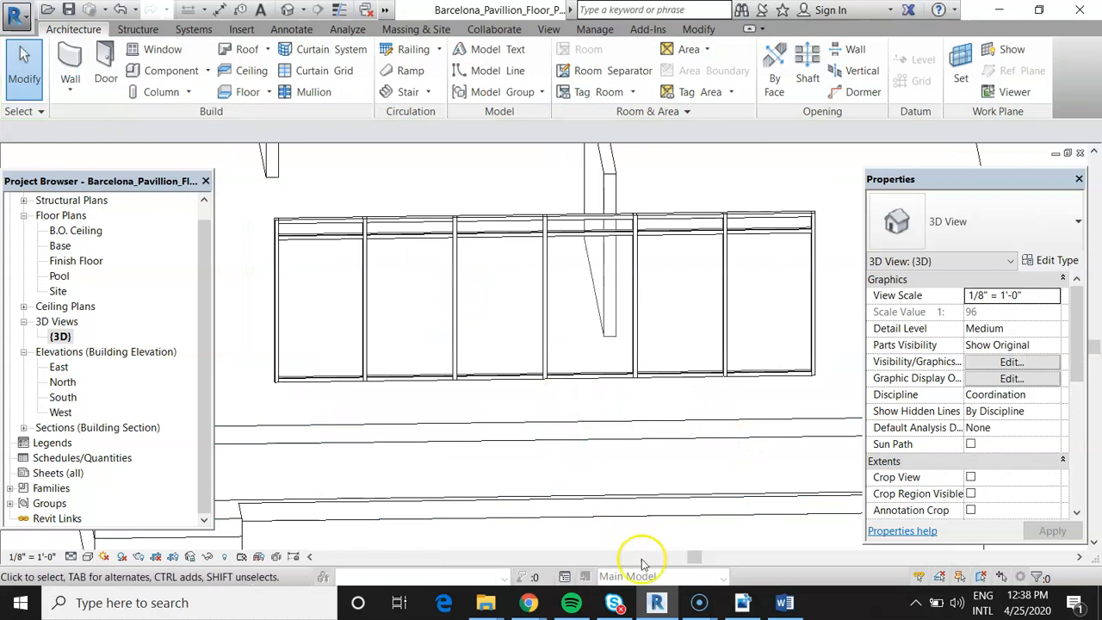
- Switch to the Revit_Review_Storefronts notes in Word and read the instructions for placing storefronts and editing panel numbers and sizes
{"action": "left_click", "coordinate": [784, 603]}
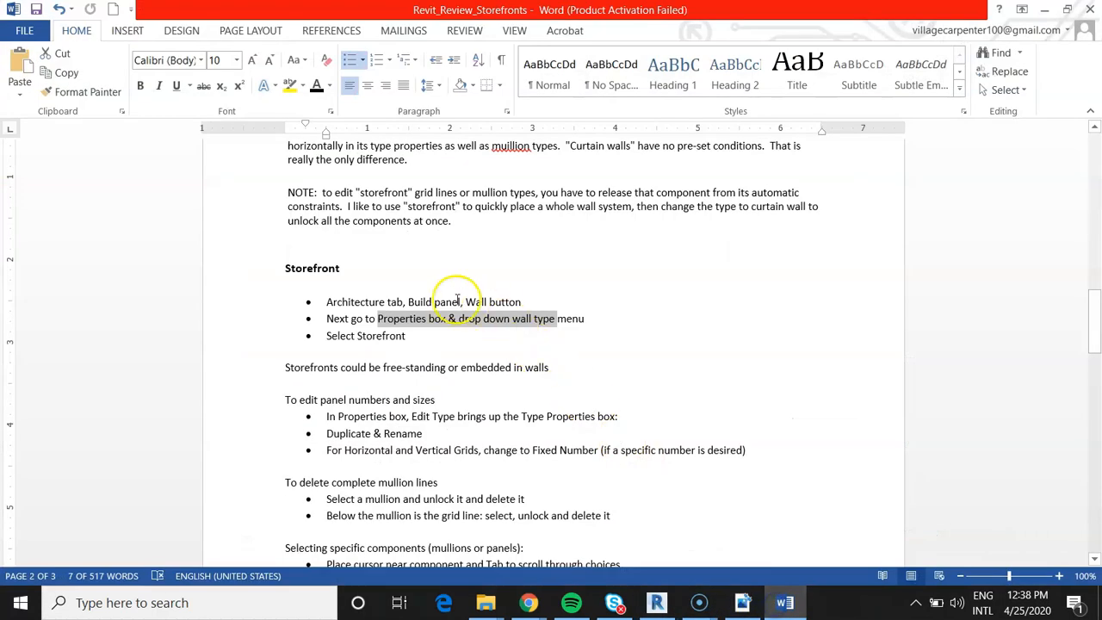
{"action": "left_click", "coordinate": [353, 301]}
{"action": "left_click_drag", "start_coordinate": [334, 318], "coordinate": [566, 318]}
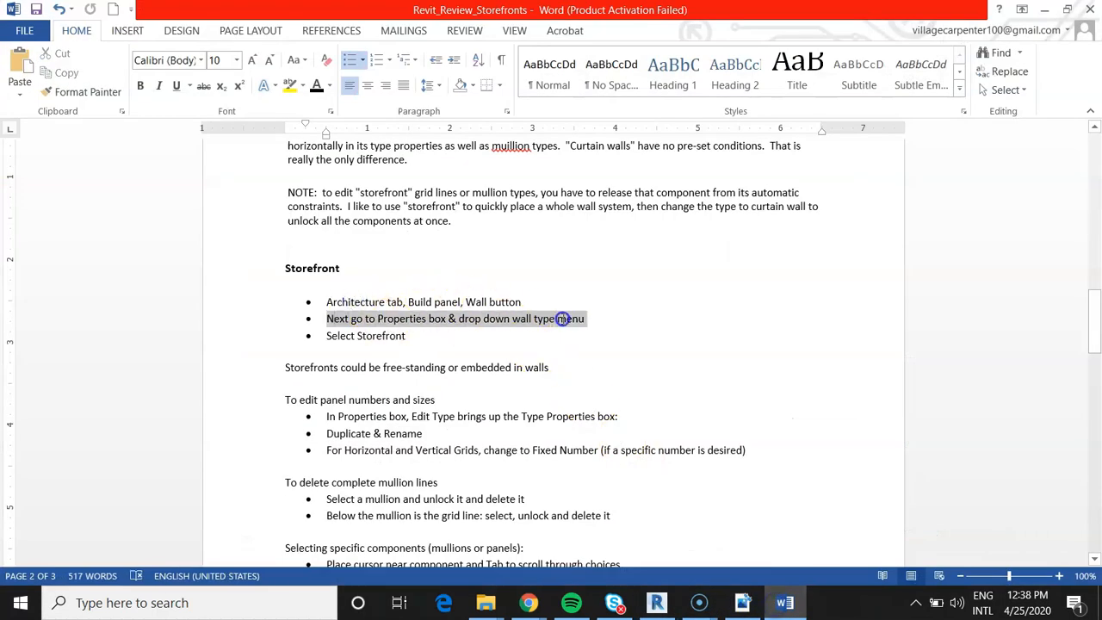
{"action": "triple_click", "coordinate": [342, 335]}
{"action": "left_click_drag", "start_coordinate": [285, 367], "coordinate": [524, 367]}
{"action": "scroll", "coordinate": [413, 318], "scroll_direction": "down", "scroll_amount": 3}
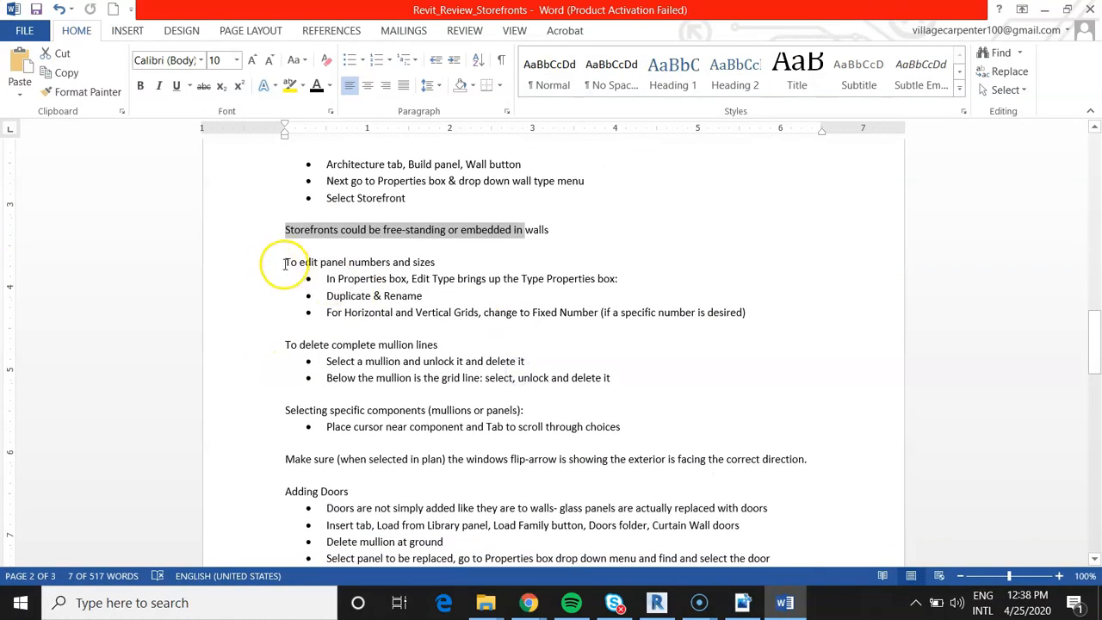
{"action": "left_click_drag", "start_coordinate": [287, 263], "coordinate": [390, 263]}
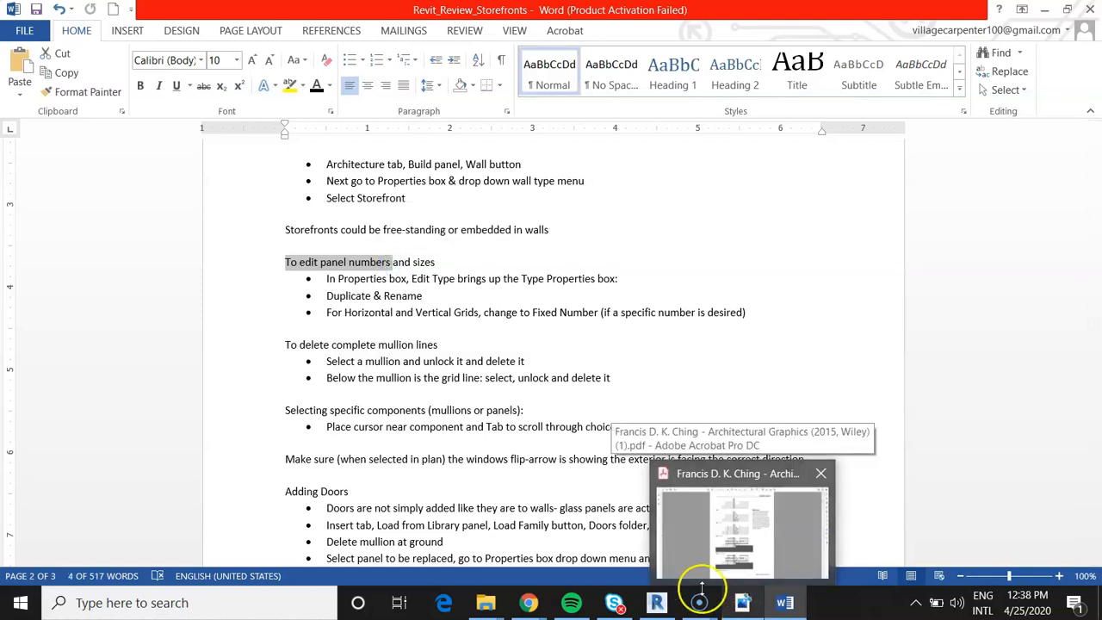
{"action": "mouse_move", "coordinate": [486, 605]}
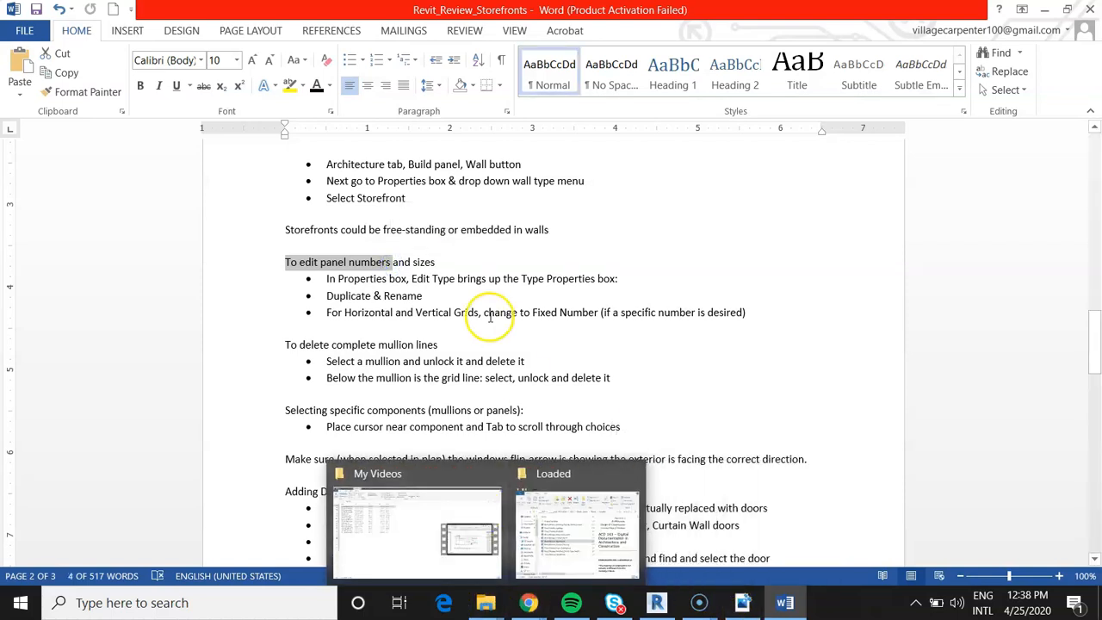
{"action": "left_click", "coordinate": [449, 280]}
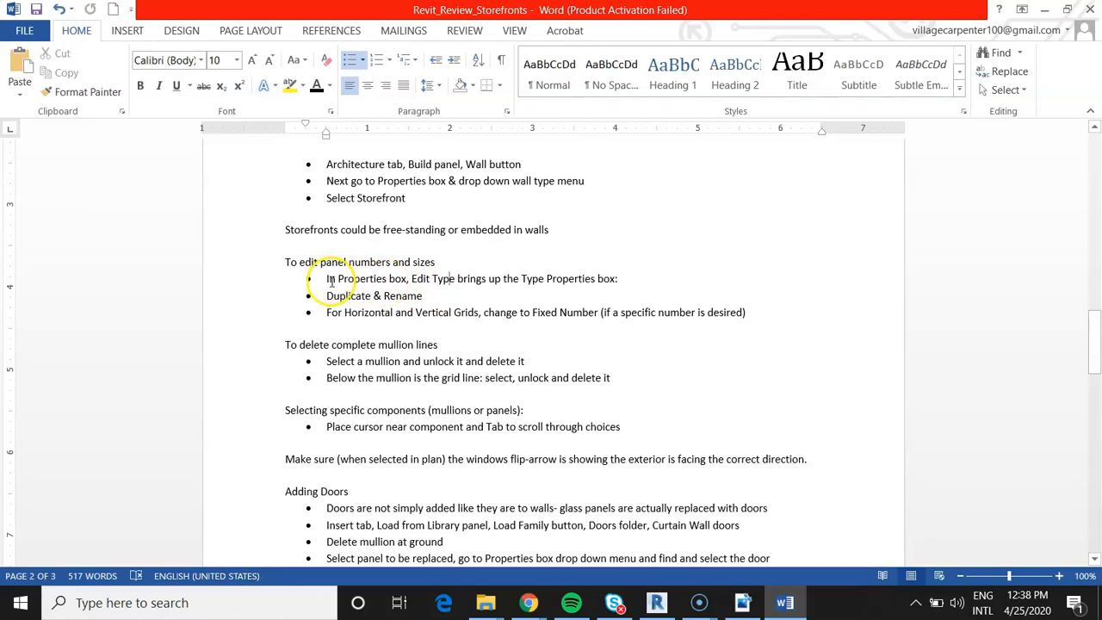
{"action": "left_click_drag", "start_coordinate": [325, 278], "coordinate": [412, 281]}
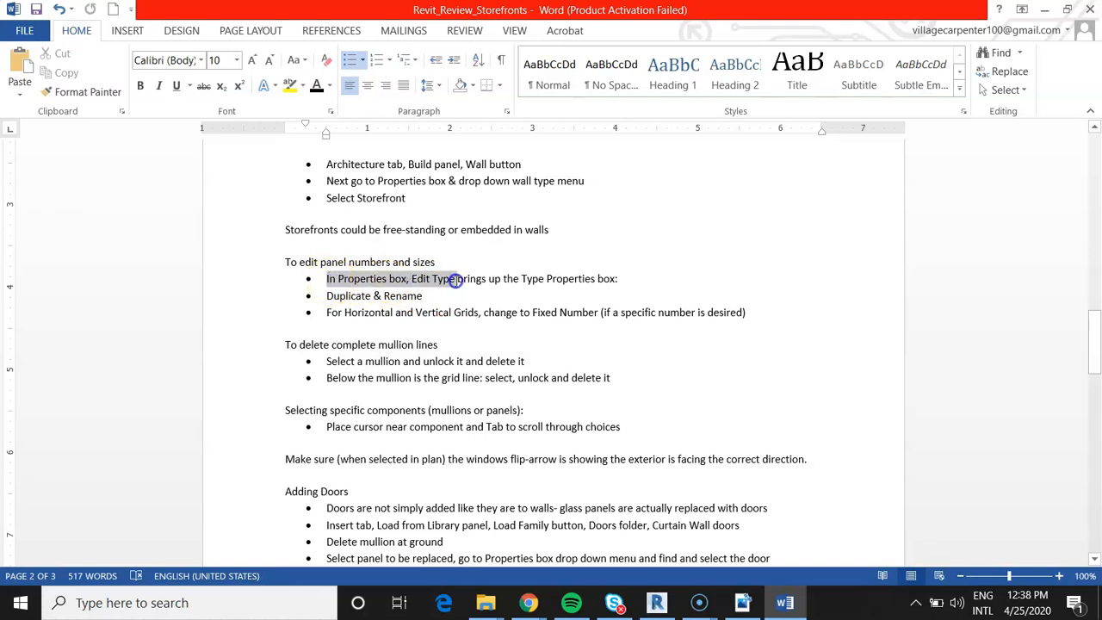
{"action": "left_click_drag", "start_coordinate": [455, 280], "coordinate": [608, 279]}
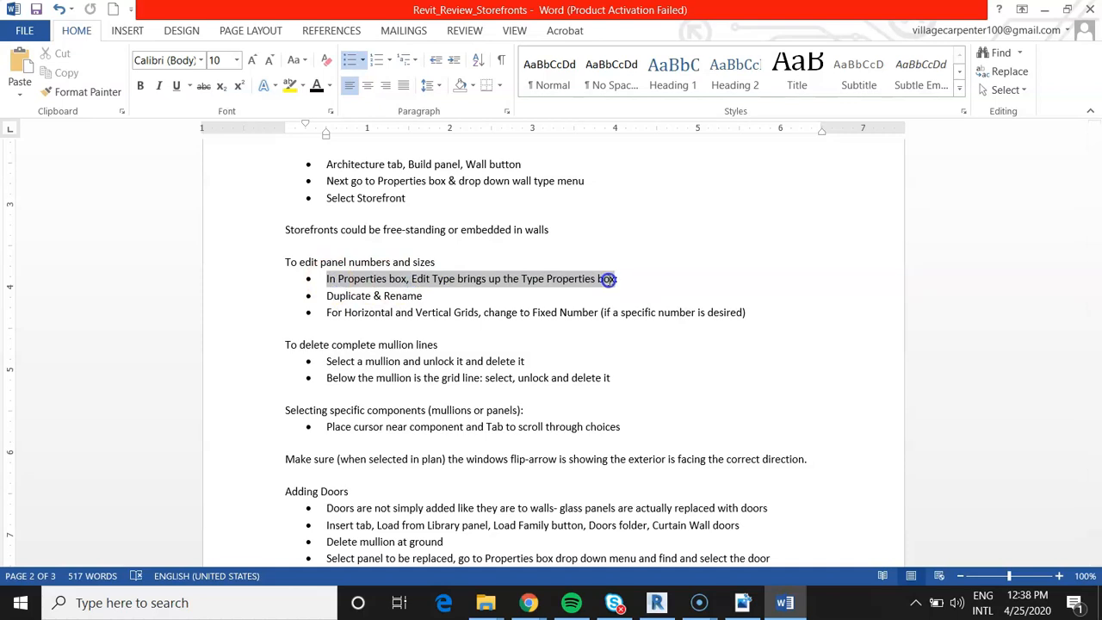
{"action": "left_click", "coordinate": [472, 298]}
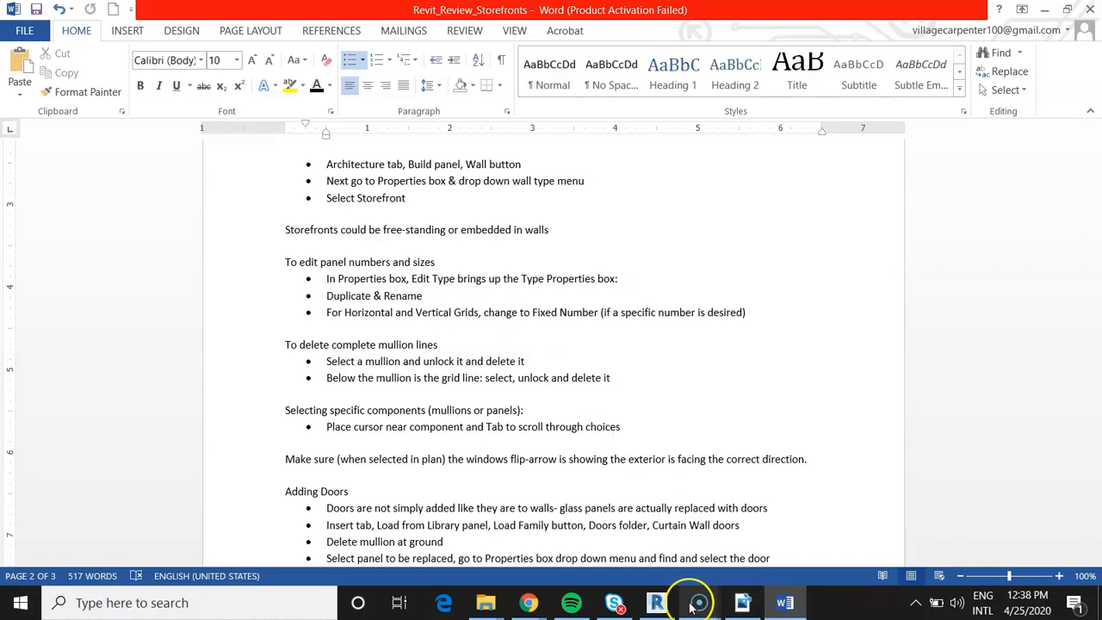
- Return to Revit and duplicate the selected storefront wall's type under the name Storefront Pavilion
{"action": "left_click", "coordinate": [656, 603]}
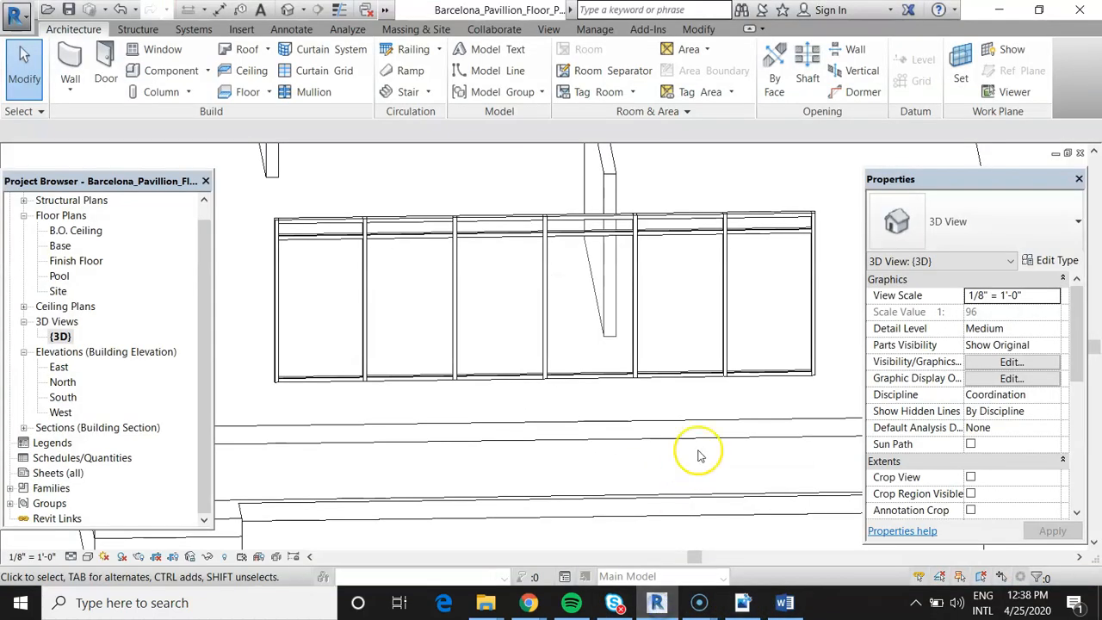
{"action": "left_click", "coordinate": [710, 385]}
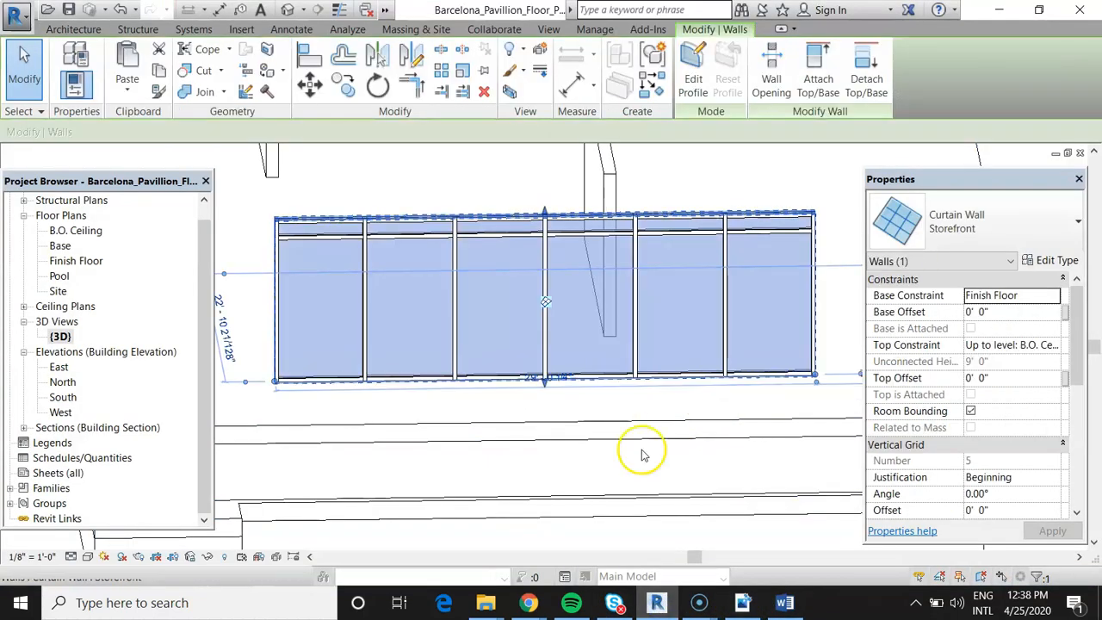
{"action": "left_click", "coordinate": [1055, 261]}
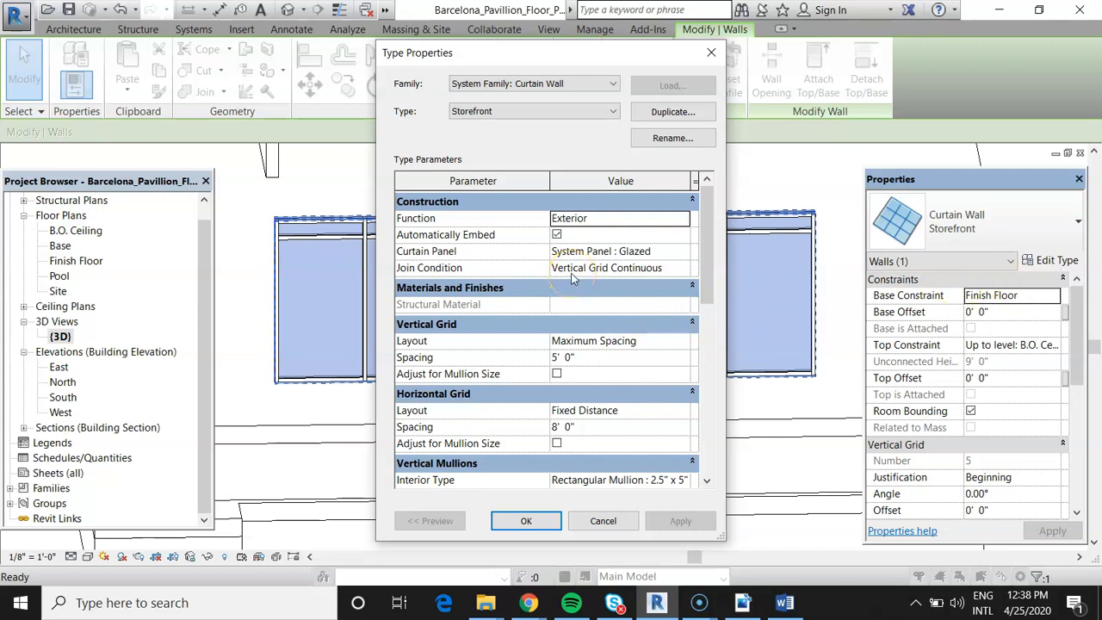
{"action": "left_click", "coordinate": [661, 116]}
{"action": "left_click", "coordinate": [544, 288]}
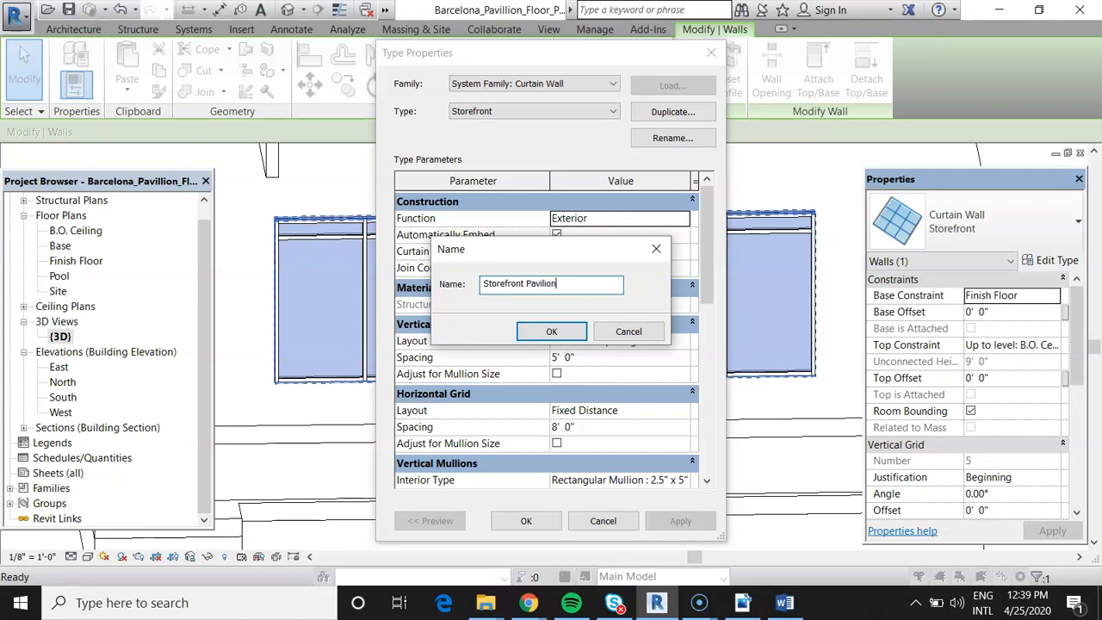
{"action": "left_click", "coordinate": [551, 332]}
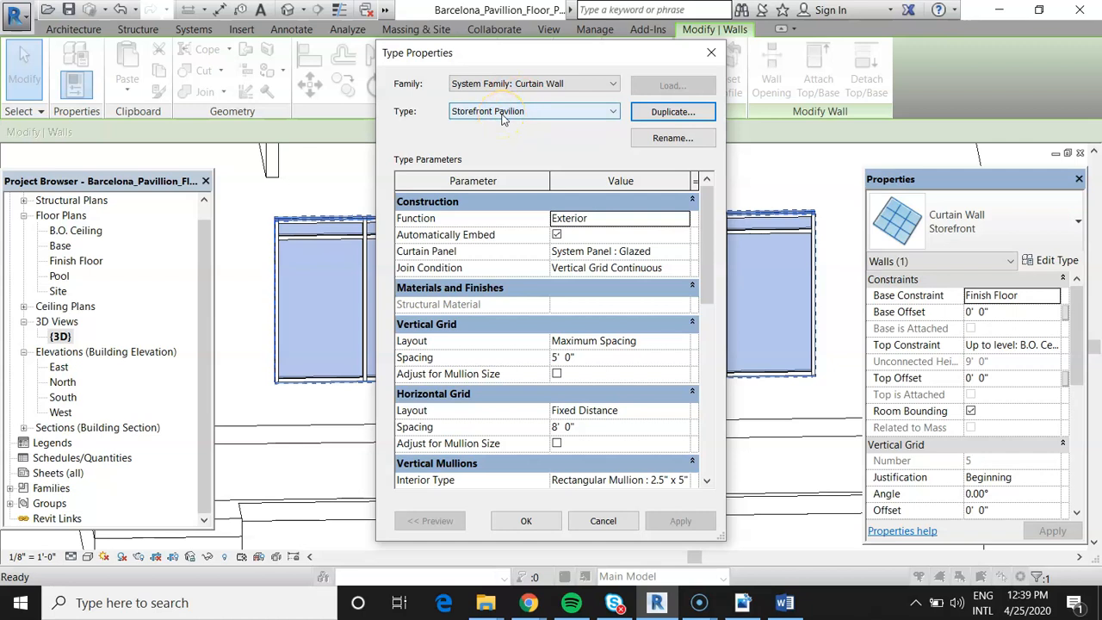
- Check the grid instructions in the Word notes, and set the Storefront Pavilion type's vertical grid layout to Fixed Number
{"action": "left_click", "coordinate": [784, 602]}
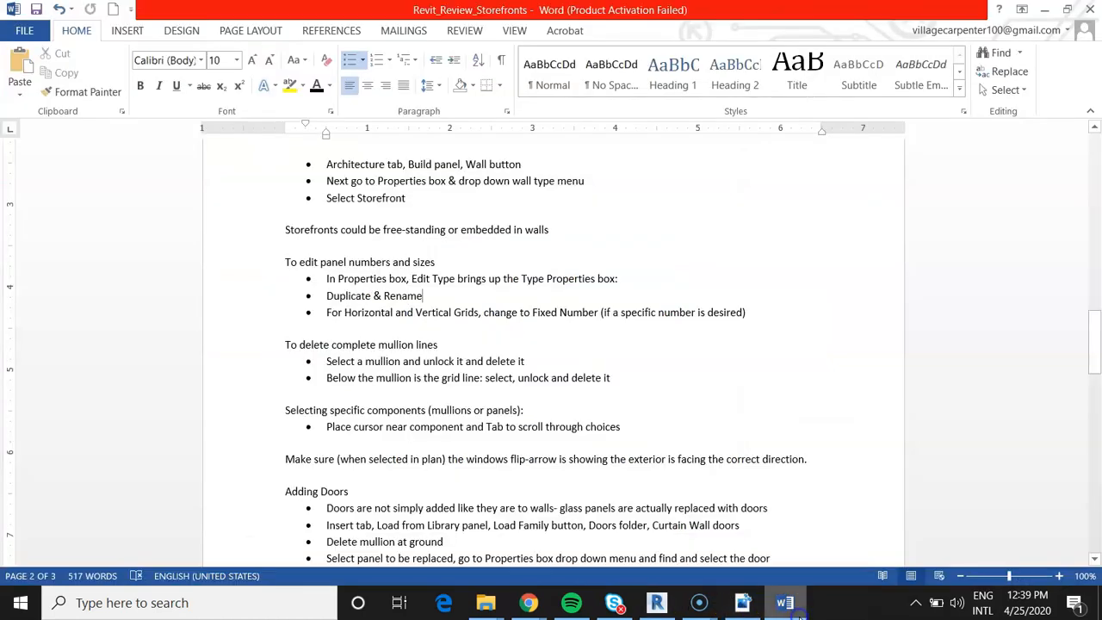
{"action": "left_click", "coordinate": [337, 311]}
{"action": "left_click_drag", "start_coordinate": [338, 311], "coordinate": [582, 316]}
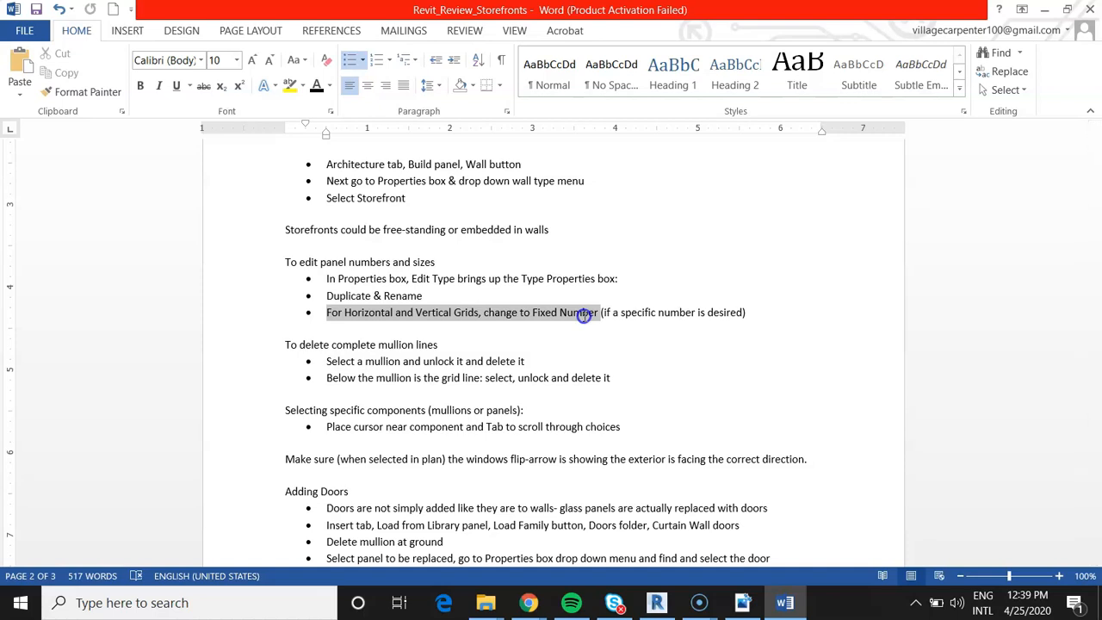
{"action": "left_click", "coordinate": [1044, 9]}
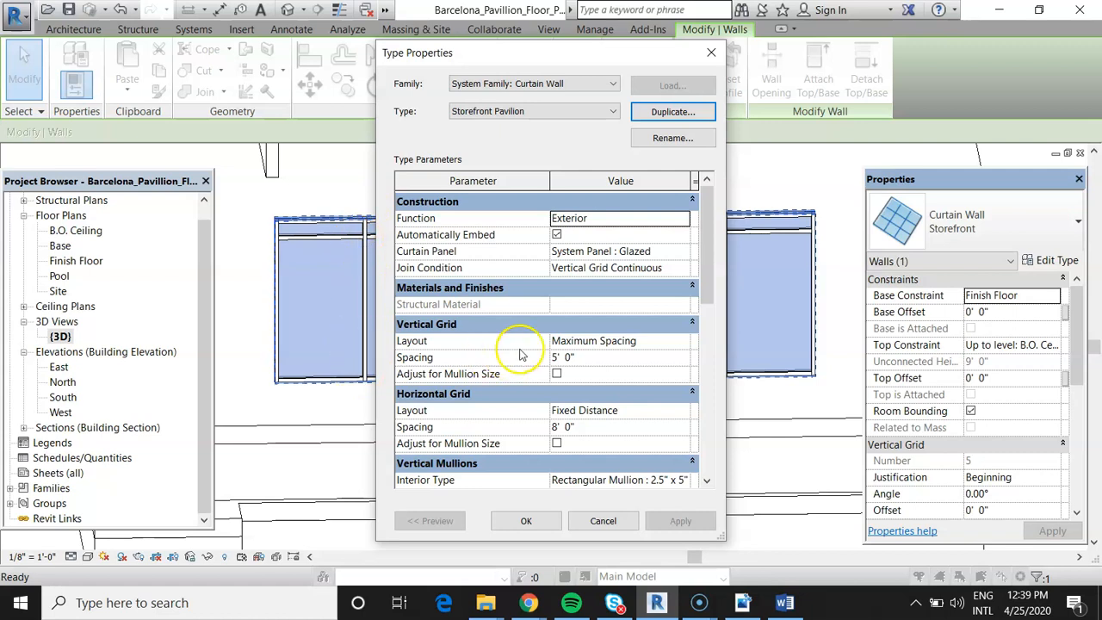
{"action": "left_click", "coordinate": [631, 342]}
{"action": "left_click", "coordinate": [684, 341]}
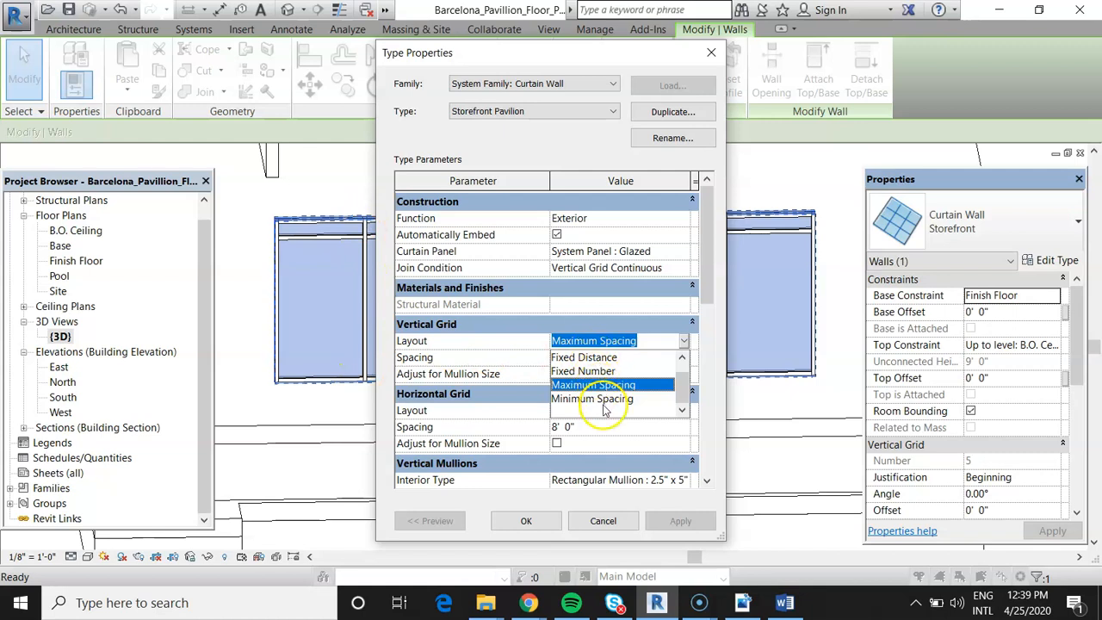
{"action": "left_click", "coordinate": [604, 371]}
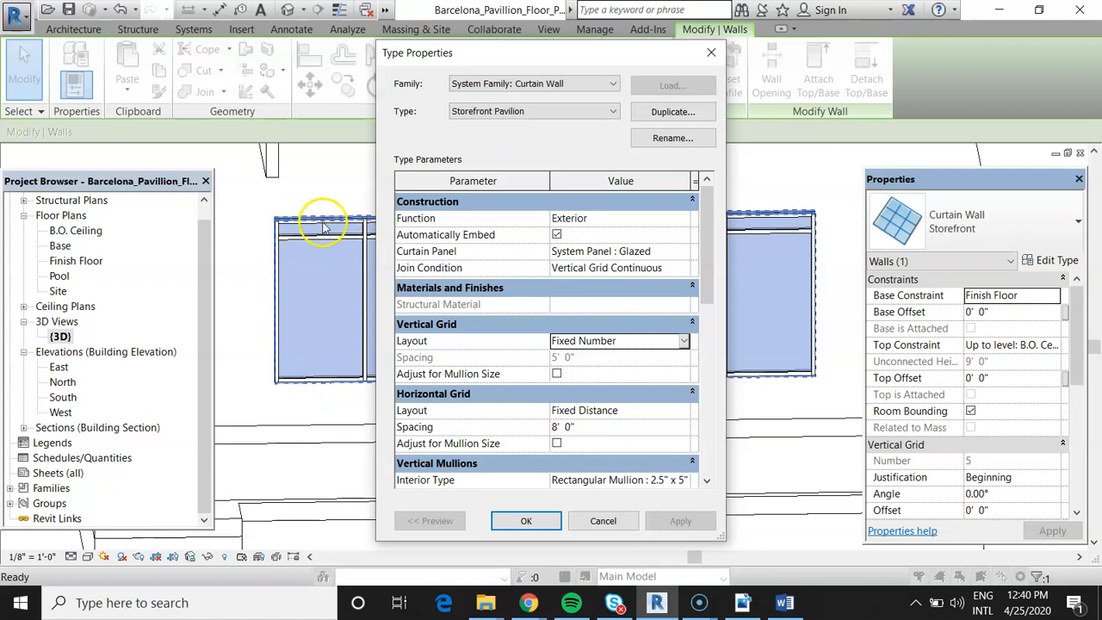
- Set the Storefront Pavilion type's horizontal grid layout to Fixed Number and accept the type changes
{"action": "left_click", "coordinate": [637, 411]}
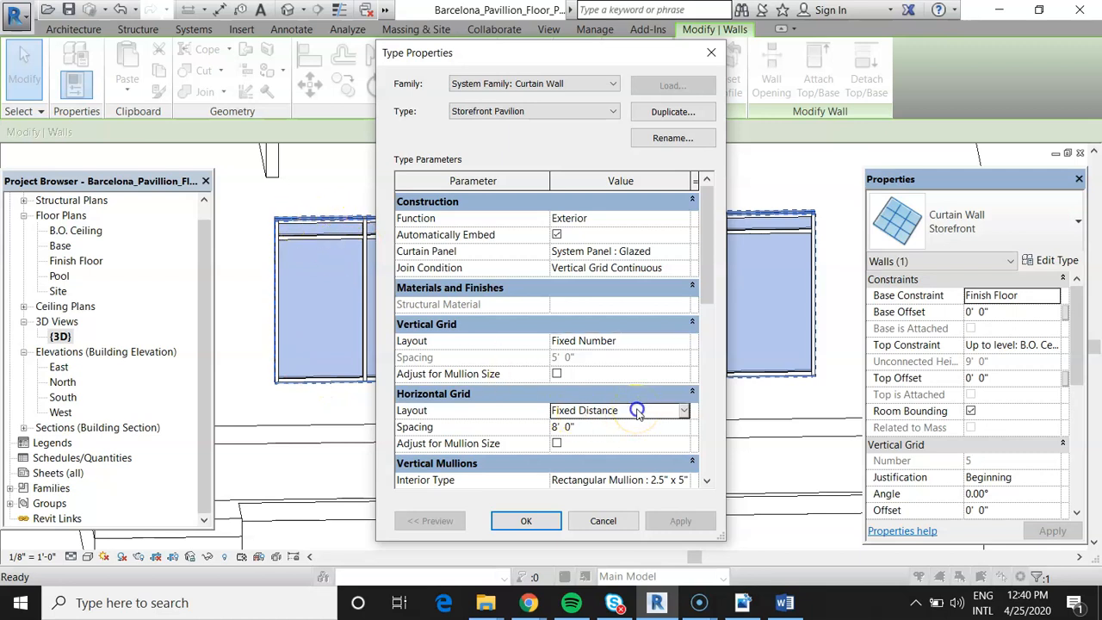
{"action": "left_click", "coordinate": [685, 411]}
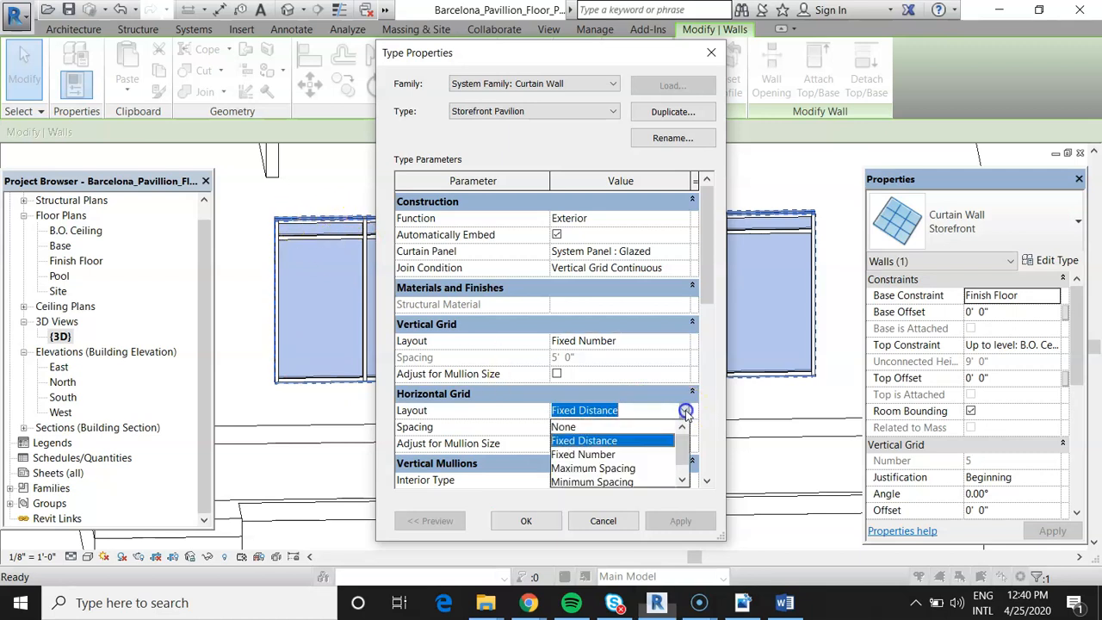
{"action": "left_click", "coordinate": [610, 453]}
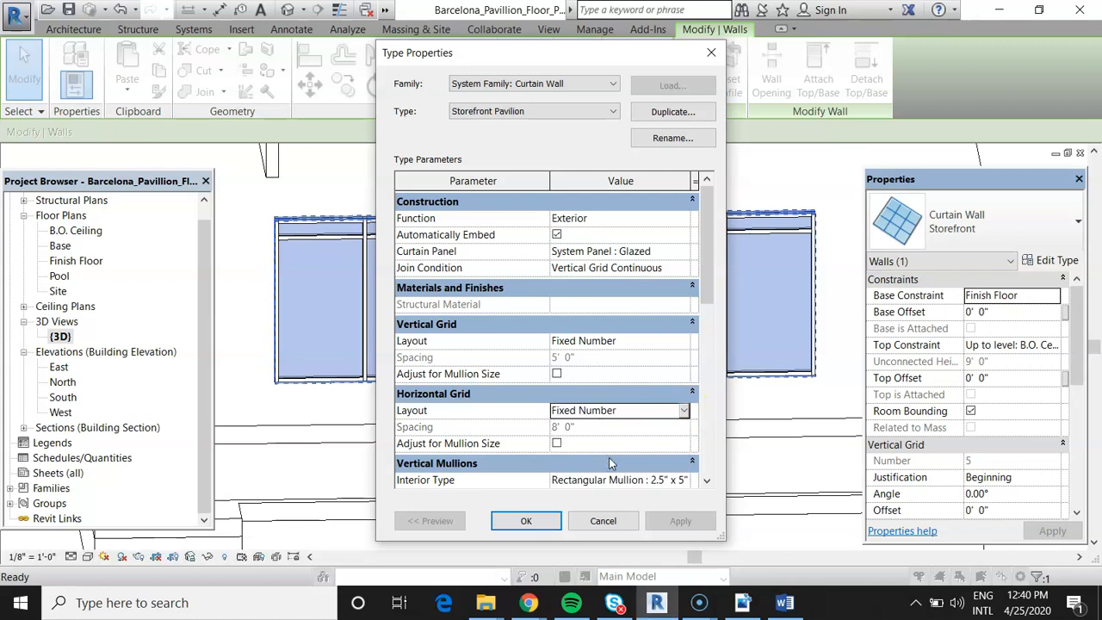
{"action": "left_click", "coordinate": [537, 522]}
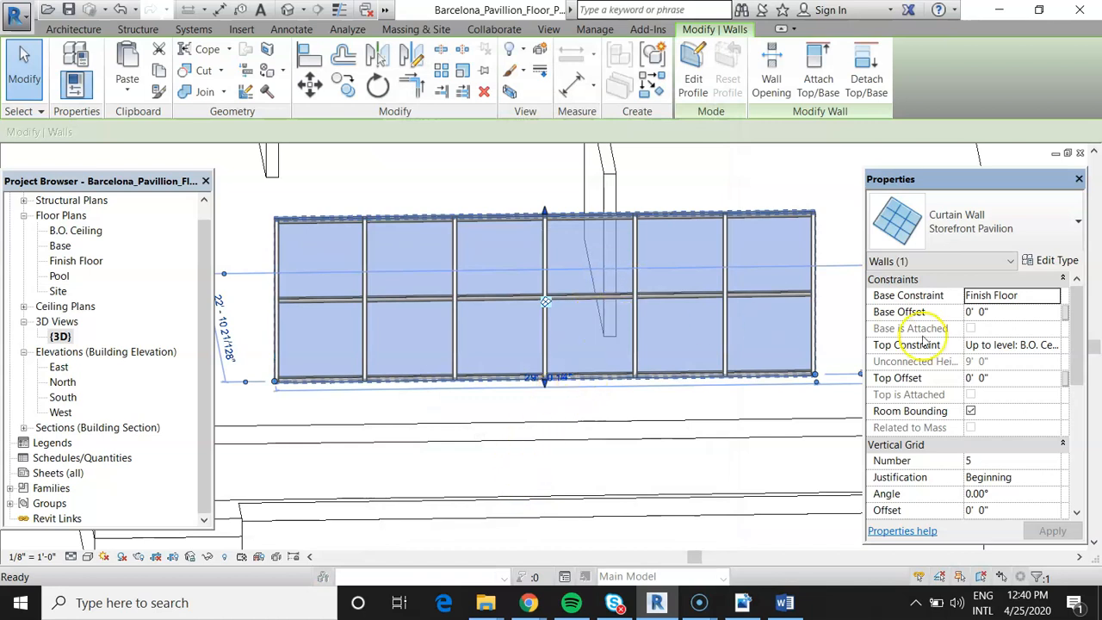
- Examine the vertical and horizontal grid number settings in the selected storefront's instance properties
{"action": "scroll", "coordinate": [1082, 361], "scroll_direction": "down", "scroll_amount": 3}
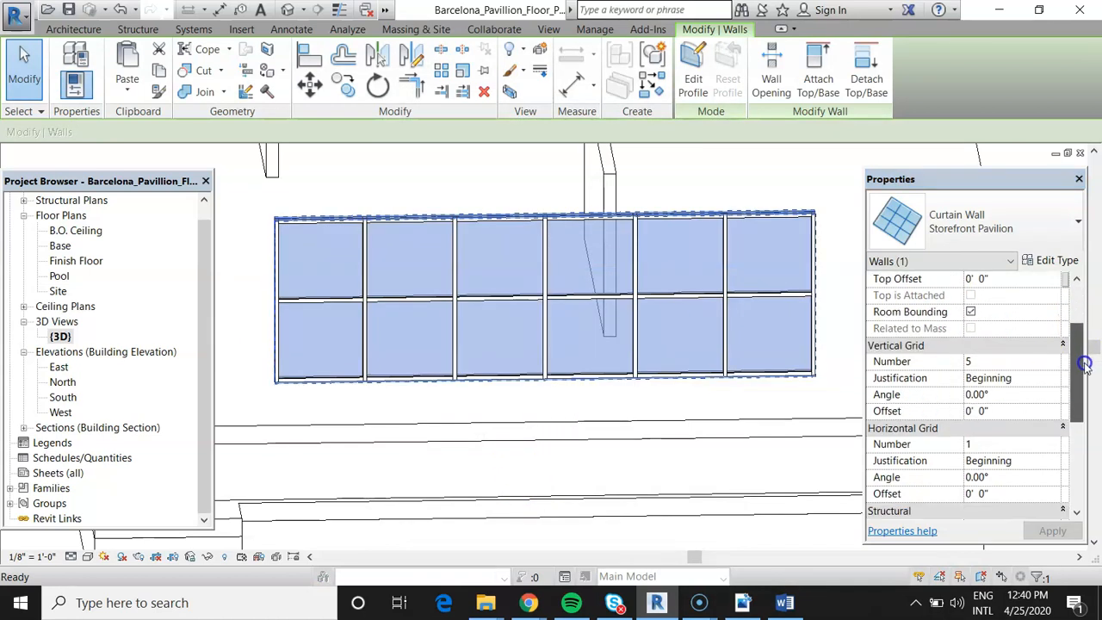
{"action": "scroll", "coordinate": [1083, 365], "scroll_direction": "down", "scroll_amount": 2}
{"action": "scroll", "coordinate": [1084, 358], "scroll_direction": "up", "scroll_amount": 4}
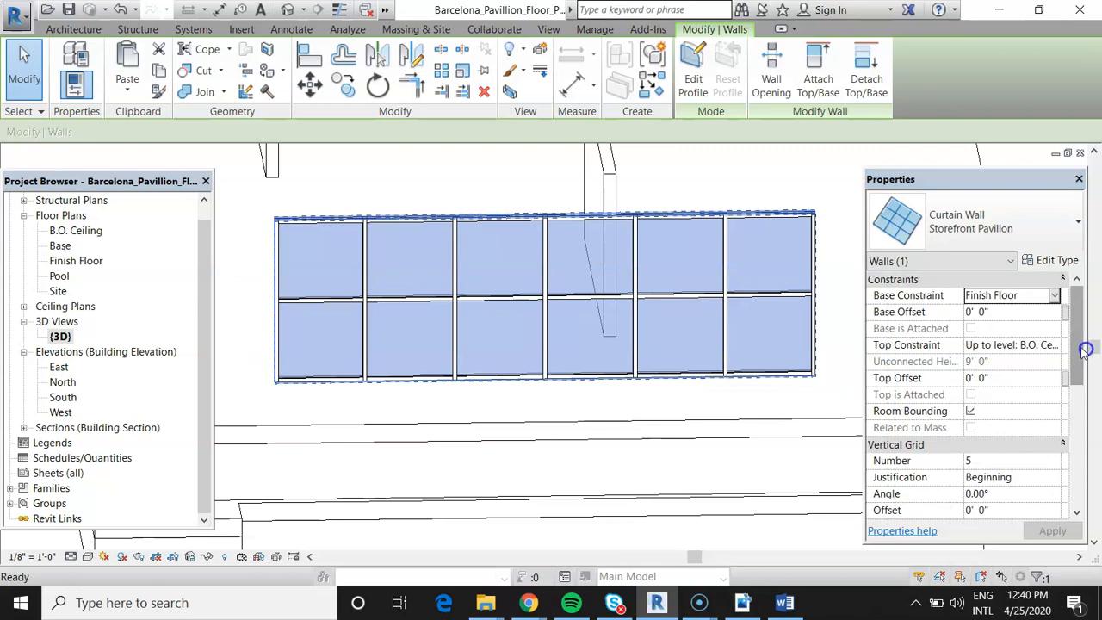
{"action": "left_click_drag", "start_coordinate": [1077, 351], "coordinate": [1091, 398]}
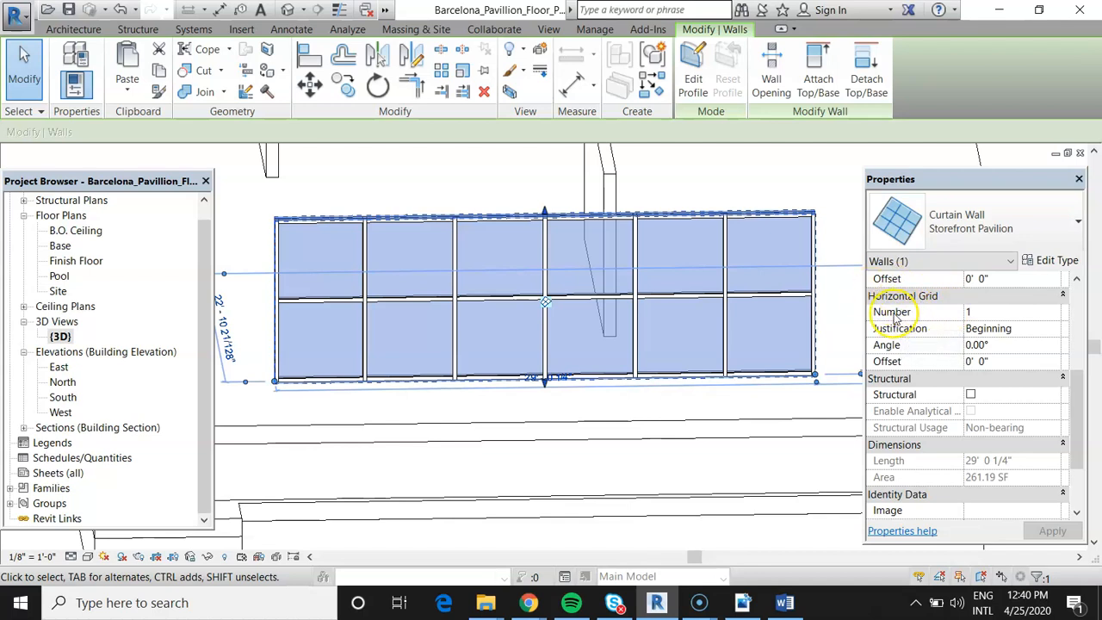
{"action": "scroll", "coordinate": [943, 350], "scroll_direction": "up", "scroll_amount": 2}
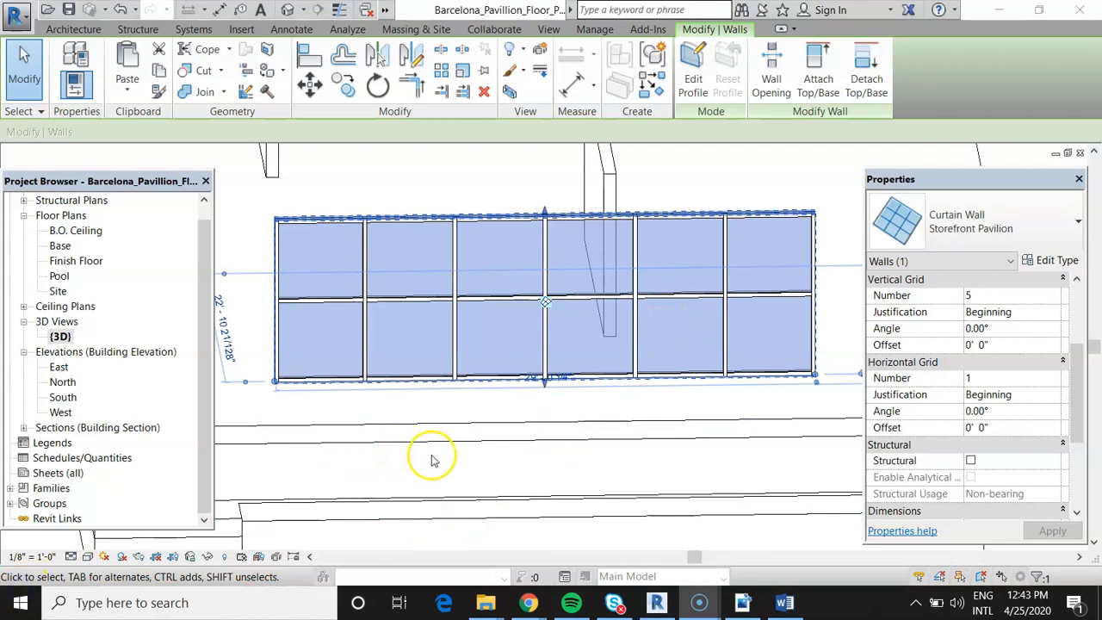
- Switch to File Explorer and view photo 2 in the barcelona pavilion Photos folder as a reference for the glazing
{"action": "mouse_move", "coordinate": [488, 606]}
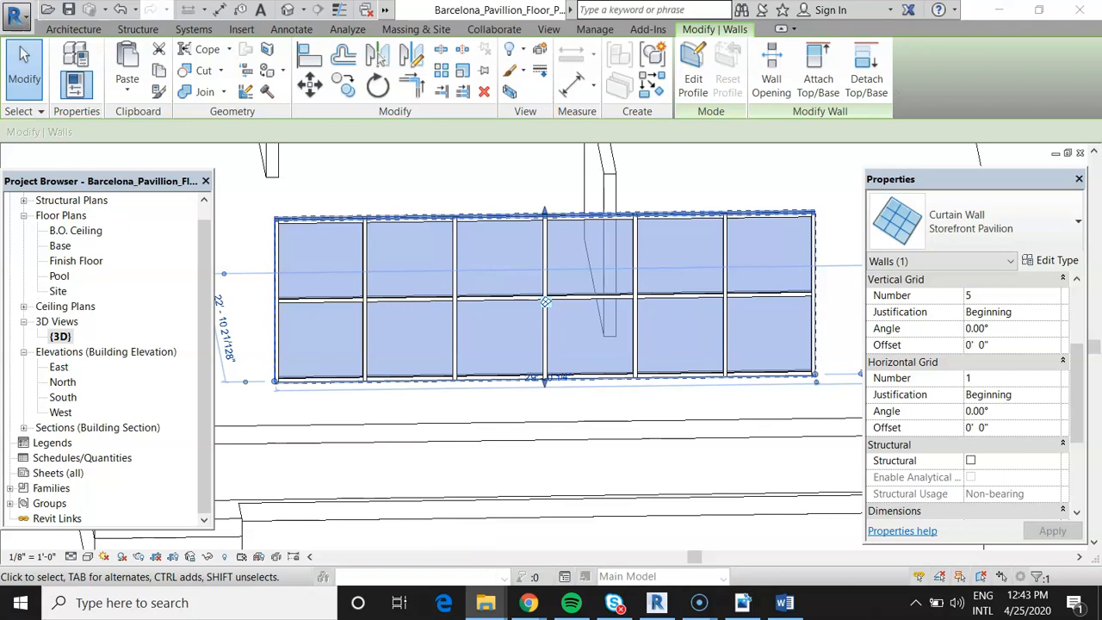
{"action": "left_click_drag", "start_coordinate": [1100, 39], "coordinate": [370, 55]}
{"action": "left_click", "coordinate": [910, 53]}
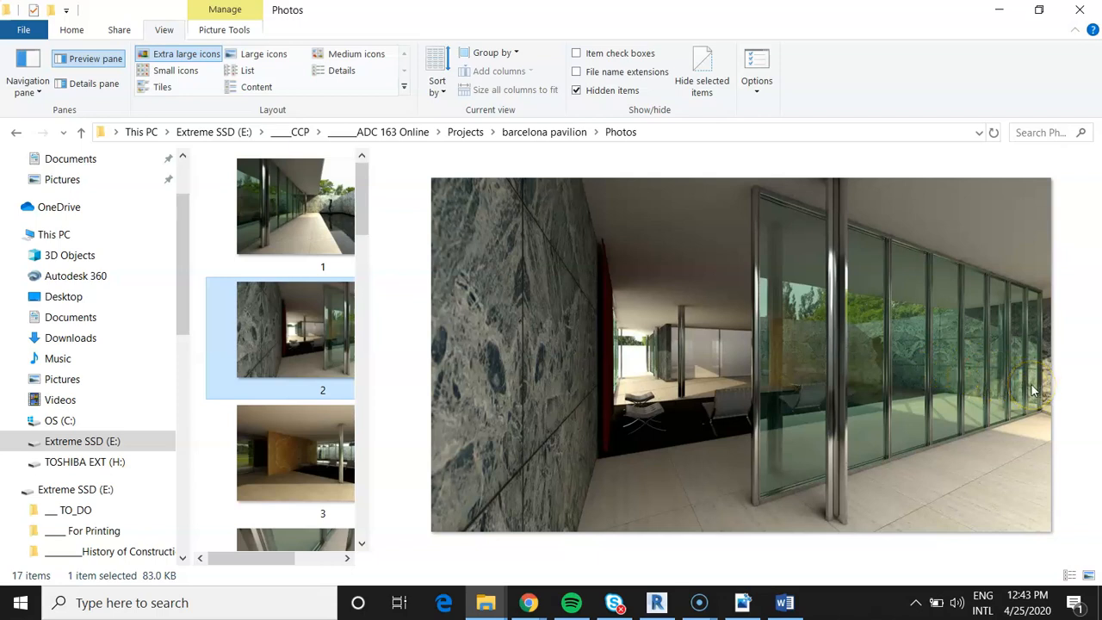
- Switch back to Revit and set the selected storefront's vertical grid number to 7, applying the change
{"action": "left_click", "coordinate": [998, 10]}
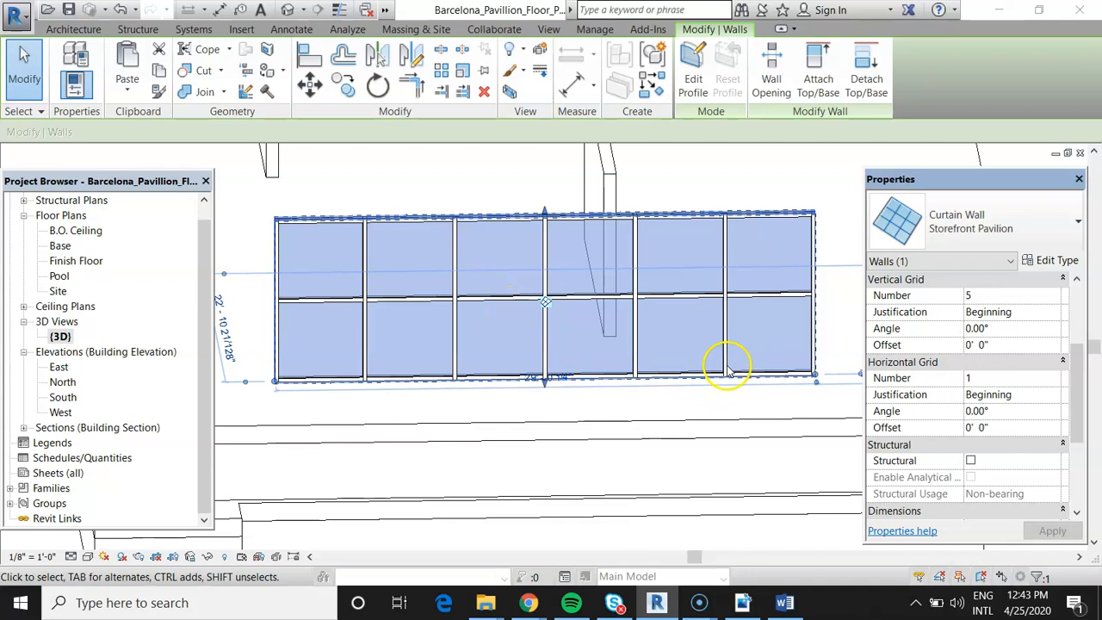
{"action": "left_click", "coordinate": [1076, 376]}
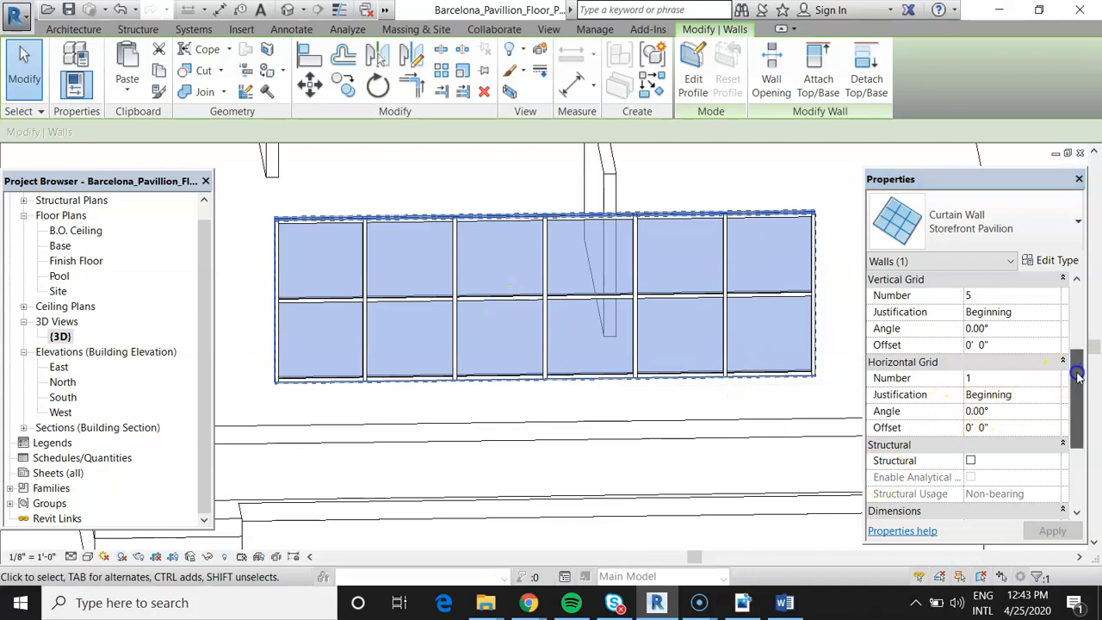
{"action": "left_click", "coordinate": [969, 295]}
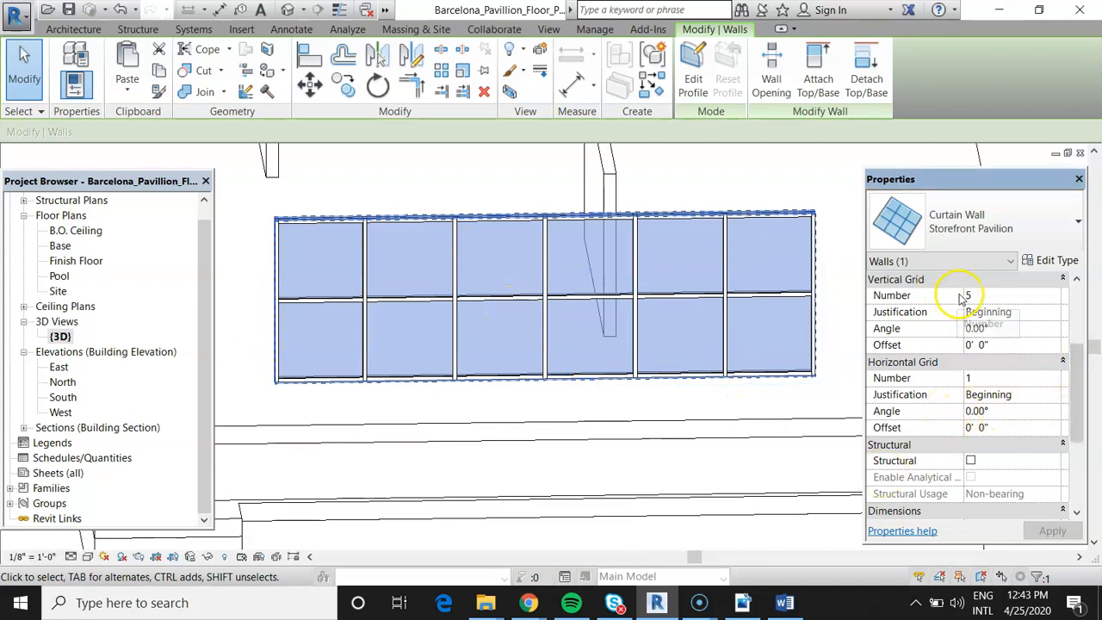
{"action": "left_click", "coordinate": [1054, 293]}
{"action": "left_click", "coordinate": [1054, 293]}
{"action": "left_click", "coordinate": [1051, 530]}
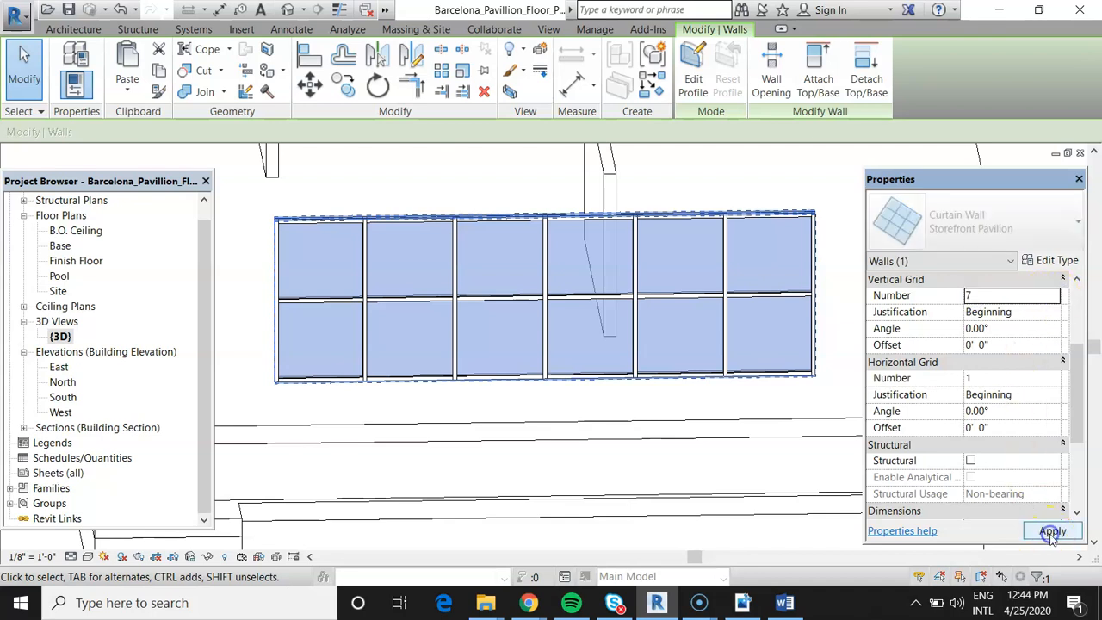
{"action": "left_click", "coordinate": [494, 400]}
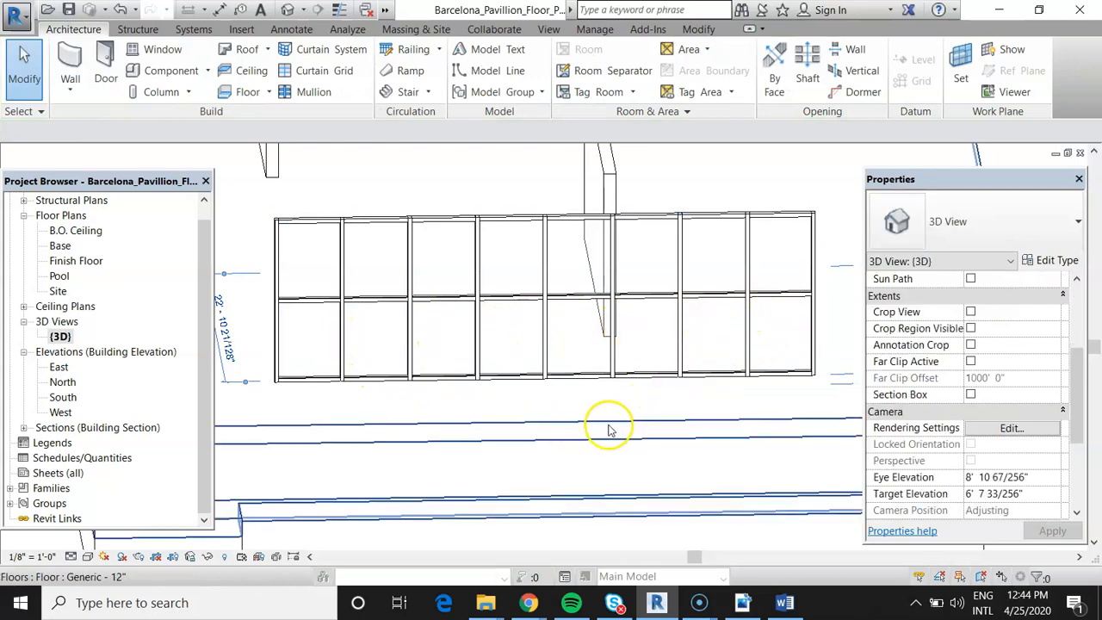
- Cycle through the overlapping wall, grid line, mullion and shape handle candidates at the storefront's lower edge to examine how each is picked
{"action": "left_click", "coordinate": [820, 299]}
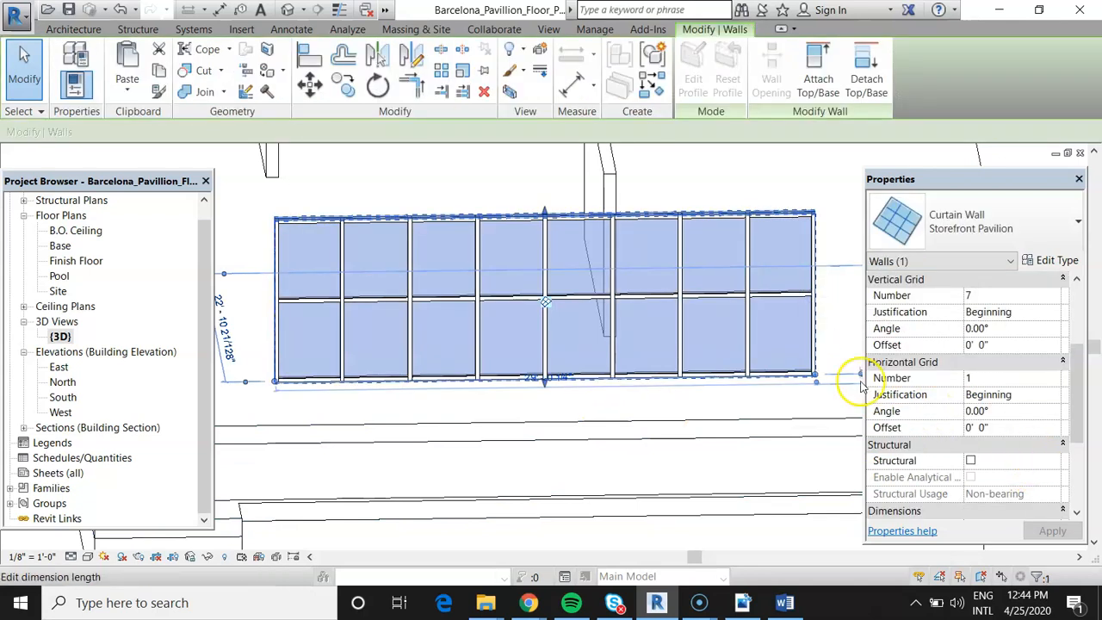
{"action": "left_click", "coordinate": [704, 405]}
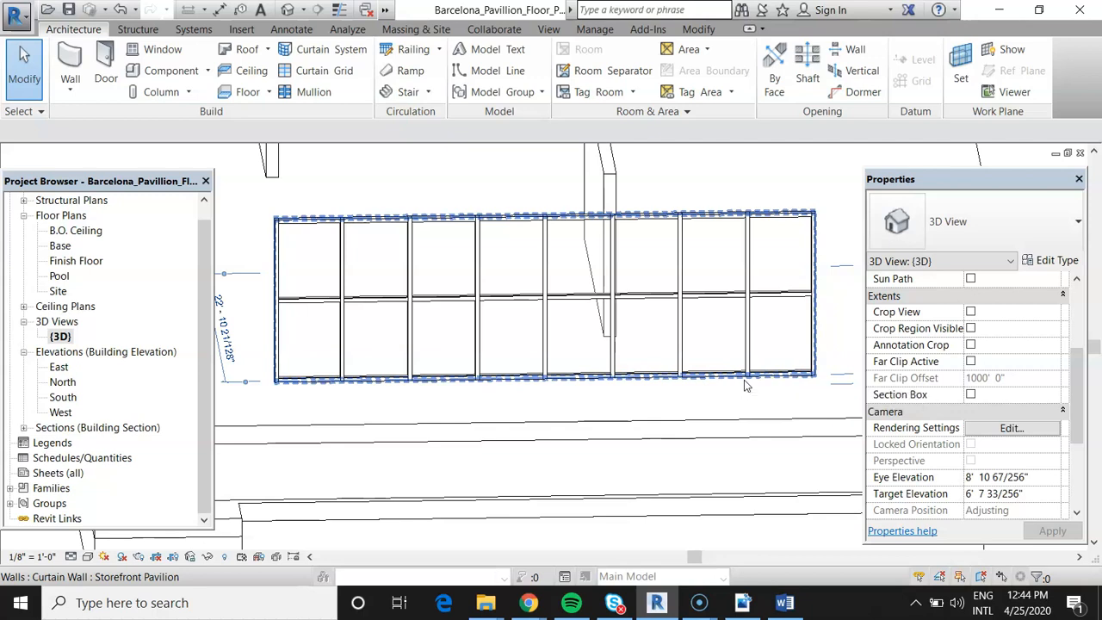
{"action": "key", "text": "Tab"}
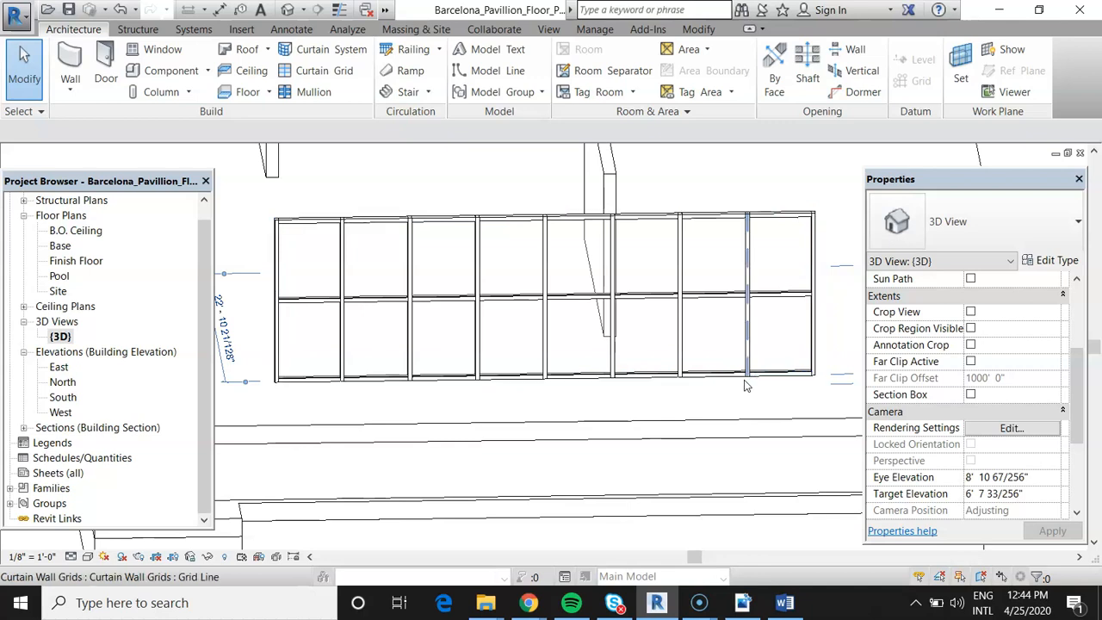
{"action": "key", "text": "Tab"}
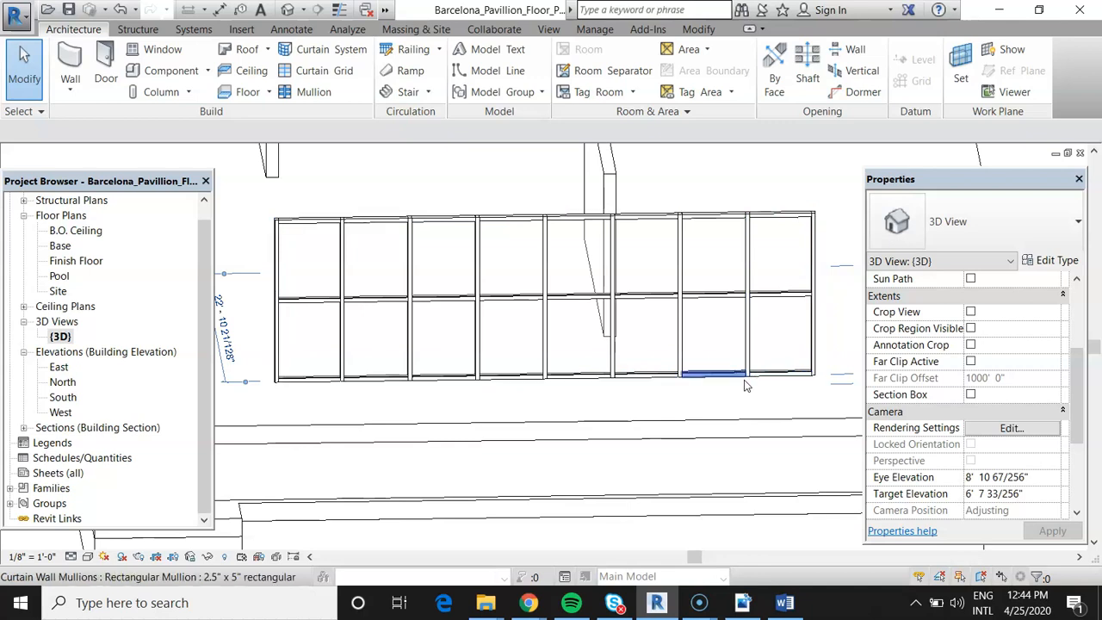
{"action": "key", "text": "Tab"}
{"action": "key", "text": "Tab"}
{"action": "key", "text": "Tab"}
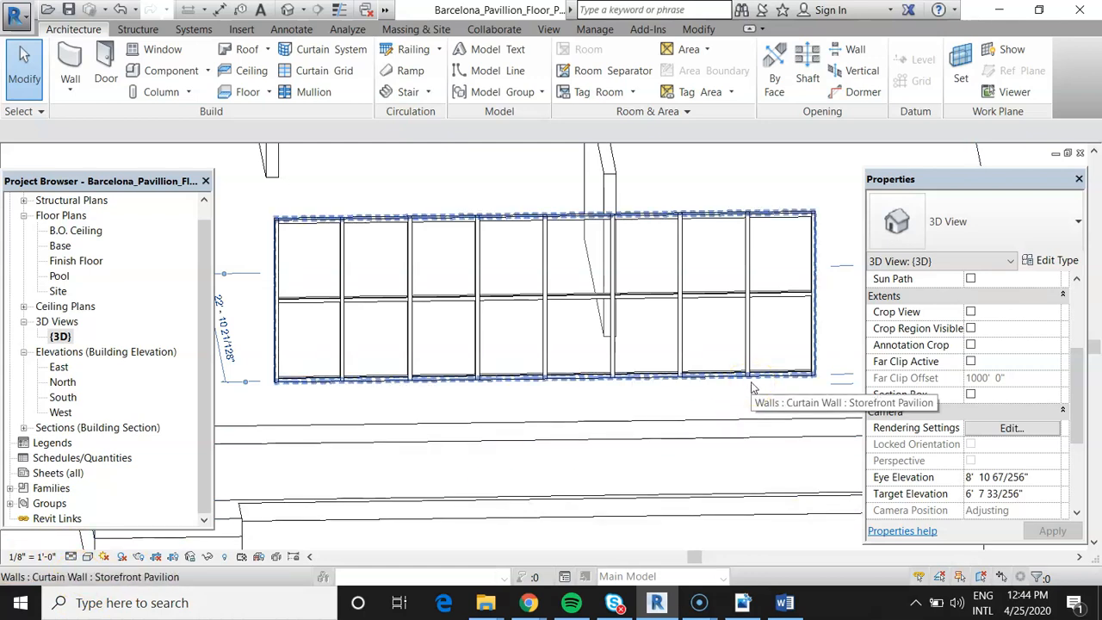
{"action": "key", "text": "Tab"}
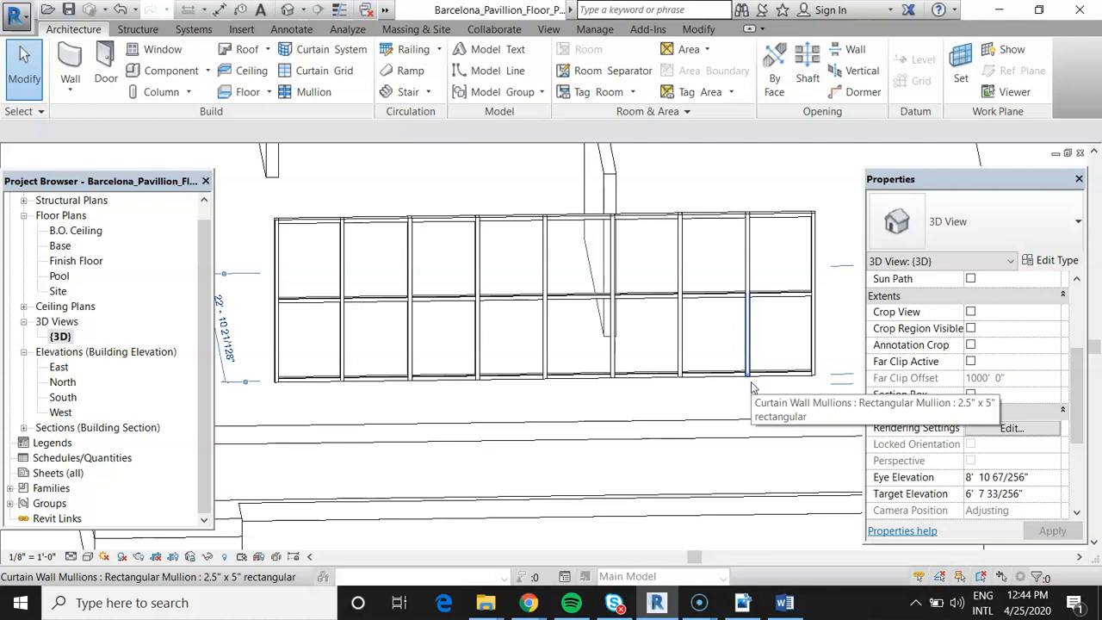
{"action": "key", "text": "Tab"}
{"action": "key", "text": "Tab"}
{"action": "key", "text": "Tab"}
{"action": "key", "text": "Tab"}
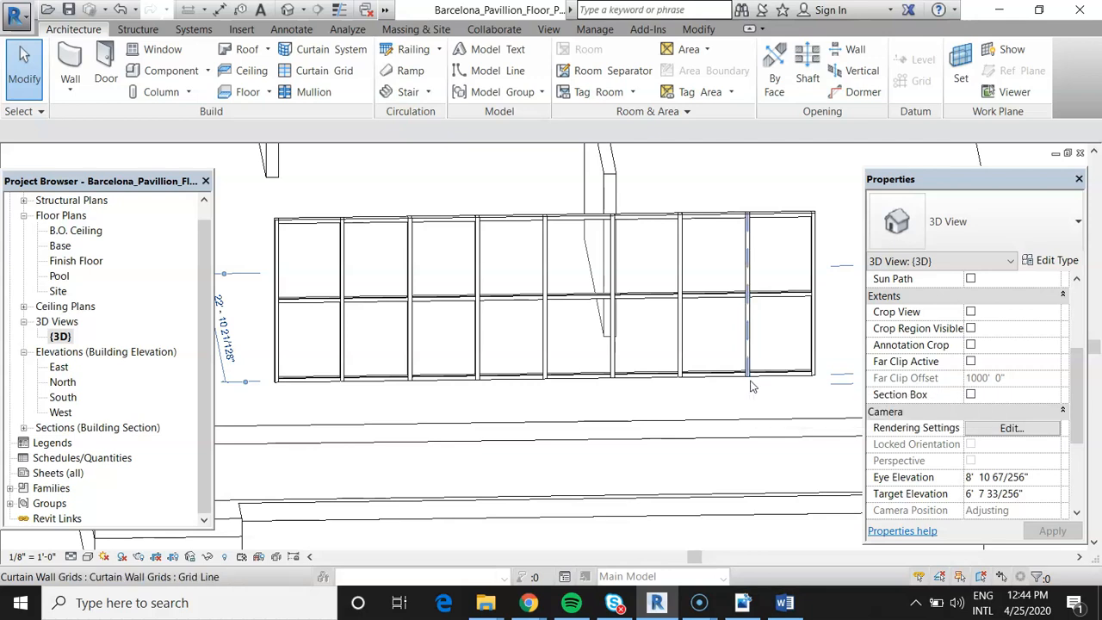
{"action": "key", "text": "Tab"}
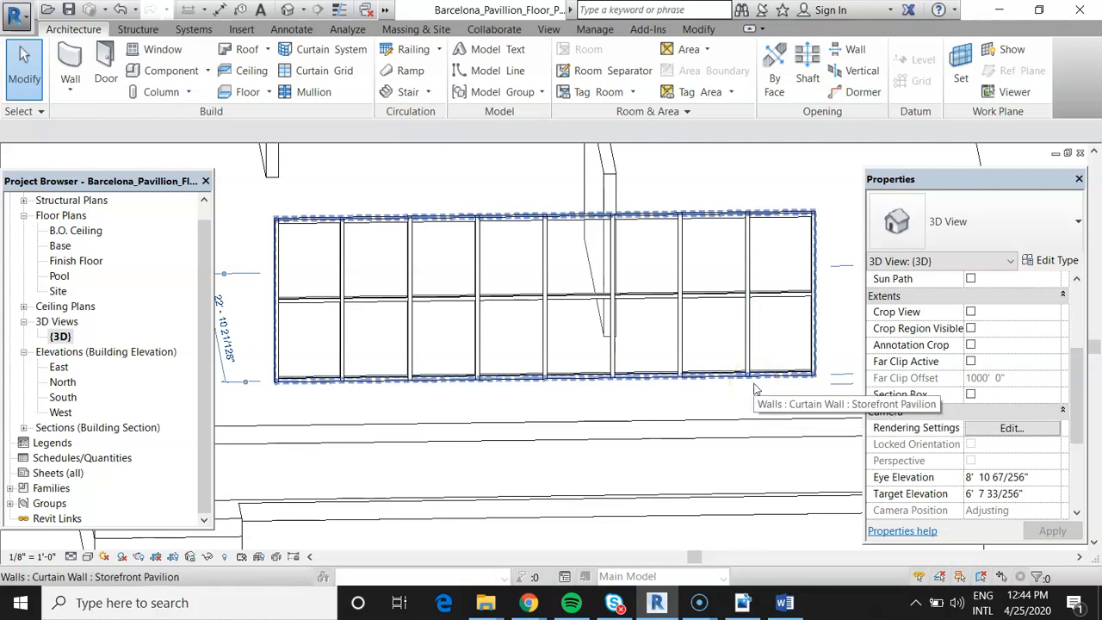
{"action": "key", "text": "Tab"}
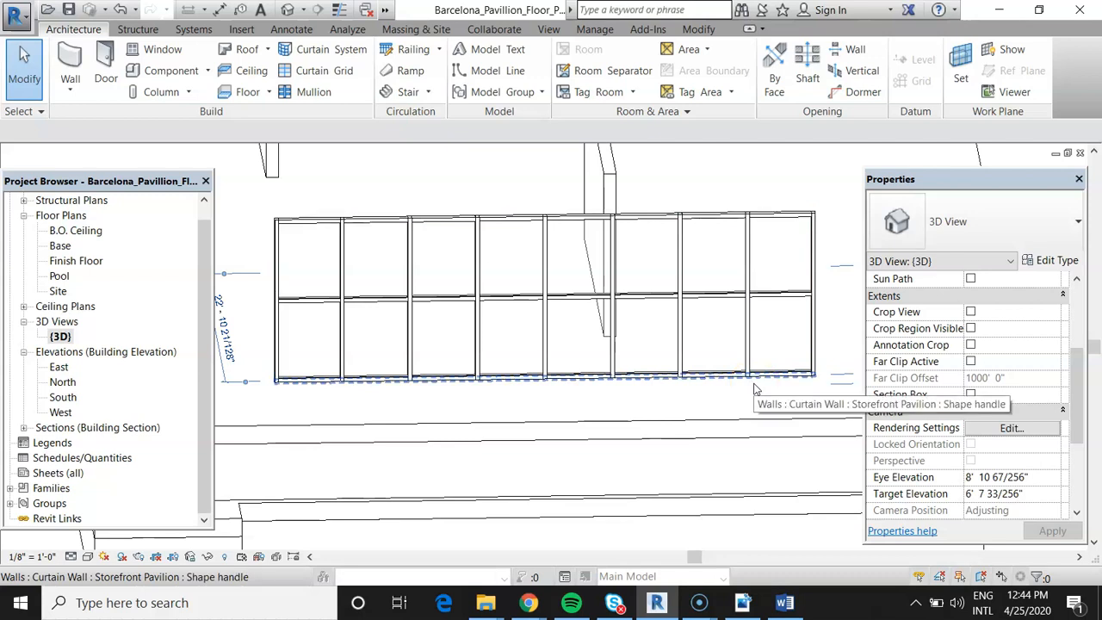
{"action": "key", "text": "Tab"}
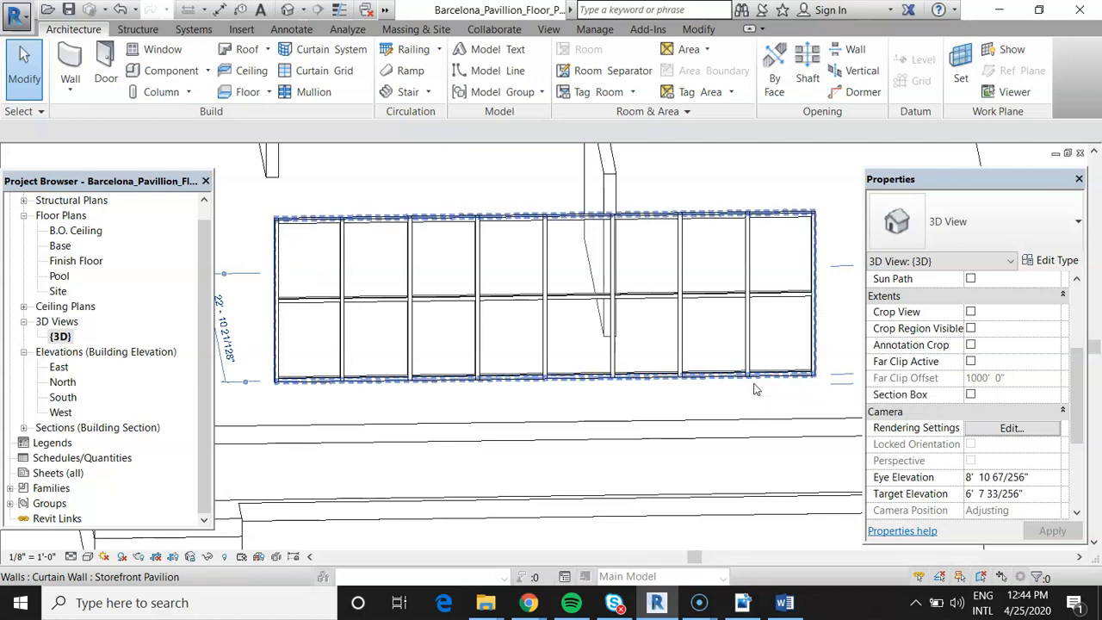
{"action": "left_click", "coordinate": [750, 389]}
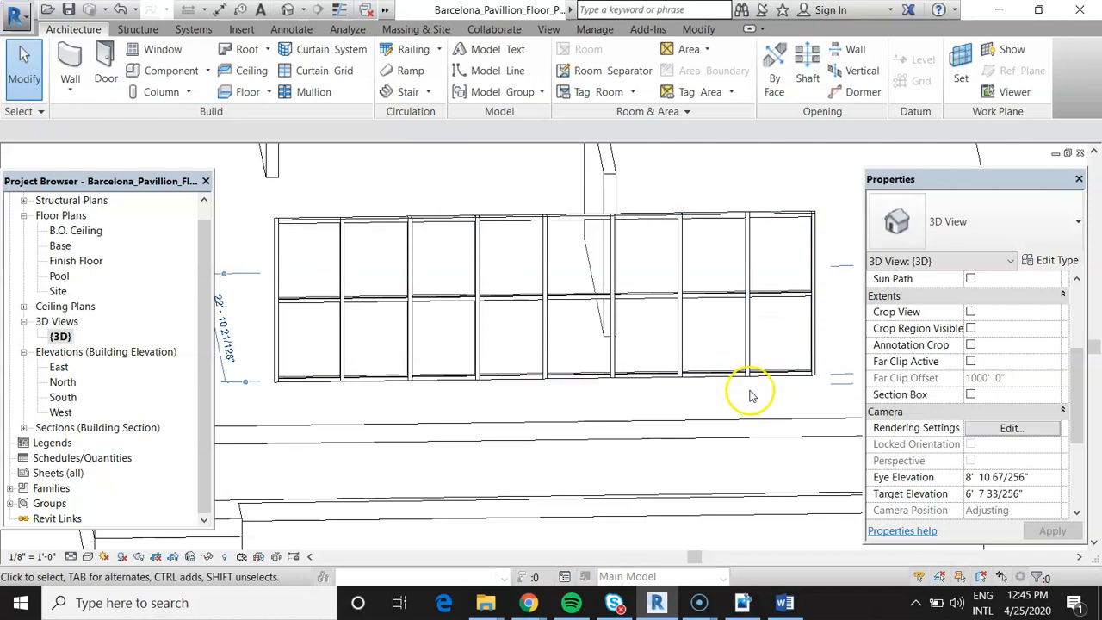
{"action": "left_click", "coordinate": [742, 400]}
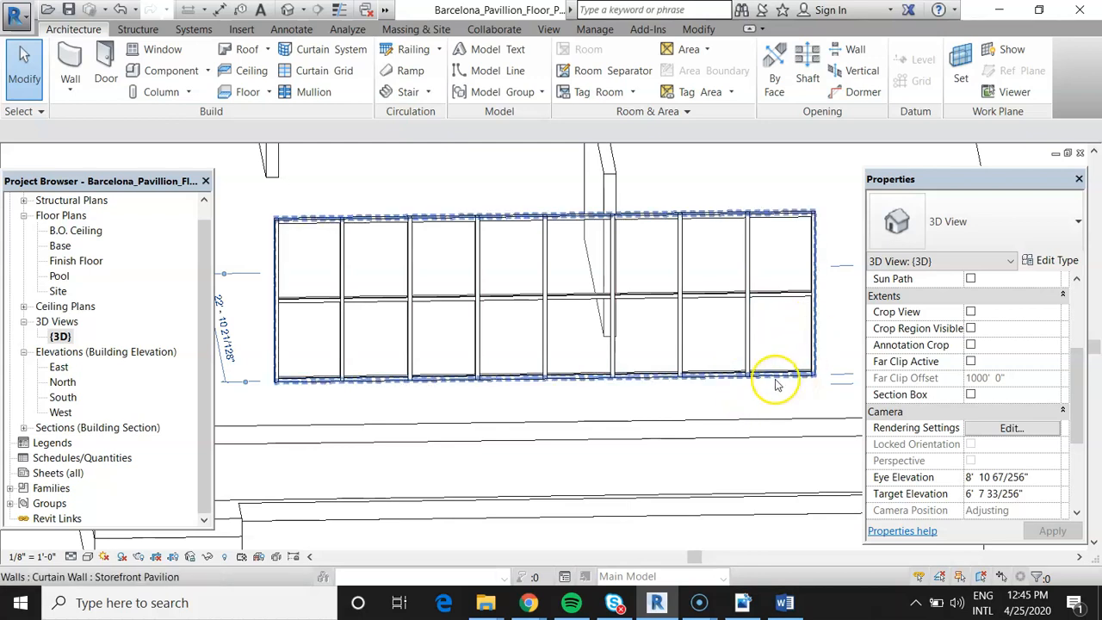
- Review the storefront's grid properties and compare its divisions with photo 2 in File Explorer
{"action": "left_click", "coordinate": [776, 381]}
{"action": "scroll", "coordinate": [981, 438], "scroll_direction": "down", "scroll_amount": 3}
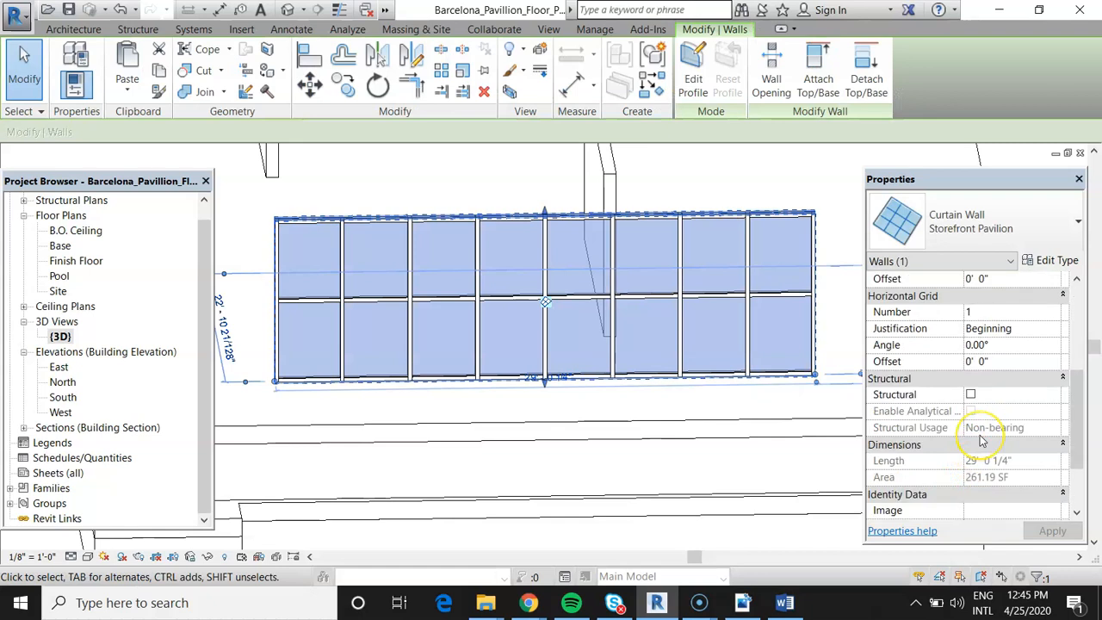
{"action": "scroll", "coordinate": [981, 441], "scroll_direction": "up", "scroll_amount": 2}
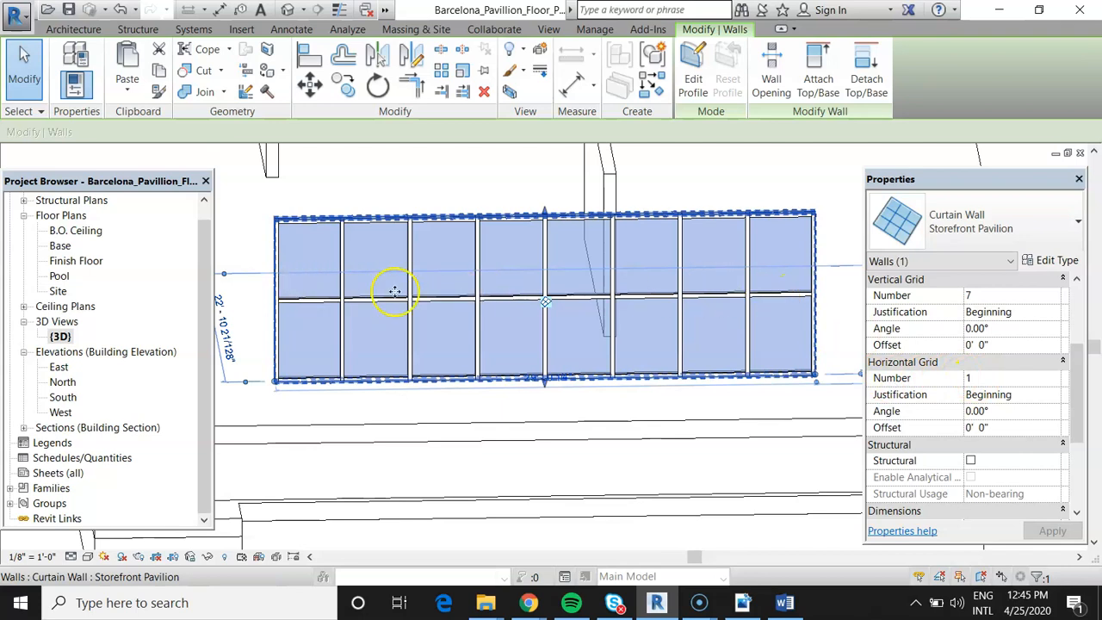
{"action": "left_click", "coordinate": [486, 607]}
{"action": "left_click", "coordinate": [463, 549]}
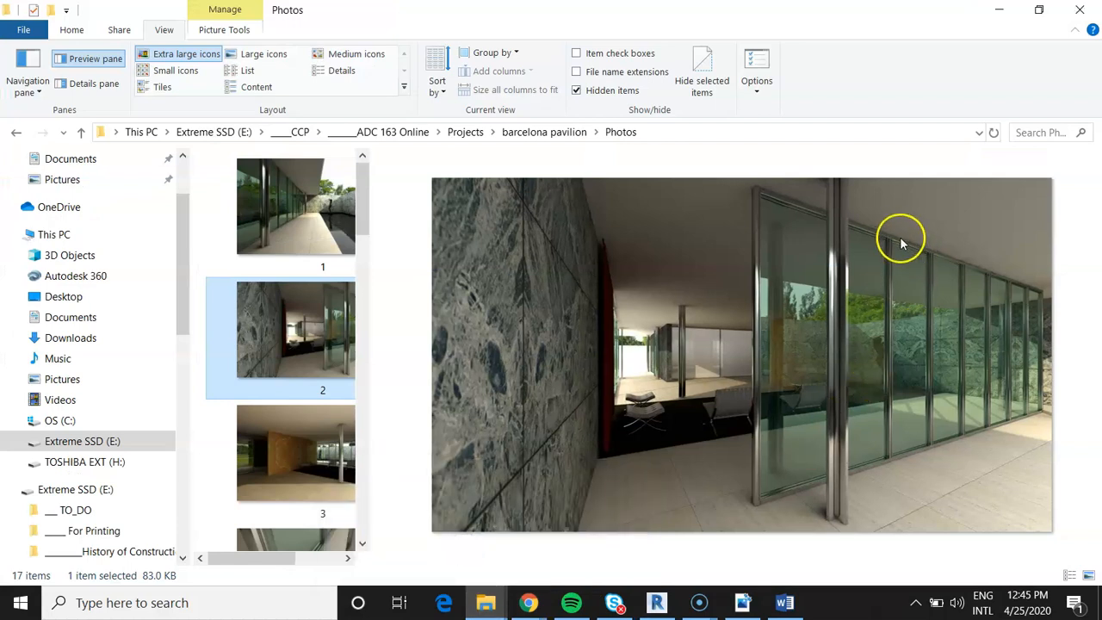
{"action": "left_click", "coordinate": [999, 9]}
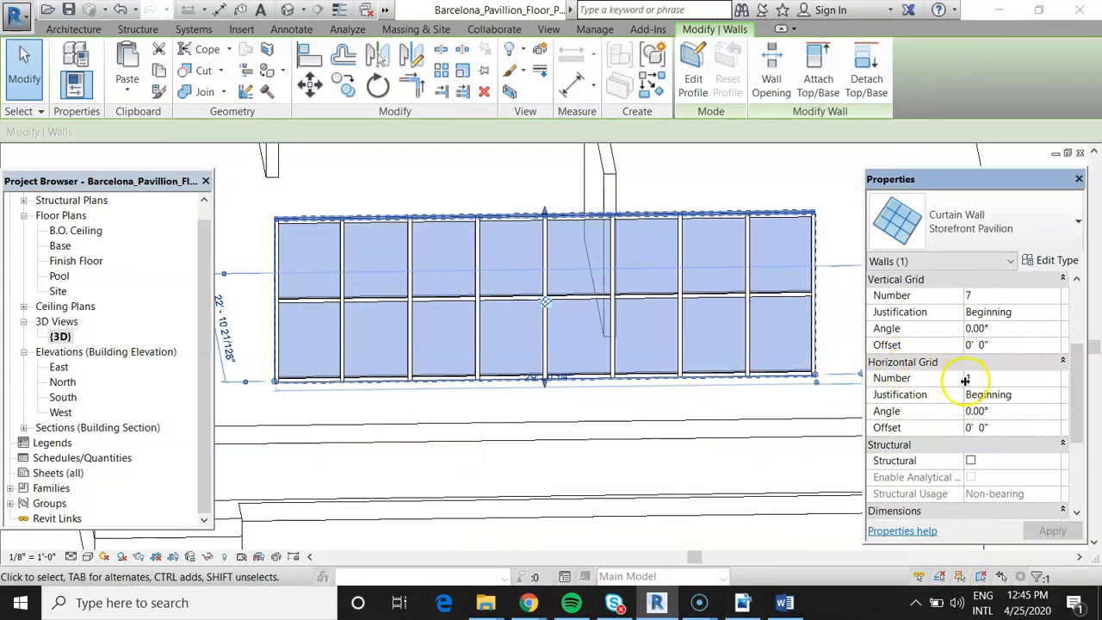
- Try to reduce the storefront's horizontal grid number below 1
{"action": "left_click", "coordinate": [991, 379]}
{"action": "left_click", "coordinate": [1055, 381]}
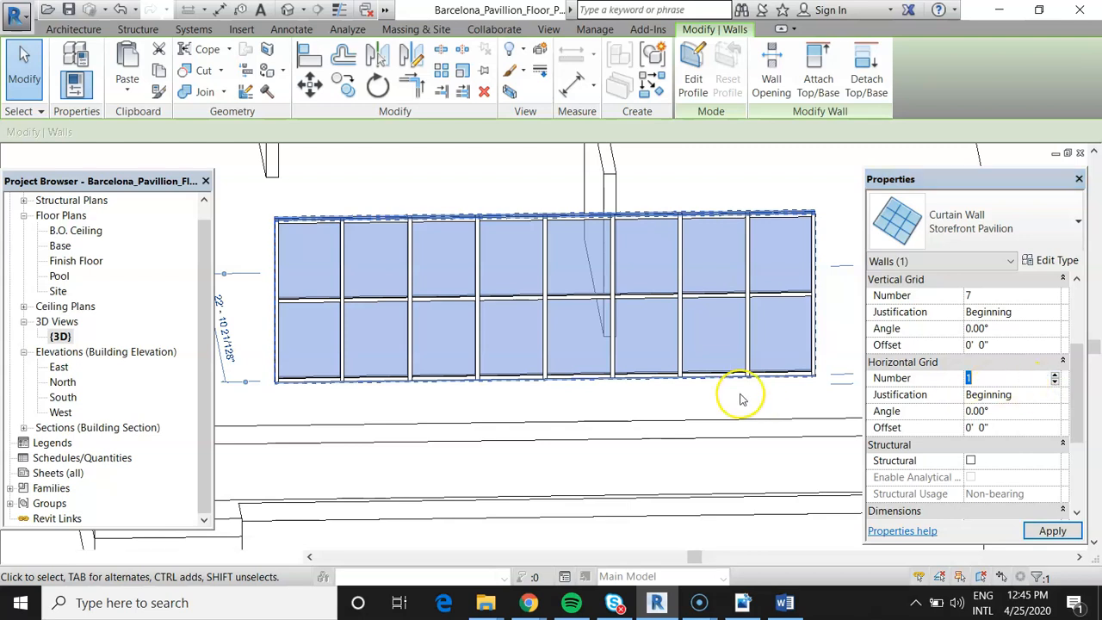
{"action": "left_click", "coordinate": [664, 401]}
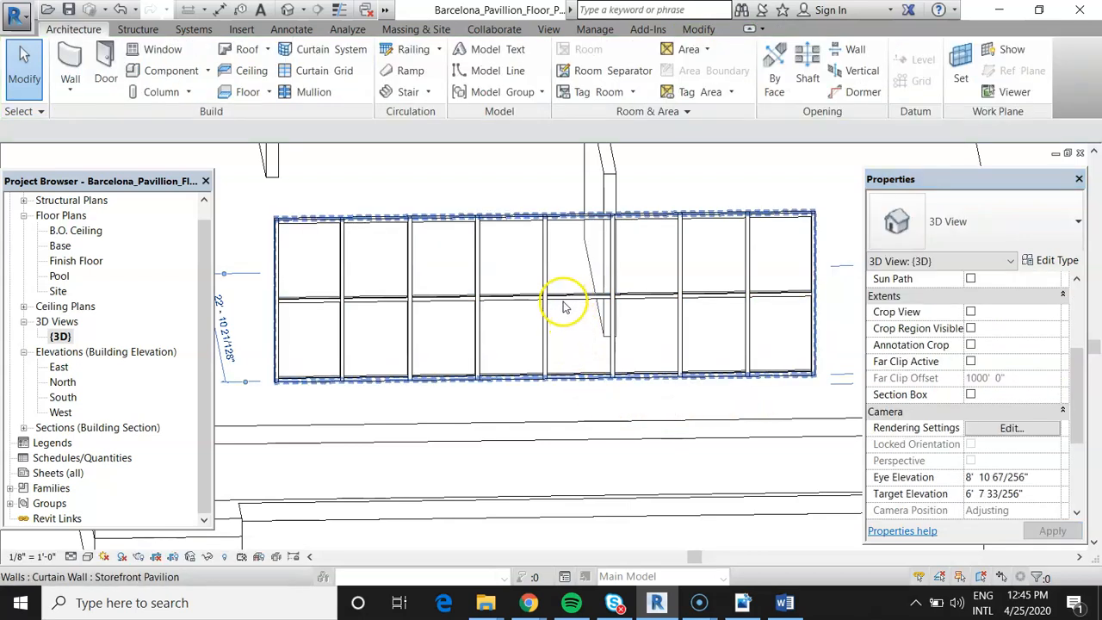
- Select the horizontal mullion in the storefront's fourth bay and examine its position pin
{"action": "scroll", "coordinate": [519, 304], "scroll_direction": "up", "scroll_amount": 1}
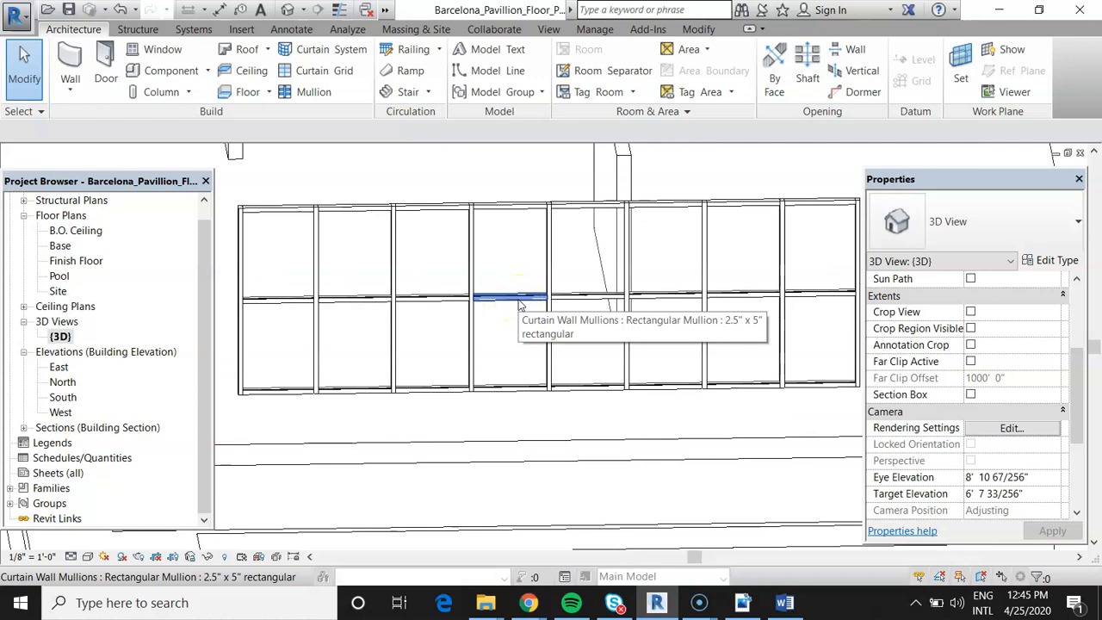
{"action": "left_click", "coordinate": [519, 304]}
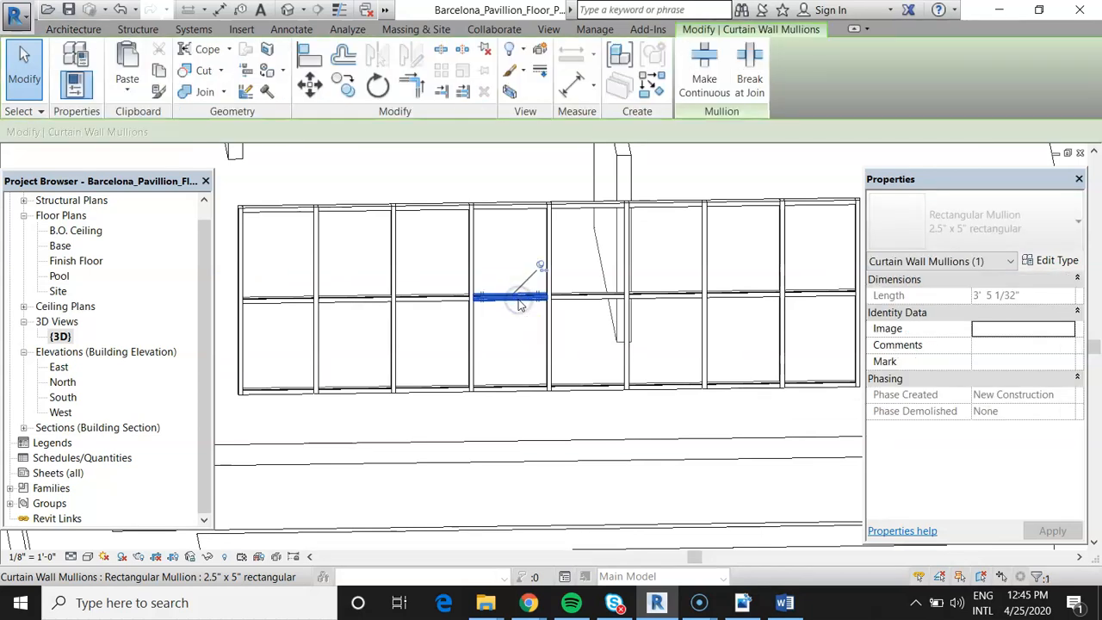
{"action": "left_click", "coordinate": [540, 266]}
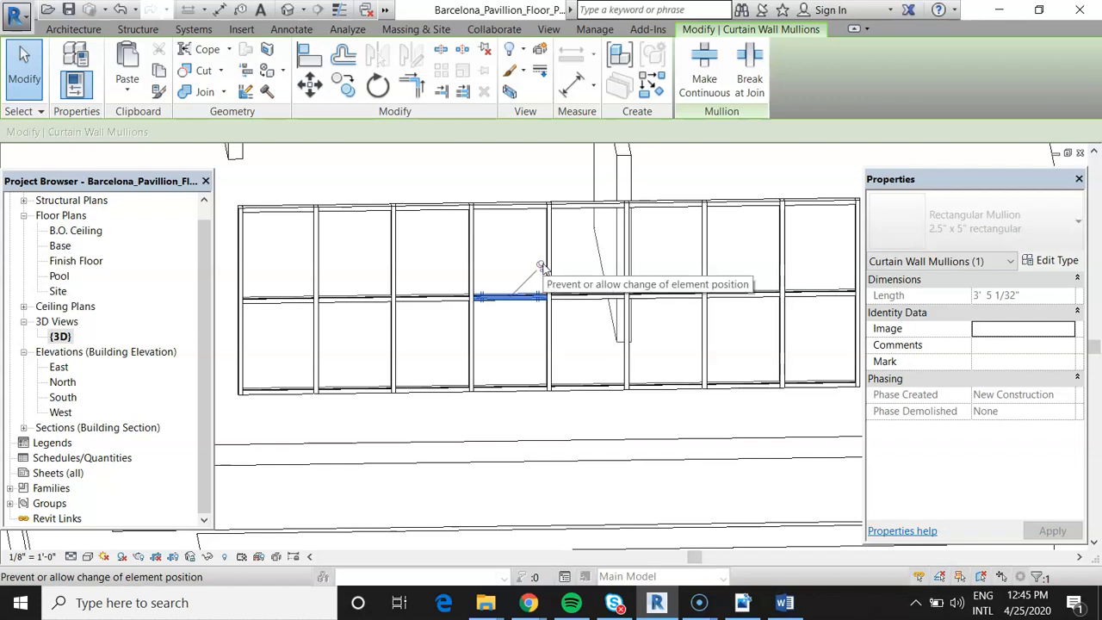
- Open the Finish Floor plan and examine the position pin on the planol-planta.jpg raster image
{"action": "double_click", "coordinate": [94, 263]}
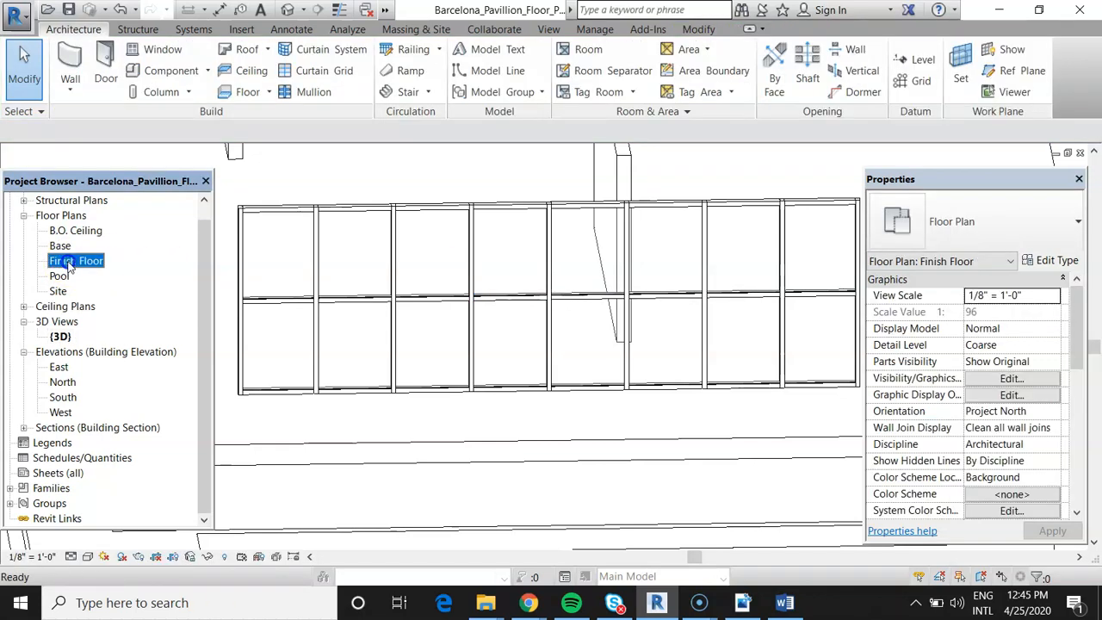
{"action": "scroll", "coordinate": [728, 356], "scroll_direction": "down", "scroll_amount": 6}
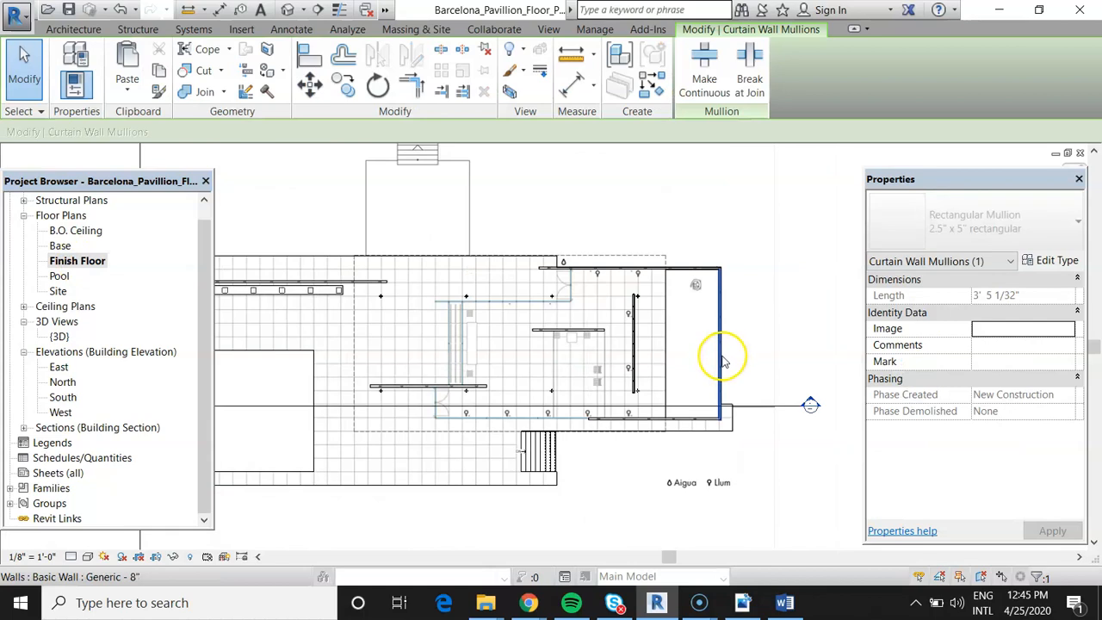
{"action": "left_click", "coordinate": [669, 203]}
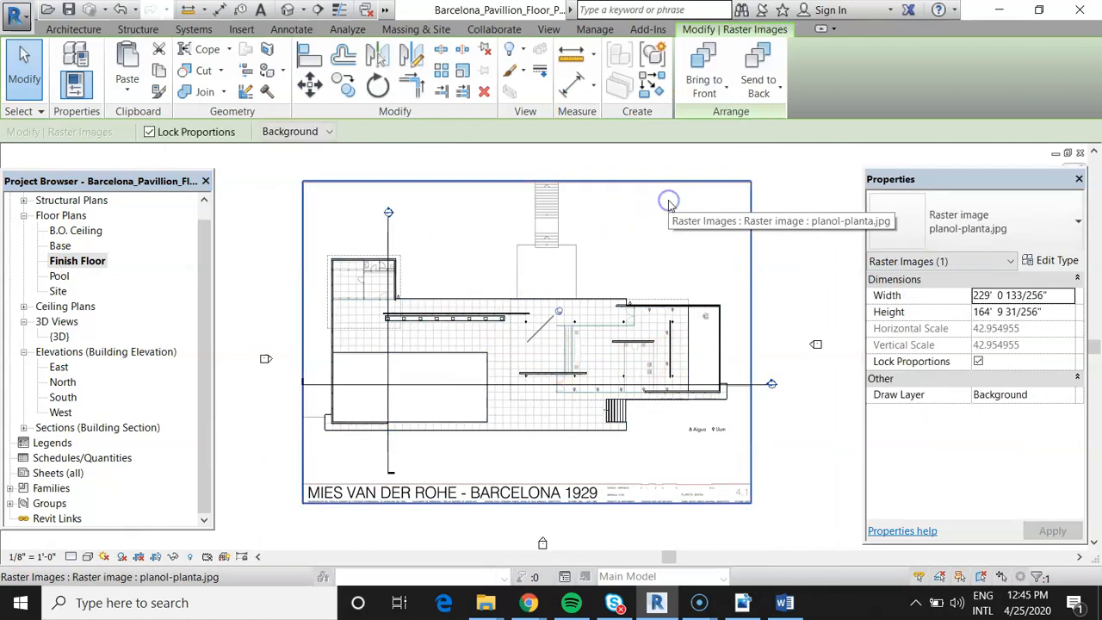
{"action": "left_click", "coordinate": [559, 311]}
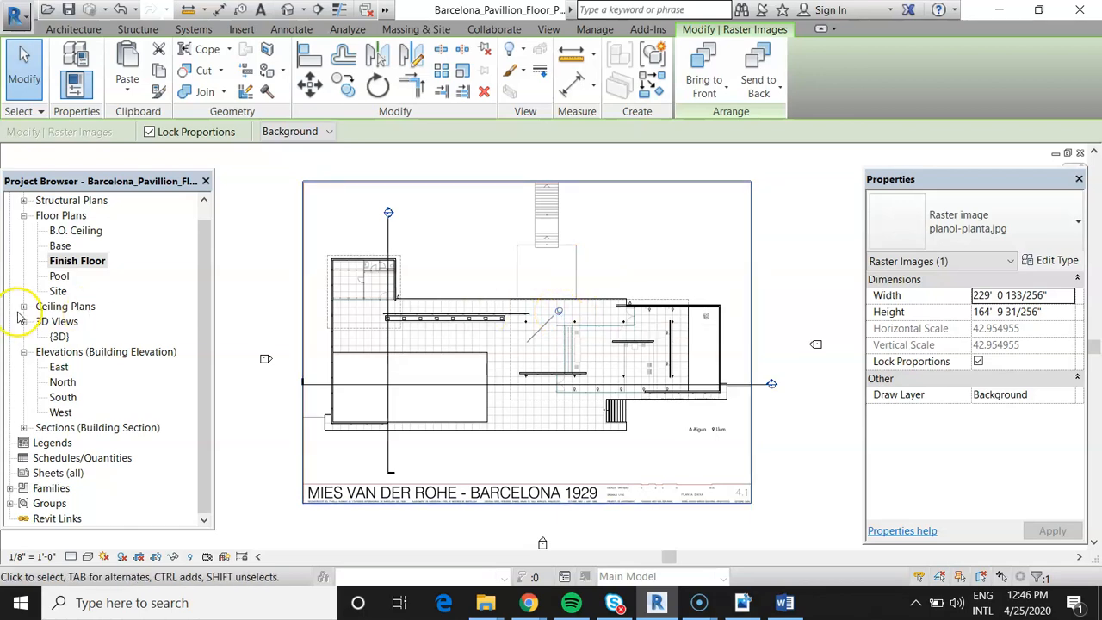
- In the 3D view, unpin and delete the horizontal mullion in the storefront's fourth bay, and unpin the horizontal grid line behind it
{"action": "double_click", "coordinate": [60, 335]}
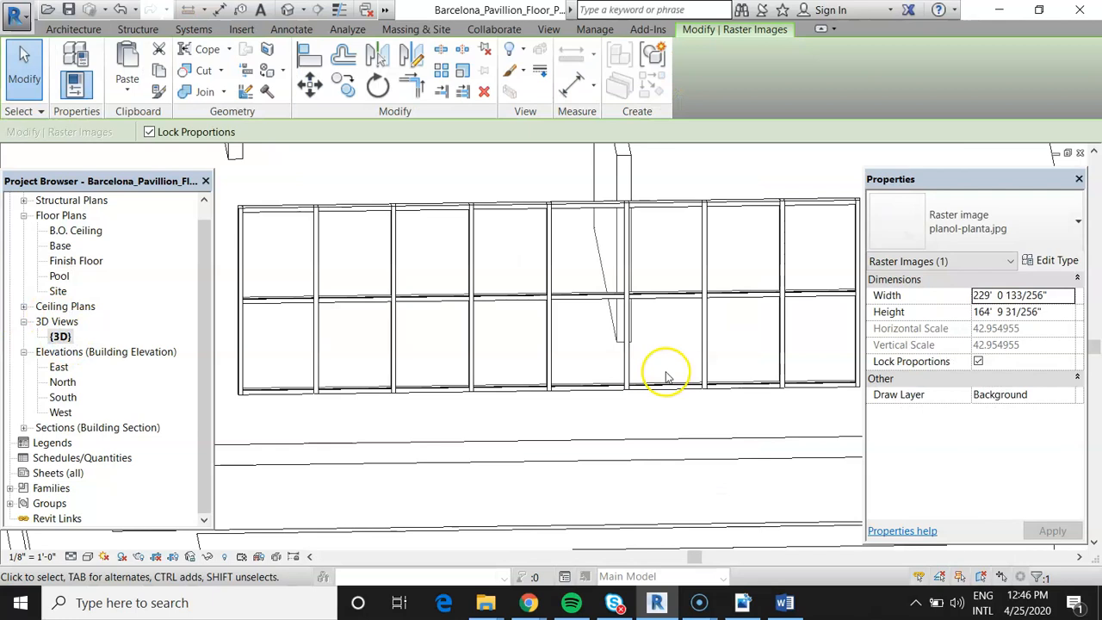
{"action": "left_click", "coordinate": [505, 299]}
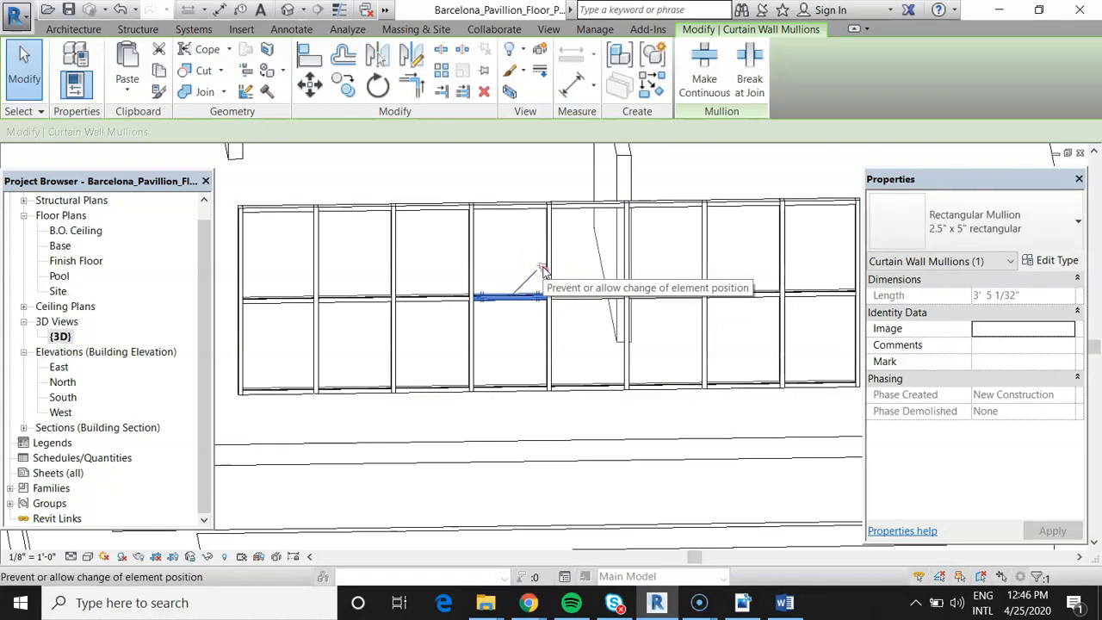
{"action": "key", "text": "Delete"}
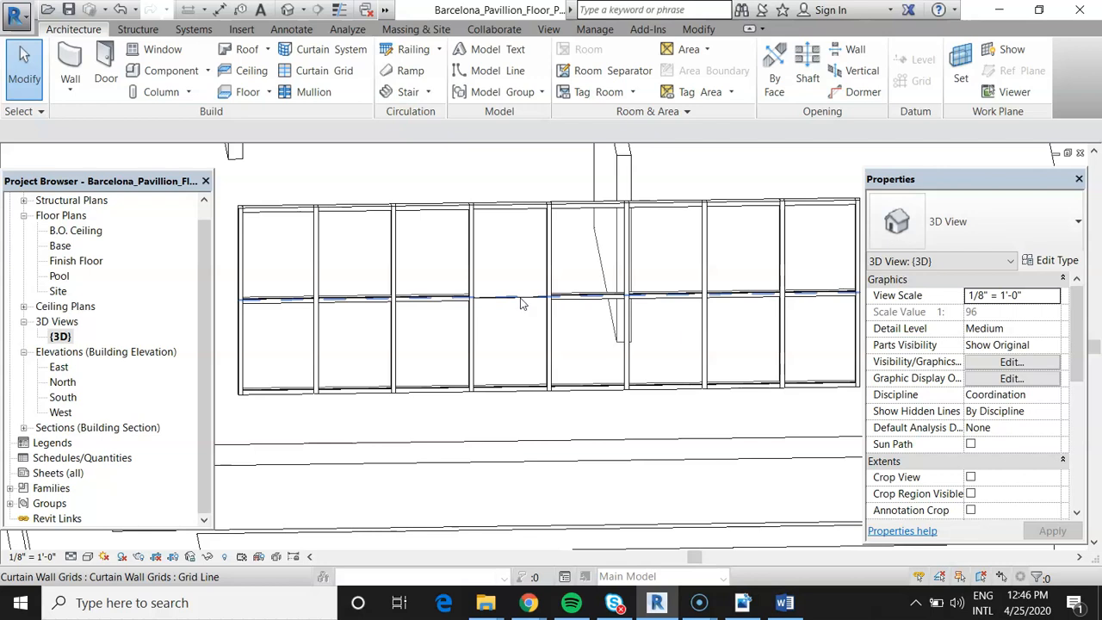
{"action": "left_click", "coordinate": [520, 301]}
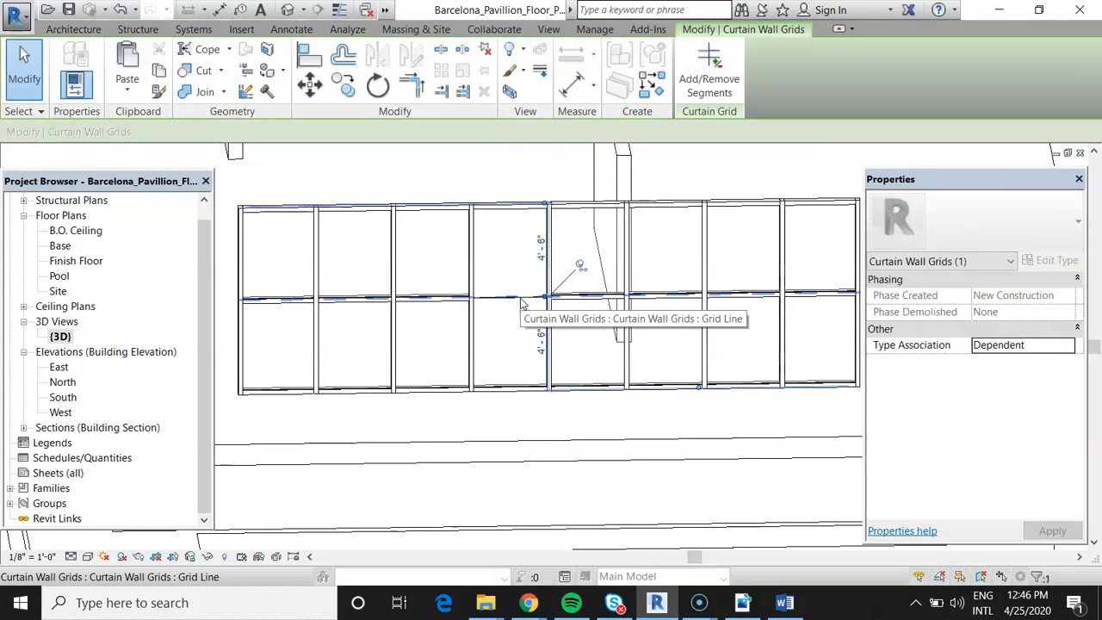
{"action": "left_click", "coordinate": [581, 266]}
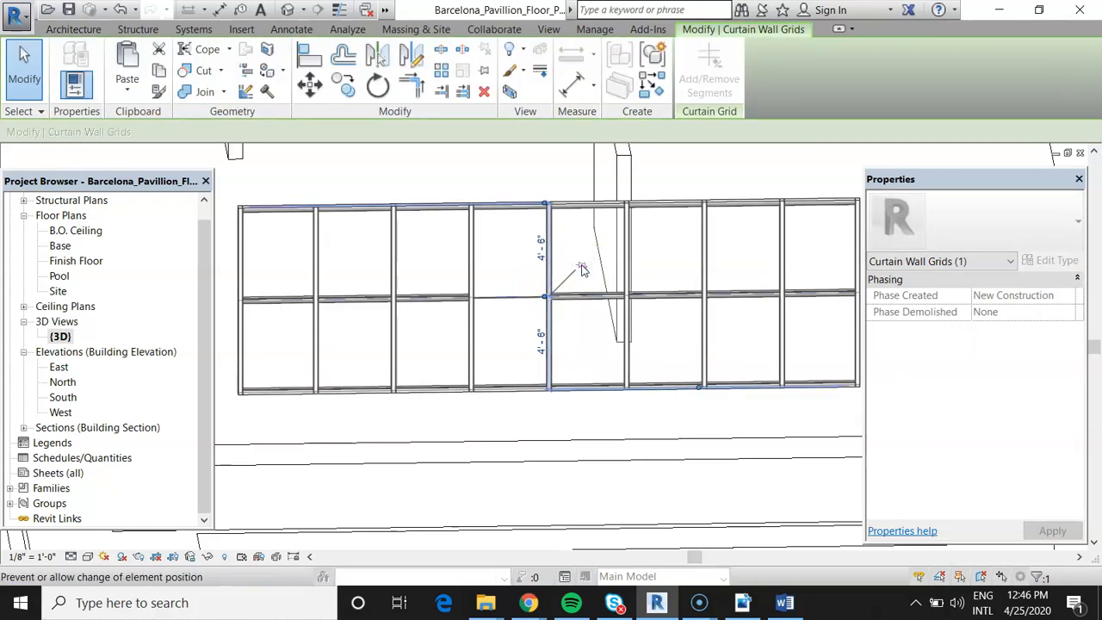
- Delete the unpinned middle horizontal grid line from the storefront
{"action": "key", "text": "Delete"}
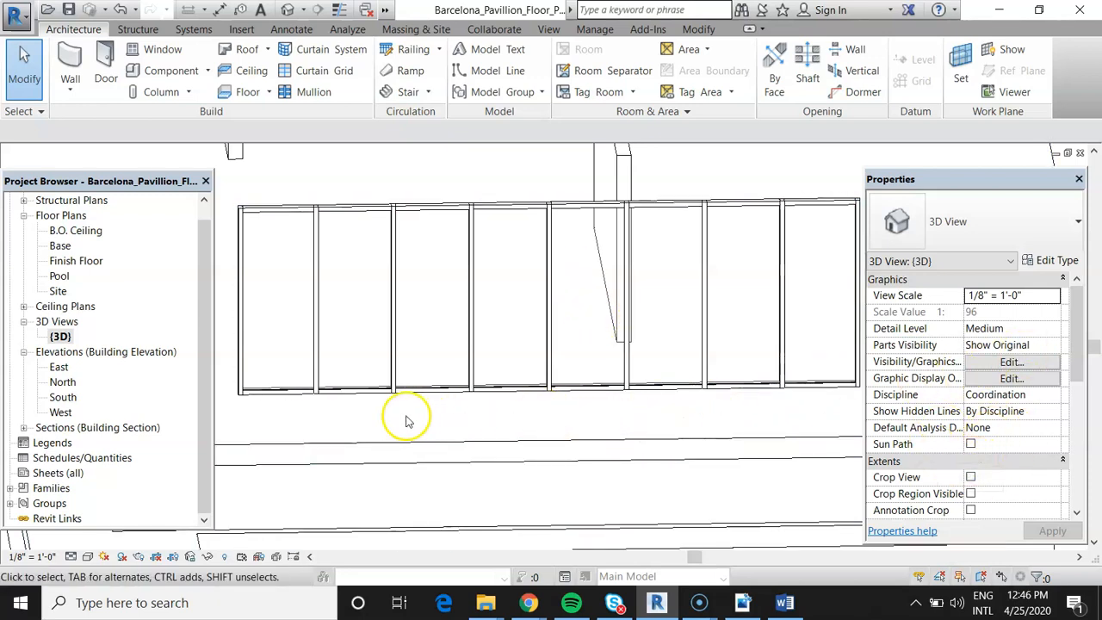
{"action": "scroll", "coordinate": [371, 419], "scroll_direction": "down", "scroll_amount": 1}
{"action": "scroll", "coordinate": [634, 369], "scroll_direction": "down", "scroll_amount": 3}
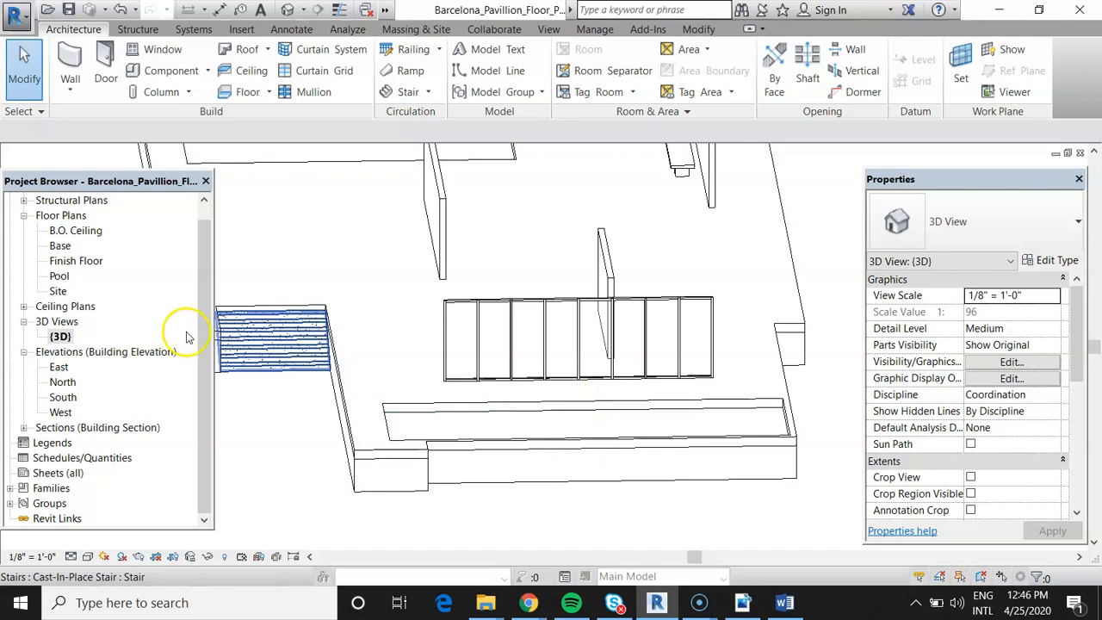
- In the Finish Floor plan, move the horizontal building section line up, away from the south storefront line
{"action": "double_click", "coordinate": [95, 261]}
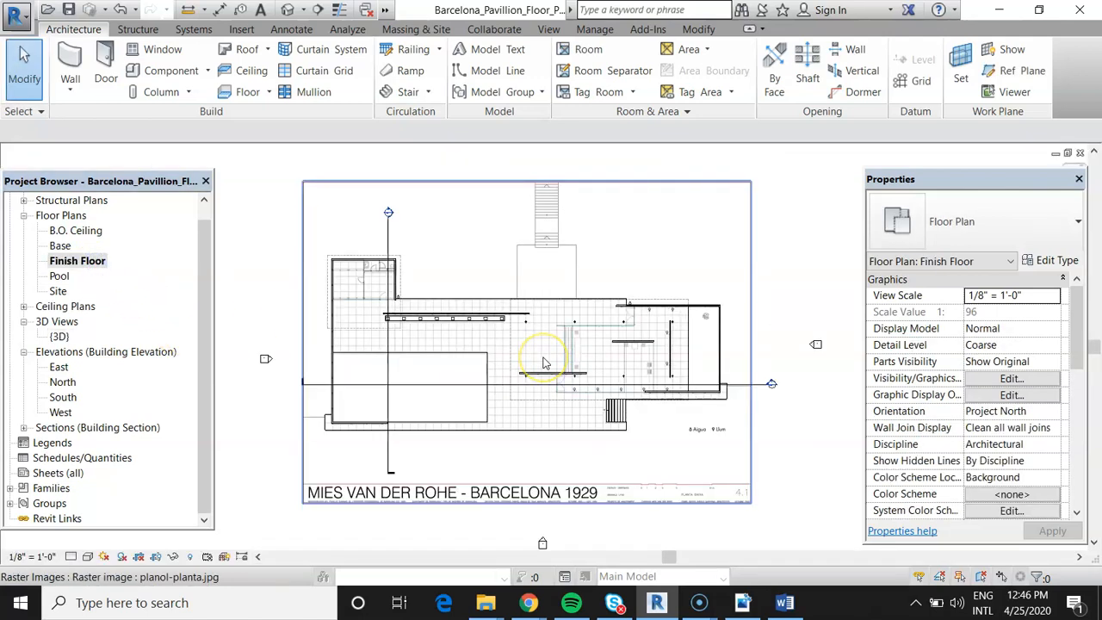
{"action": "scroll", "coordinate": [744, 413], "scroll_direction": "up", "scroll_amount": 2}
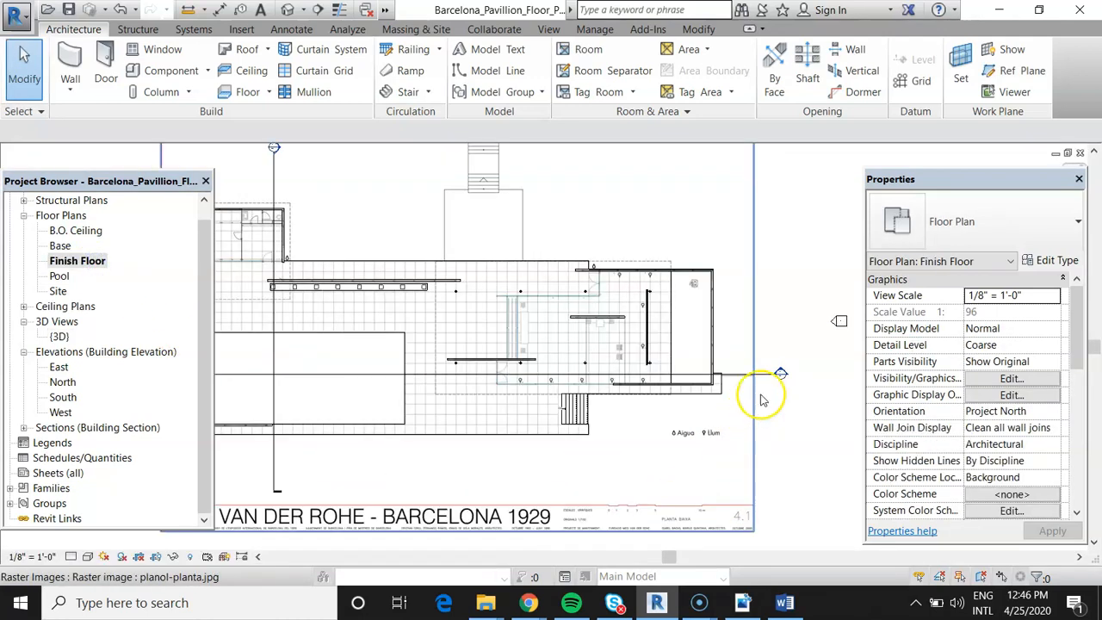
{"action": "left_click", "coordinate": [767, 380]}
{"action": "left_click_drag", "start_coordinate": [758, 376], "coordinate": [779, 354]}
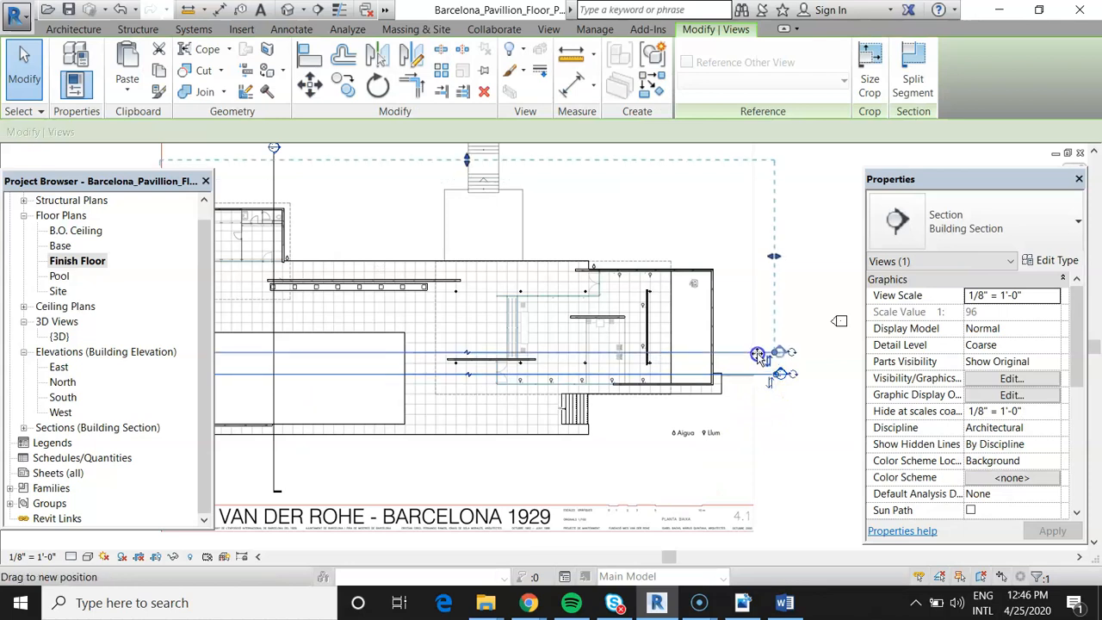
{"action": "left_click", "coordinate": [803, 396]}
- Open the moved section's view and examine how the storefront meets the floor and the ceiling
{"action": "double_click", "coordinate": [778, 354]}
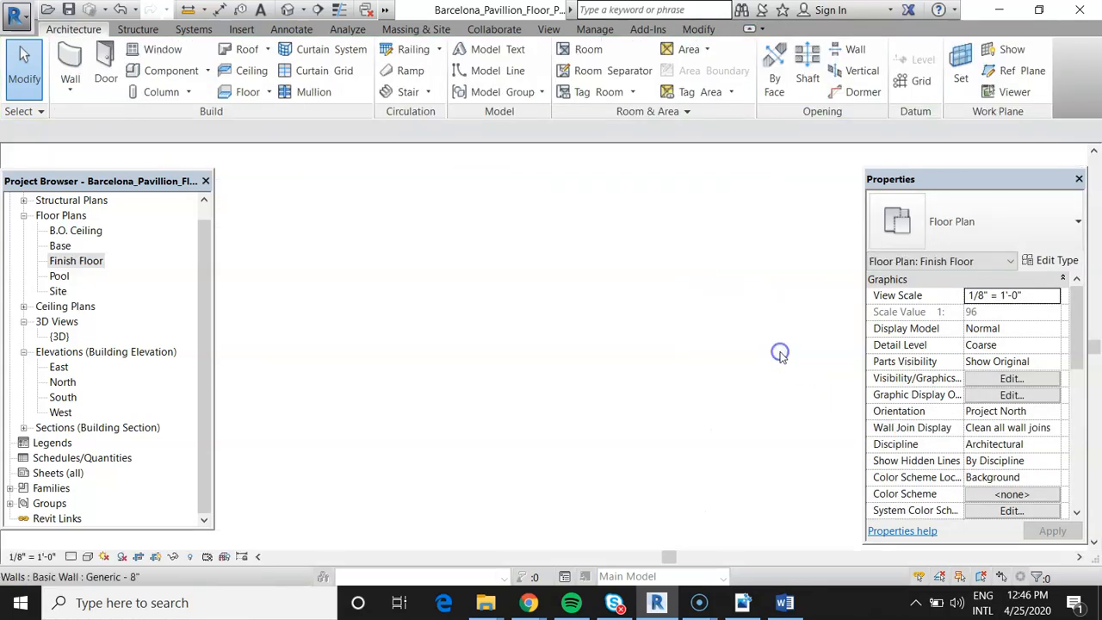
{"action": "scroll", "coordinate": [813, 375], "scroll_direction": "up", "scroll_amount": 6}
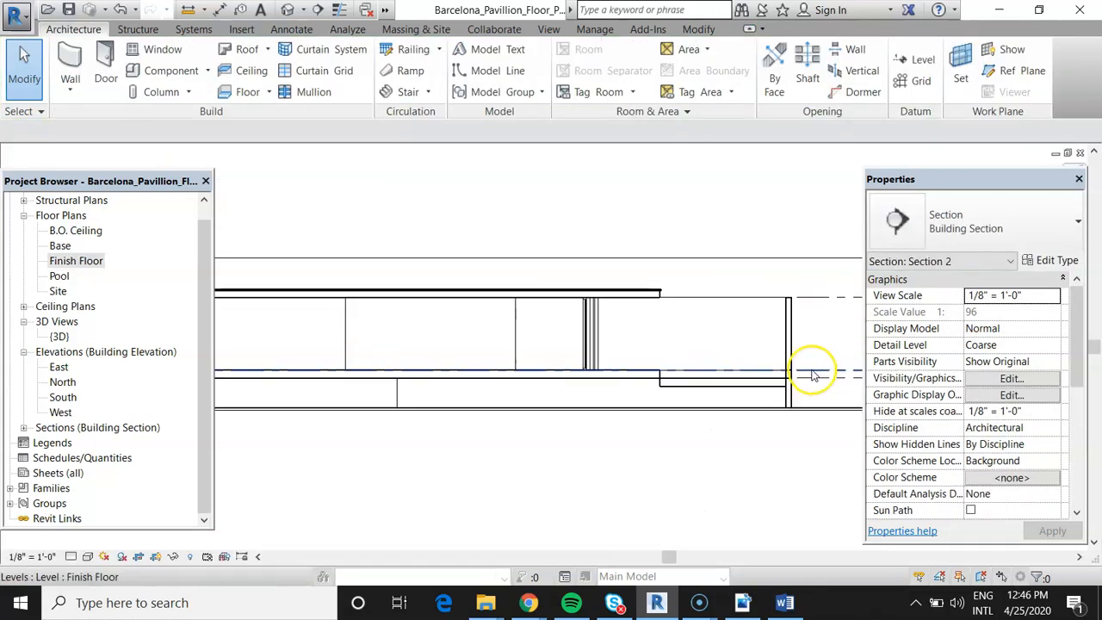
{"action": "scroll", "coordinate": [594, 344], "scroll_direction": "up", "scroll_amount": 1}
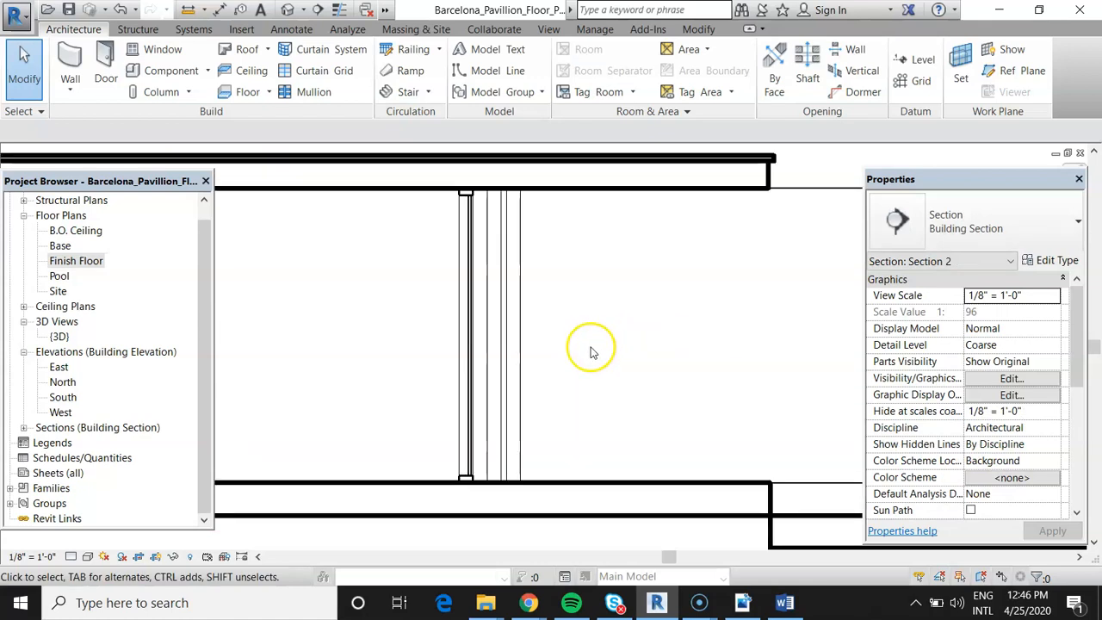
{"action": "scroll", "coordinate": [482, 360], "scroll_direction": "up", "scroll_amount": 1}
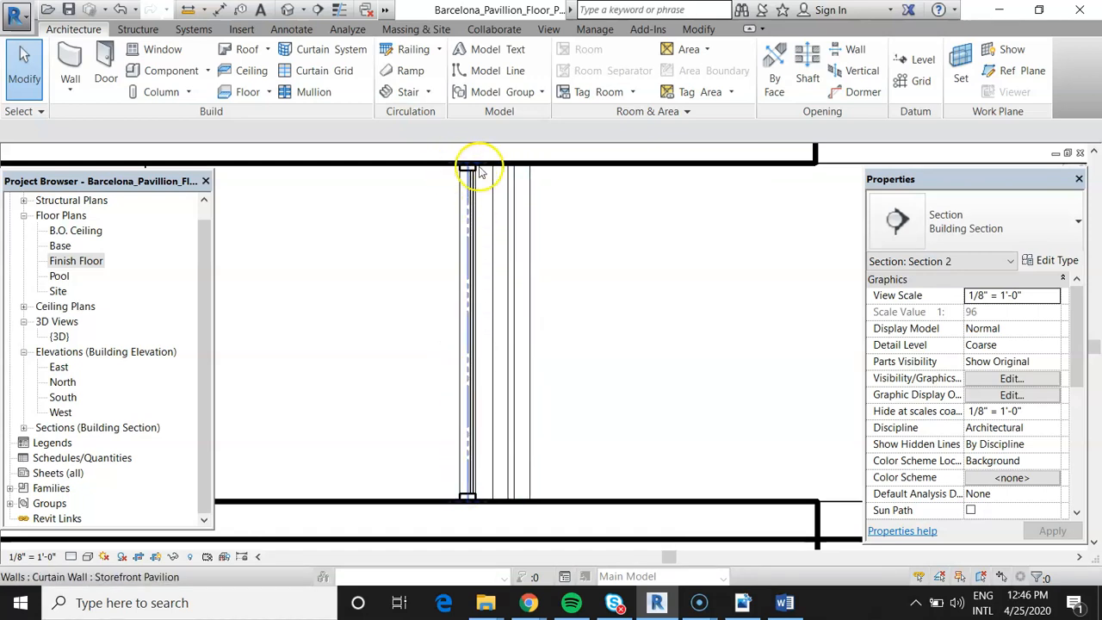
{"action": "scroll", "coordinate": [644, 381], "scroll_direction": "down", "scroll_amount": 5}
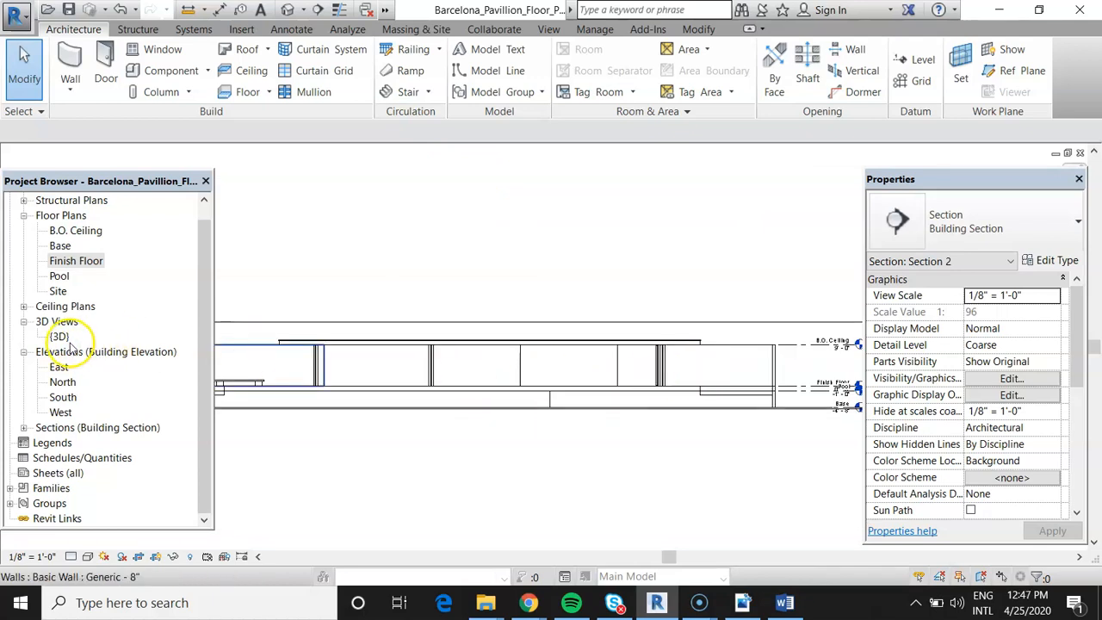
- In the Finish Floor plan, start an architectural wall using the Storefront Pavilion curtain wall type
{"action": "double_click", "coordinate": [73, 262]}
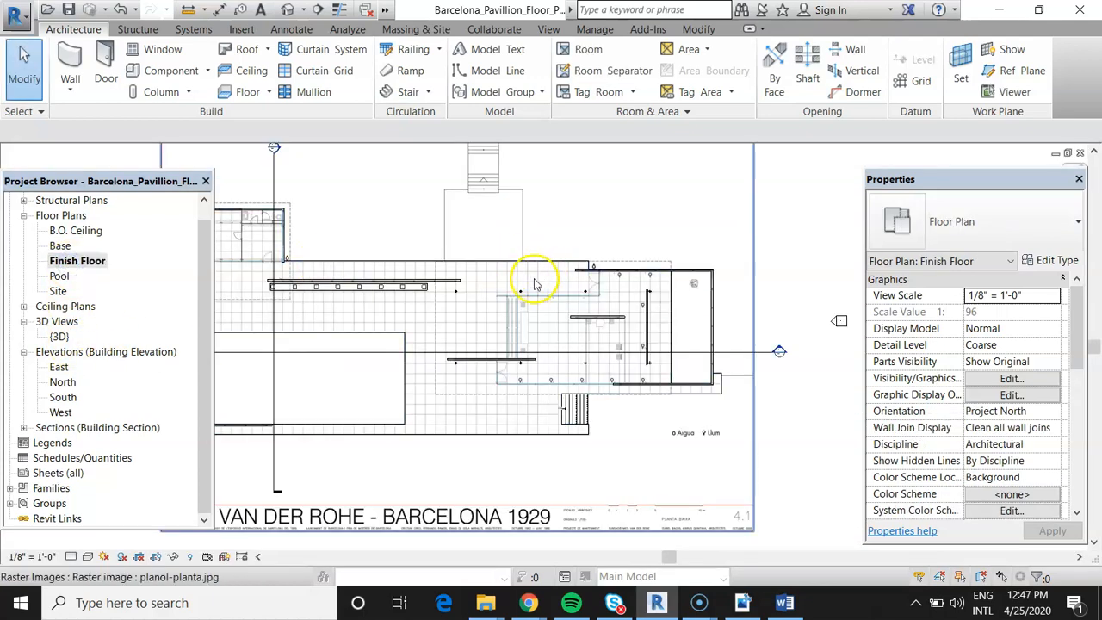
{"action": "scroll", "coordinate": [609, 375], "scroll_direction": "up", "scroll_amount": 2}
{"action": "scroll", "coordinate": [511, 405], "scroll_direction": "up", "scroll_amount": 5}
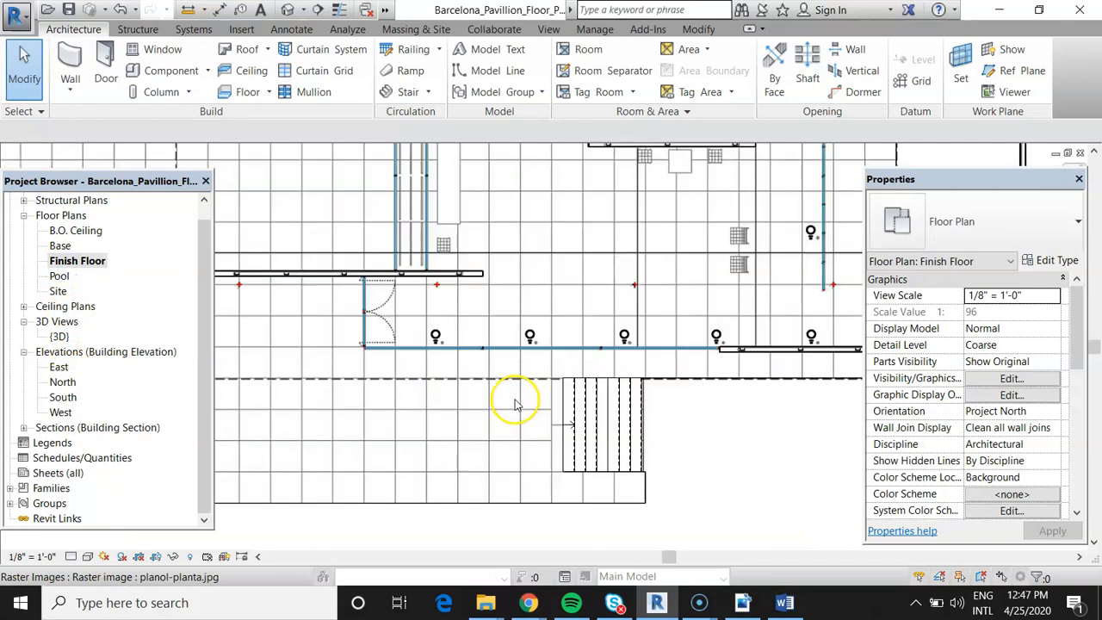
{"action": "scroll", "coordinate": [275, 316], "scroll_direction": "down", "scroll_amount": 1}
{"action": "scroll", "coordinate": [294, 321], "scroll_direction": "up", "scroll_amount": 1}
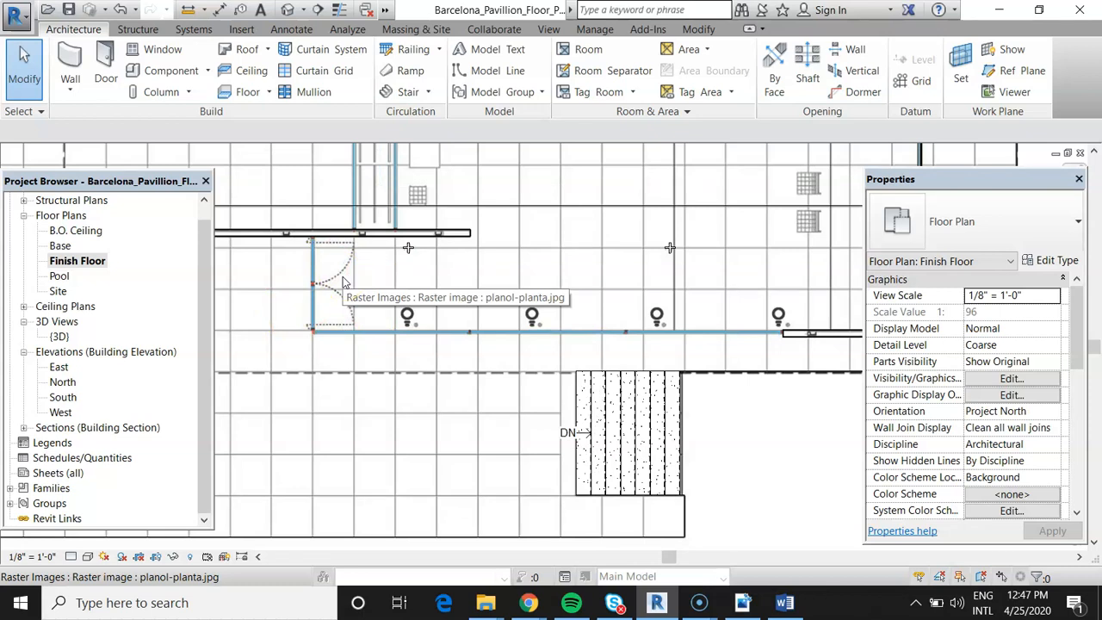
{"action": "left_click", "coordinate": [616, 348]}
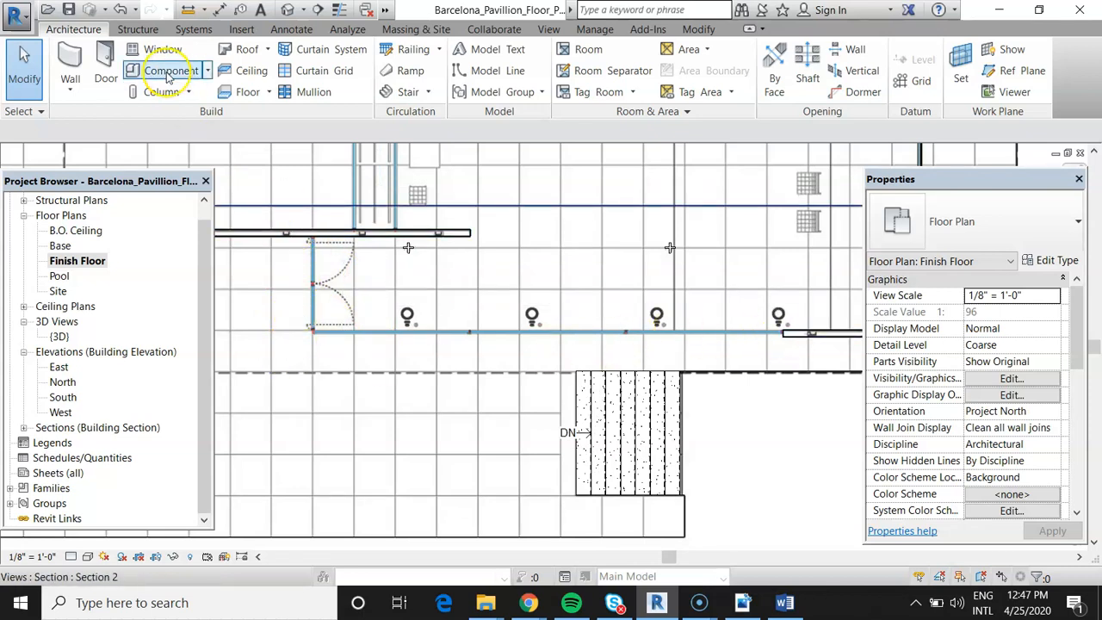
{"action": "left_click", "coordinate": [76, 86]}
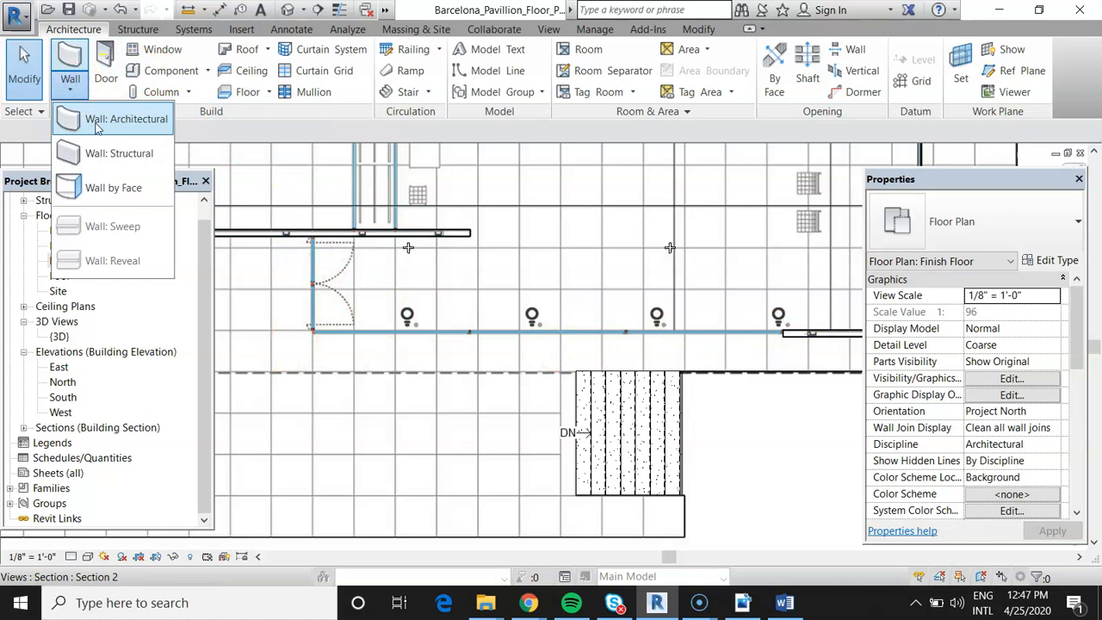
{"action": "left_click", "coordinate": [97, 125]}
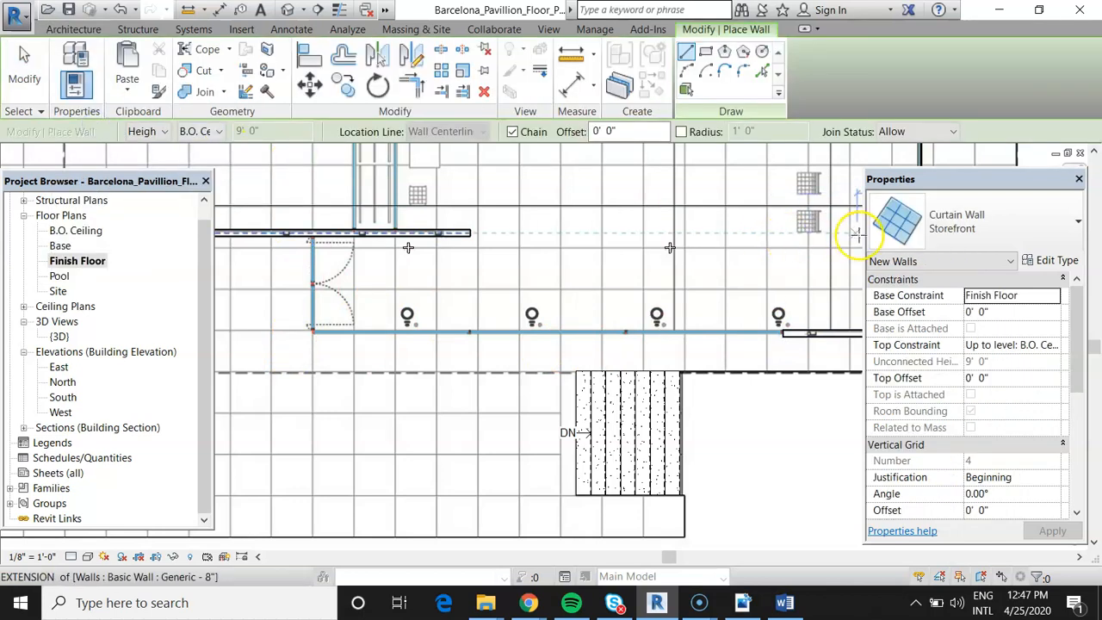
{"action": "left_click", "coordinate": [981, 238]}
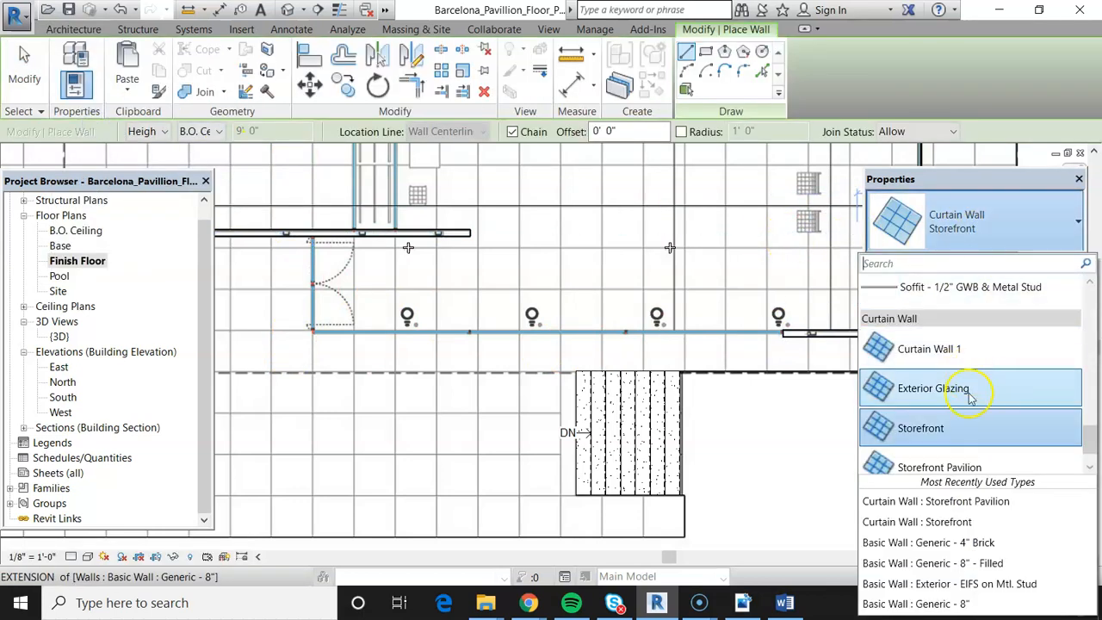
{"action": "scroll", "coordinate": [960, 435], "scroll_direction": "down", "scroll_amount": 1}
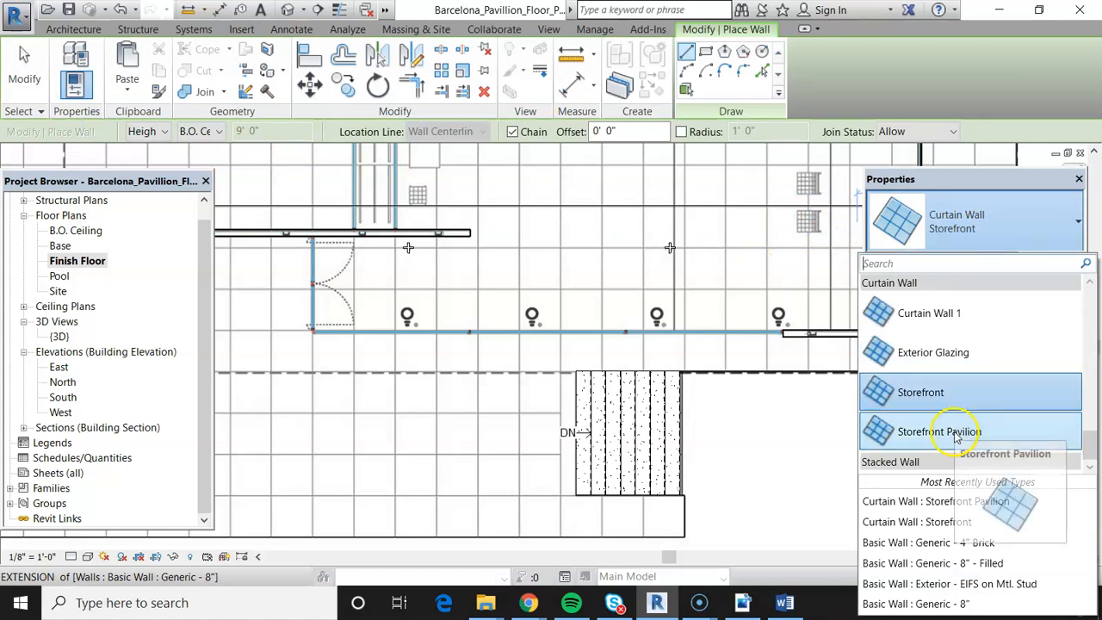
{"action": "left_click", "coordinate": [955, 433]}
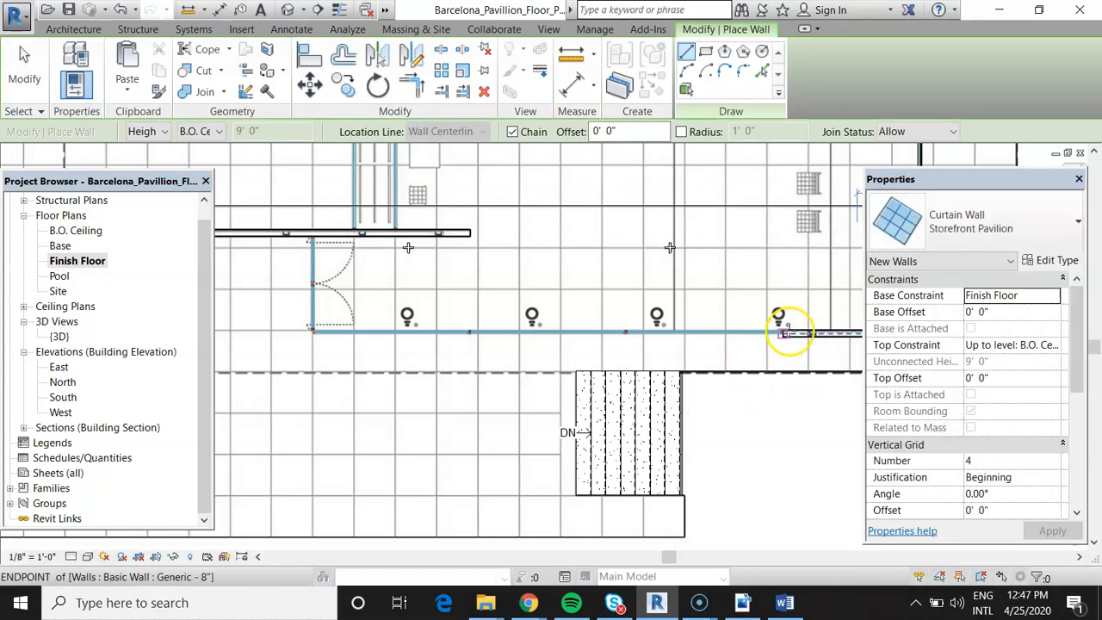
- Draw the long curtain wall over the blue line above the stair, from the generic wall's end to the red corner by the double door
{"action": "scroll", "coordinate": [781, 329], "scroll_direction": "up", "scroll_amount": 10}
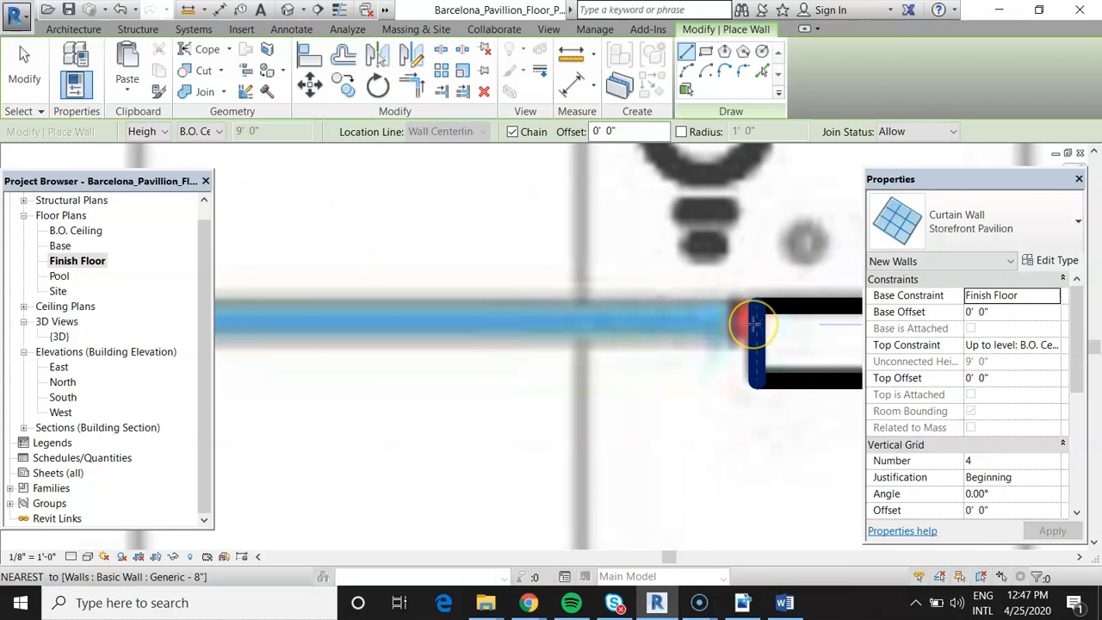
{"action": "left_click", "coordinate": [753, 319]}
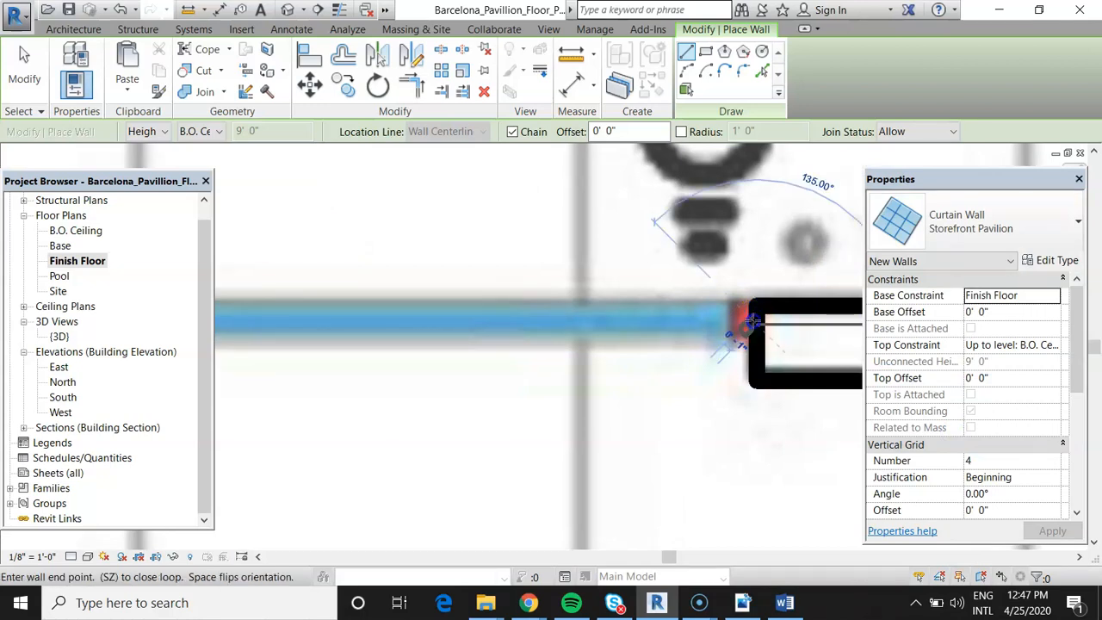
{"action": "scroll", "coordinate": [745, 305], "scroll_direction": "down", "scroll_amount": 5}
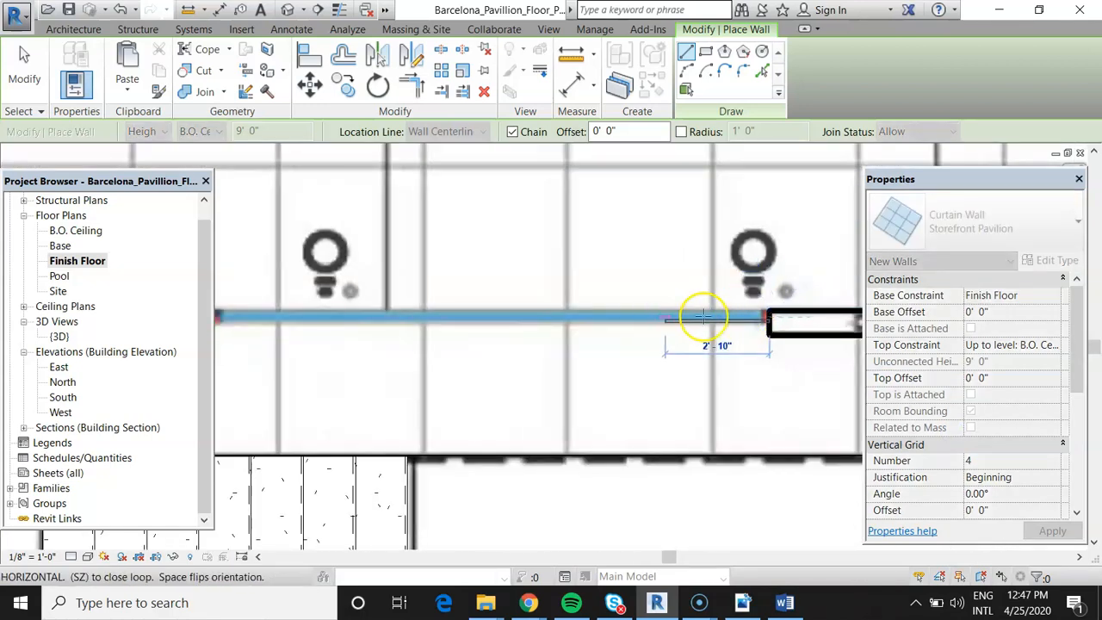
{"action": "scroll", "coordinate": [750, 317], "scroll_direction": "down", "scroll_amount": 6}
{"action": "scroll", "coordinate": [364, 315], "scroll_direction": "up", "scroll_amount": 8}
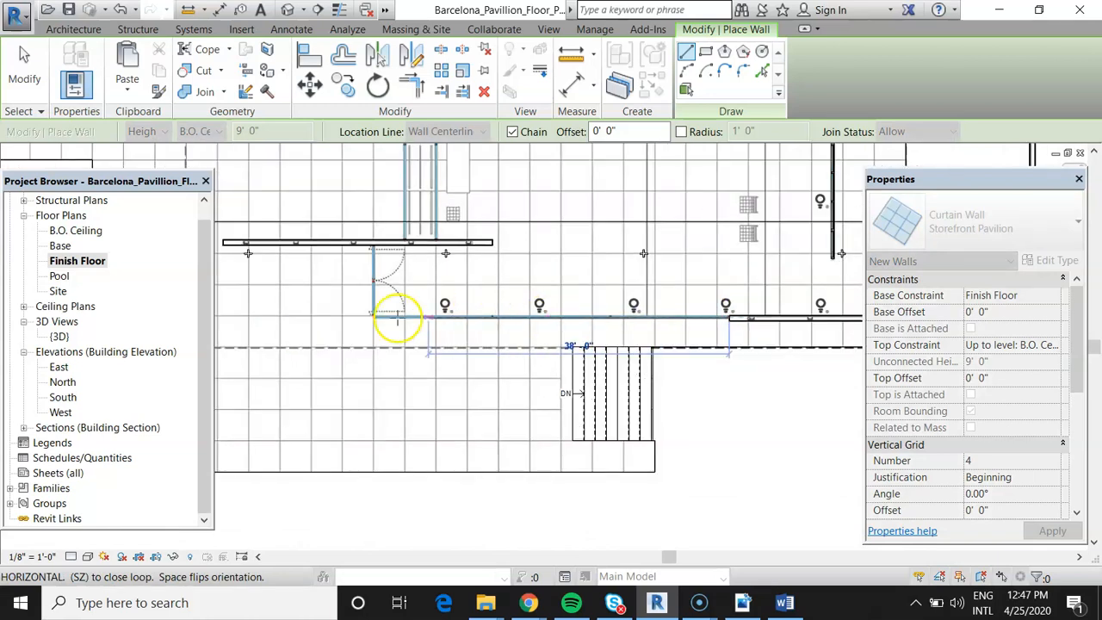
{"action": "scroll", "coordinate": [363, 318], "scroll_direction": "up", "scroll_amount": 2}
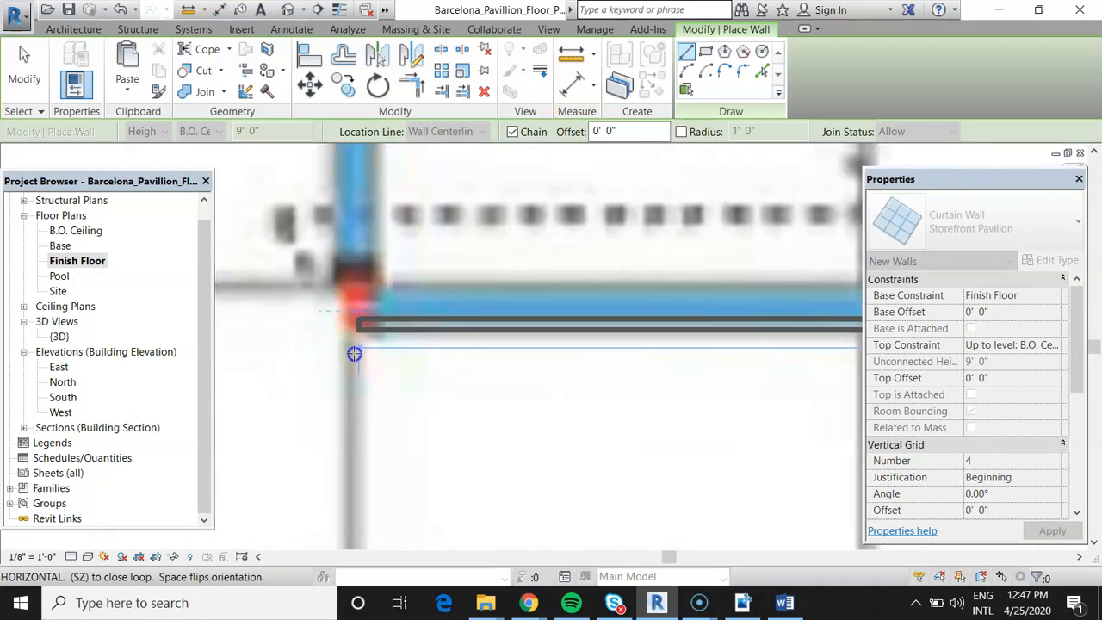
{"action": "left_click", "coordinate": [355, 354]}
- Continue the curtain wall from the corner across the double door to the generic wall's face, about 9'-1" long, and end the command
{"action": "scroll", "coordinate": [355, 353], "scroll_direction": "down", "scroll_amount": 8}
{"action": "scroll", "coordinate": [354, 304], "scroll_direction": "down", "scroll_amount": 2}
{"action": "scroll", "coordinate": [349, 185], "scroll_direction": "up", "scroll_amount": 3}
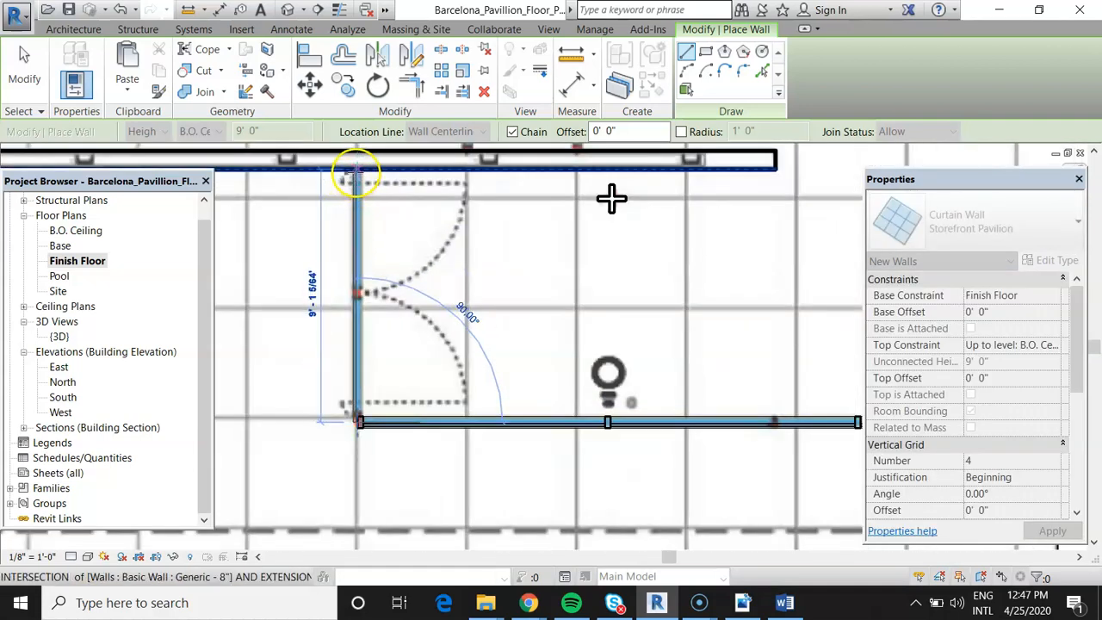
{"action": "left_click", "coordinate": [355, 175]}
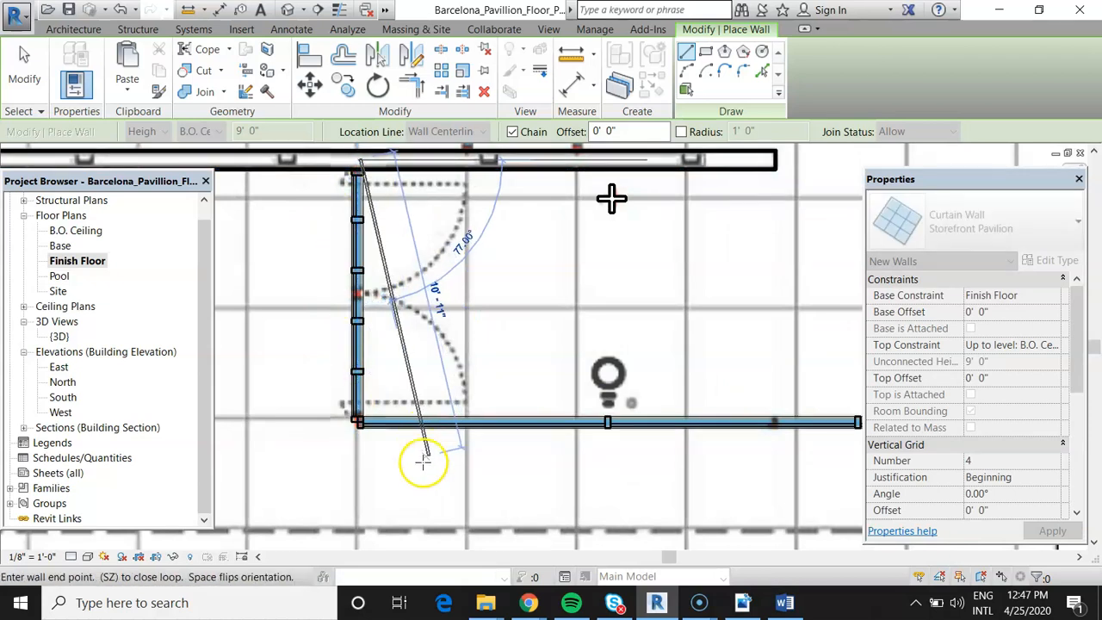
{"action": "key", "text": "Escape"}
{"action": "key", "text": "Escape"}
- Check the new curtain walls in plan and examine their grid layout beside the stair in the 3D view
{"action": "scroll", "coordinate": [269, 366], "scroll_direction": "down", "scroll_amount": 5}
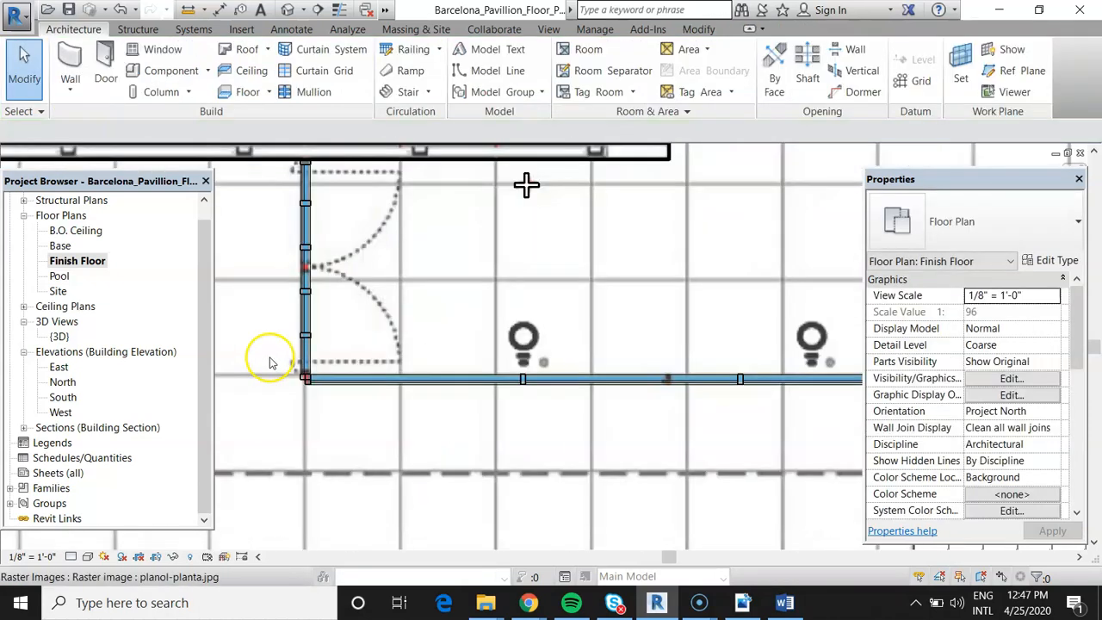
{"action": "scroll", "coordinate": [314, 361], "scroll_direction": "down", "scroll_amount": 2}
{"action": "scroll", "coordinate": [659, 386], "scroll_direction": "up", "scroll_amount": 2}
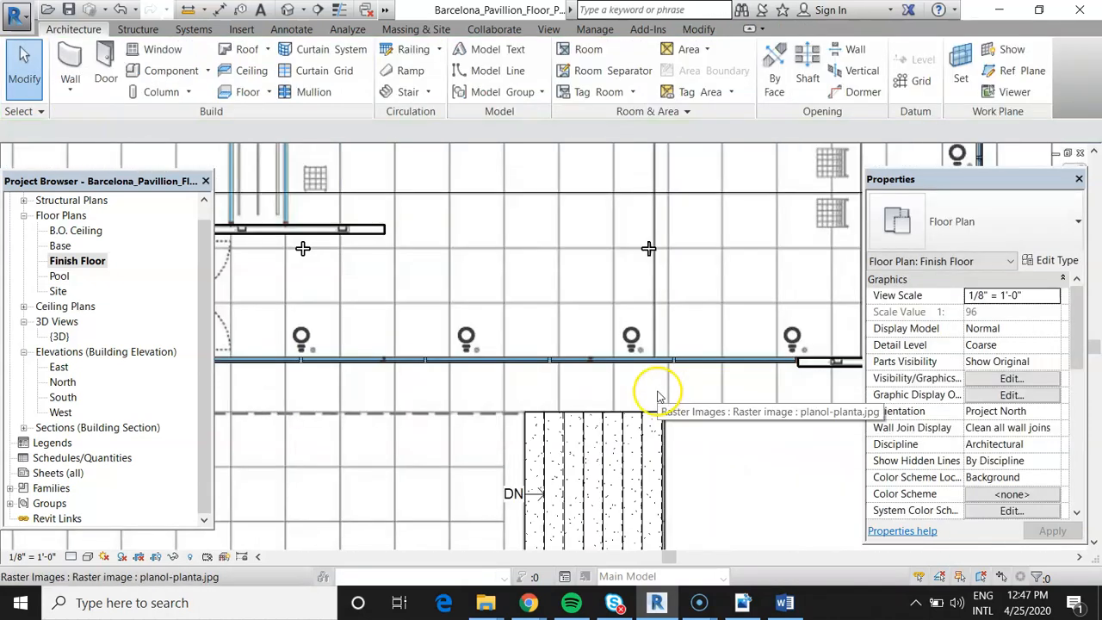
{"action": "scroll", "coordinate": [745, 369], "scroll_direction": "down", "scroll_amount": 1}
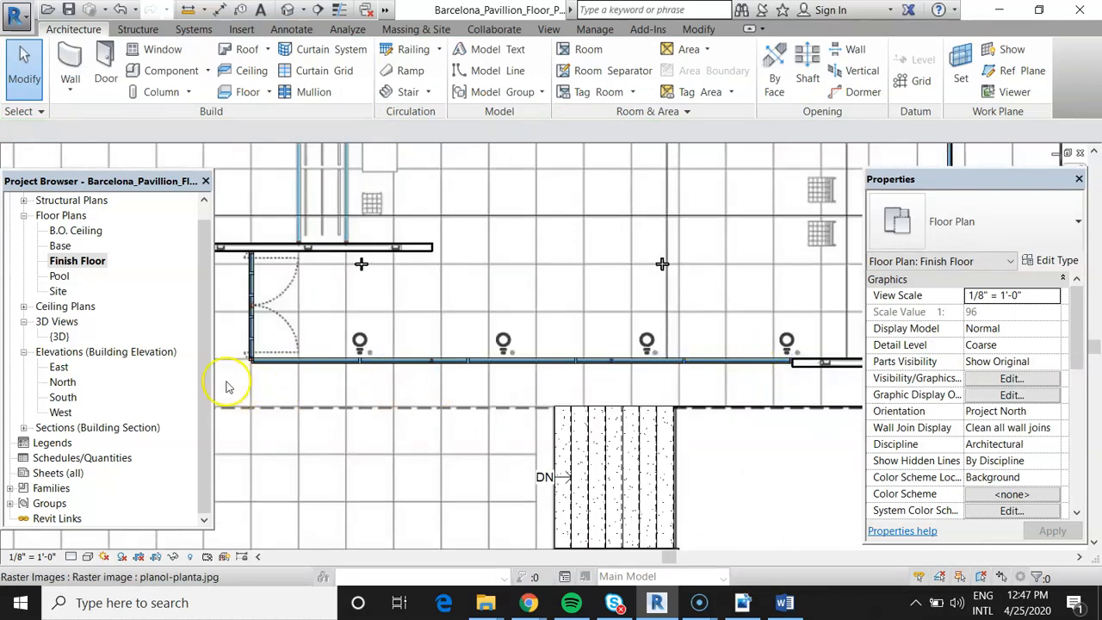
{"action": "double_click", "coordinate": [59, 336]}
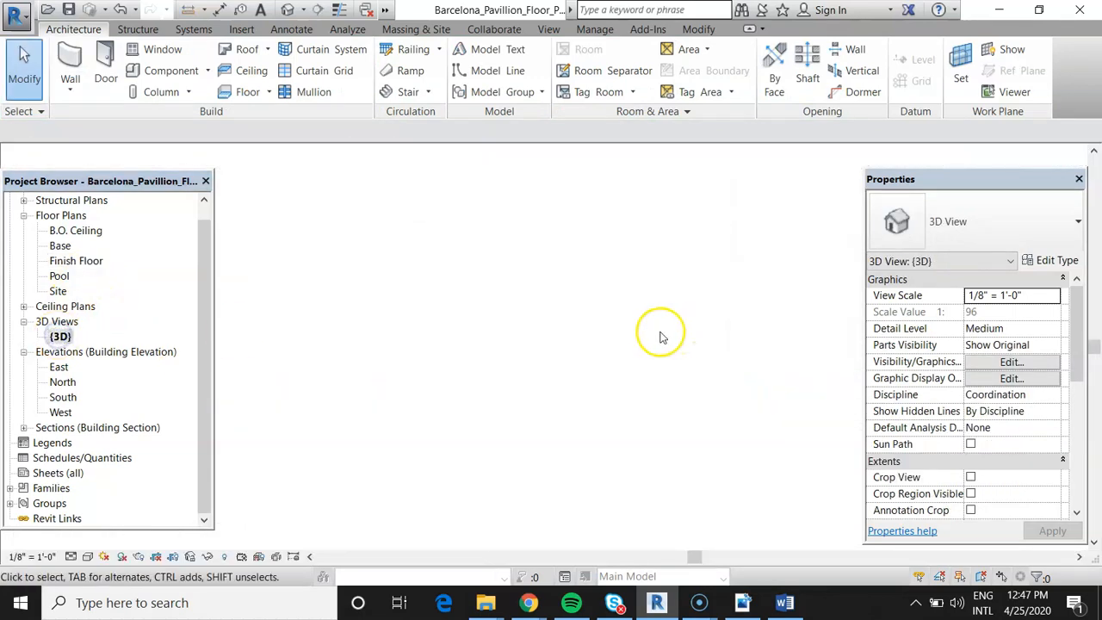
{"action": "scroll", "coordinate": [494, 418], "scroll_direction": "down", "scroll_amount": 2}
{"action": "middle_click_drag", "start_coordinate": [444, 386], "coordinate": [633, 429], "text": "shift"}
{"action": "scroll", "coordinate": [588, 313], "scroll_direction": "down", "scroll_amount": 3}
{"action": "scroll", "coordinate": [418, 320], "scroll_direction": "down", "scroll_amount": 5}
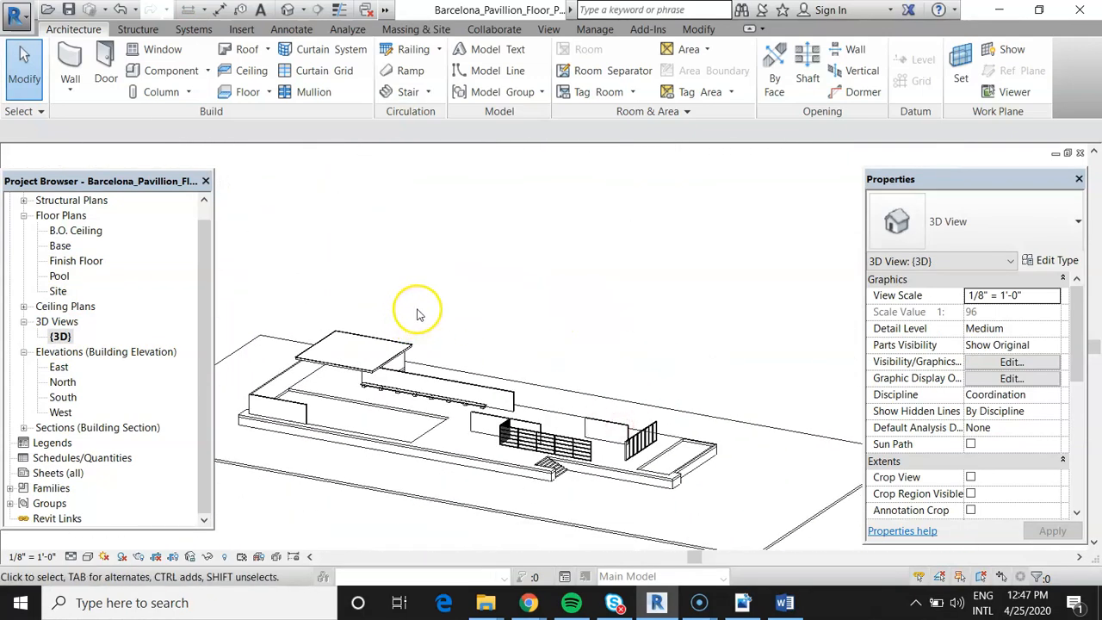
{"action": "middle_click_drag", "start_coordinate": [482, 379], "coordinate": [632, 422], "text": "shift"}
{"action": "scroll", "coordinate": [732, 431], "scroll_direction": "up", "scroll_amount": 6}
{"action": "middle_click_drag", "start_coordinate": [710, 432], "coordinate": [560, 425], "text": "shift"}
{"action": "scroll", "coordinate": [610, 422], "scroll_direction": "up", "scroll_amount": 3}
{"action": "scroll", "coordinate": [610, 419], "scroll_direction": "up", "scroll_amount": 2}
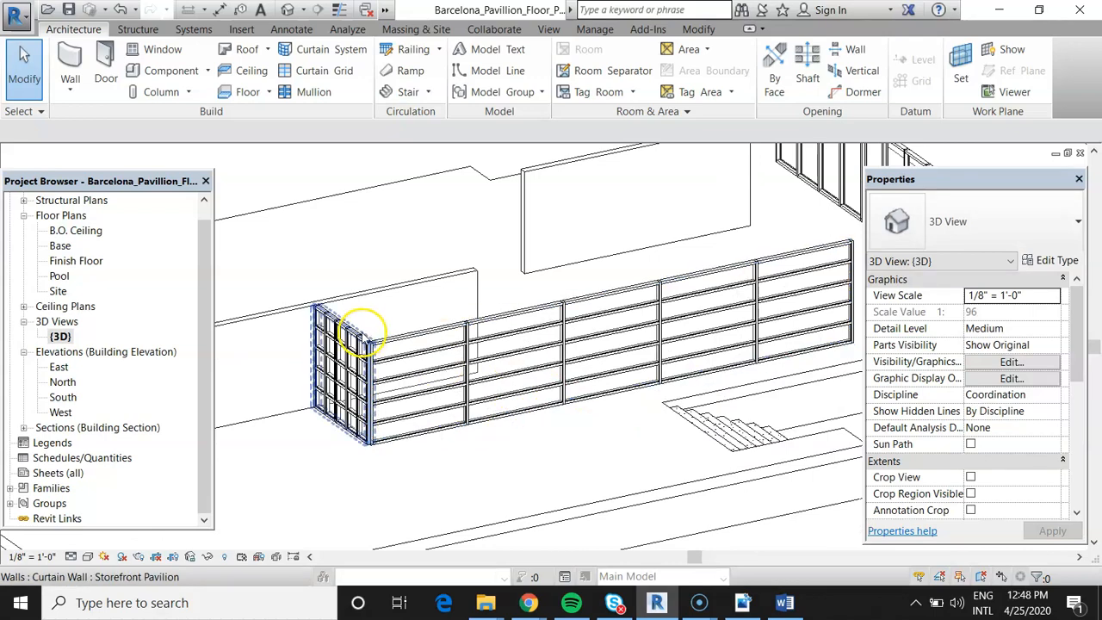
{"action": "scroll", "coordinate": [379, 334], "scroll_direction": "down", "scroll_amount": 1}
{"action": "scroll", "coordinate": [603, 385], "scroll_direction": "up", "scroll_amount": 1}
- Select the long curtain wall beside the stair and examine its instance properties
{"action": "left_click", "coordinate": [544, 291]}
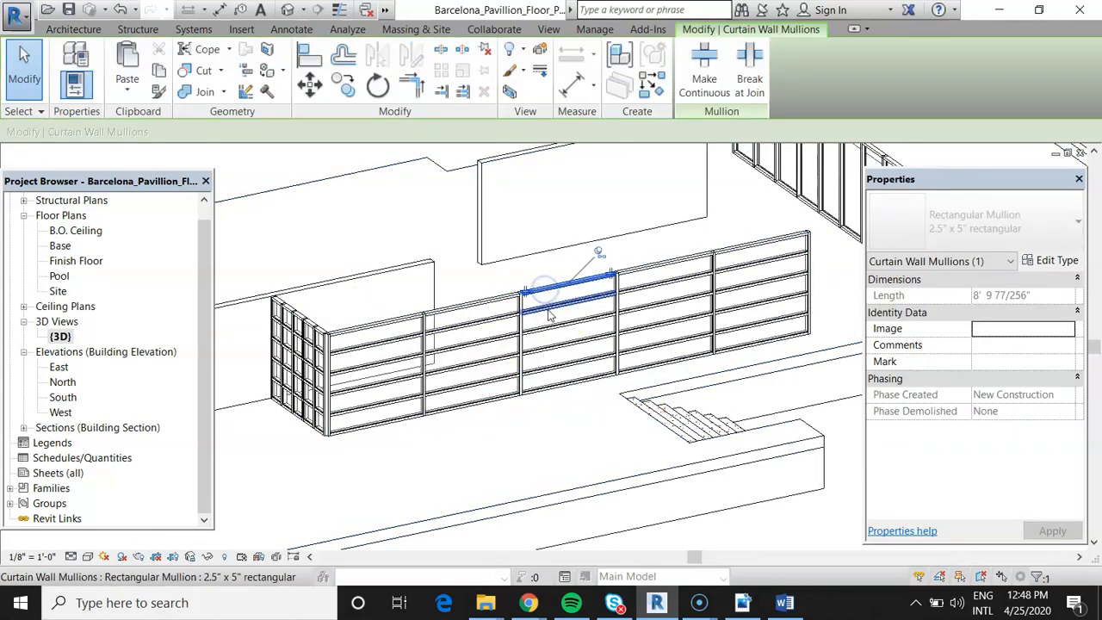
{"action": "key", "text": "Escape"}
{"action": "left_click", "coordinate": [550, 286]}
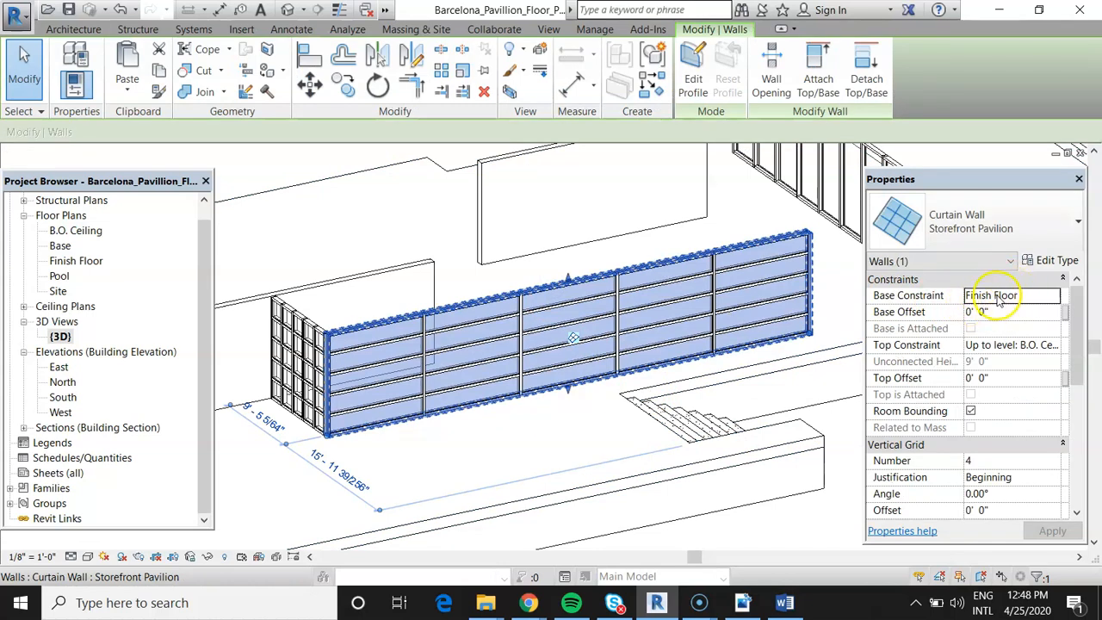
{"action": "left_click", "coordinate": [441, 469]}
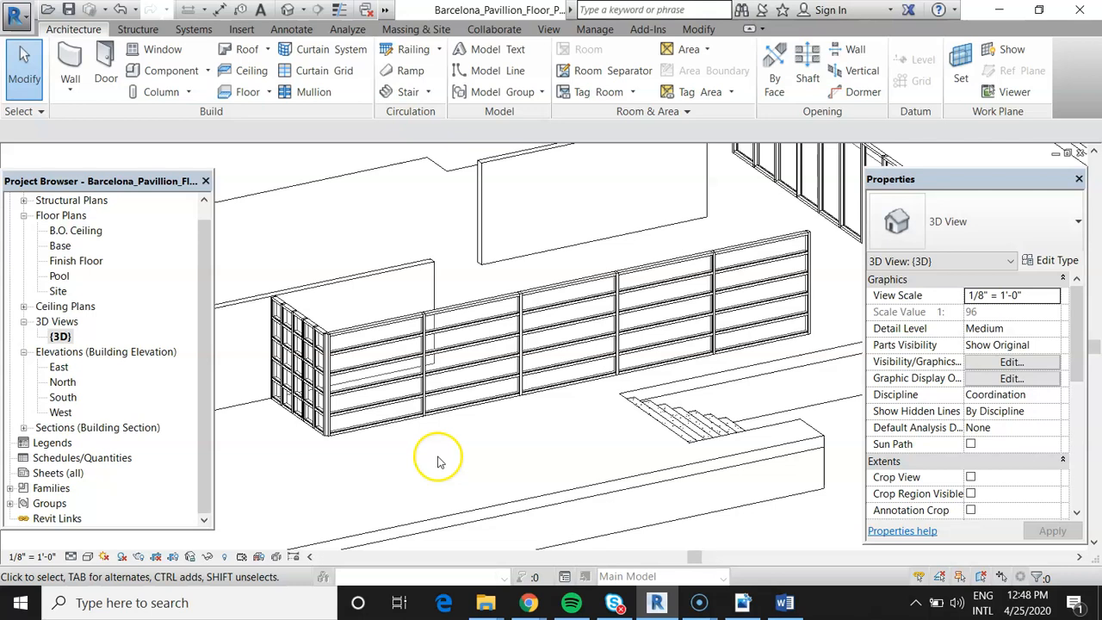
- Set the vertical grid number of the long curtain wall beside the stair to 1
{"action": "scroll", "coordinate": [435, 459], "scroll_direction": "down", "scroll_amount": 1}
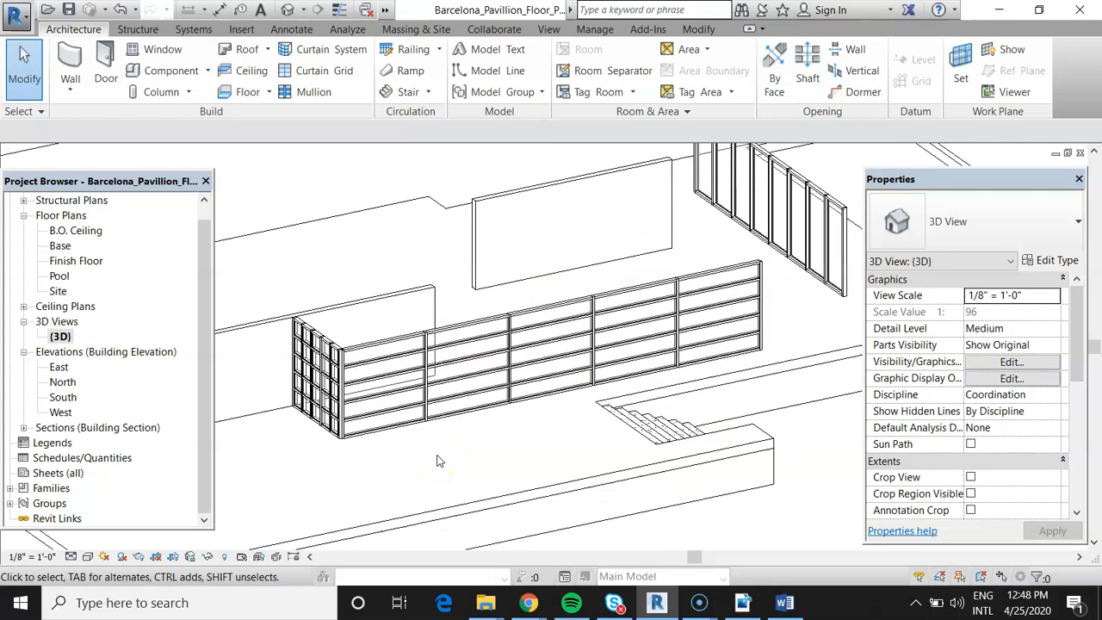
{"action": "left_click", "coordinate": [534, 313]}
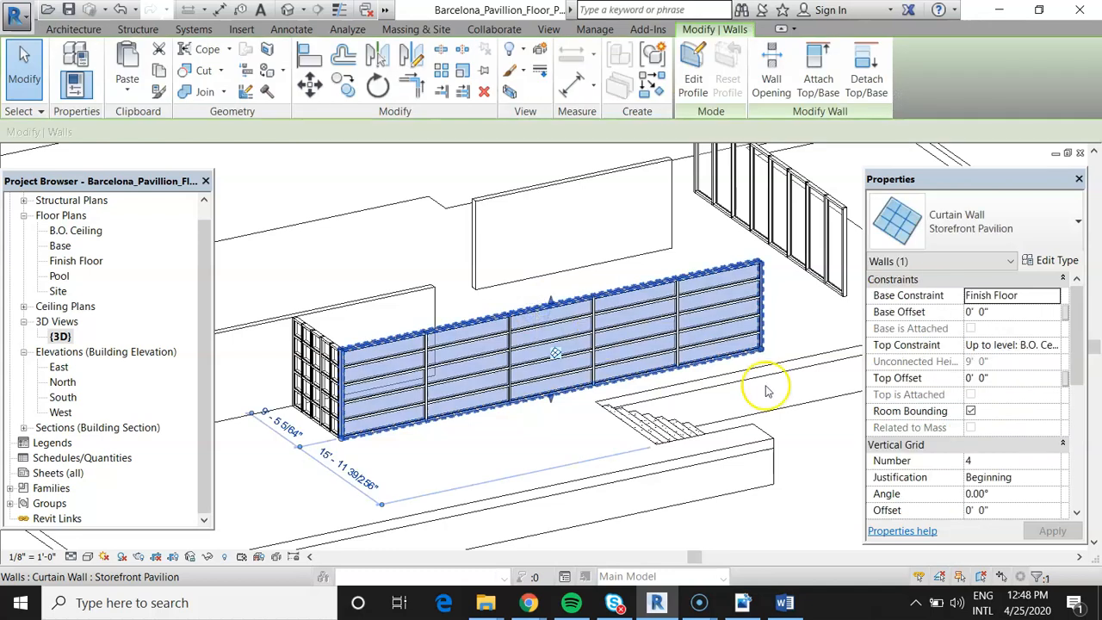
{"action": "left_click_drag", "start_coordinate": [1067, 320], "coordinate": [1085, 395]}
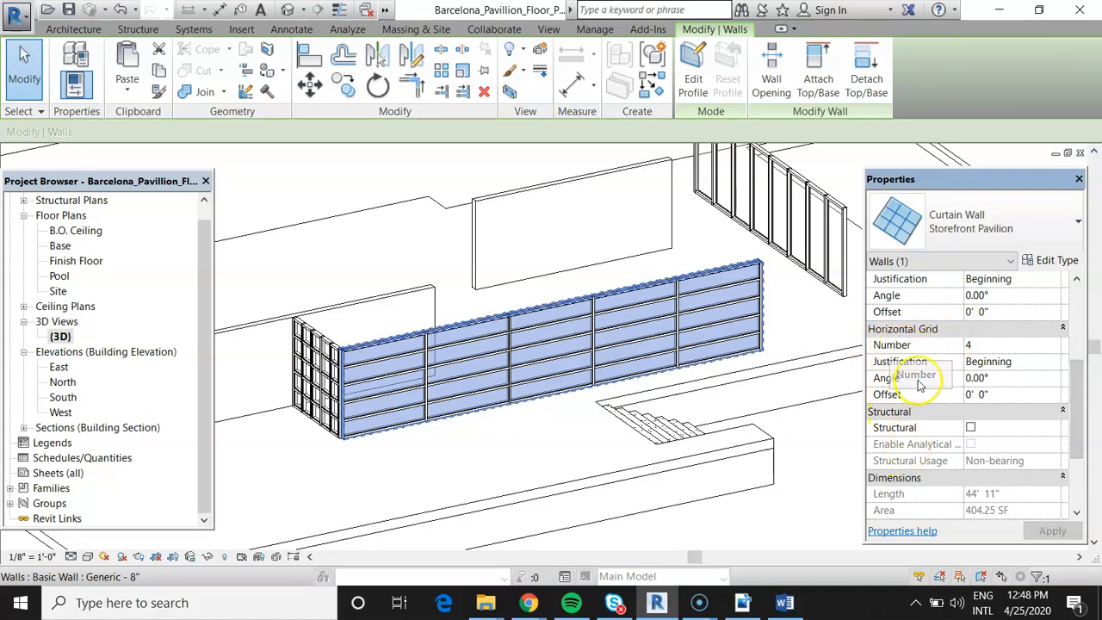
{"action": "scroll", "coordinate": [913, 344], "scroll_direction": "up", "scroll_amount": 2}
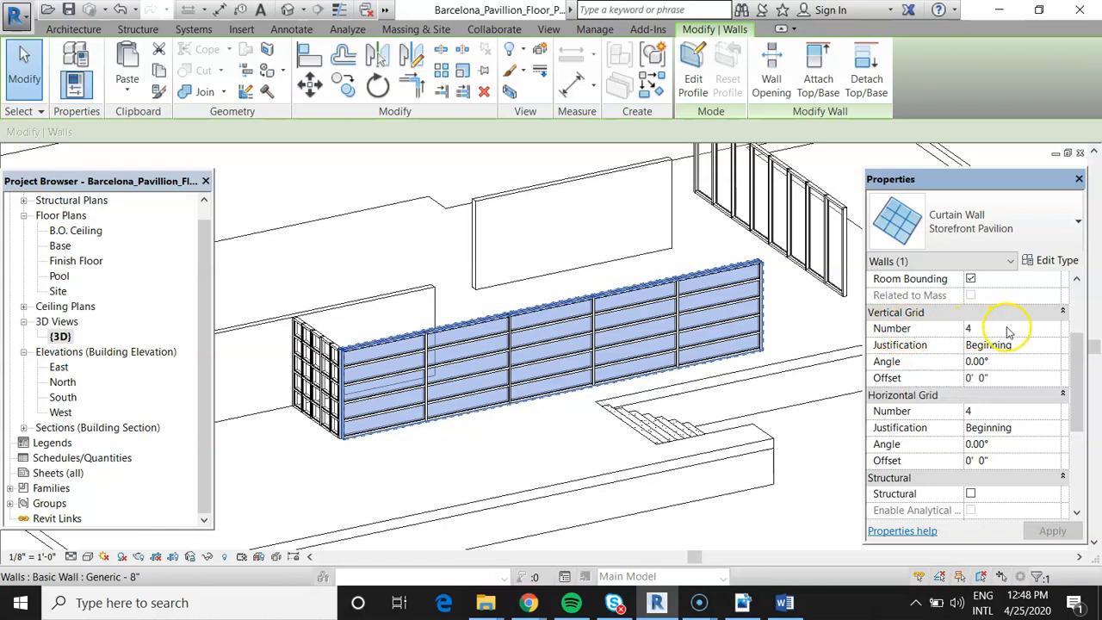
{"action": "left_click", "coordinate": [1054, 335]}
{"action": "left_click", "coordinate": [1054, 335]}
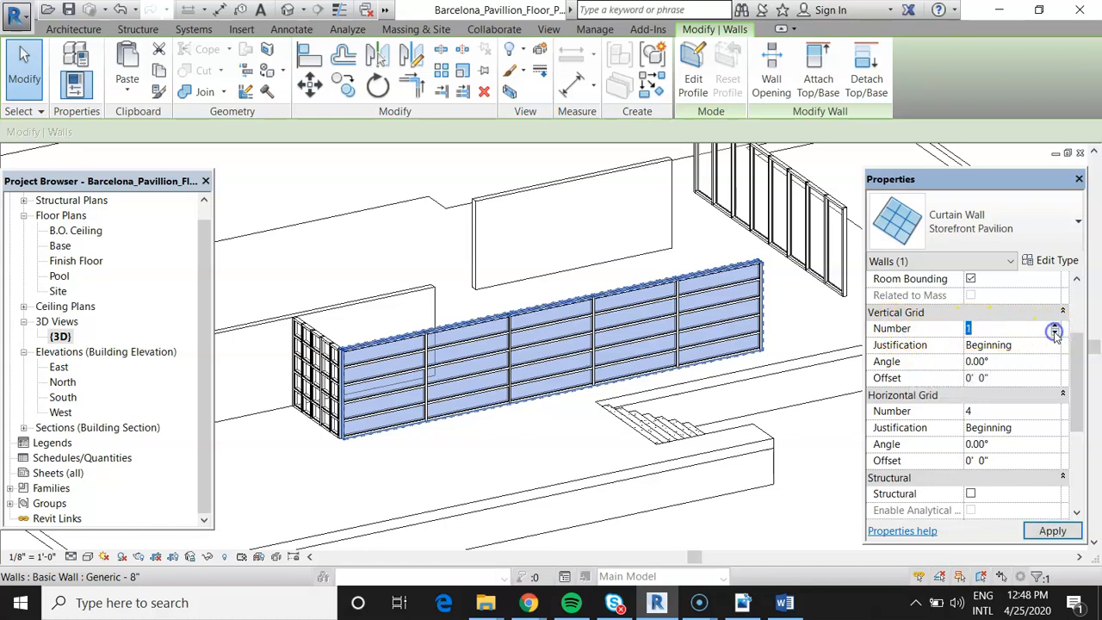
{"action": "left_click", "coordinate": [1048, 529]}
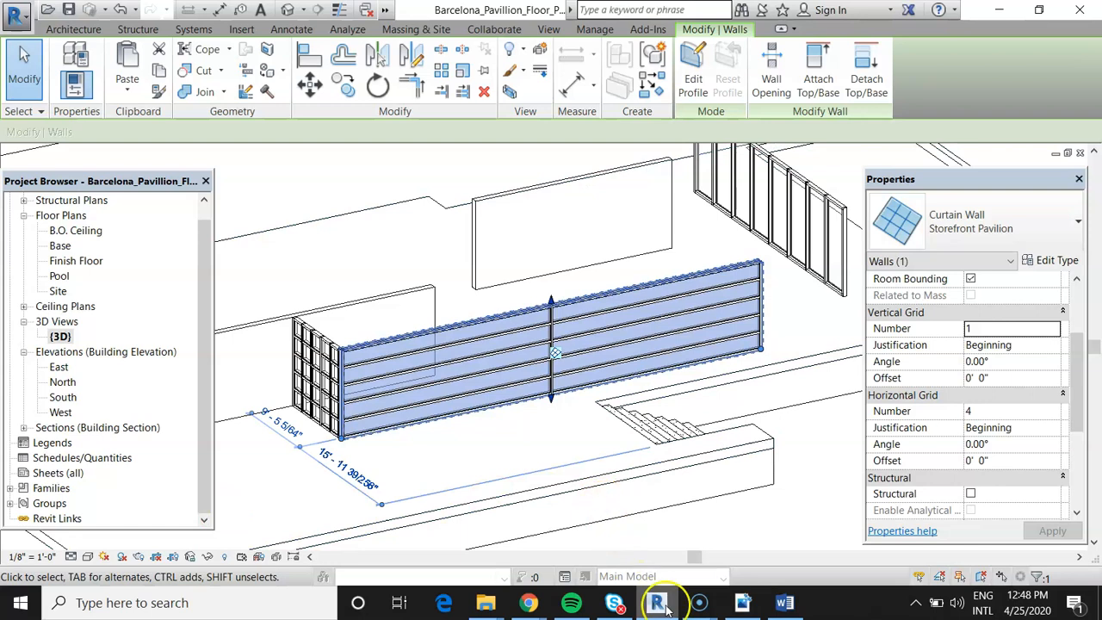
- Switch to the Photos folder in File Explorer and preview the MiesBarcelona model photo for the curtain wall divisions
{"action": "mouse_move", "coordinate": [485, 603]}
{"action": "left_click", "coordinate": [426, 538]}
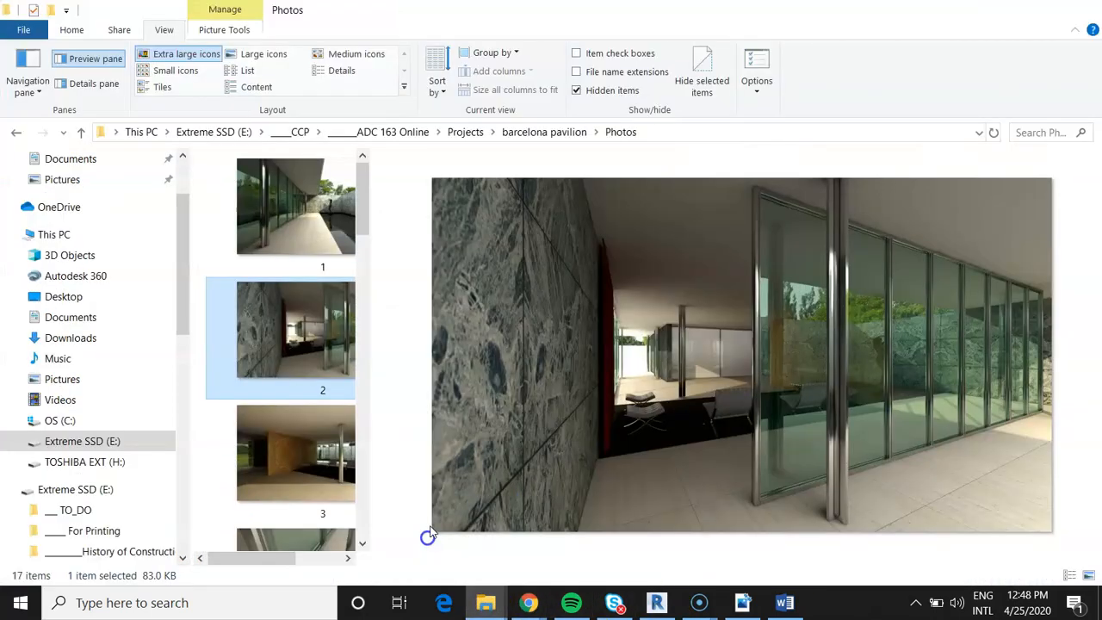
{"action": "scroll", "coordinate": [303, 270], "scroll_direction": "down", "scroll_amount": 8}
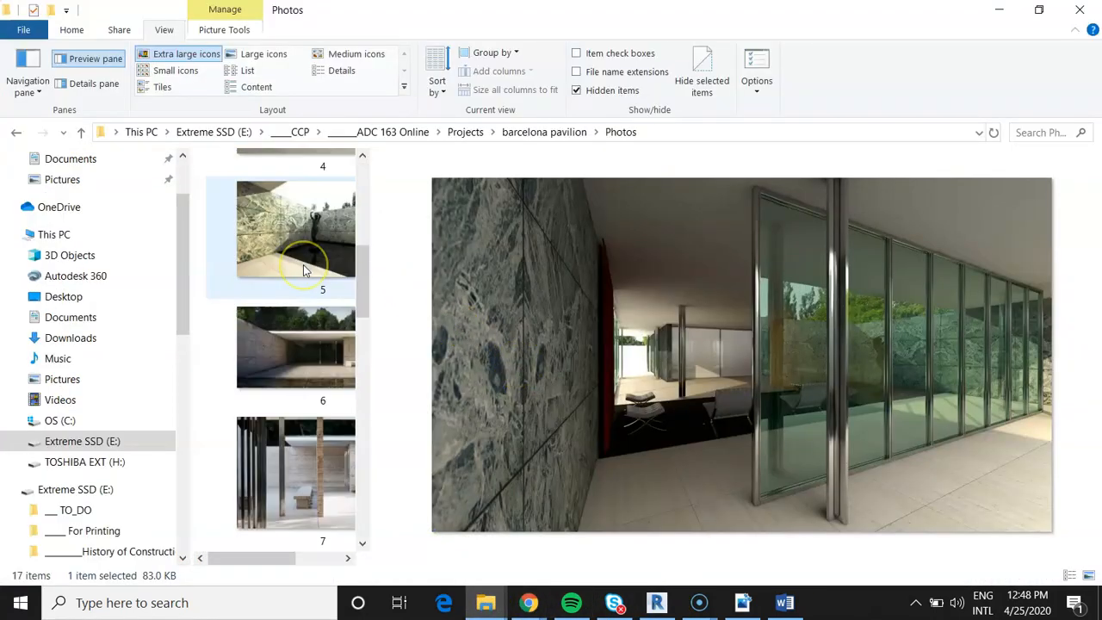
{"action": "scroll", "coordinate": [303, 271], "scroll_direction": "down", "scroll_amount": 2}
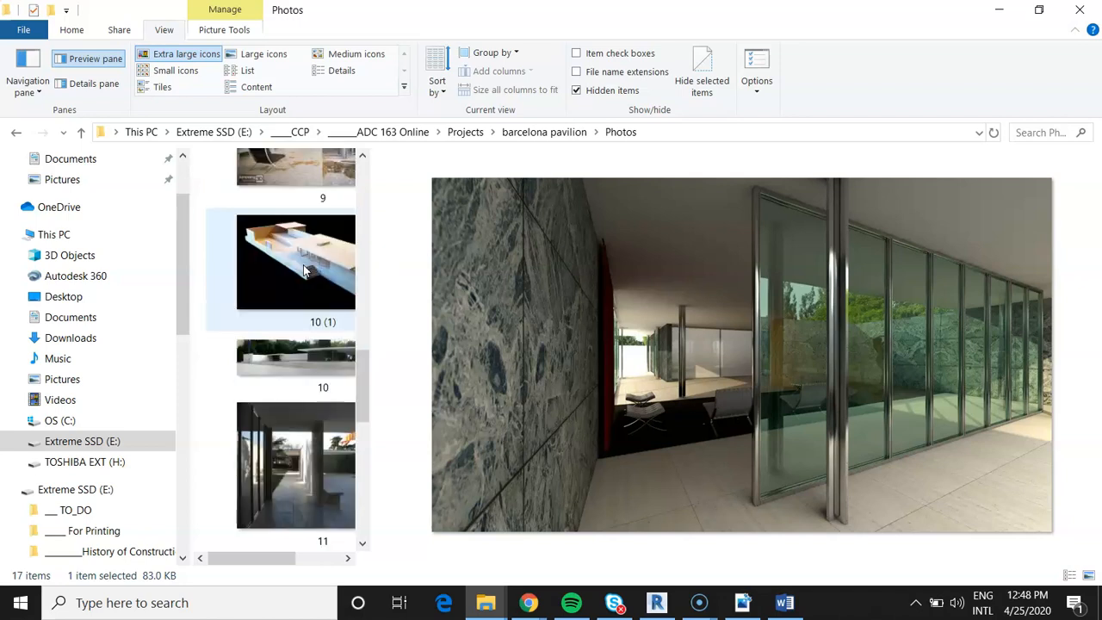
{"action": "scroll", "coordinate": [303, 271], "scroll_direction": "down", "scroll_amount": 3}
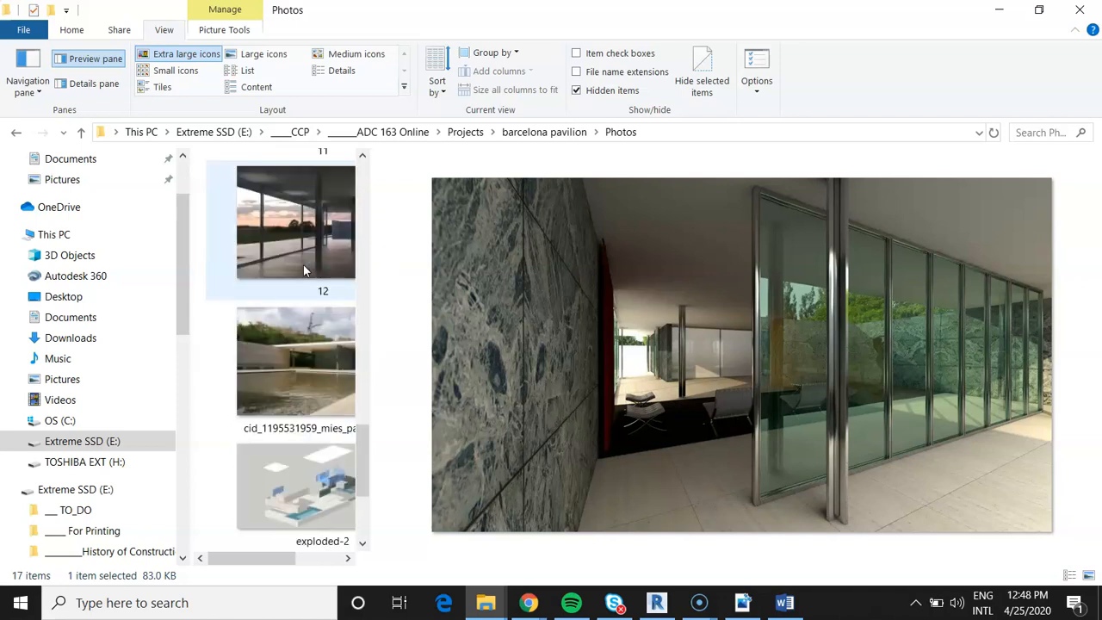
{"action": "scroll", "coordinate": [303, 270], "scroll_direction": "down", "scroll_amount": 3}
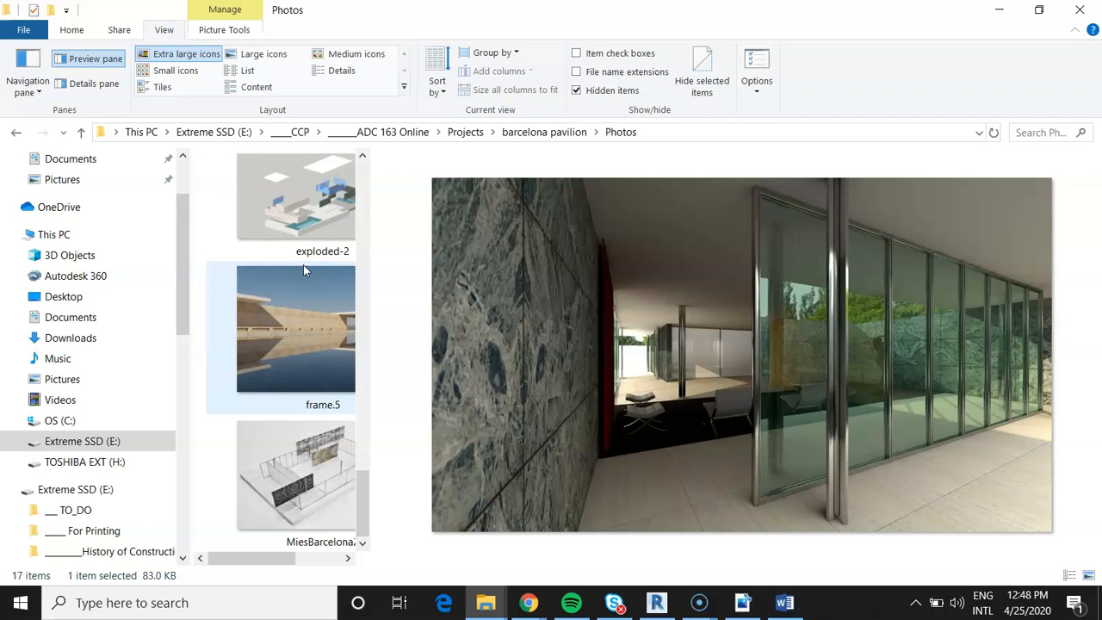
{"action": "left_click", "coordinate": [312, 461]}
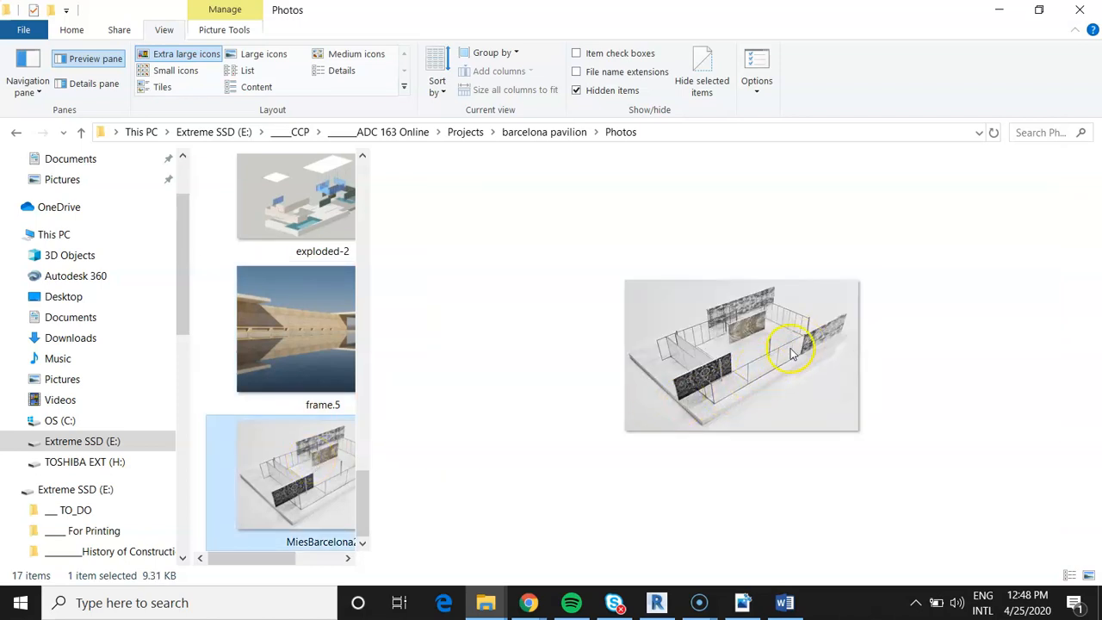
- Browse the other reference photos, examine the front glazing bays in photo 10 (1), and return to Revit
{"action": "scroll", "coordinate": [291, 389], "scroll_direction": "up", "scroll_amount": 3}
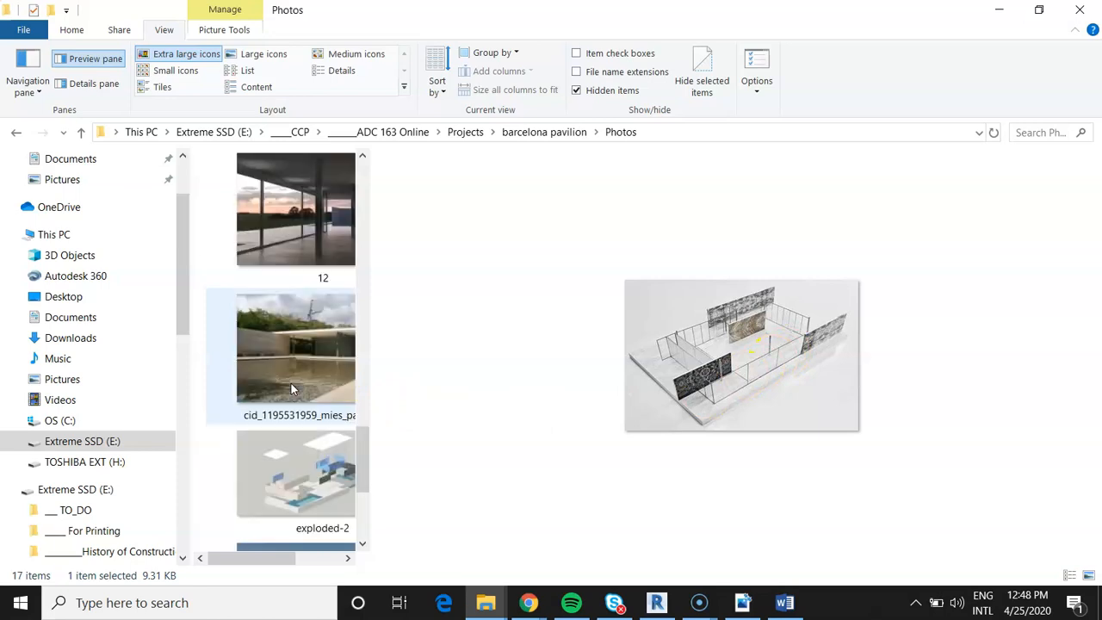
{"action": "scroll", "coordinate": [291, 389], "scroll_direction": "up", "scroll_amount": 2}
{"action": "scroll", "coordinate": [293, 370], "scroll_direction": "up", "scroll_amount": 3}
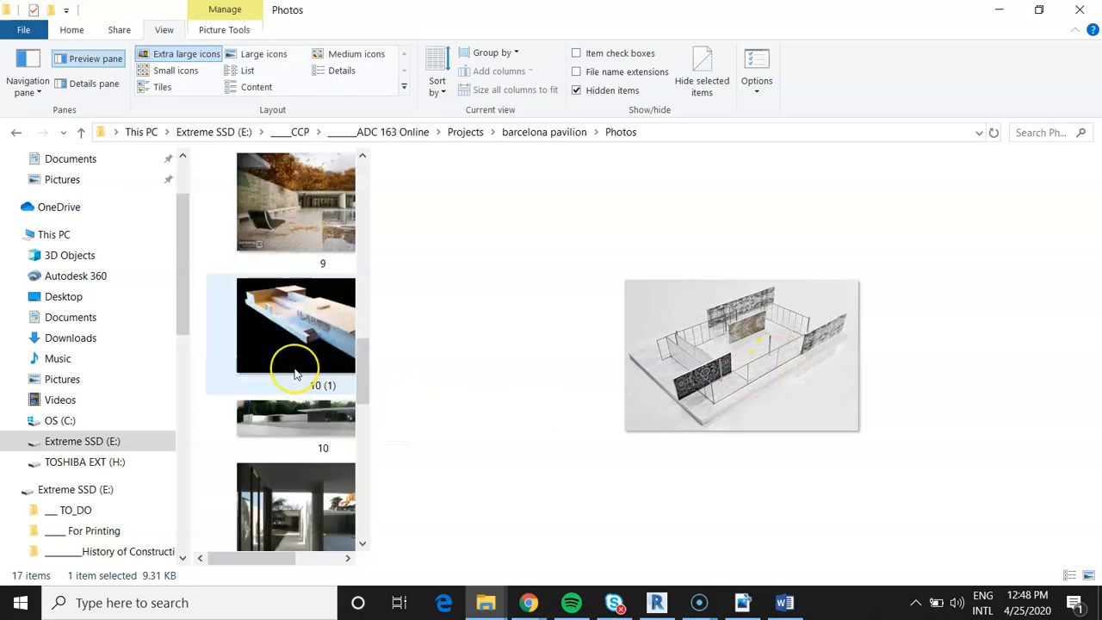
{"action": "scroll", "coordinate": [294, 373], "scroll_direction": "up", "scroll_amount": 5}
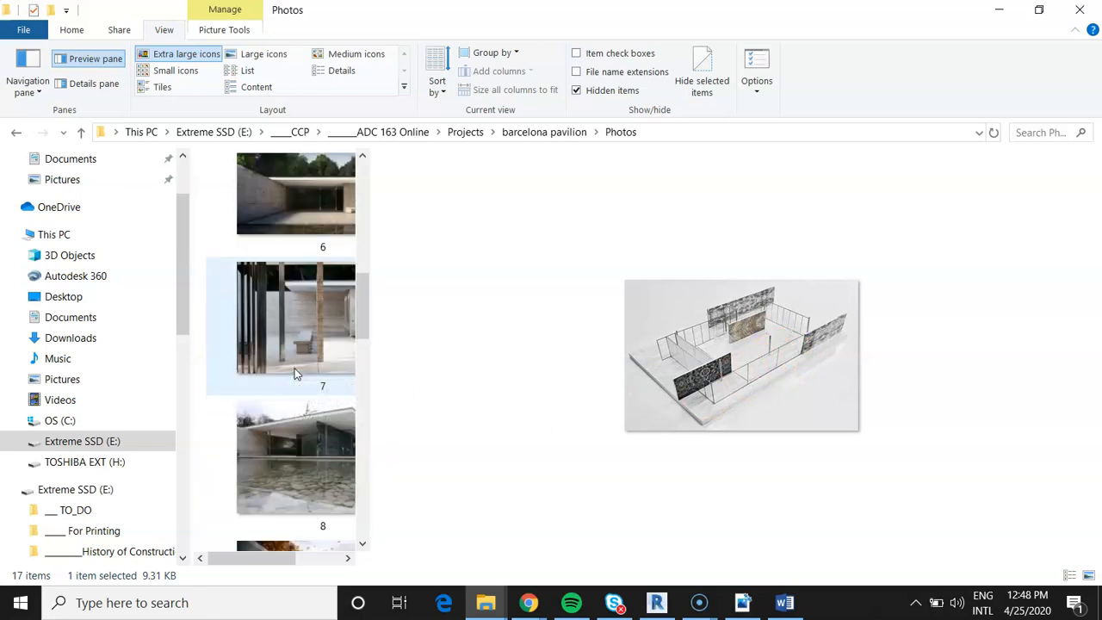
{"action": "scroll", "coordinate": [294, 373], "scroll_direction": "up", "scroll_amount": 3}
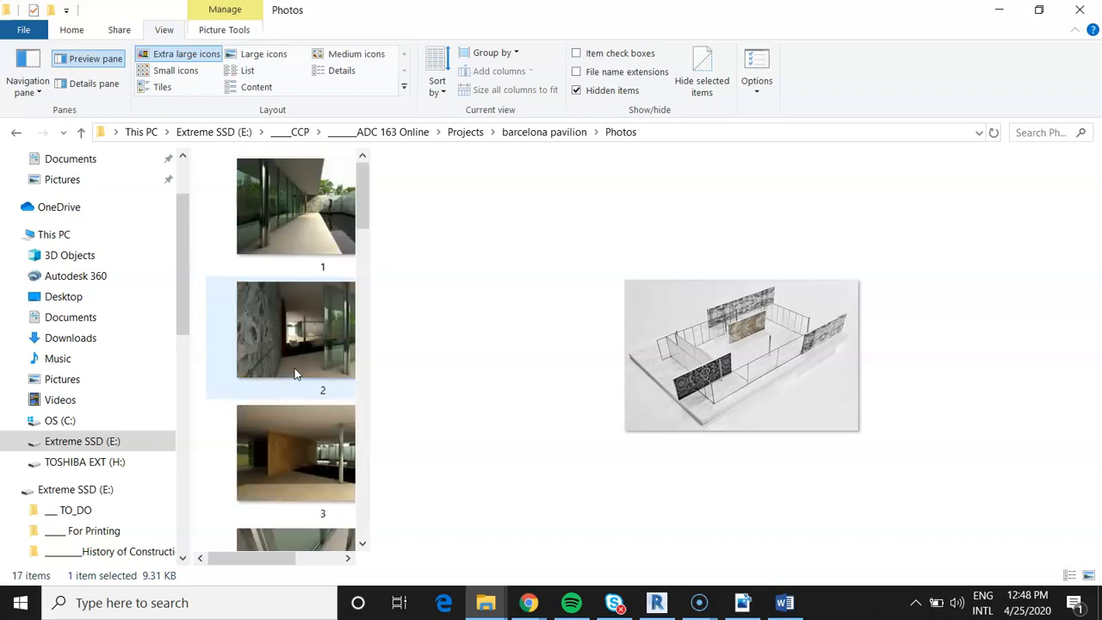
{"action": "scroll", "coordinate": [294, 373], "scroll_direction": "down", "scroll_amount": 8}
{"action": "left_click", "coordinate": [703, 378]}
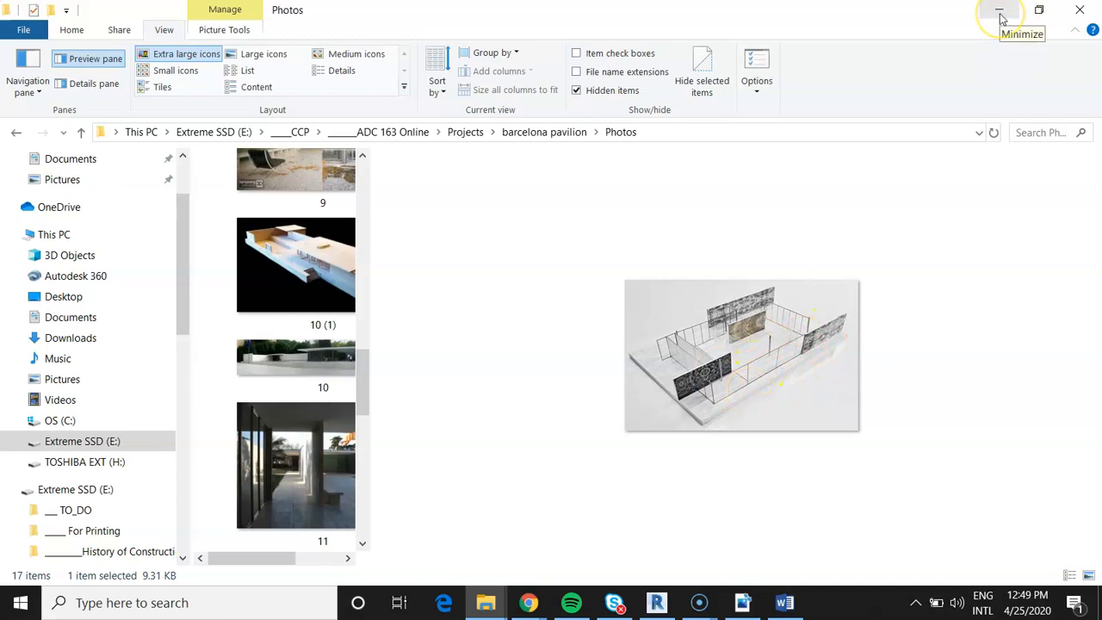
{"action": "left_click", "coordinate": [305, 247]}
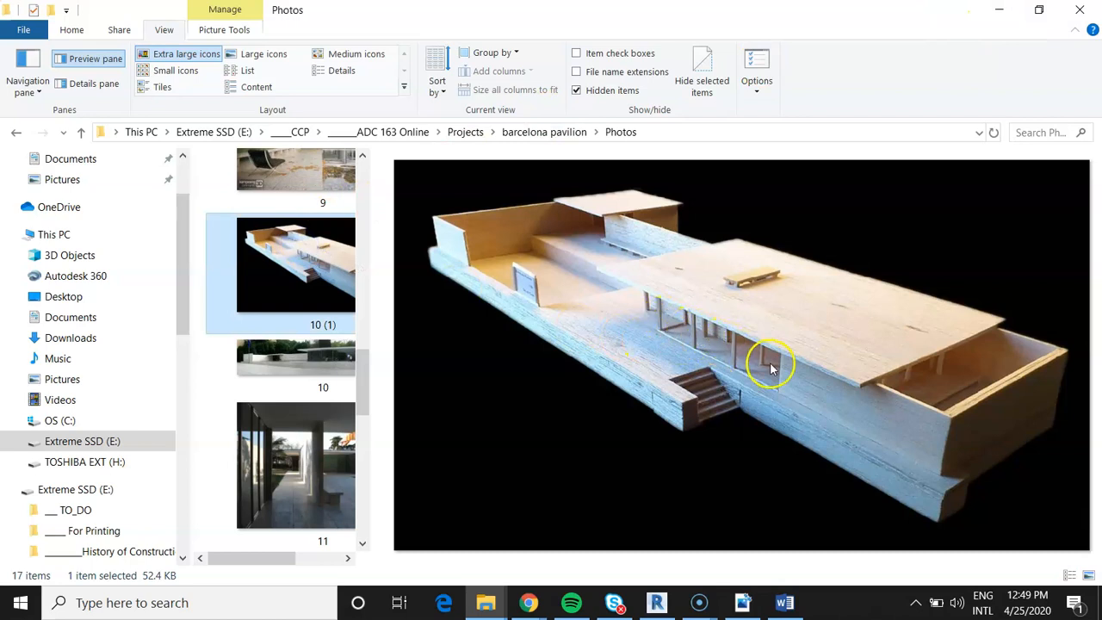
{"action": "left_click", "coordinate": [999, 9]}
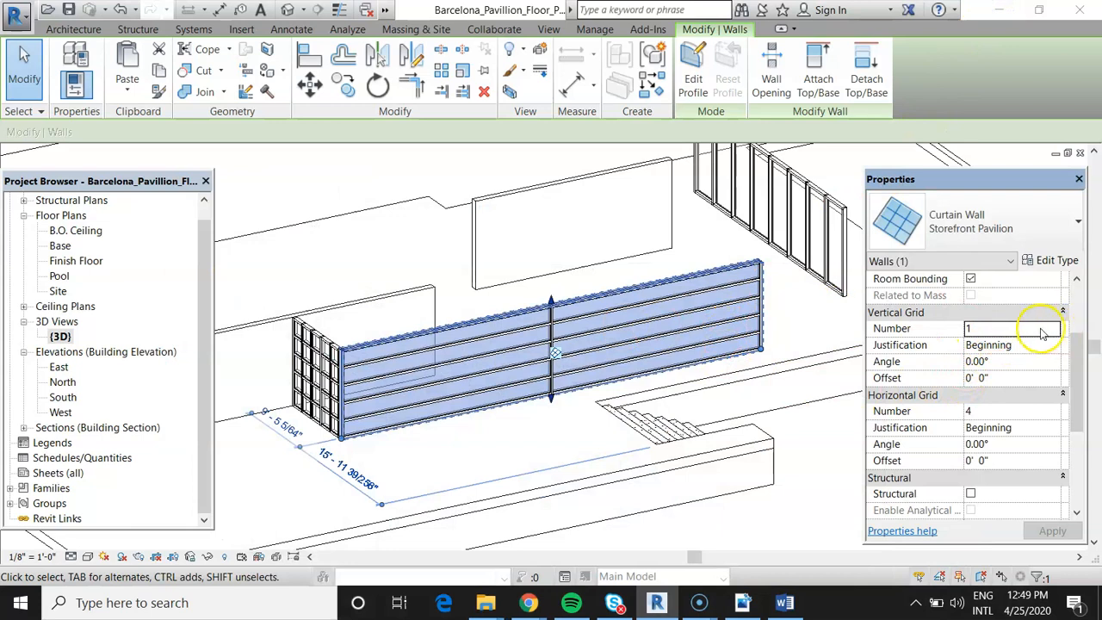
- Set the long curtain wall's vertical grid number to 2 and deselect the wall
{"action": "left_click", "coordinate": [1037, 329]}
{"action": "left_click", "coordinate": [1055, 326]}
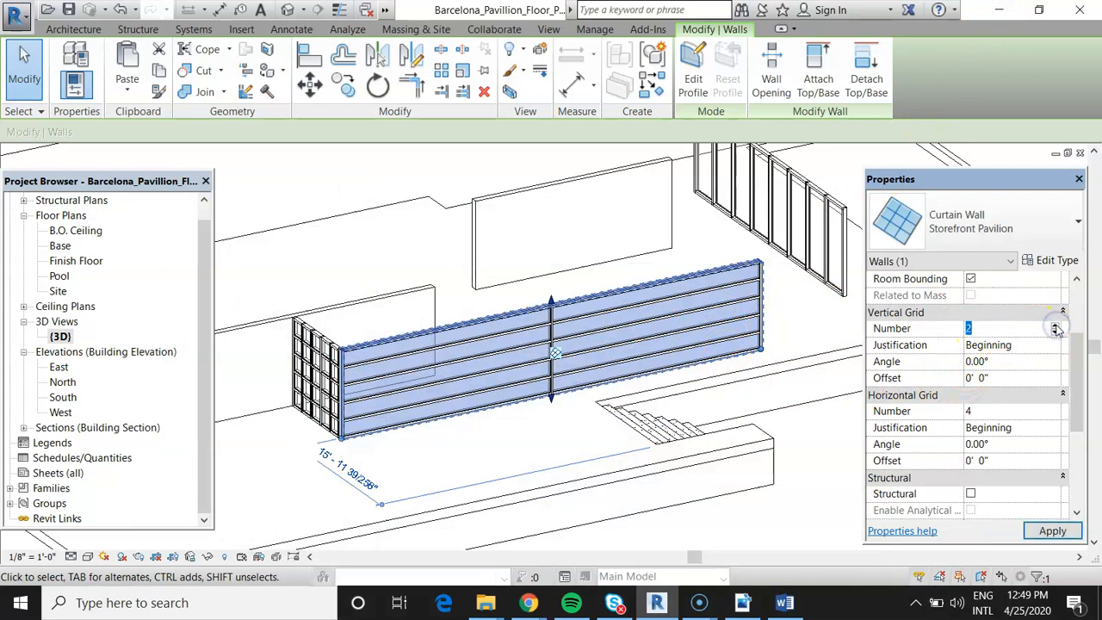
{"action": "left_click", "coordinate": [1048, 531]}
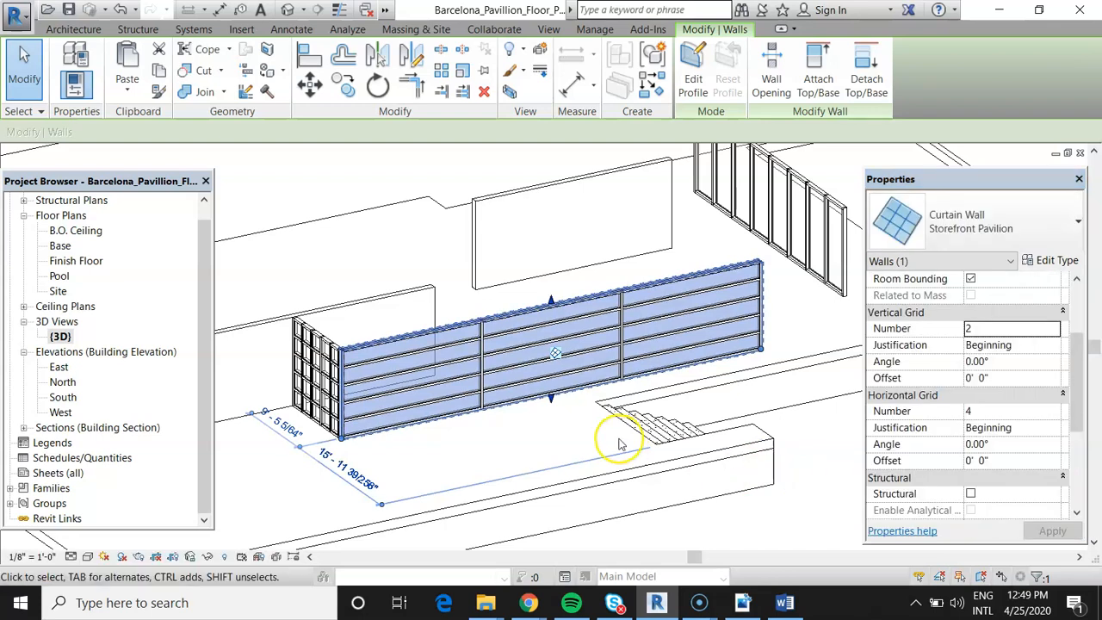
{"action": "left_click", "coordinate": [642, 395]}
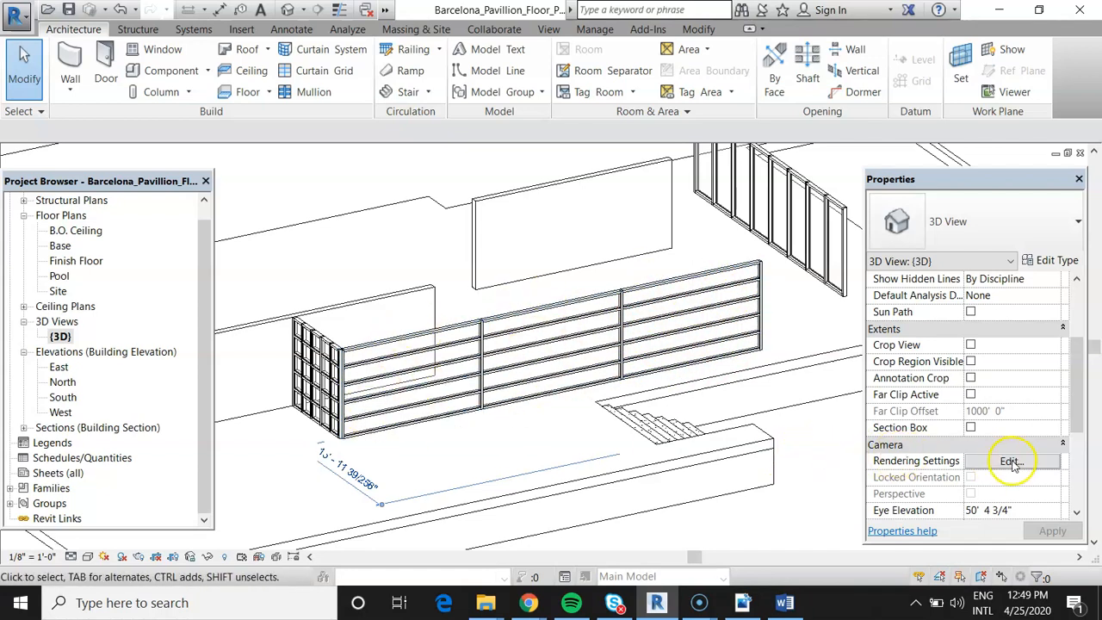
- Select the long curtain wall again and set its horizontal grid number to 1
{"action": "left_click", "coordinate": [768, 316]}
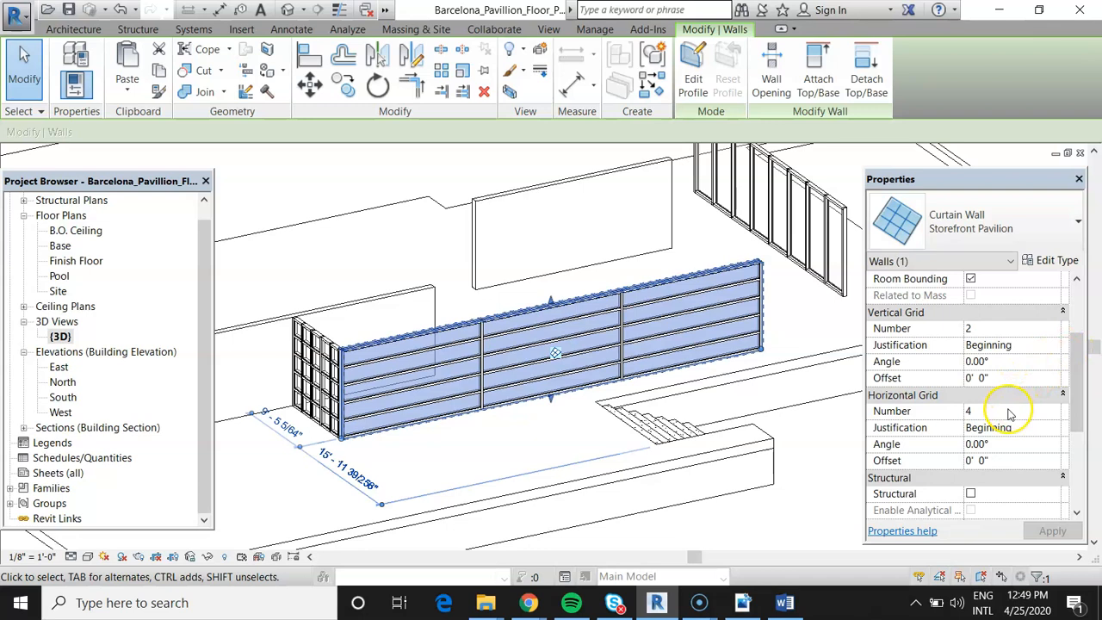
{"action": "left_click", "coordinate": [1046, 412]}
{"action": "left_click", "coordinate": [1053, 416]}
{"action": "left_click", "coordinate": [1053, 416]}
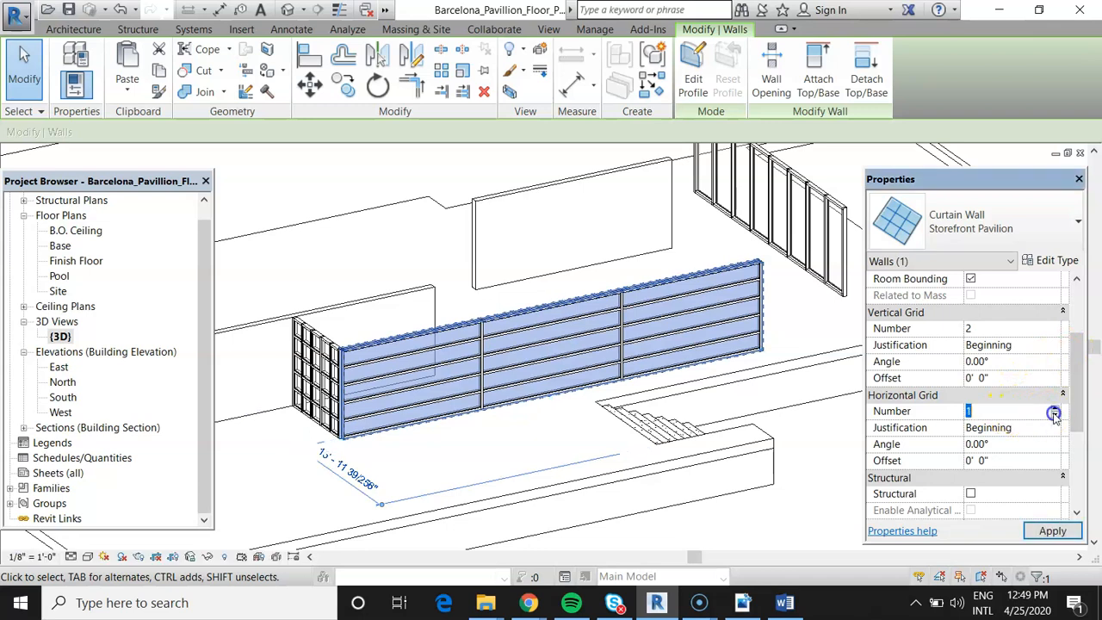
{"action": "left_click", "coordinate": [1052, 531]}
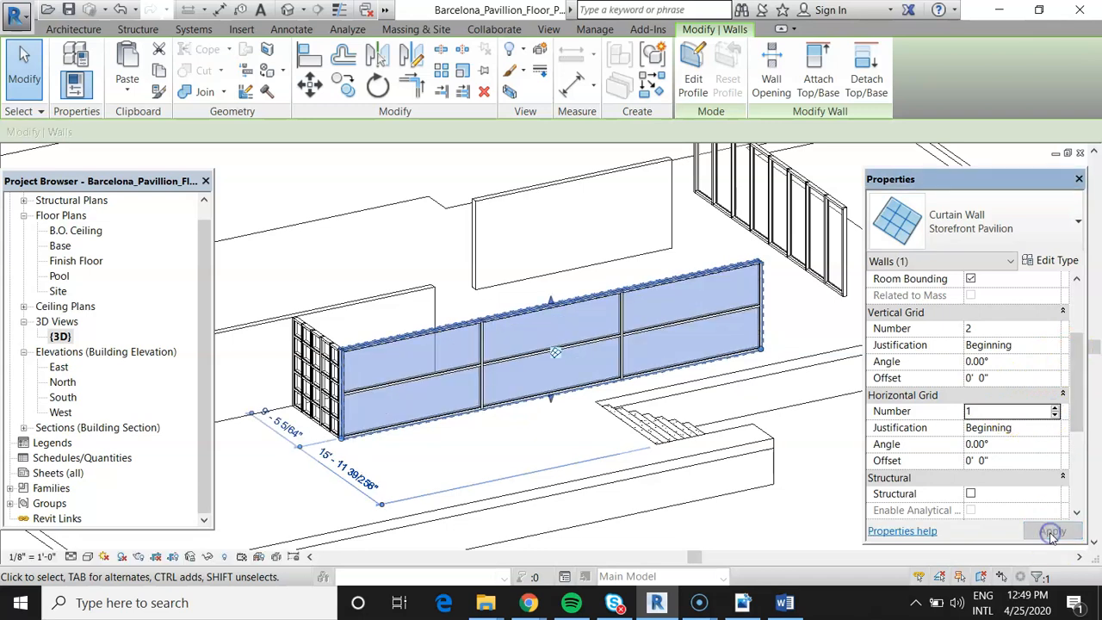
- Remove the mid-height horizontal mullion from the middle bay of the long curtain wall
{"action": "scroll", "coordinate": [536, 365], "scroll_direction": "up", "scroll_amount": 3}
{"action": "key", "text": "Escape"}
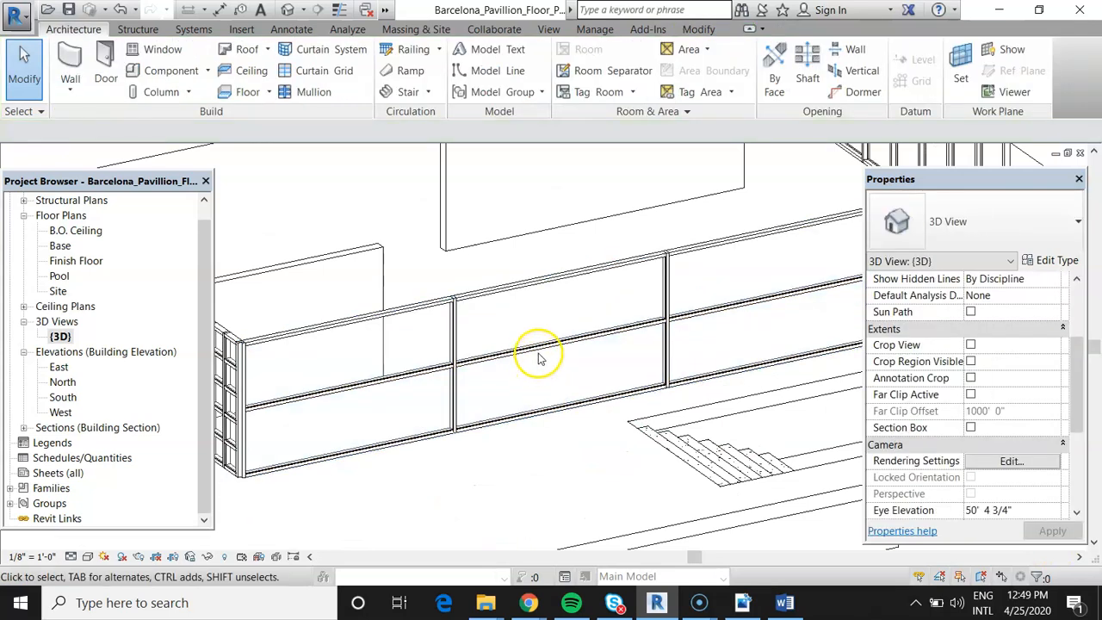
{"action": "left_click", "coordinate": [538, 351]}
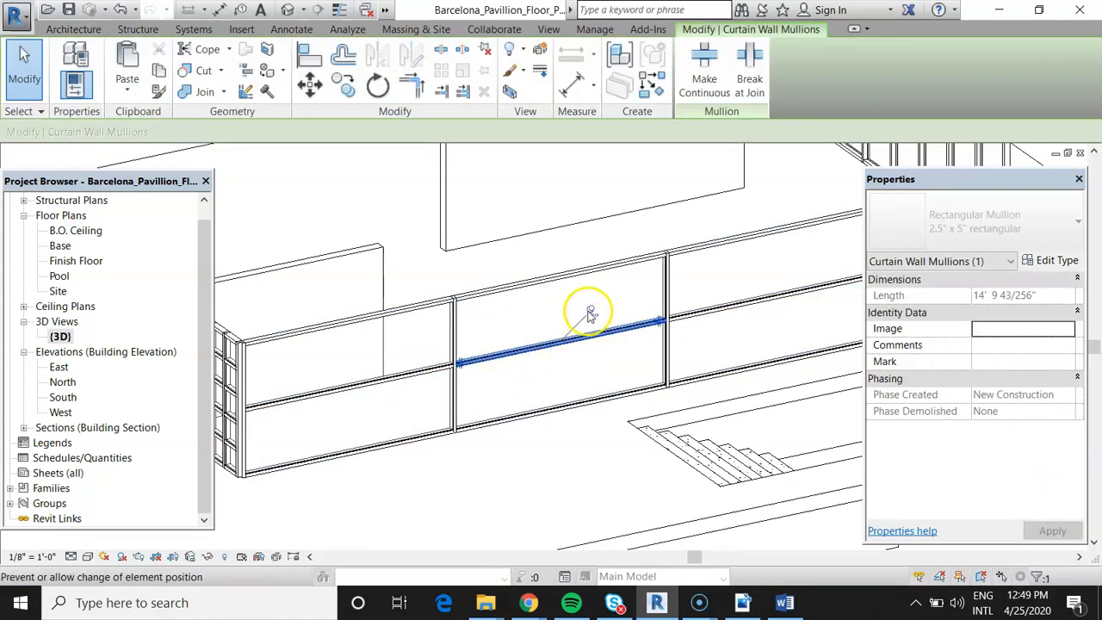
{"action": "key", "text": "Escape"}
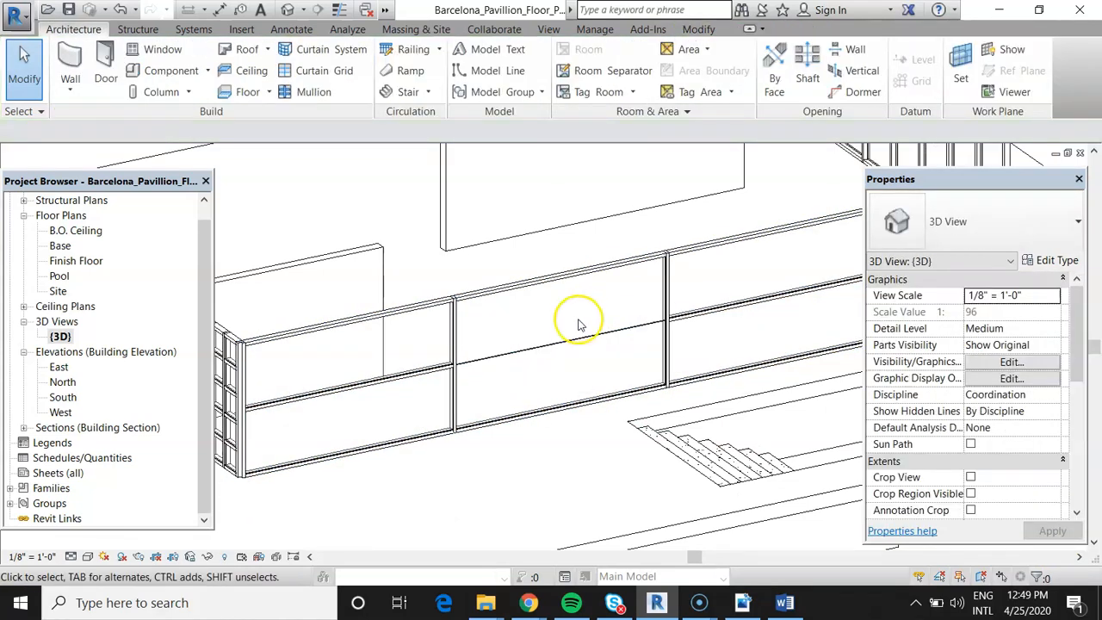
- Unpin and delete the horizontal grid line running through the long curtain wall
{"action": "left_click", "coordinate": [561, 343]}
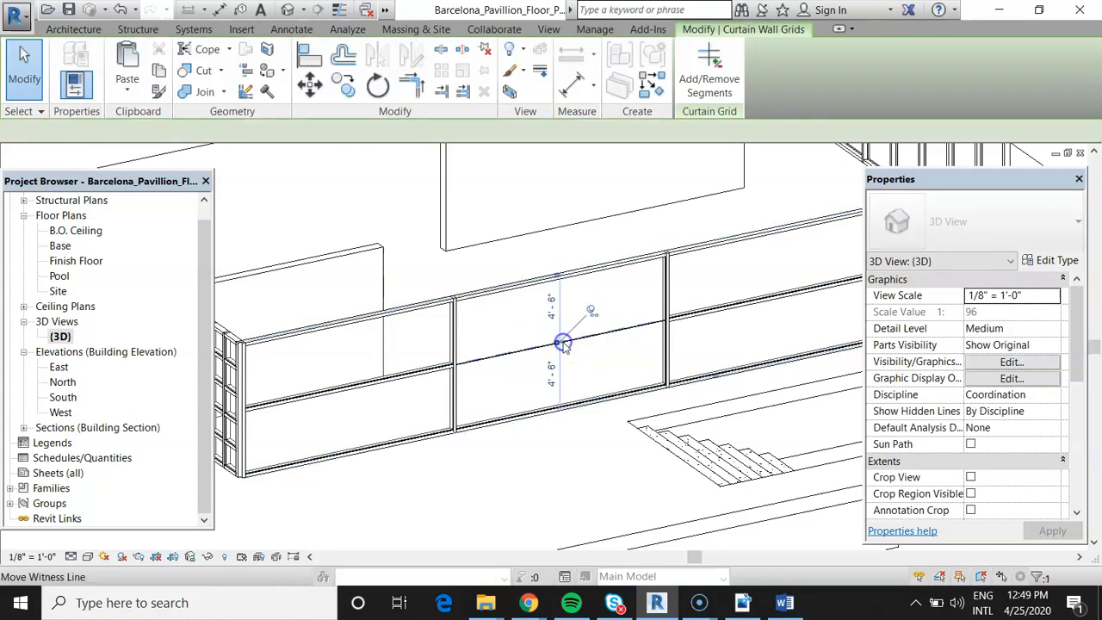
{"action": "left_click", "coordinate": [595, 309]}
{"action": "key", "text": "Delete"}
- Select the short end curtain wall with the square grid and set its horizontal grid number to 1
{"action": "scroll", "coordinate": [543, 348], "scroll_direction": "down", "scroll_amount": 1}
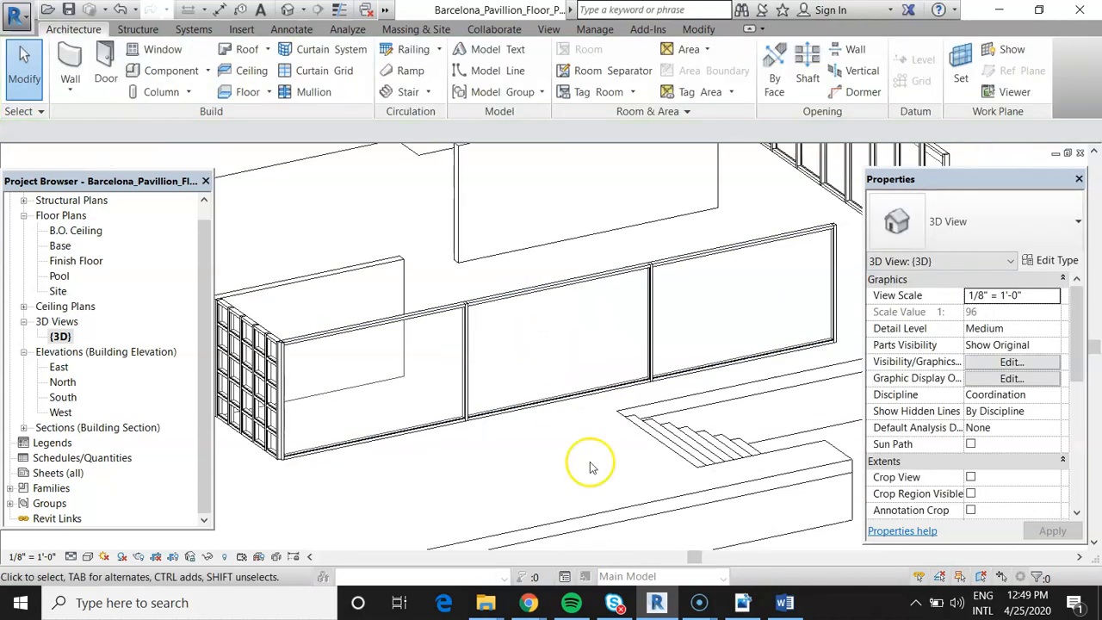
{"action": "middle_click_drag", "start_coordinate": [597, 444], "coordinate": [591, 445], "text": "shift"}
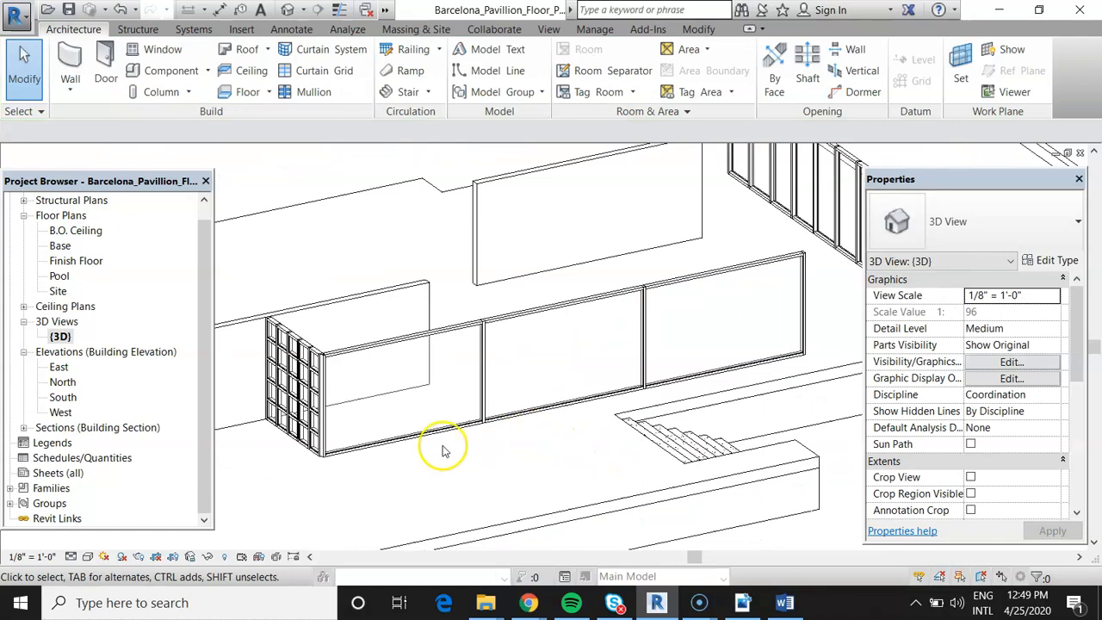
{"action": "scroll", "coordinate": [492, 359], "scroll_direction": "down", "scroll_amount": 1}
{"action": "mouse_move", "coordinate": [442, 424]}
{"action": "middle_mouse_down", "text": "shift"}
{"action": "mouse_move", "coordinate": [462, 428]}
{"action": "mouse_move", "coordinate": [440, 413]}
{"action": "middle_mouse_up", "text": "shift"}
{"action": "scroll", "coordinate": [362, 369], "scroll_direction": "down", "scroll_amount": 3}
{"action": "middle_click_drag", "start_coordinate": [362, 369], "coordinate": [494, 334], "text": "shift"}
{"action": "scroll", "coordinate": [354, 364], "scroll_direction": "down", "scroll_amount": 3}
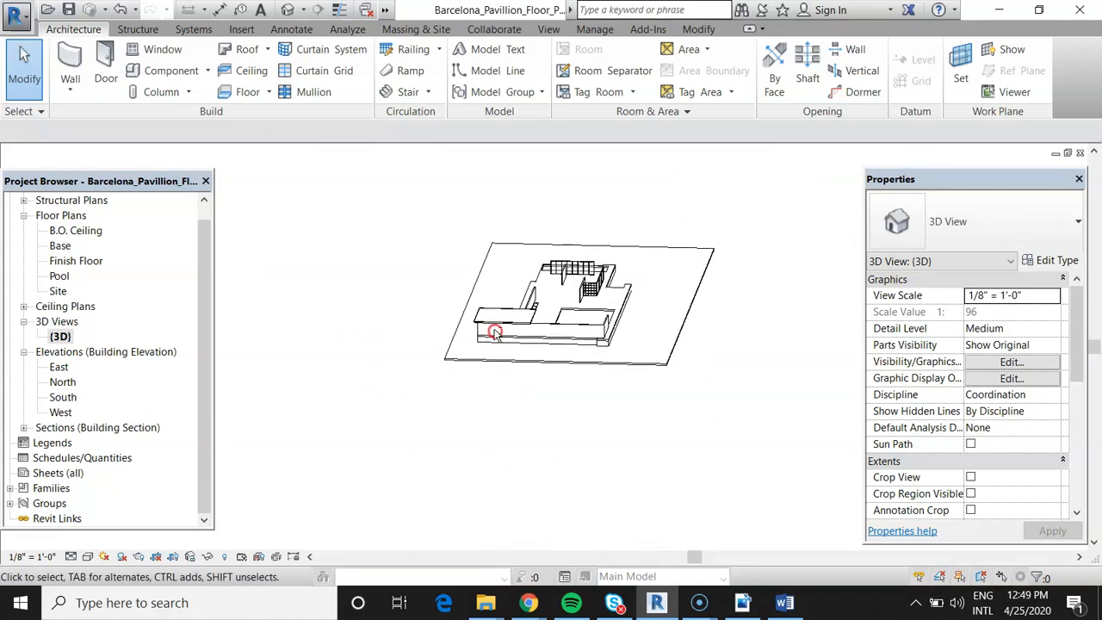
{"action": "scroll", "coordinate": [561, 313], "scroll_direction": "up", "scroll_amount": 6}
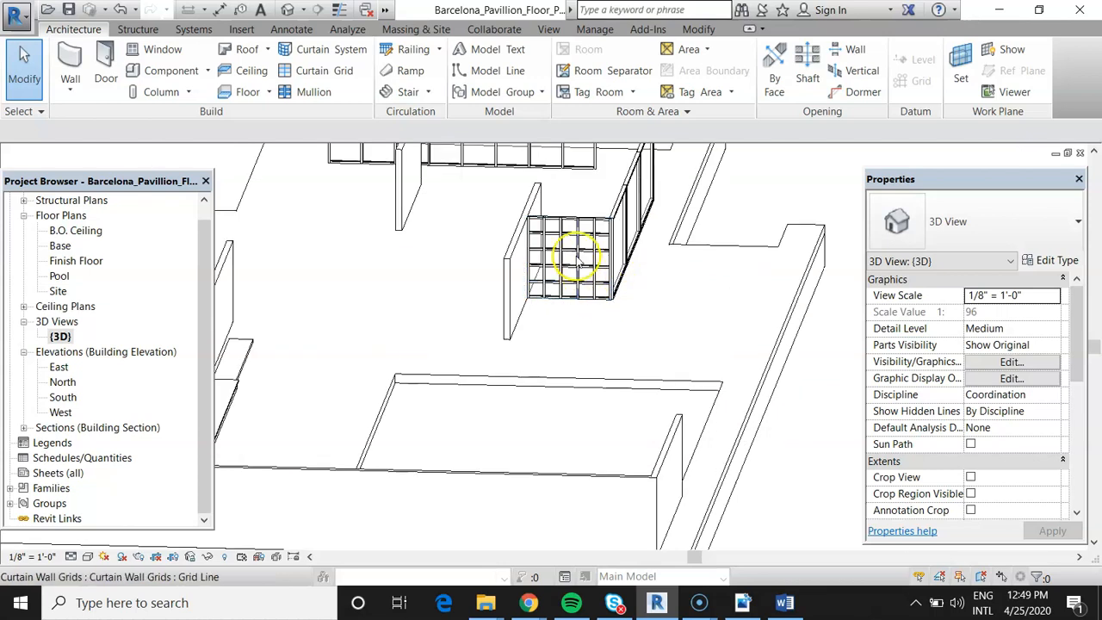
{"action": "scroll", "coordinate": [580, 172], "scroll_direction": "up", "scroll_amount": 5}
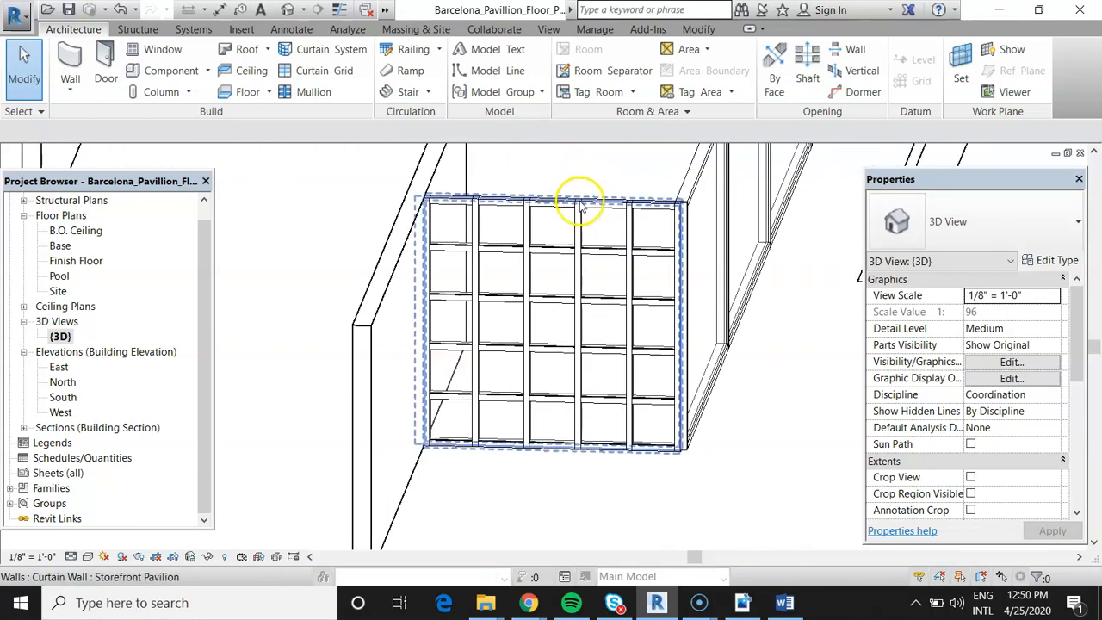
{"action": "left_click", "coordinate": [582, 202]}
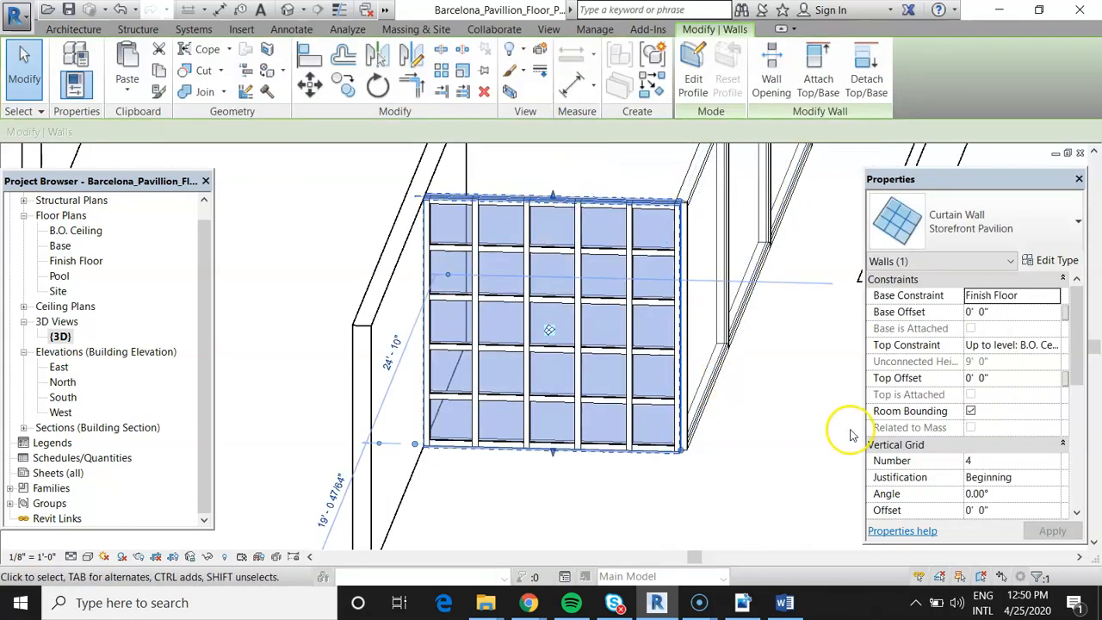
{"action": "left_click_drag", "start_coordinate": [1076, 379], "coordinate": [1079, 434]}
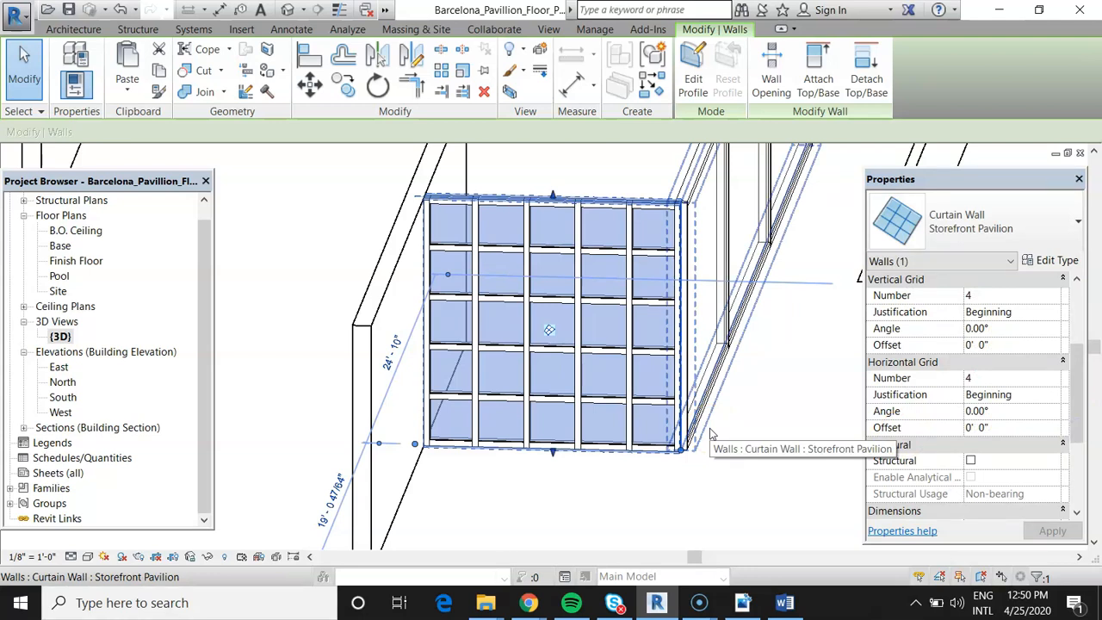
{"action": "left_click", "coordinate": [524, 256]}
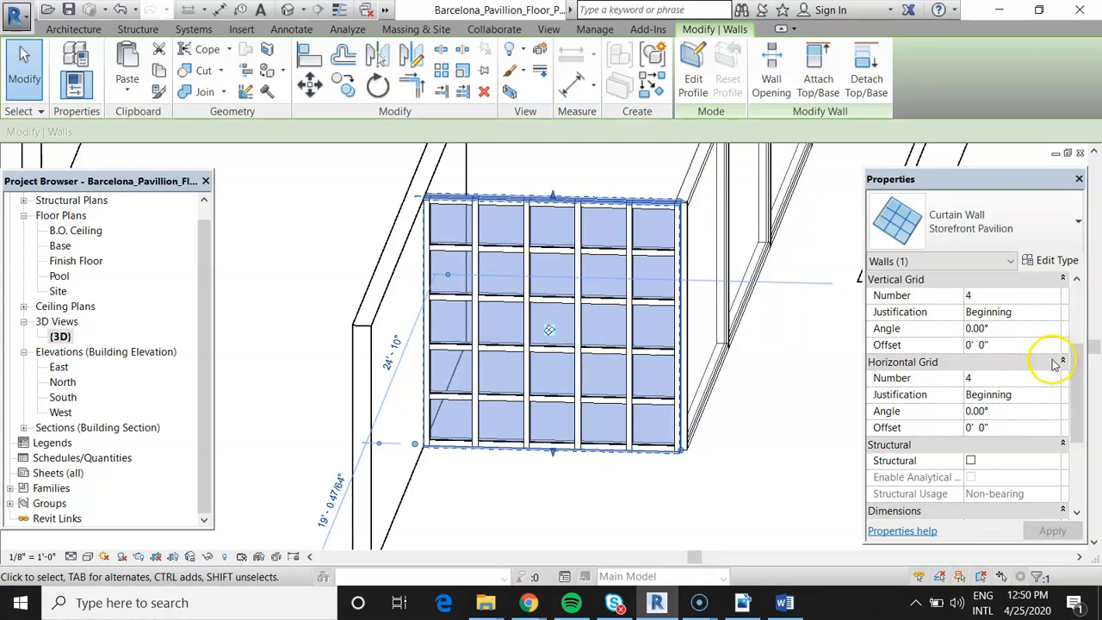
{"action": "left_click", "coordinate": [1022, 379]}
{"action": "left_click", "coordinate": [1056, 383]}
{"action": "left_click", "coordinate": [1052, 532]}
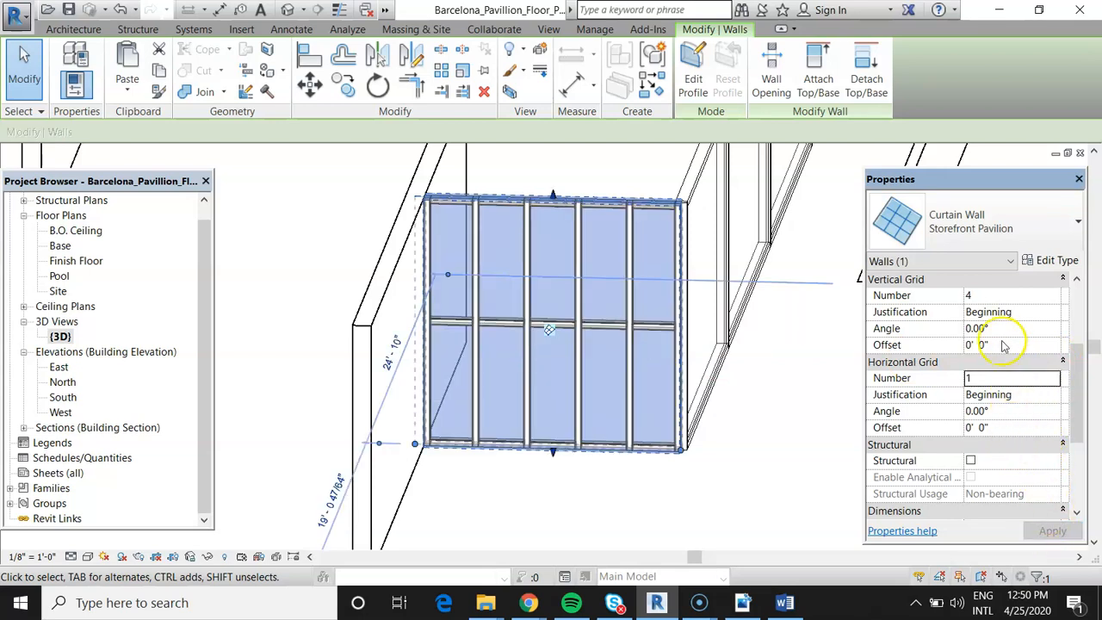
- Set the short curtain wall's vertical grid number to 1 and deselect the wall
{"action": "left_click", "coordinate": [1006, 299]}
{"action": "double_click", "coordinate": [1054, 300]}
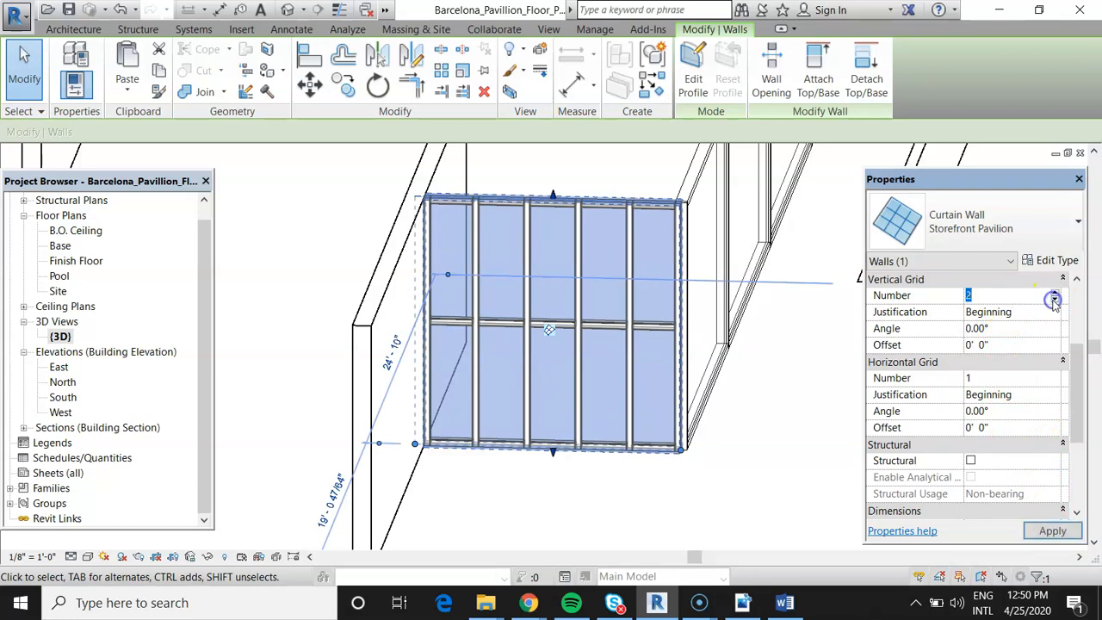
{"action": "left_click", "coordinate": [1051, 531]}
{"action": "left_click", "coordinate": [700, 516]}
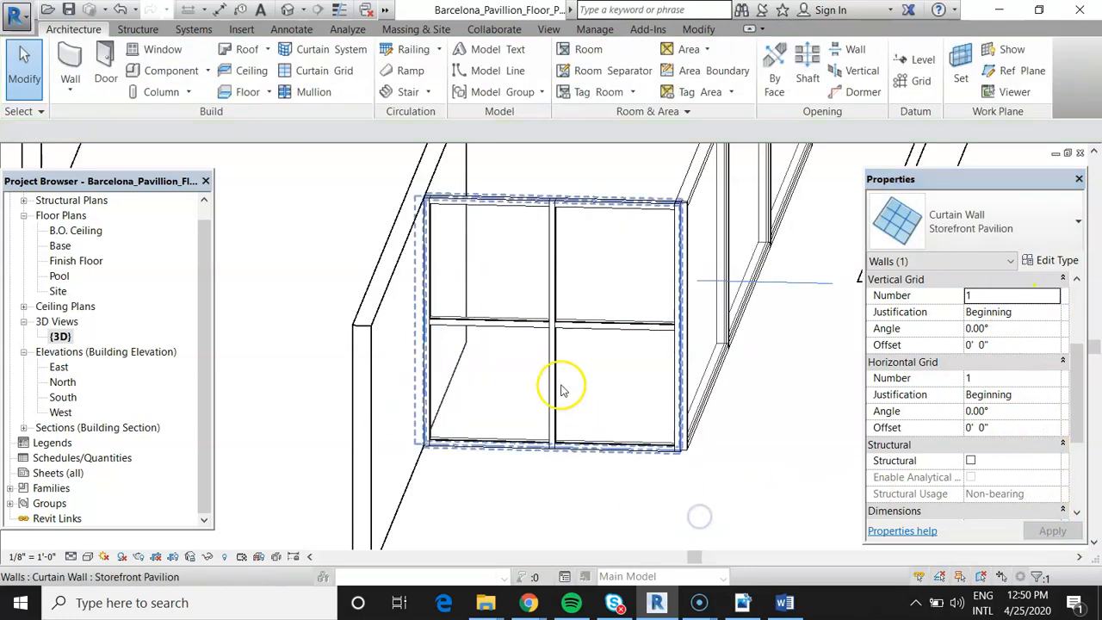
- Unpin and delete the central vertical mullion of the short curtain wall together with its vertical grid line
{"action": "left_click", "coordinate": [549, 322]}
{"action": "scroll", "coordinate": [554, 300], "scroll_direction": "up", "scroll_amount": 1}
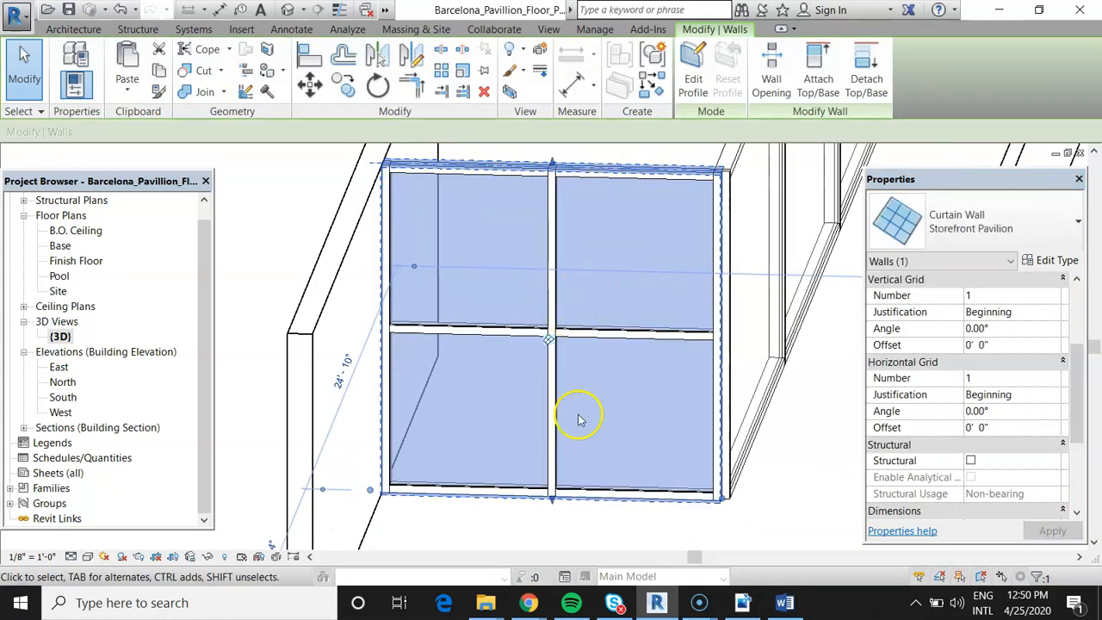
{"action": "left_click", "coordinate": [554, 536]}
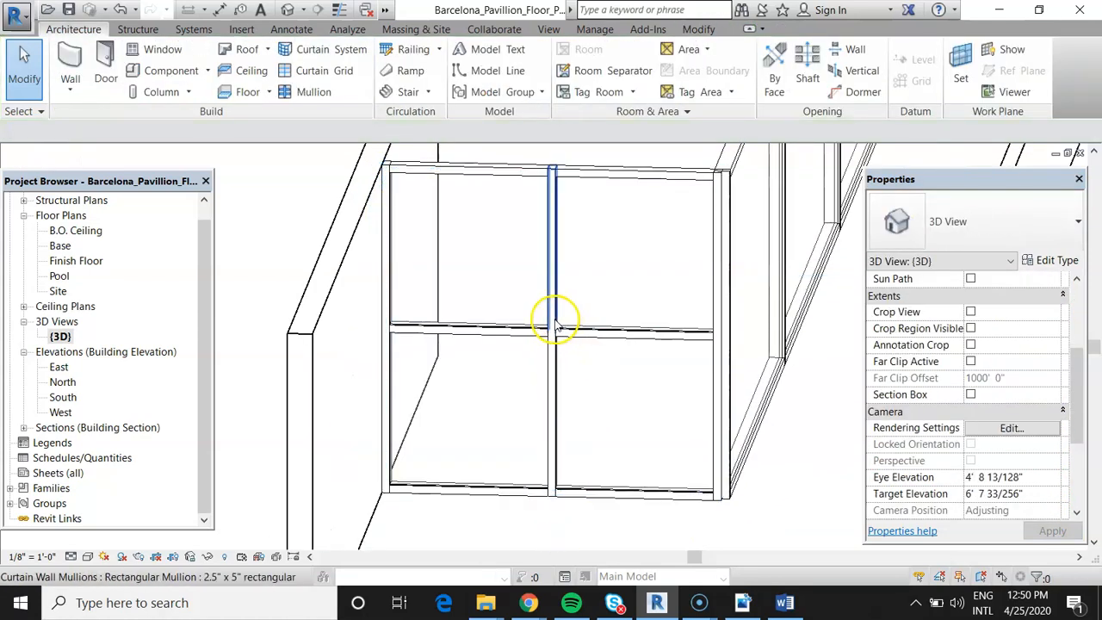
{"action": "left_click", "coordinate": [555, 321]}
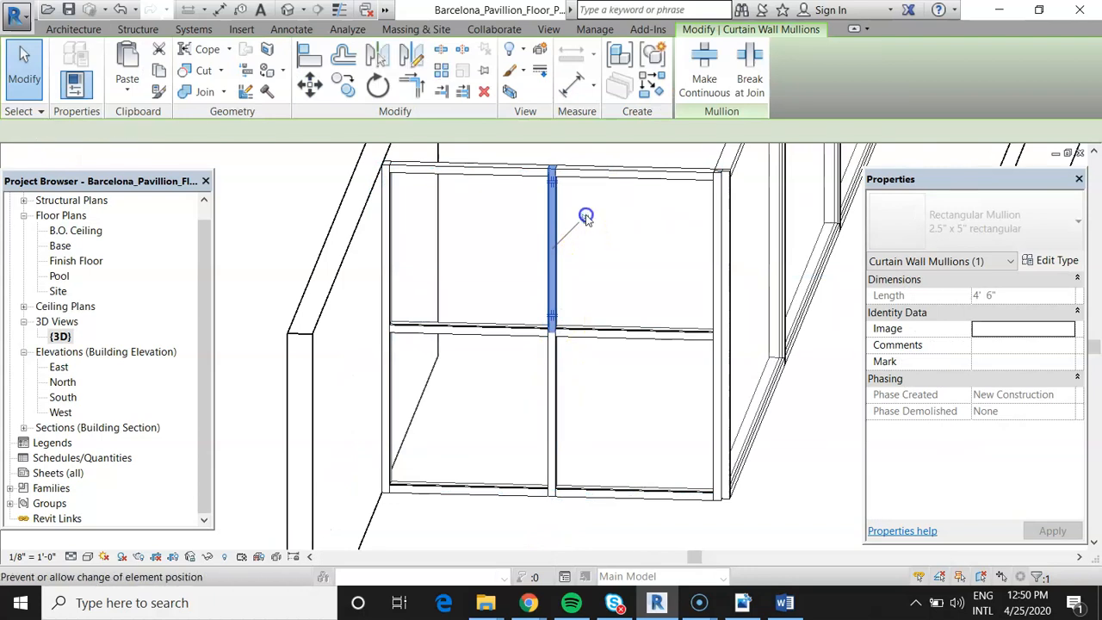
{"action": "key", "text": "Delete"}
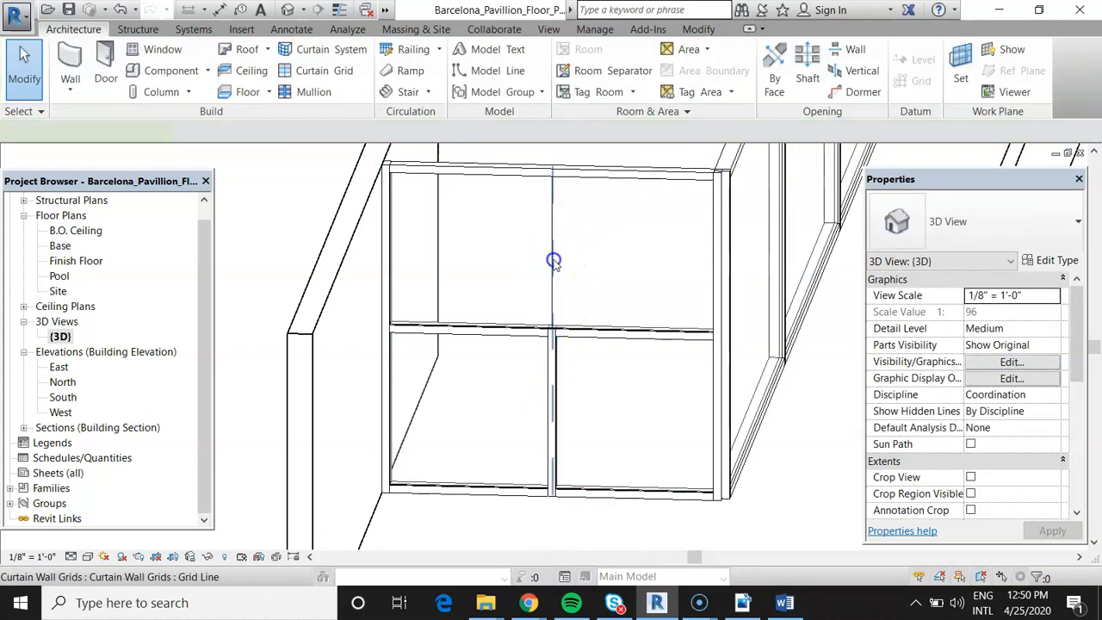
{"action": "left_click", "coordinate": [554, 258]}
{"action": "key", "text": "Delete"}
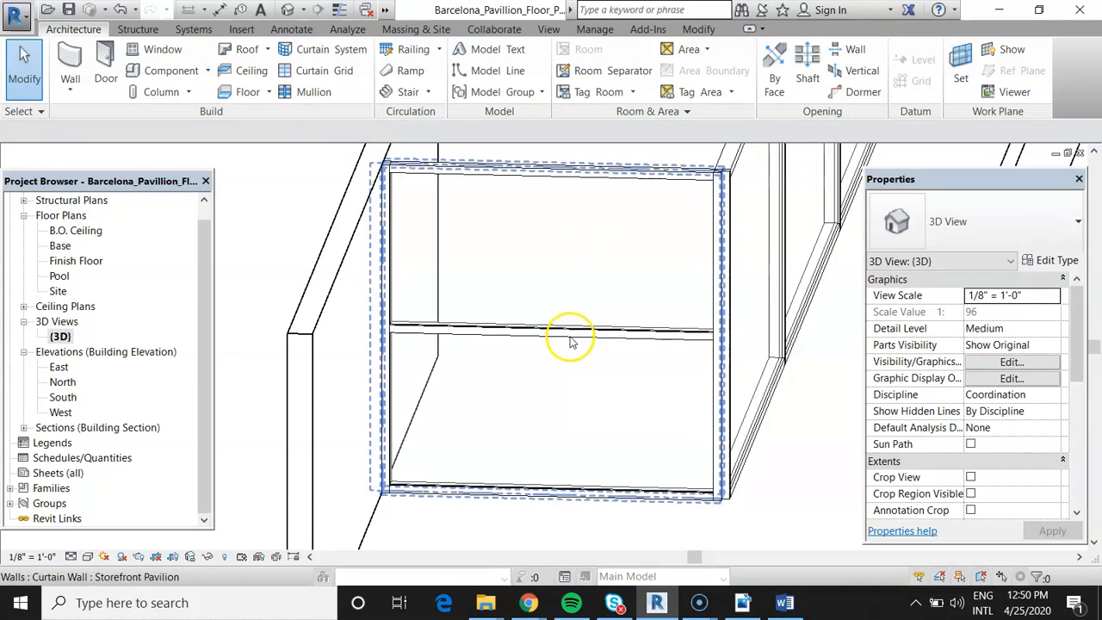
- Unpin and delete the mid-height horizontal mullion of the short curtain wall and the grid line beneath it
{"action": "left_click", "coordinate": [571, 339]}
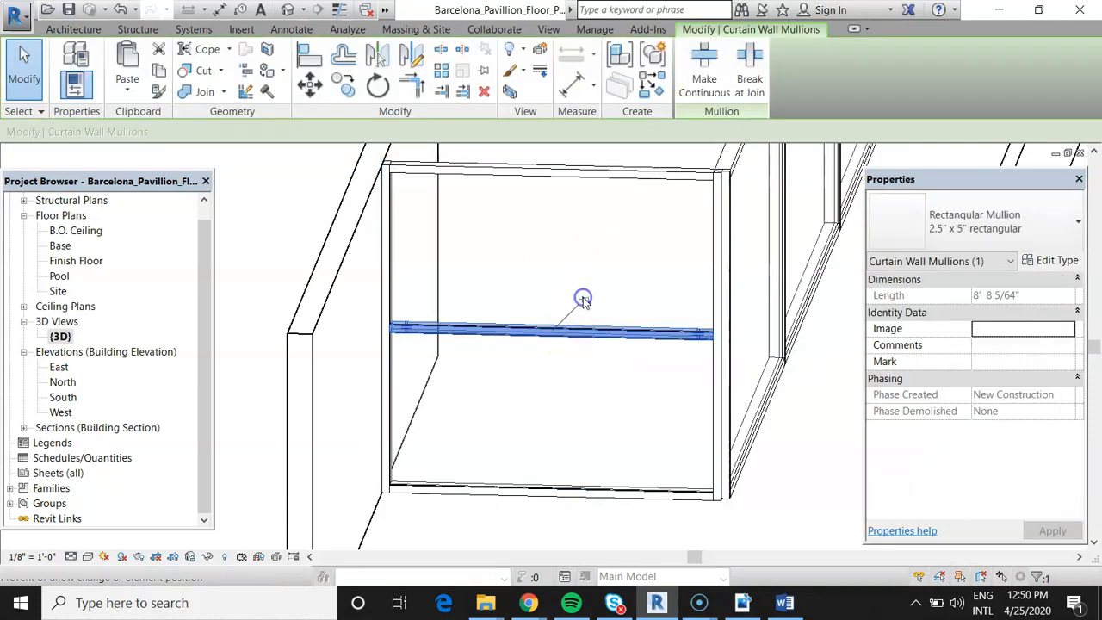
{"action": "key", "text": "Delete"}
{"action": "left_click", "coordinate": [565, 332]}
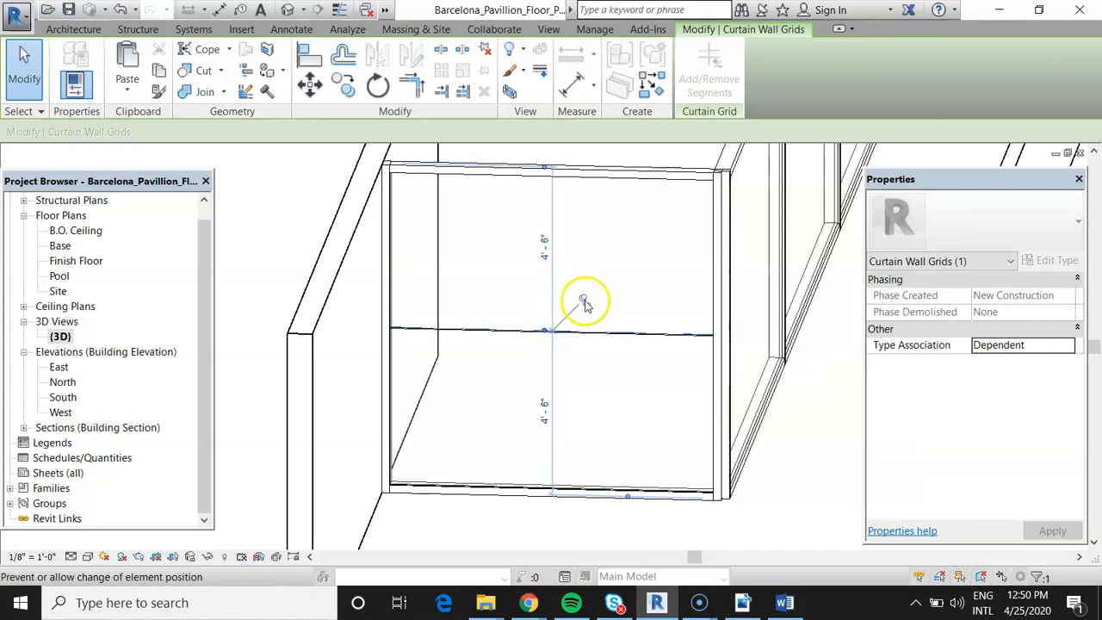
{"action": "left_click", "coordinate": [584, 302]}
{"action": "key", "text": "Delete"}
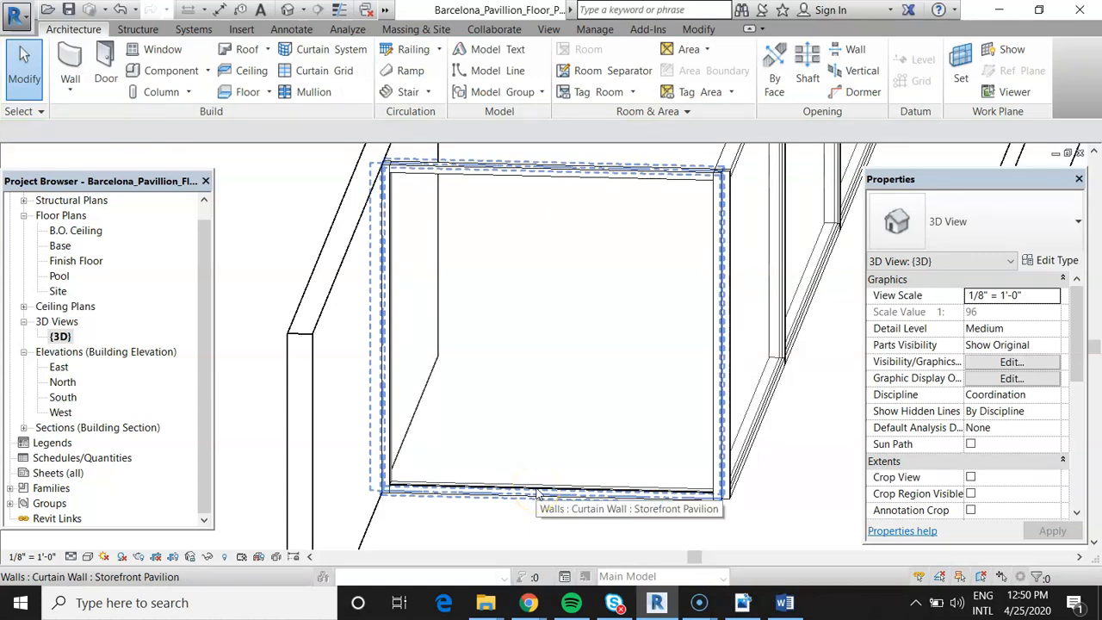
- Cycle through the overlapping elements at the short curtain wall's base to pick the bottom mullion, then unpin and delete it
{"action": "key", "text": "Tab"}
{"action": "key", "text": "Tab"}
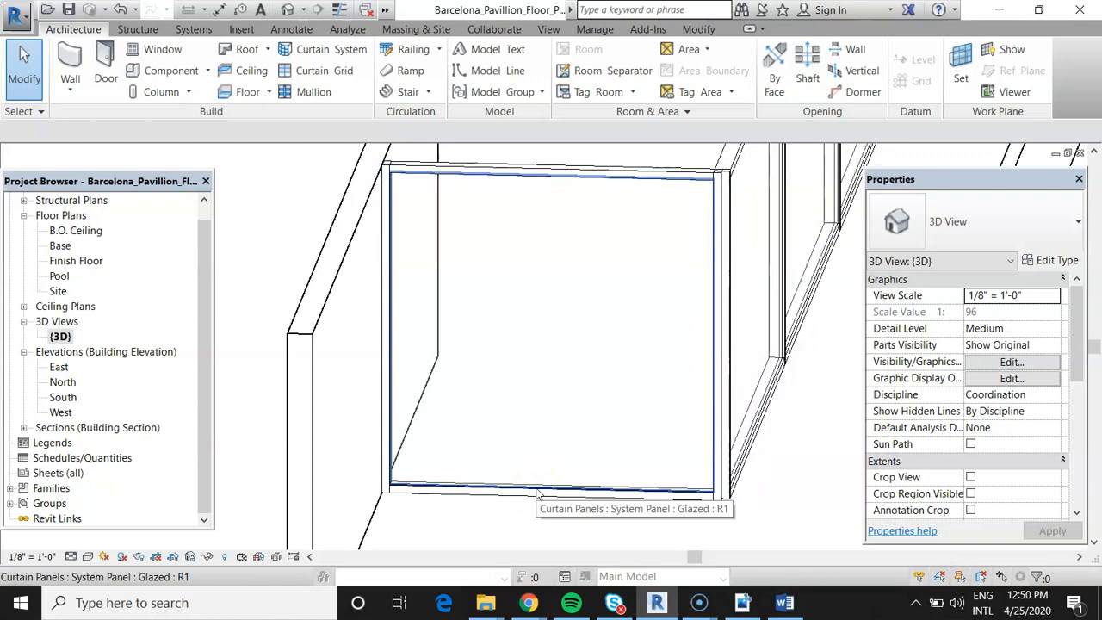
{"action": "key", "text": "Tab"}
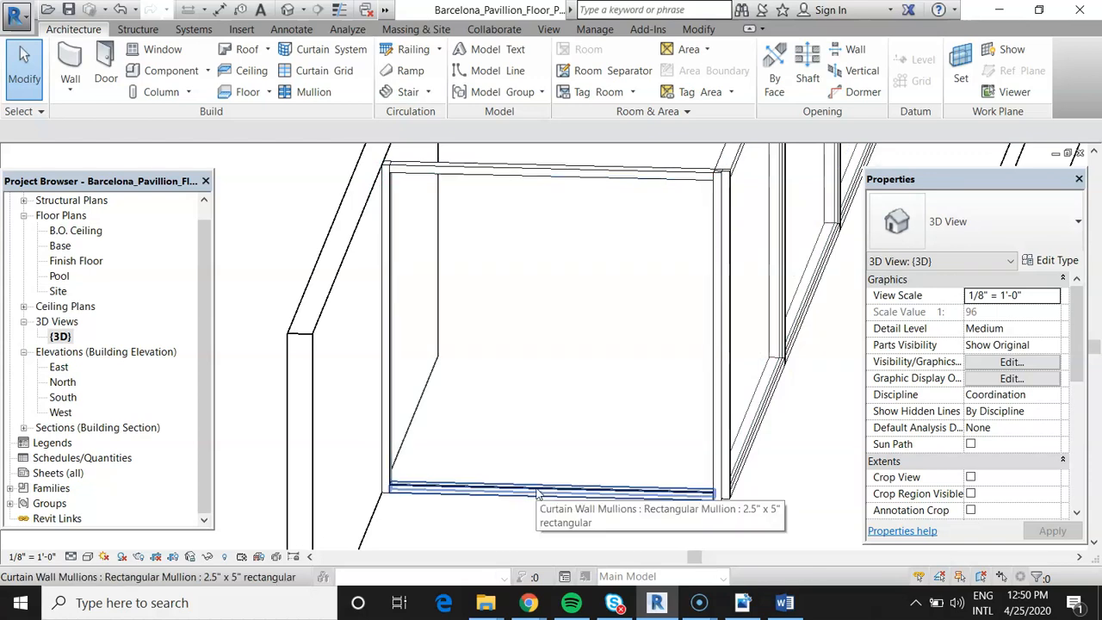
{"action": "left_click", "coordinate": [536, 493]}
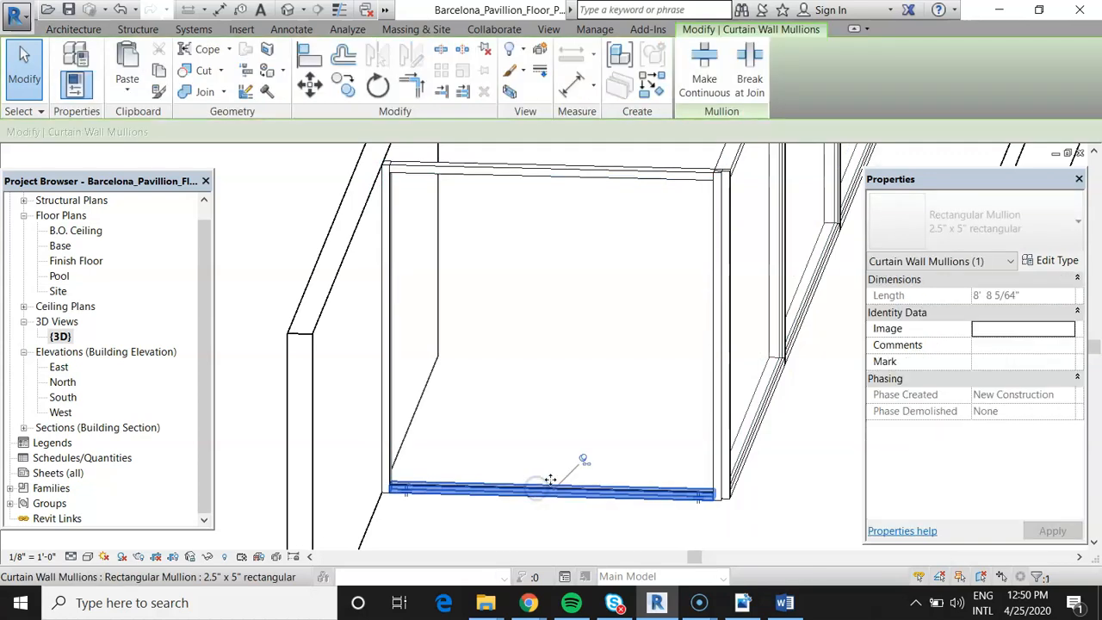
{"action": "key", "text": "Escape"}
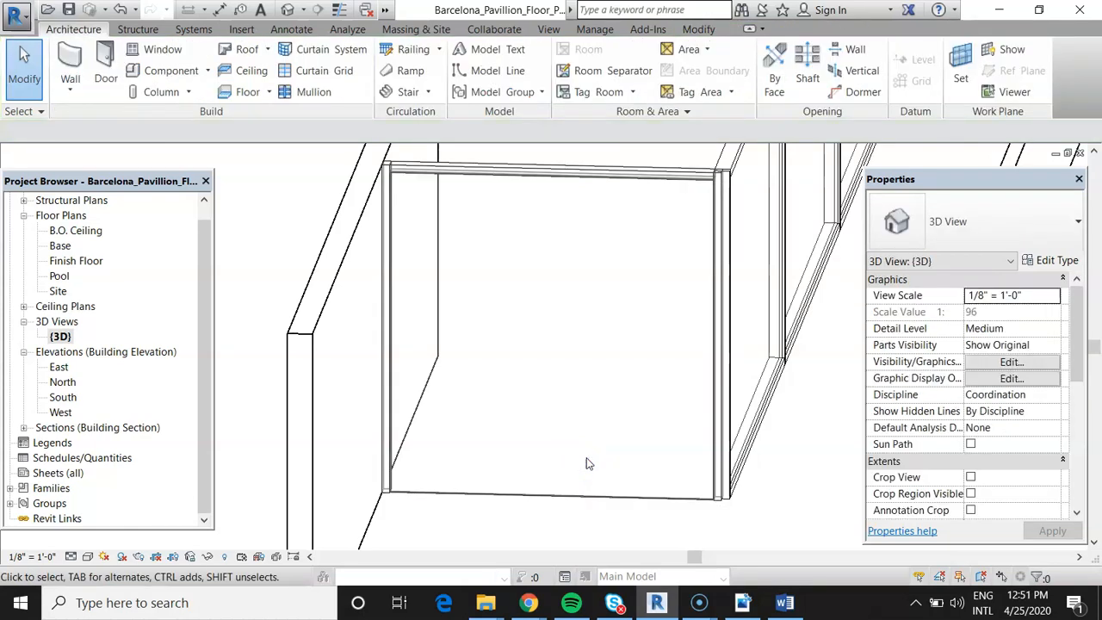
- Switch to the Revit_Review_Storefronts document in Word and review the notes on deleting mullion lines, selecting specific components and adding doors
{"action": "left_click", "coordinate": [783, 600]}
{"action": "left_click", "coordinate": [642, 351]}
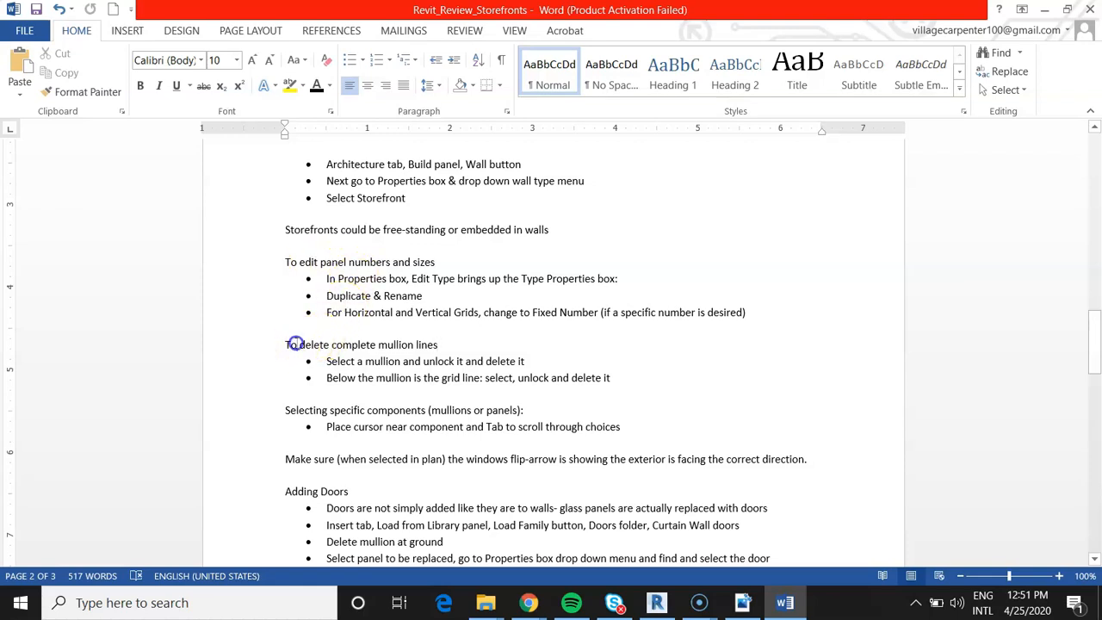
{"action": "left_click_drag", "start_coordinate": [287, 344], "coordinate": [406, 344]}
{"action": "scroll", "coordinate": [368, 370], "scroll_direction": "down", "scroll_amount": 2}
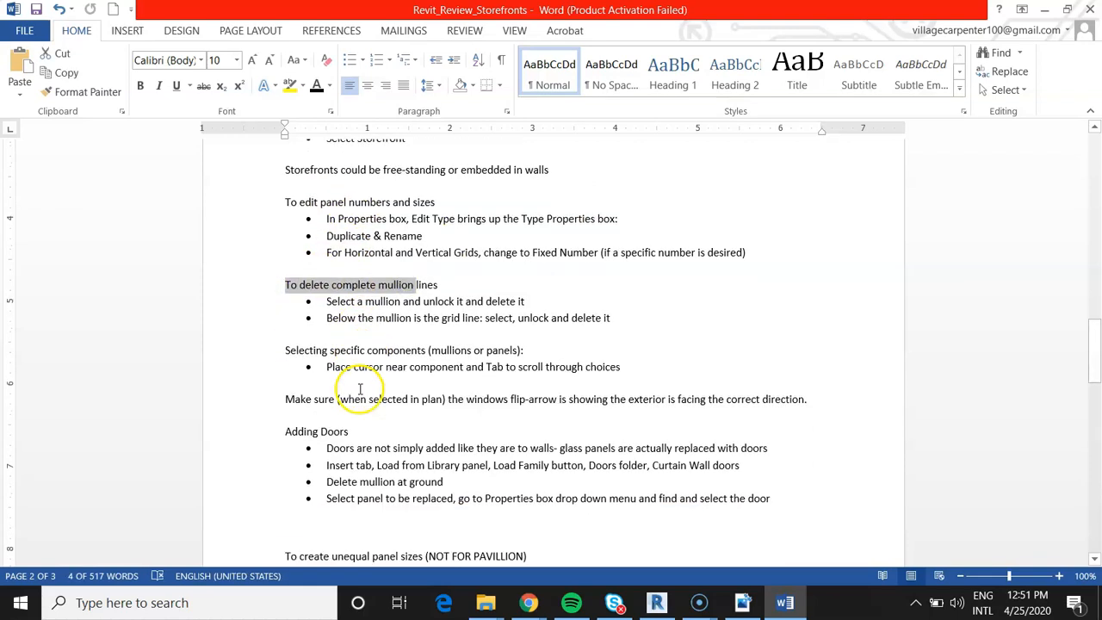
{"action": "left_click", "coordinate": [279, 338]}
{"action": "left_click_drag", "start_coordinate": [279, 339], "coordinate": [542, 358]}
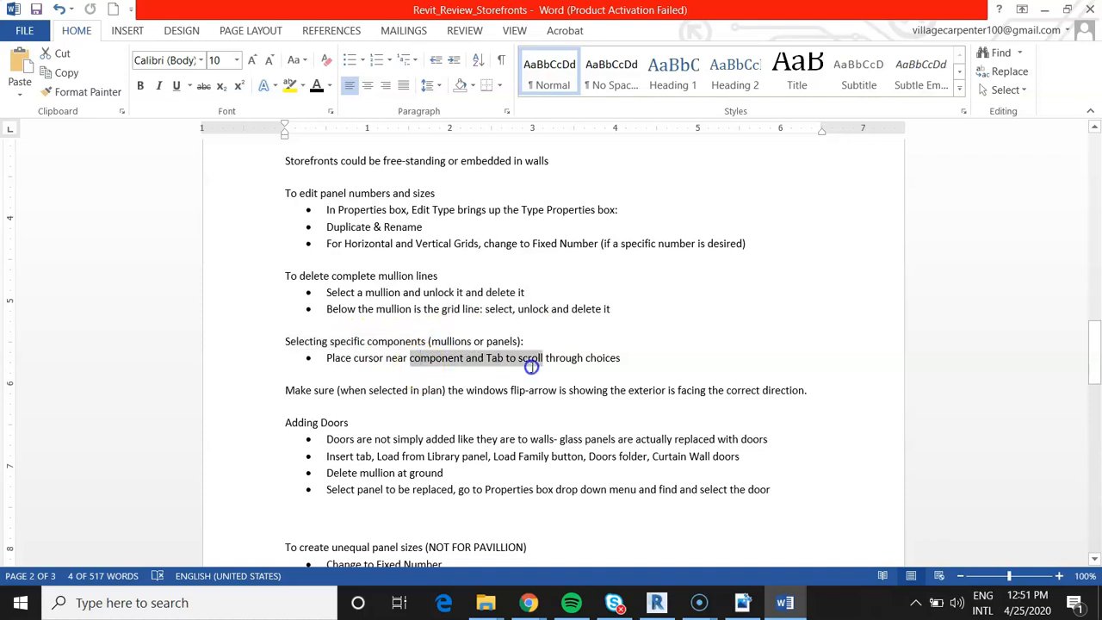
{"action": "scroll", "coordinate": [474, 325], "scroll_direction": "down", "scroll_amount": 3}
{"action": "left_click", "coordinate": [406, 268]}
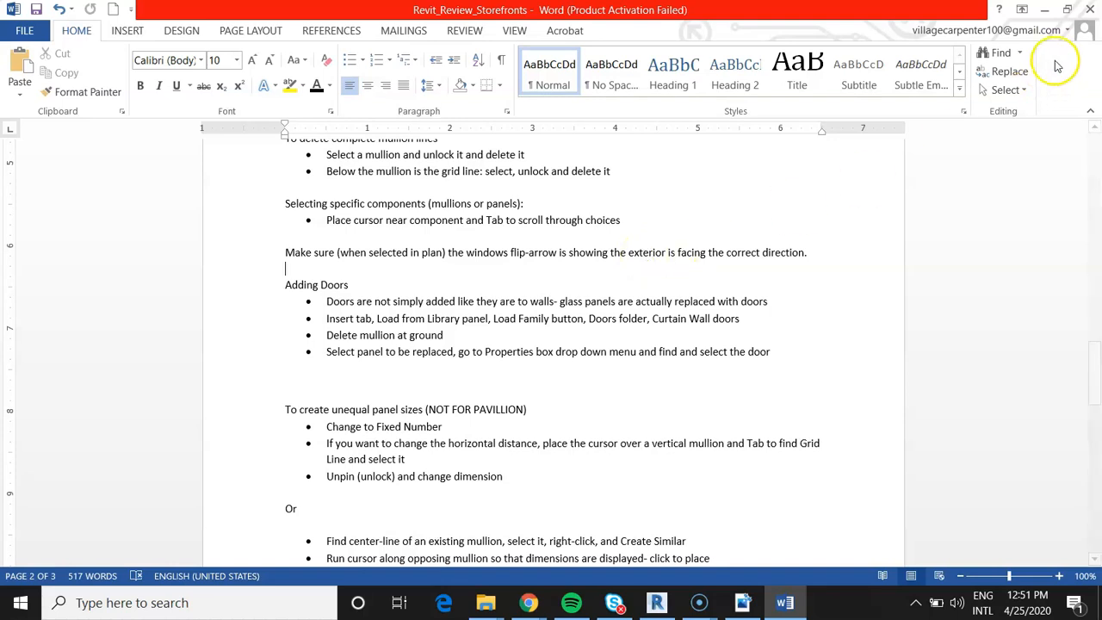
- Switch to Revit, open the Finish Floor plan and check the exterior orientation of the long storefront curtain wall near the stairs
{"action": "left_click", "coordinate": [1046, 11]}
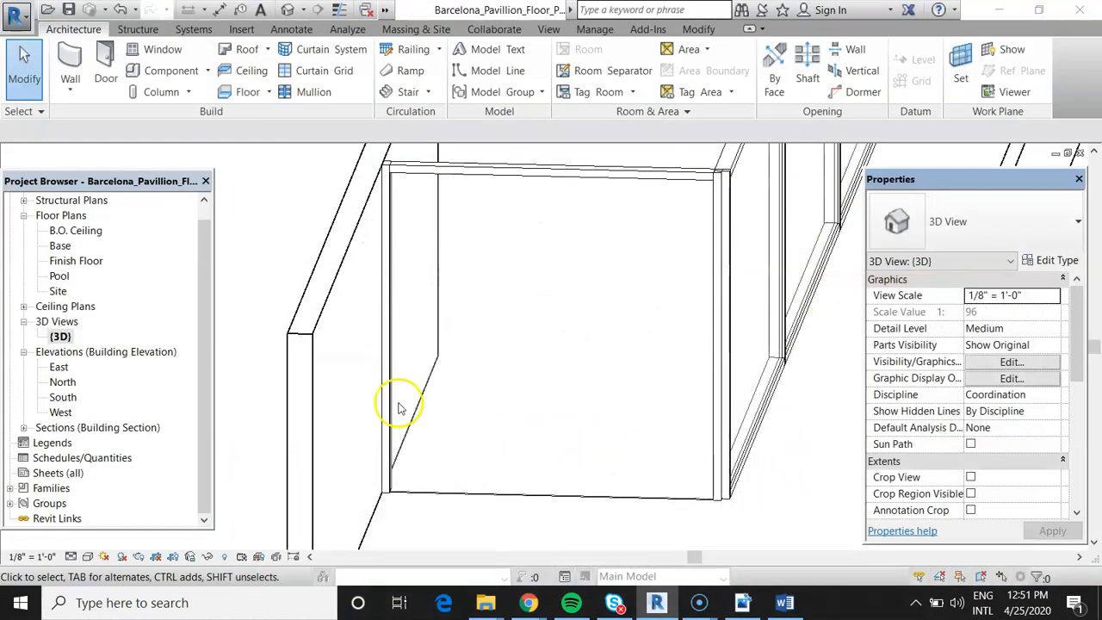
{"action": "double_click", "coordinate": [76, 260]}
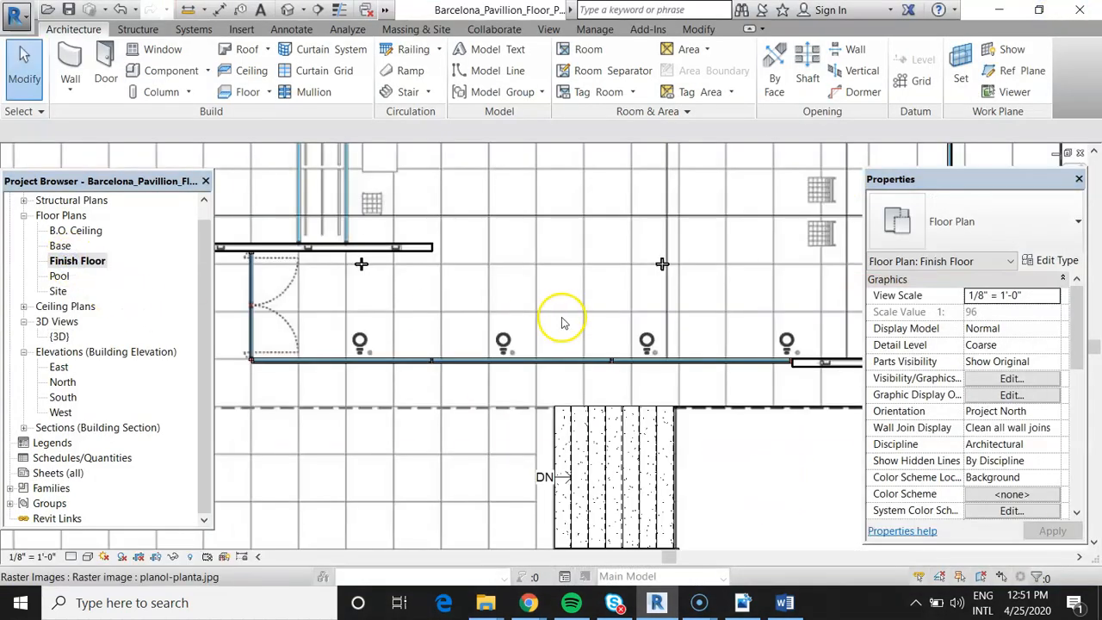
{"action": "scroll", "coordinate": [499, 322], "scroll_direction": "up", "scroll_amount": 2}
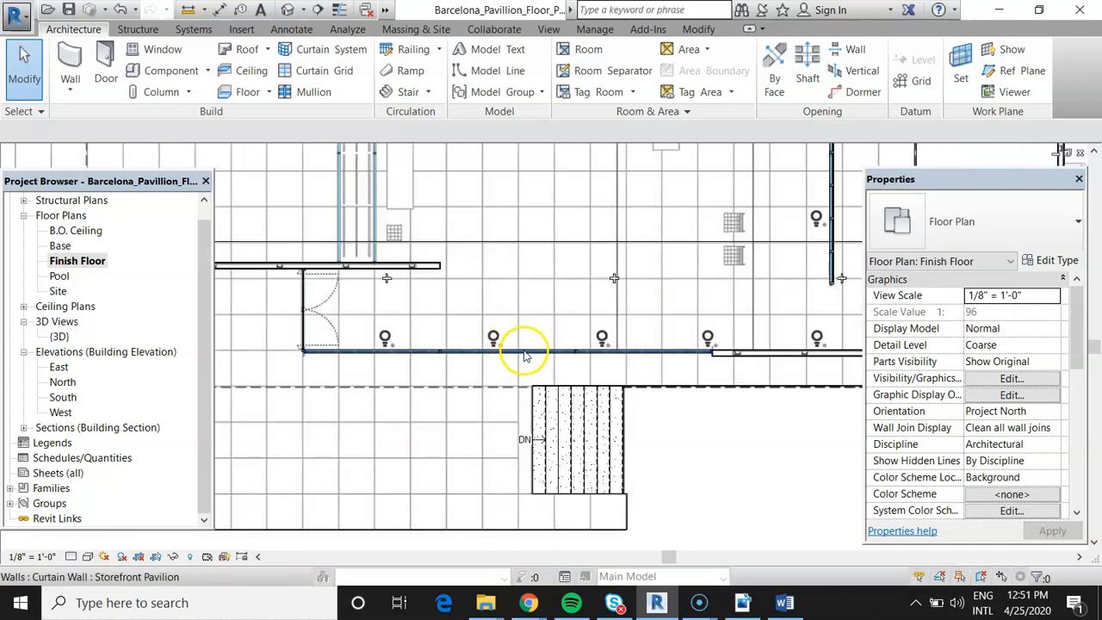
{"action": "left_click", "coordinate": [523, 355]}
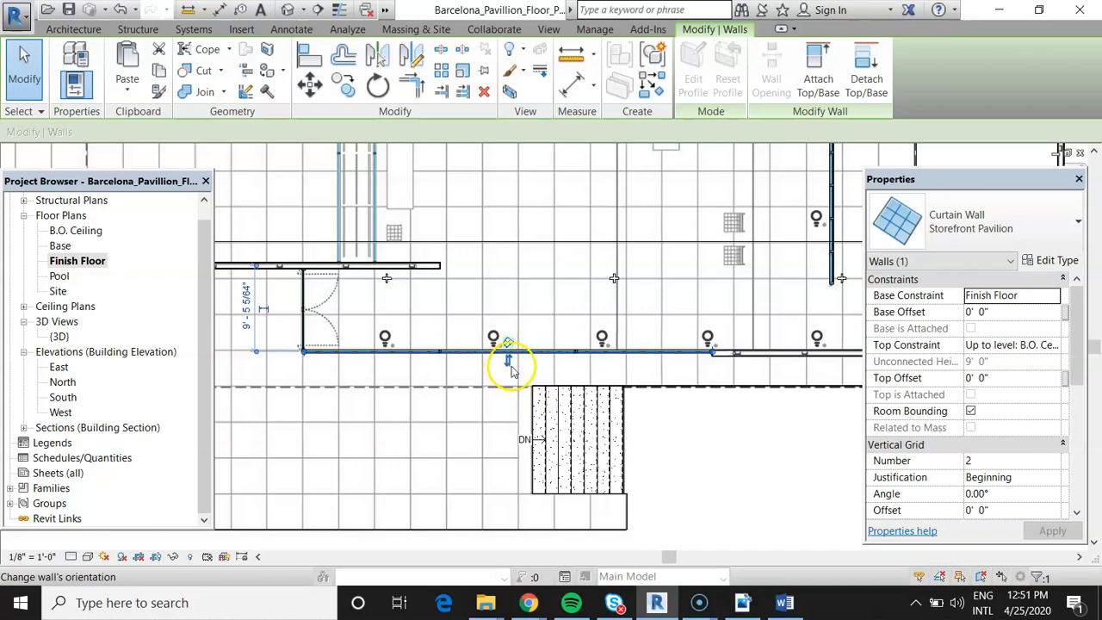
{"action": "scroll", "coordinate": [508, 361], "scroll_direction": "up", "scroll_amount": 3}
{"action": "scroll", "coordinate": [508, 361], "scroll_direction": "up", "scroll_amount": 2}
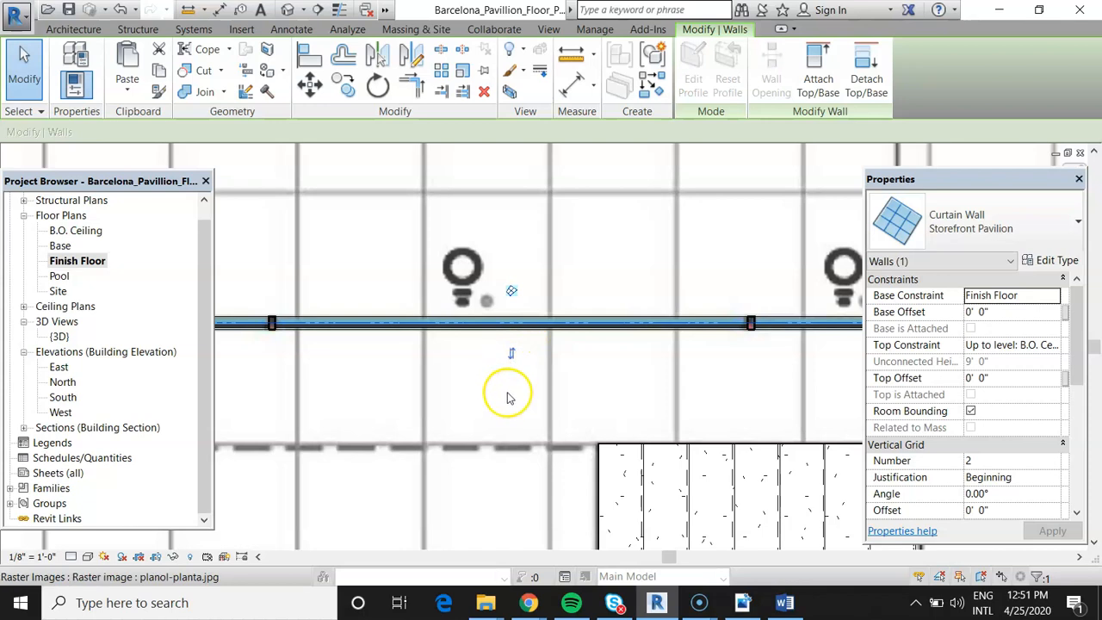
{"action": "scroll", "coordinate": [523, 366], "scroll_direction": "down", "scroll_amount": 2}
{"action": "scroll", "coordinate": [523, 365], "scroll_direction": "down", "scroll_amount": 1}
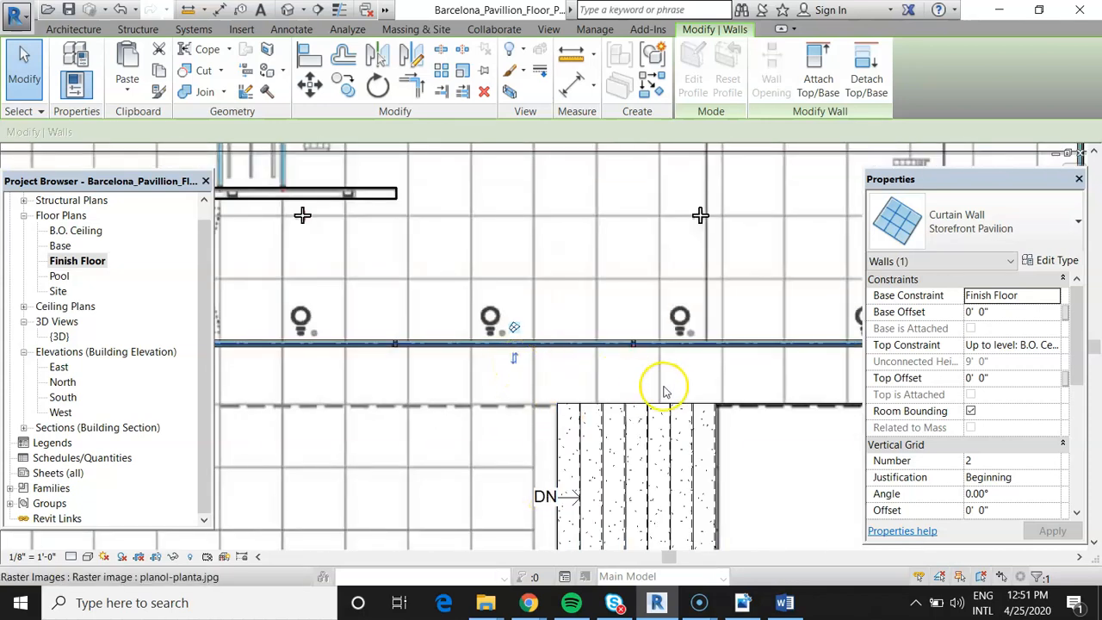
- Check the exterior orientation of the short storefront curtain wall at the double-door opening, then deselect it
{"action": "scroll", "coordinate": [659, 386], "scroll_direction": "down", "scroll_amount": 2}
{"action": "scroll", "coordinate": [336, 337], "scroll_direction": "up", "scroll_amount": 3}
{"action": "left_click", "coordinate": [329, 339]}
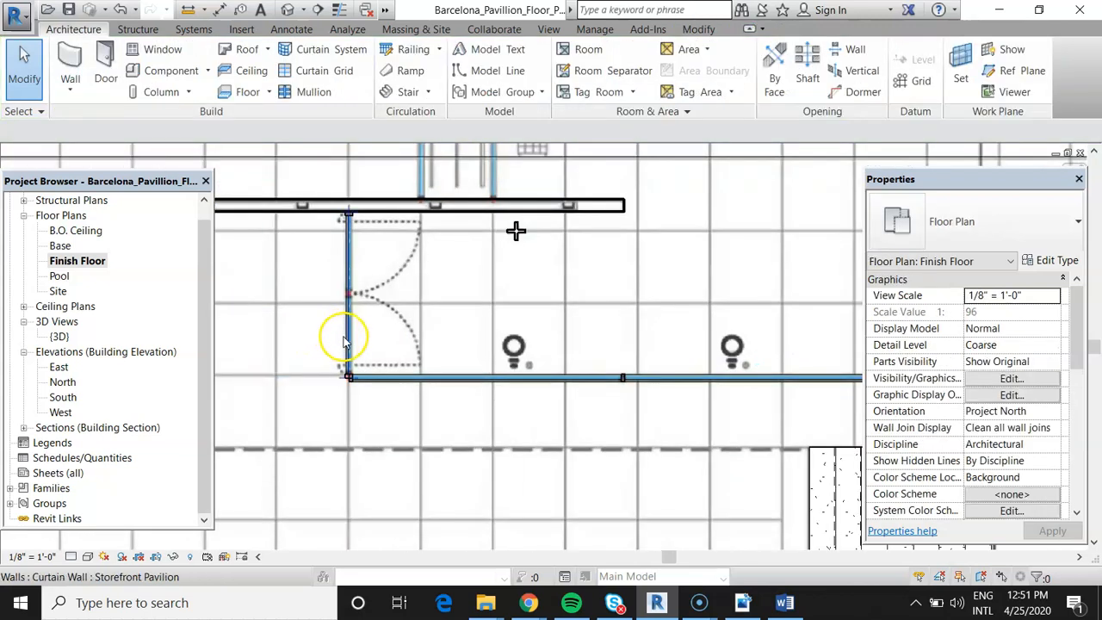
{"action": "left_click", "coordinate": [345, 338]}
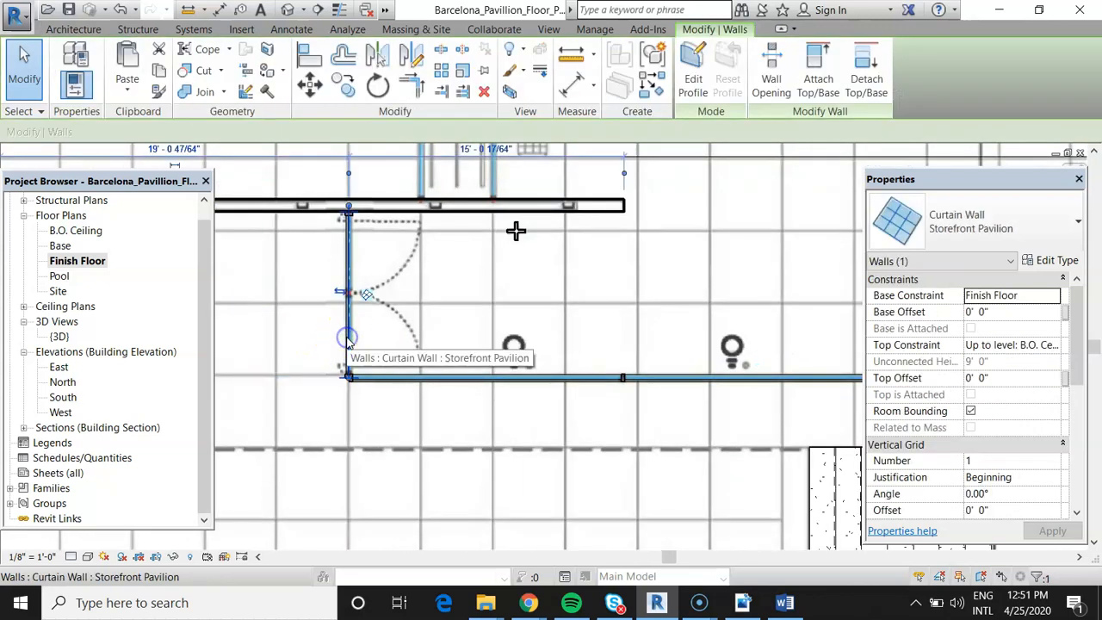
{"action": "left_click", "coordinate": [293, 293]}
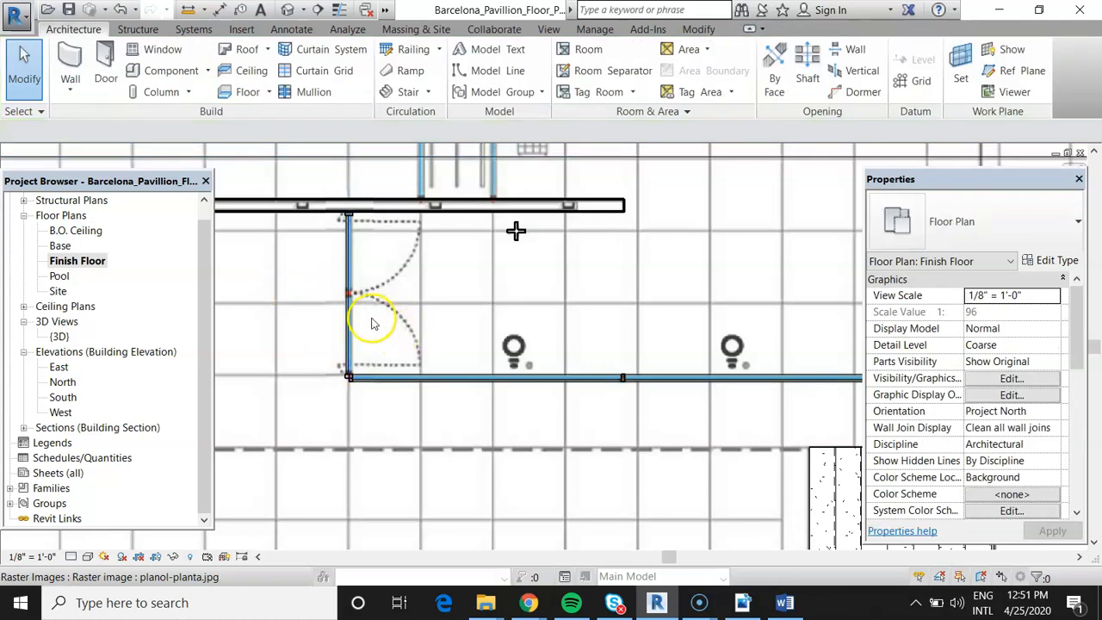
{"action": "scroll", "coordinate": [374, 319], "scroll_direction": "down", "scroll_amount": 3}
- Review the Adding Doors notes on replacing glass panels and loading door families in the Word document, and return to Revit
{"action": "left_click", "coordinate": [784, 603]}
{"action": "left_click", "coordinate": [401, 284]}
{"action": "left_click_drag", "start_coordinate": [326, 301], "coordinate": [540, 301]}
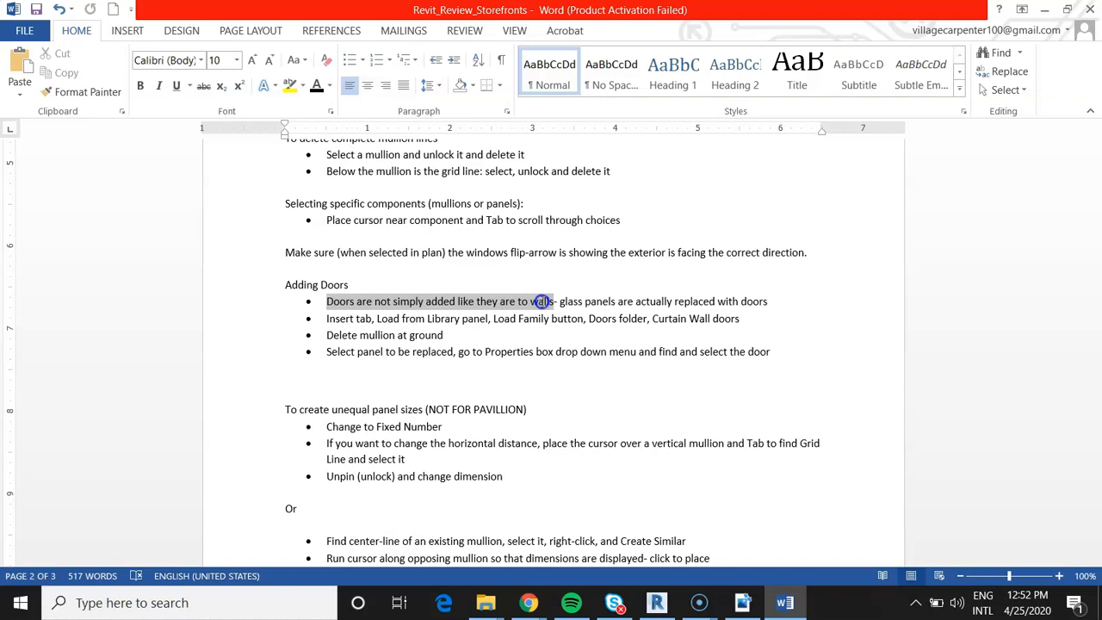
{"action": "left_click_drag", "start_coordinate": [559, 301], "coordinate": [754, 302]}
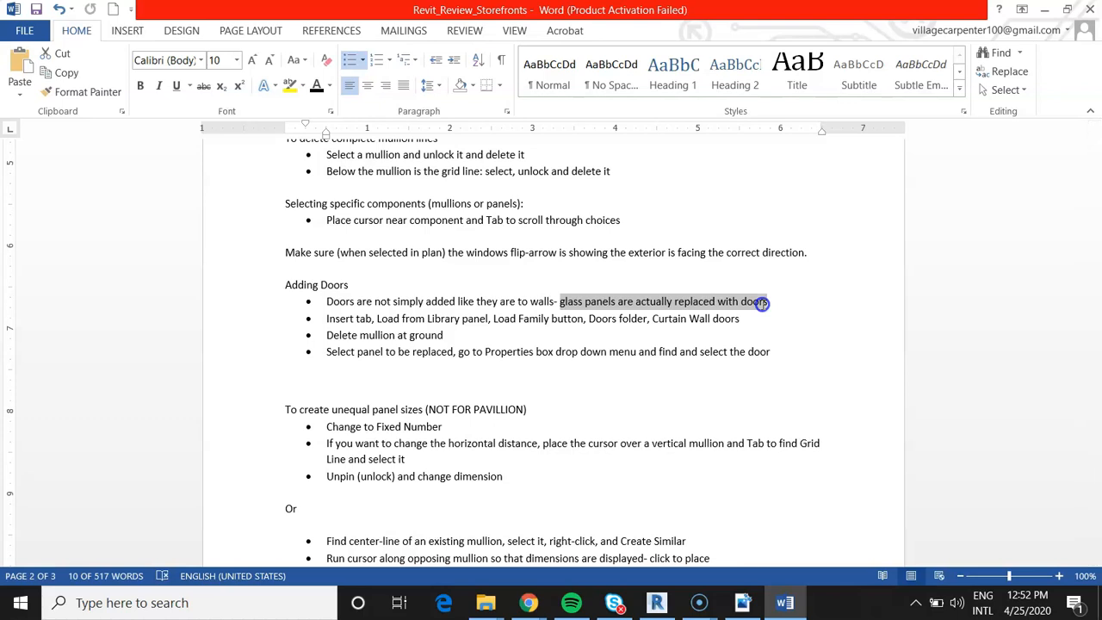
{"action": "left_click_drag", "start_coordinate": [761, 302], "coordinate": [762, 303]}
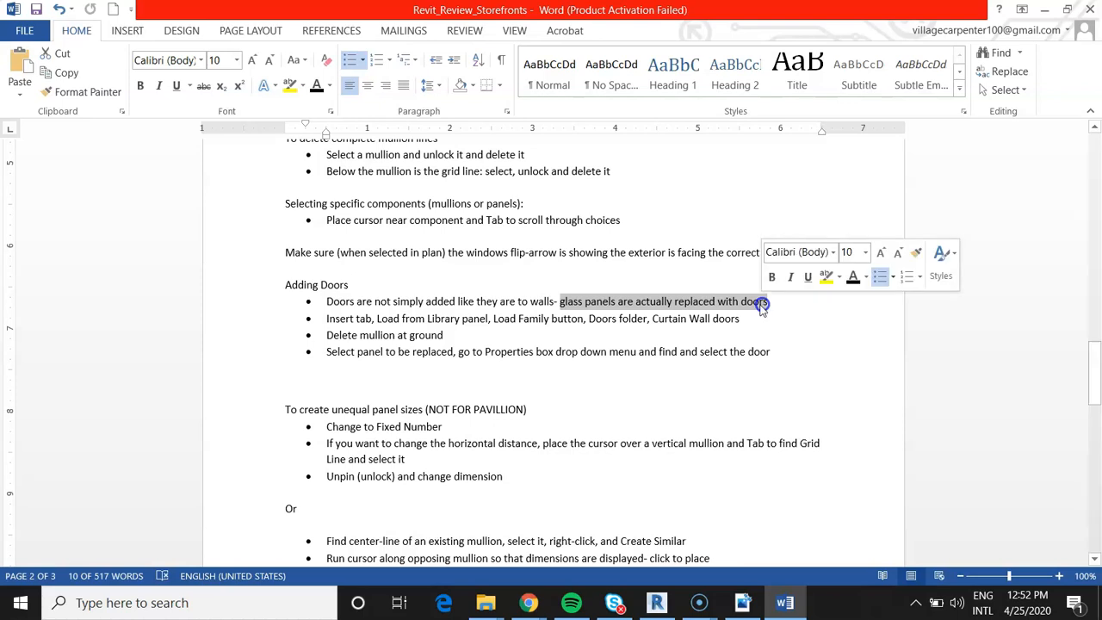
{"action": "left_click_drag", "start_coordinate": [326, 319], "coordinate": [455, 318]}
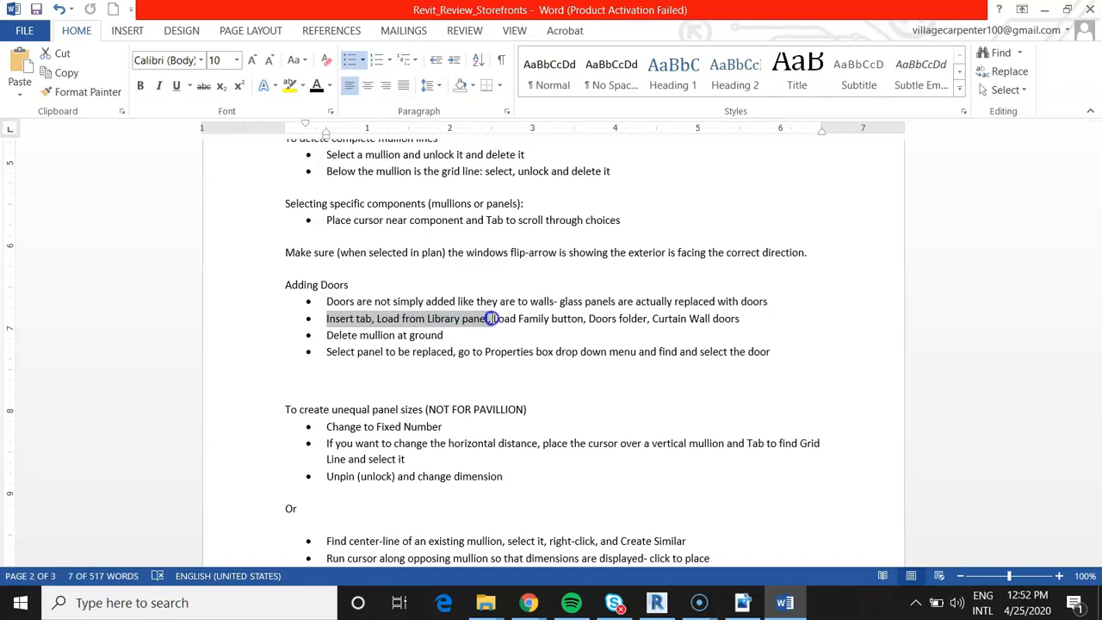
{"action": "left_click_drag", "start_coordinate": [491, 318], "coordinate": [491, 317]}
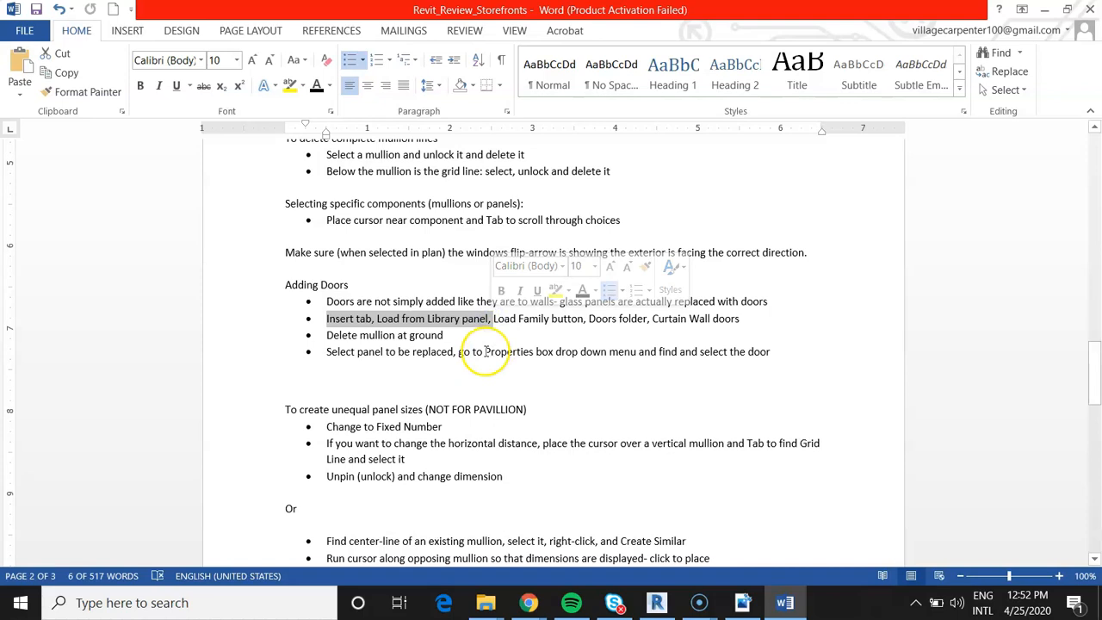
{"action": "left_click", "coordinate": [480, 336]}
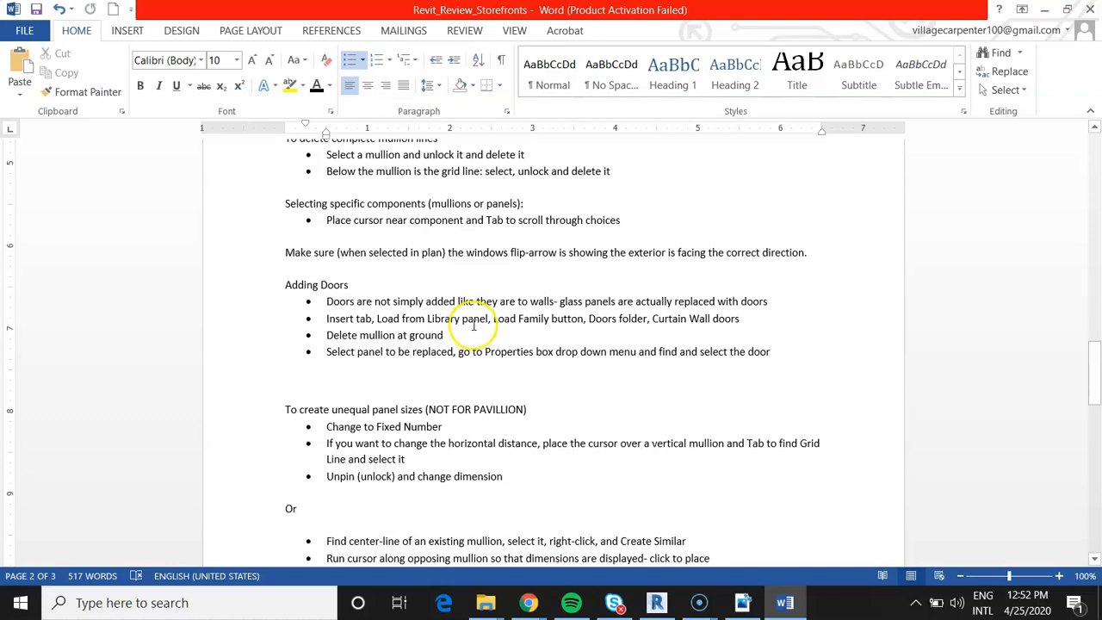
{"action": "left_click", "coordinate": [656, 603]}
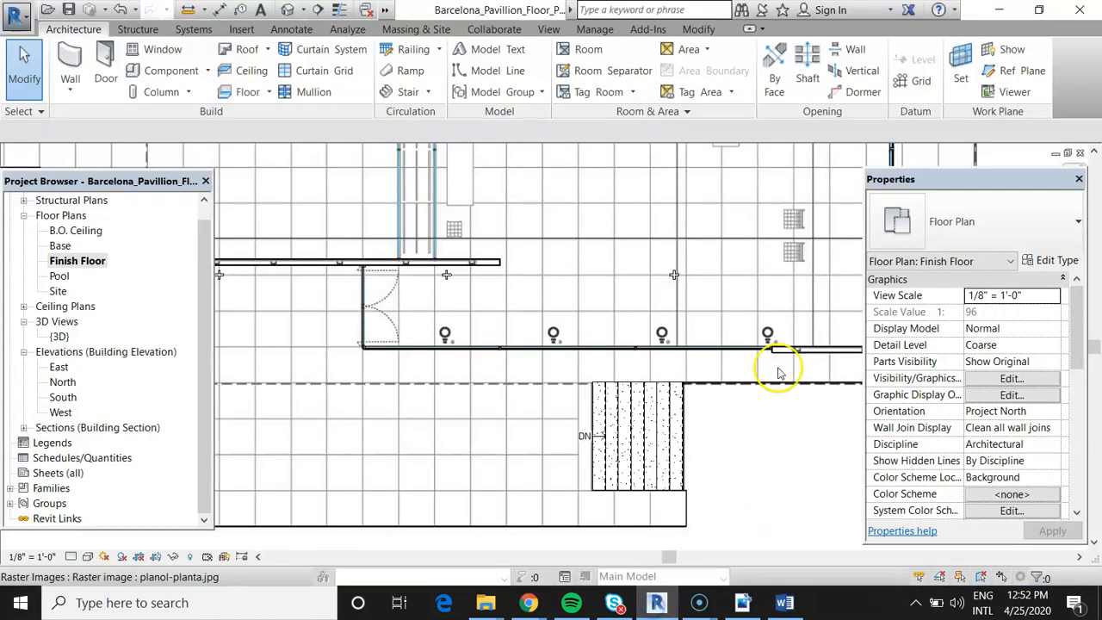
{"action": "left_click", "coordinate": [70, 86]}
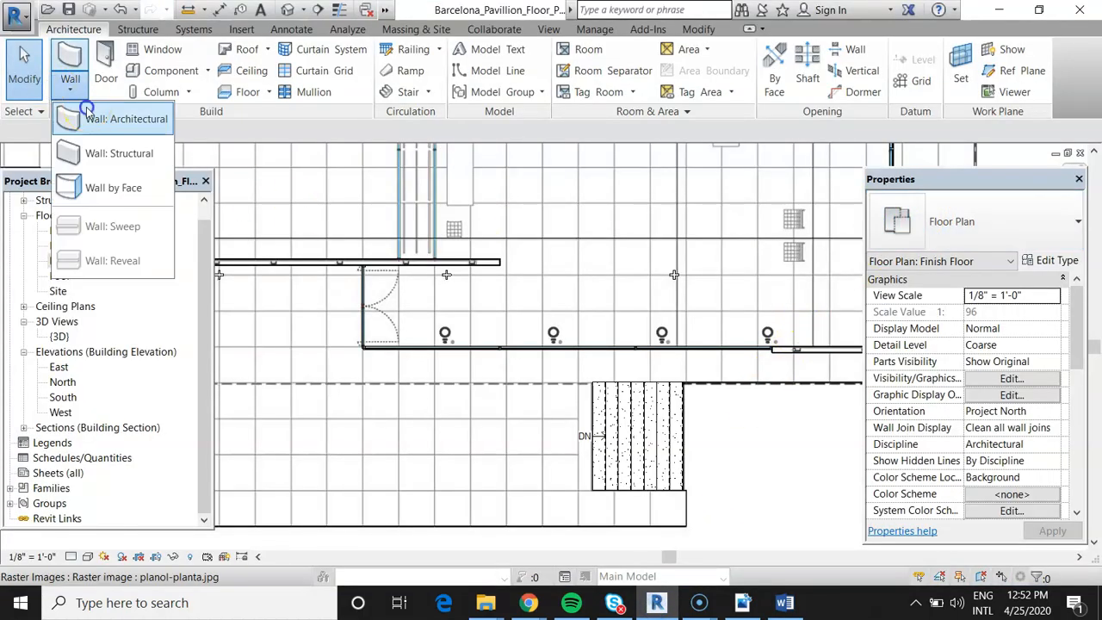
{"action": "left_click", "coordinate": [86, 110]}
{"action": "left_click", "coordinate": [1041, 220]}
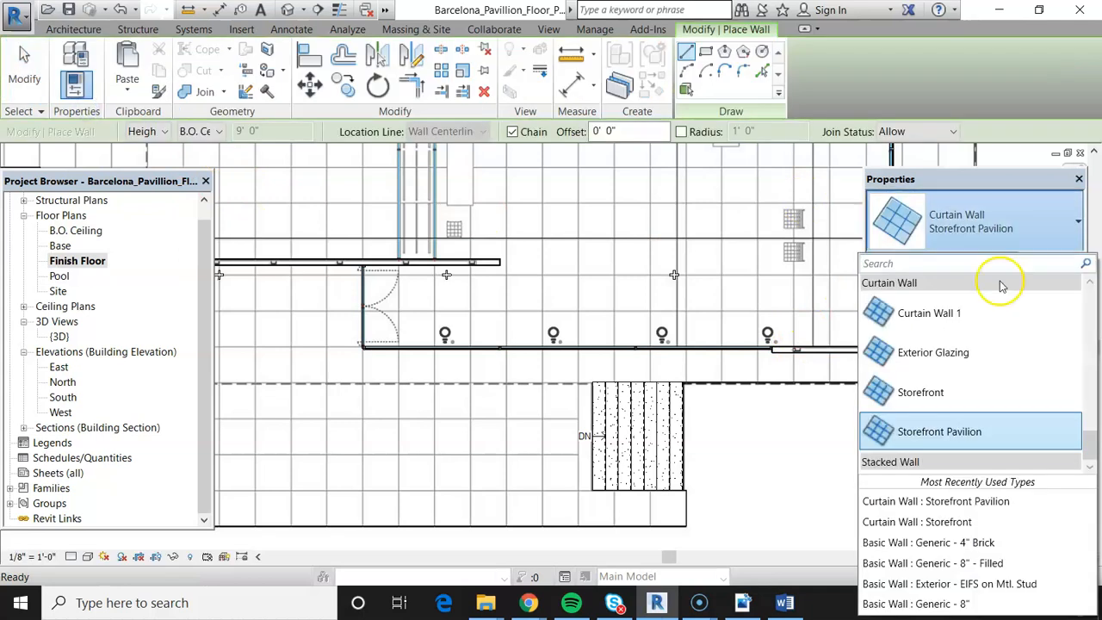
{"action": "scroll", "coordinate": [981, 383], "scroll_direction": "up", "scroll_amount": 4}
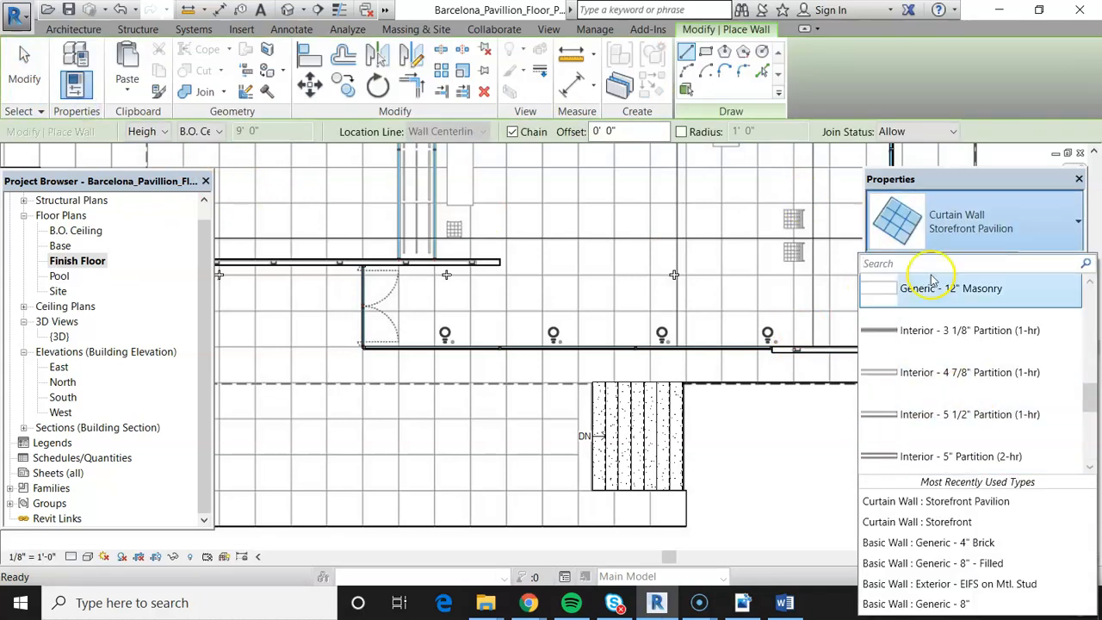
{"action": "left_click", "coordinate": [810, 466]}
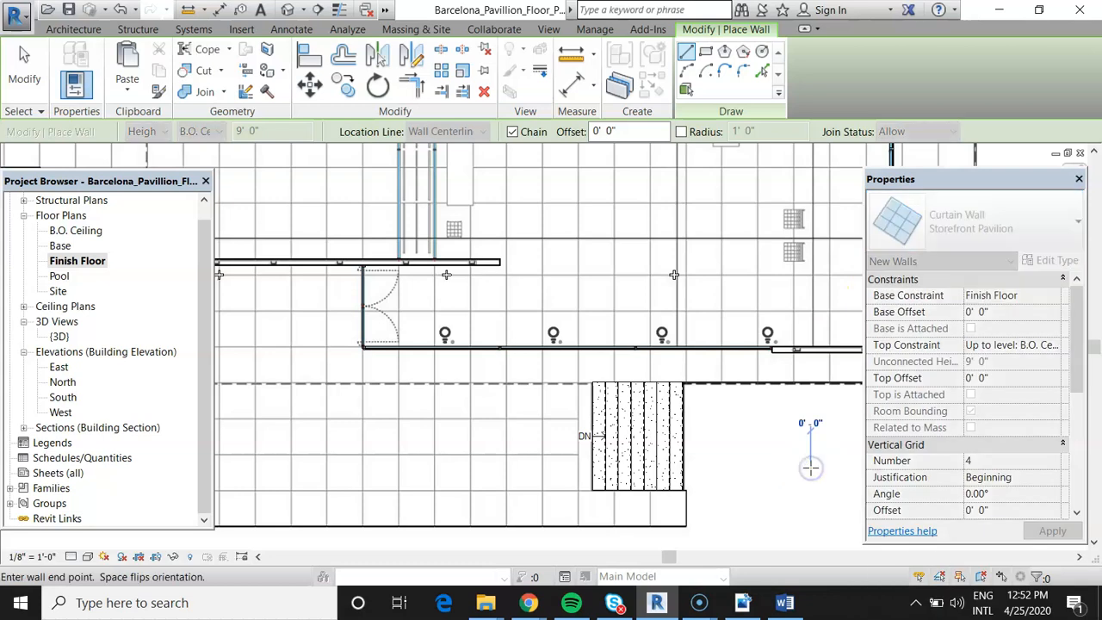
{"action": "left_click", "coordinate": [688, 288]}
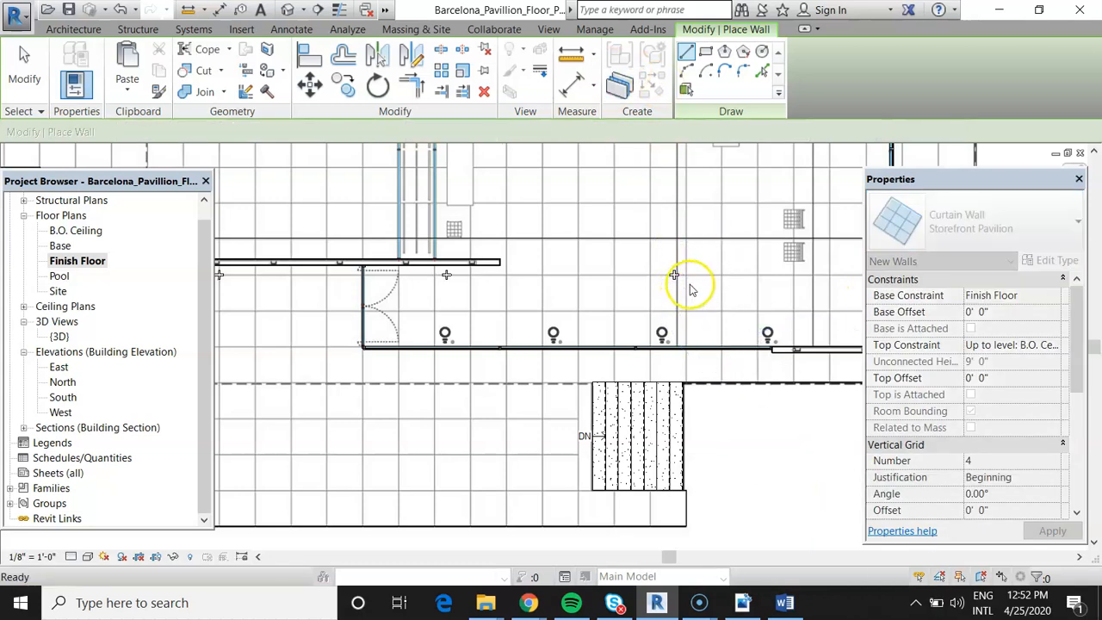
{"action": "key", "text": "Escape"}
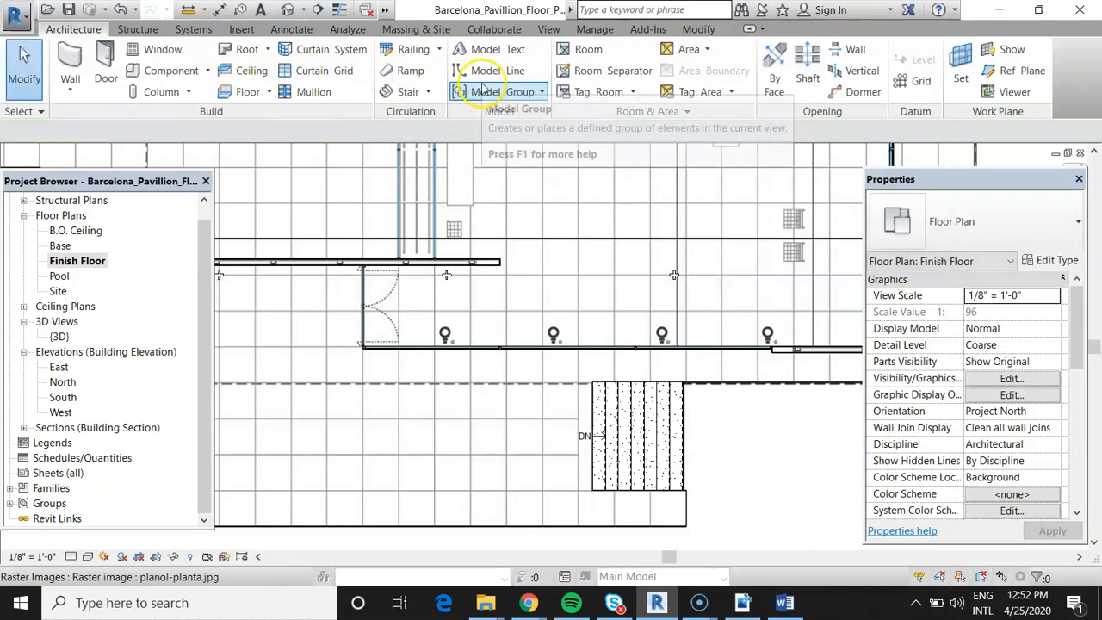
- Open the family library with Load Family and check the Word notes for where the curtain wall doors are stored
{"action": "left_click", "coordinate": [242, 31]}
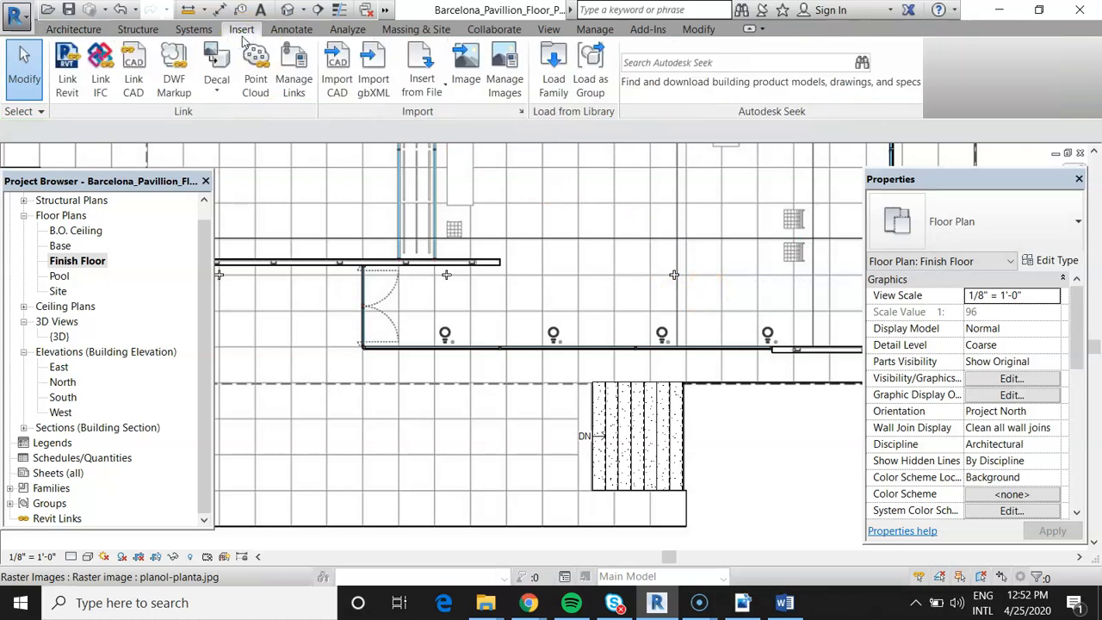
{"action": "left_click", "coordinate": [555, 82]}
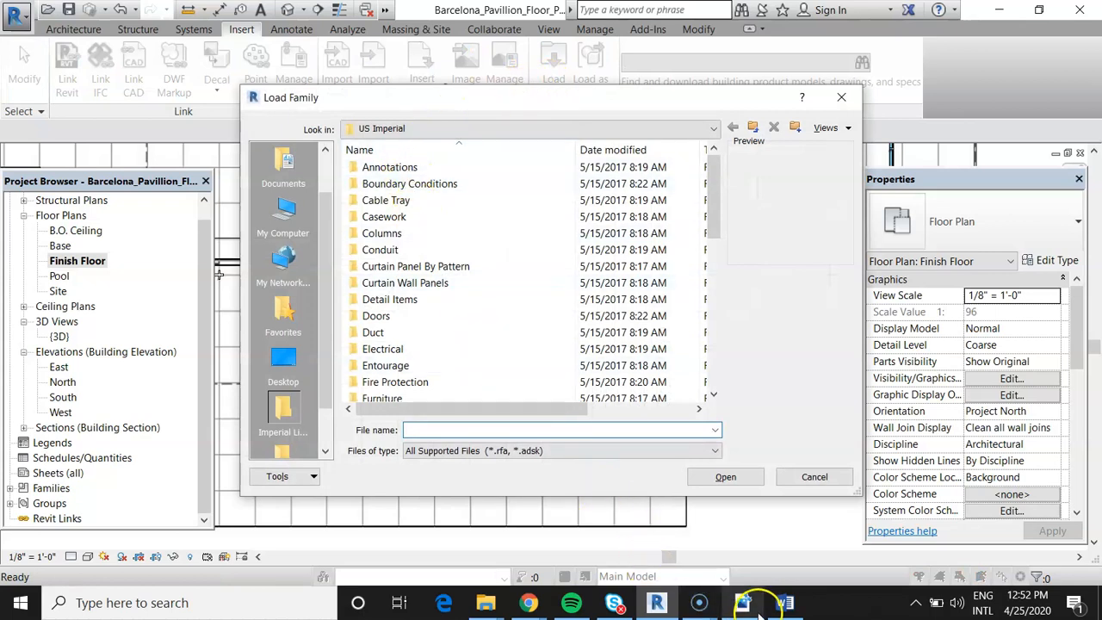
{"action": "left_click", "coordinate": [784, 603]}
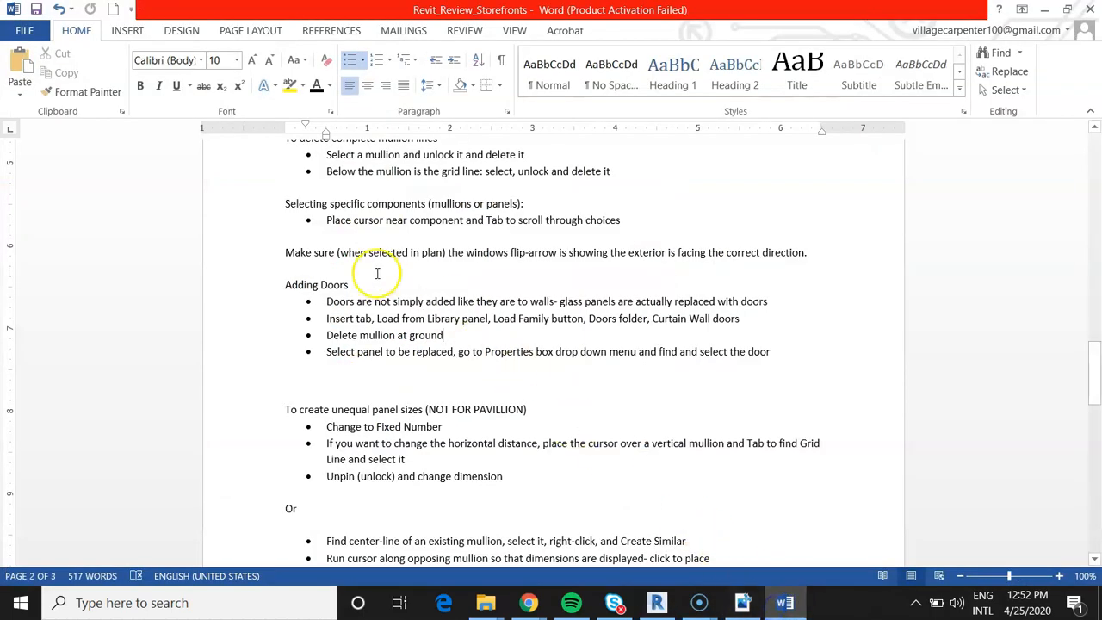
{"action": "left_click_drag", "start_coordinate": [328, 300], "coordinate": [749, 318]}
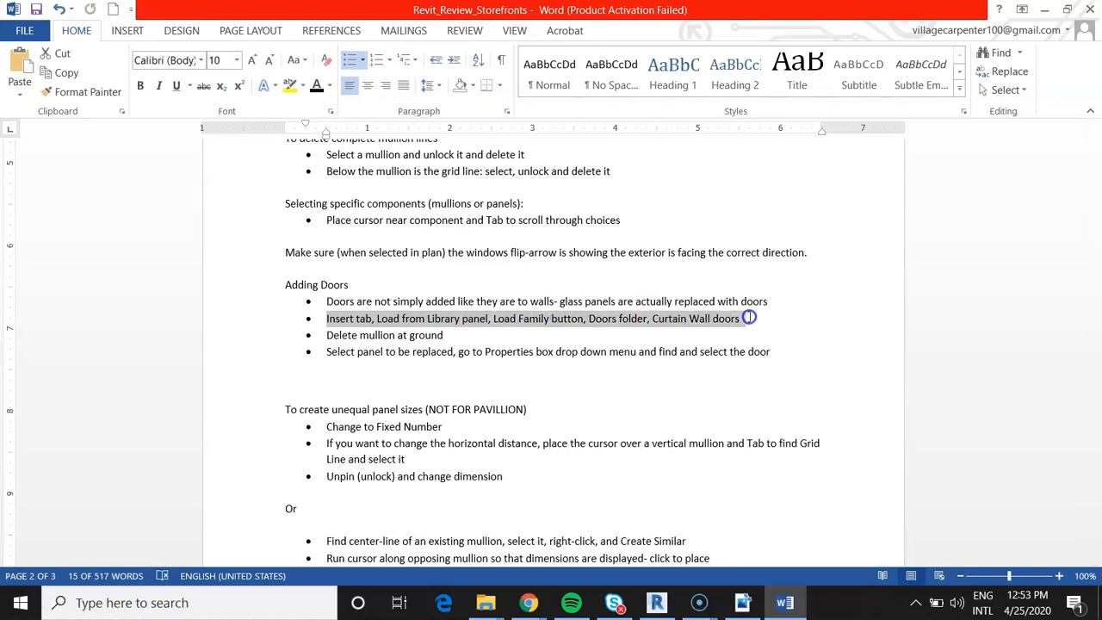
{"action": "left_click_drag", "start_coordinate": [745, 319], "coordinate": [711, 319]}
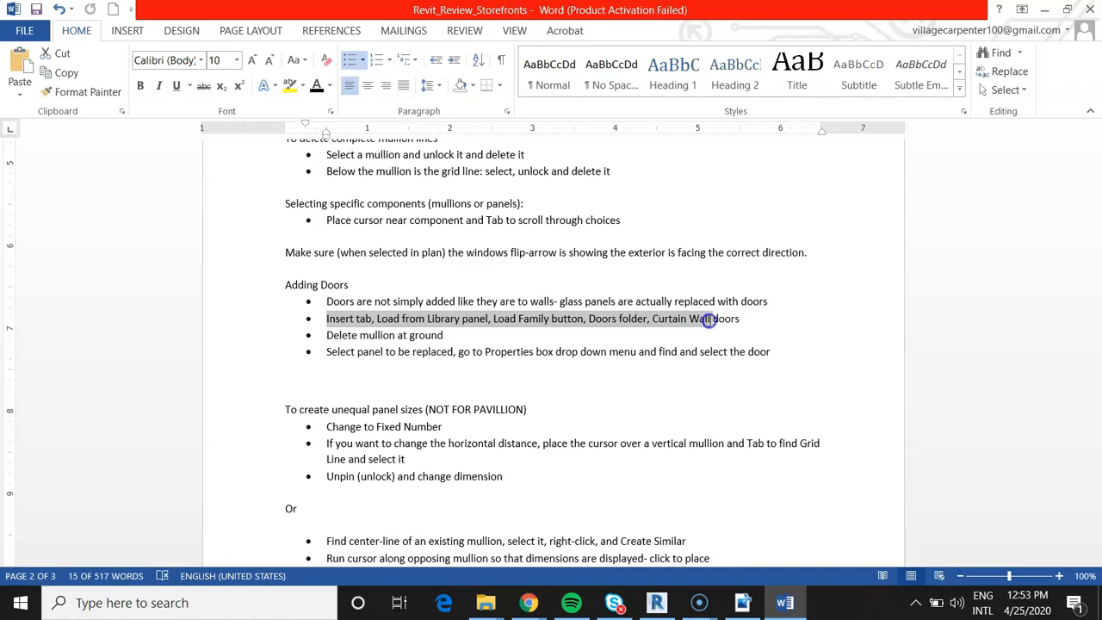
{"action": "left_click", "coordinate": [1043, 10]}
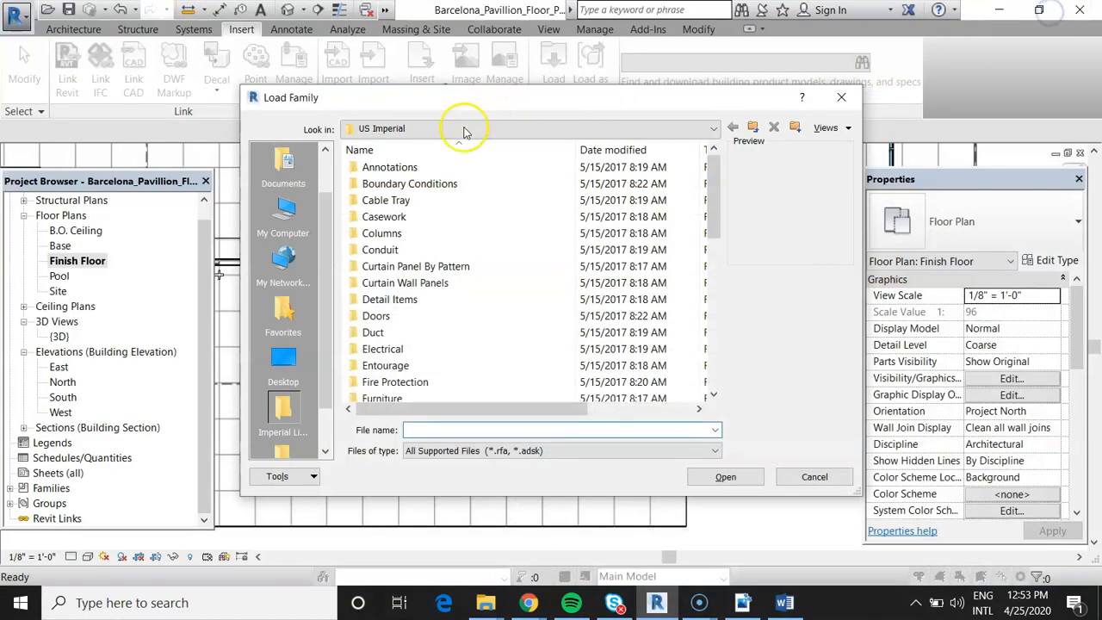
- Load the Door-Curtain-Wall-Double-Storefront family from the Doors folder into the project
{"action": "double_click", "coordinate": [382, 318]}
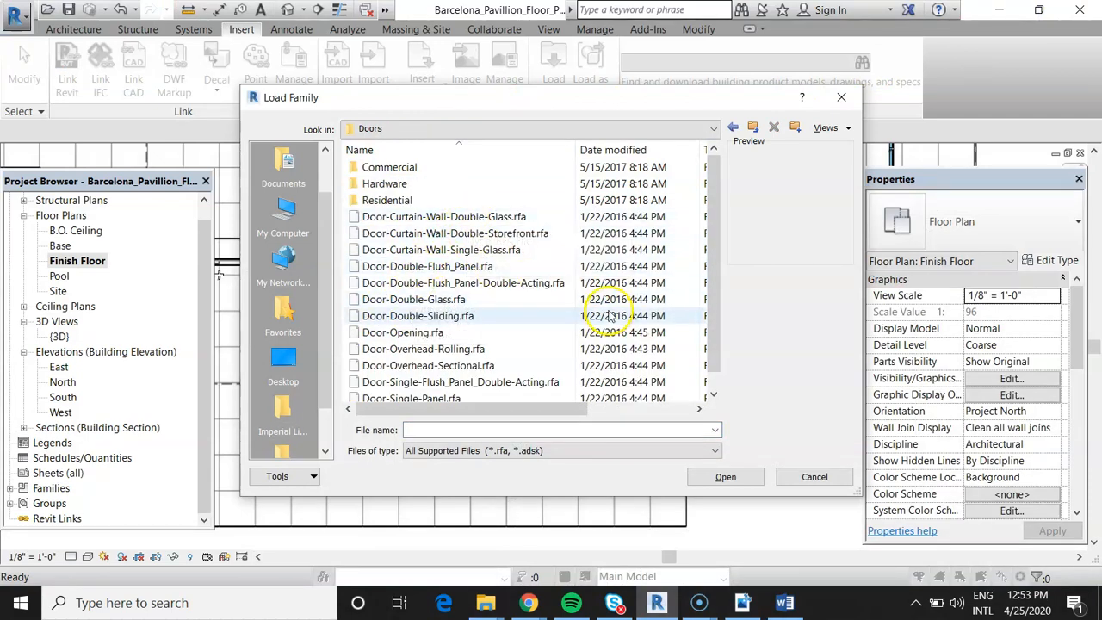
{"action": "left_click", "coordinate": [518, 235]}
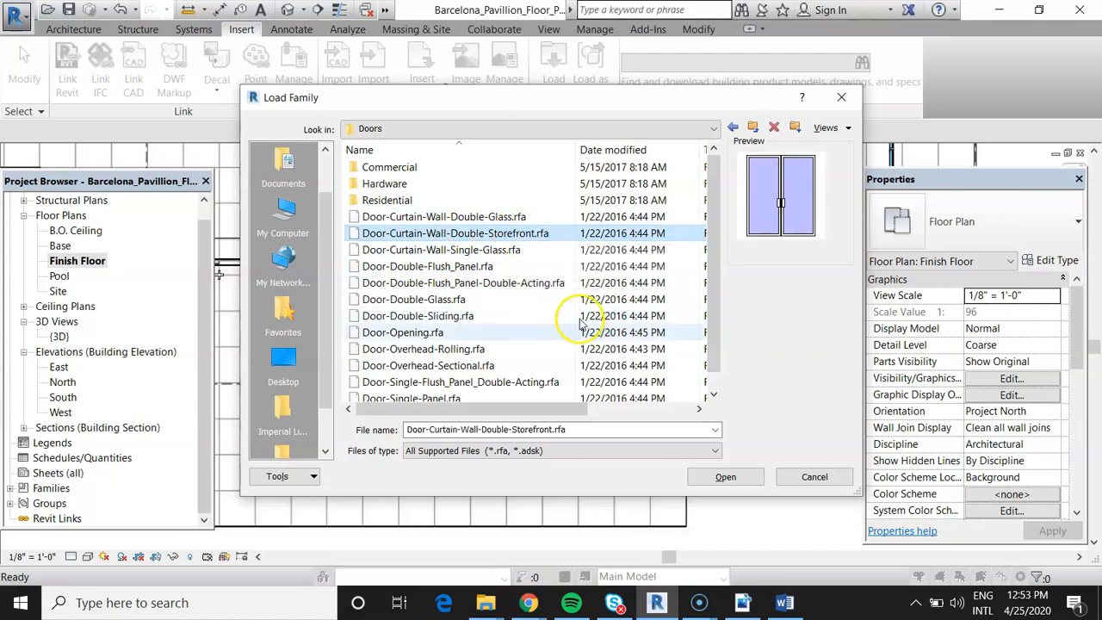
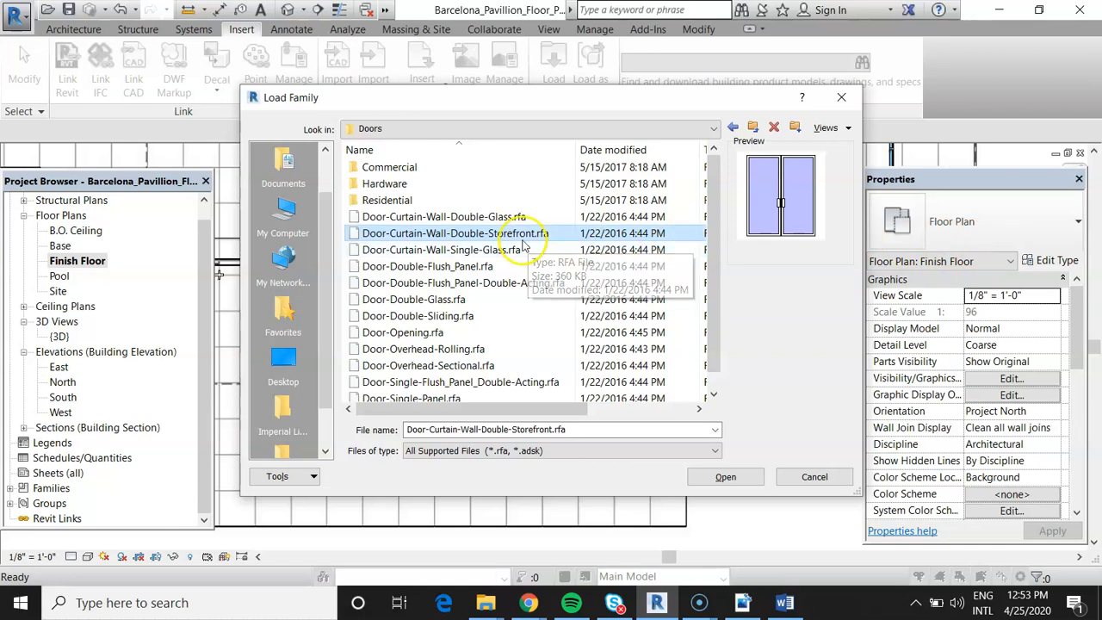
{"action": "double_click", "coordinate": [394, 234]}
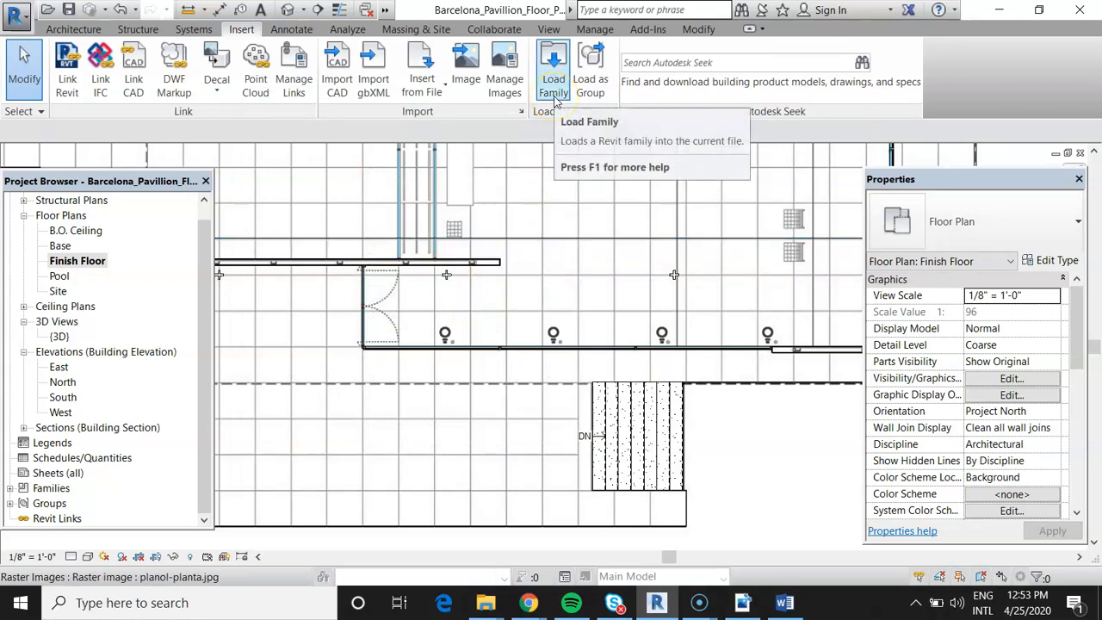
{"action": "scroll", "coordinate": [520, 370], "scroll_direction": "down", "scroll_amount": 5}
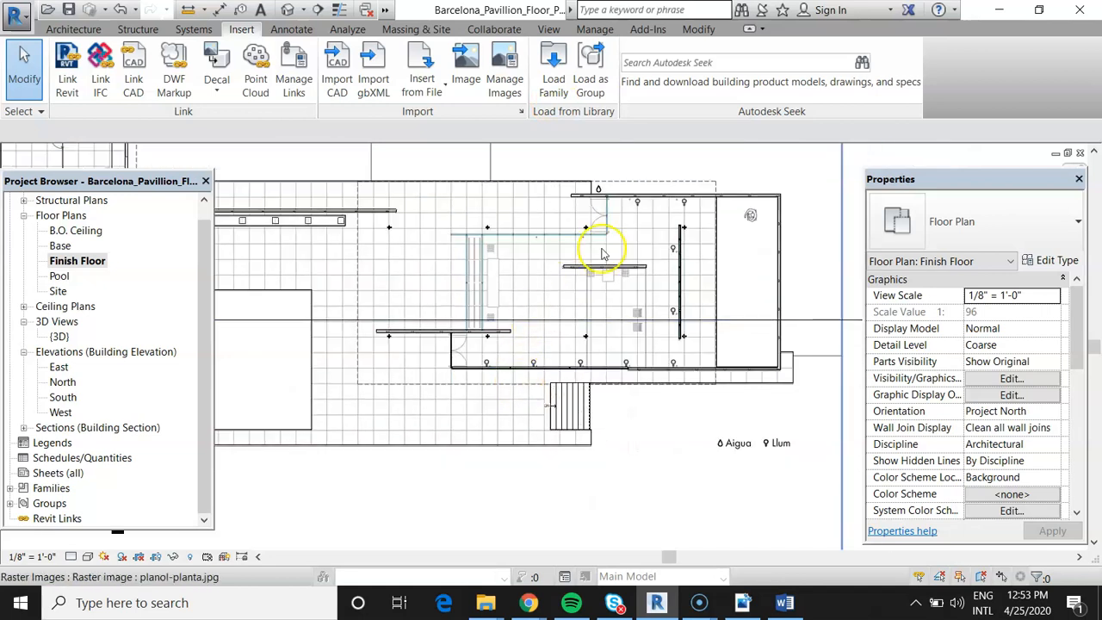
{"action": "scroll", "coordinate": [714, 312], "scroll_direction": "down", "scroll_amount": 3}
{"action": "scroll", "coordinate": [357, 238], "scroll_direction": "up", "scroll_amount": 5}
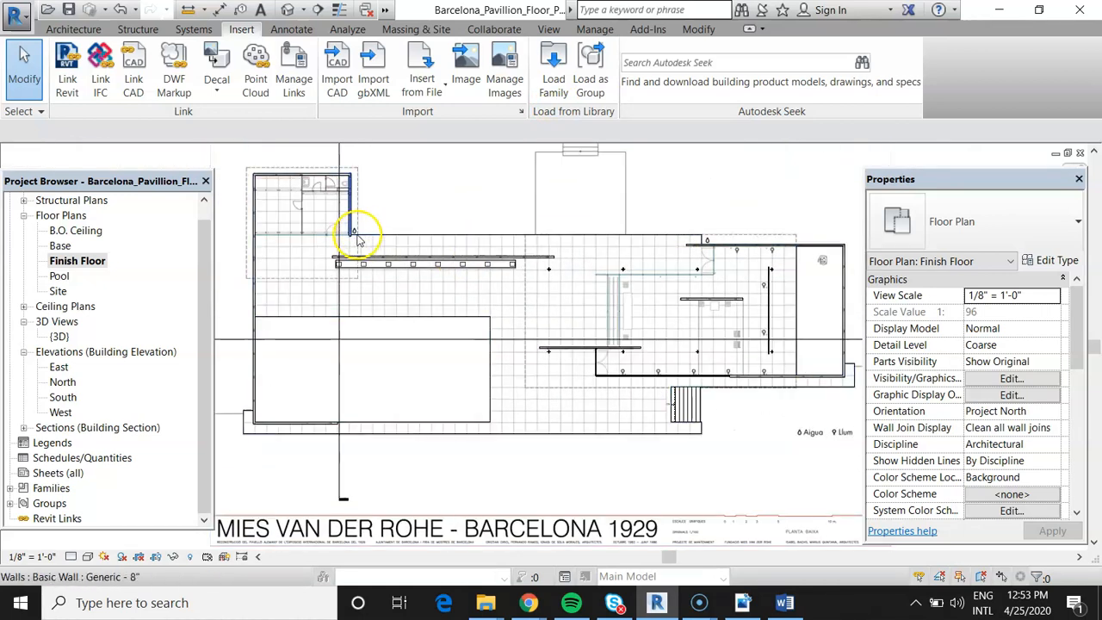
{"action": "scroll", "coordinate": [692, 345], "scroll_direction": "up", "scroll_amount": 3}
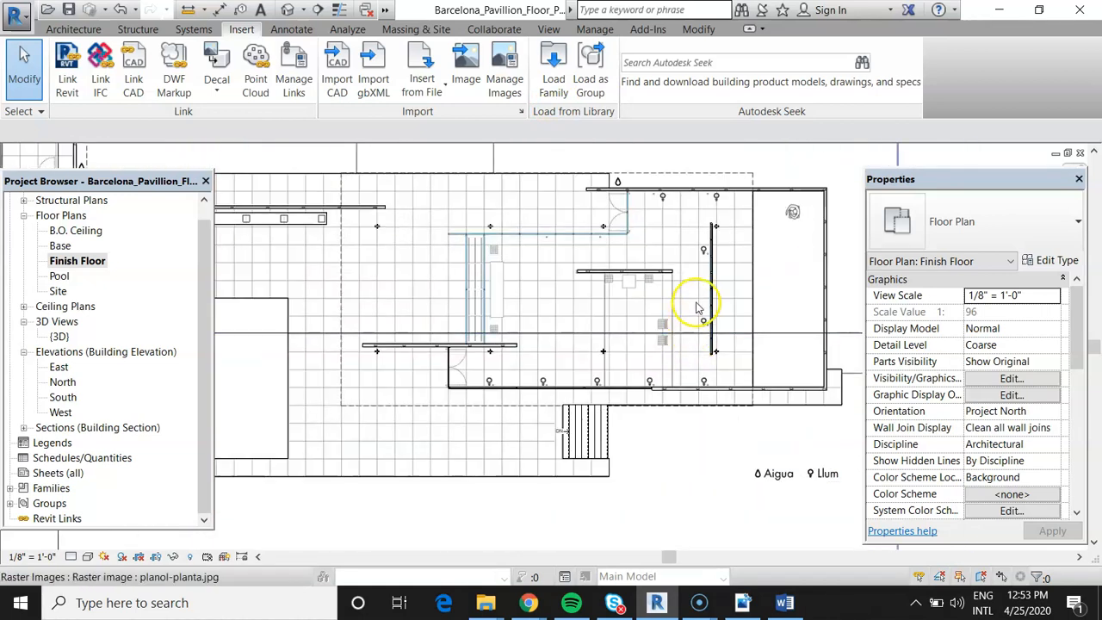
- Load the Door-Curtain-Wall-Double-Glass family from the library's Doors folder into the project
{"action": "left_click", "coordinate": [561, 84]}
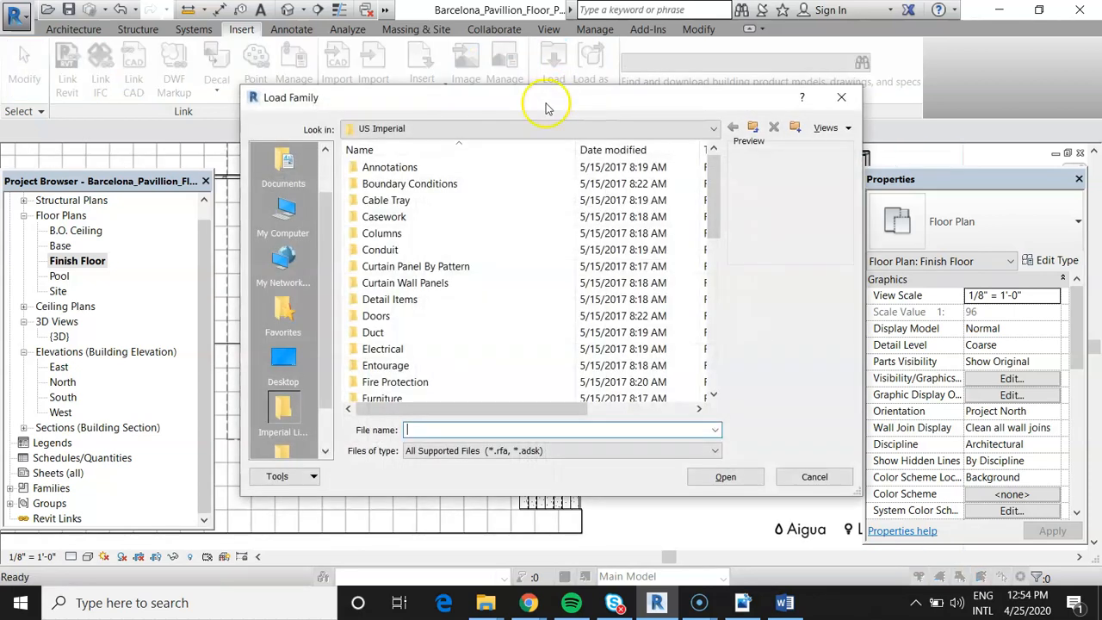
{"action": "left_click", "coordinate": [376, 317]}
{"action": "double_click", "coordinate": [376, 316]}
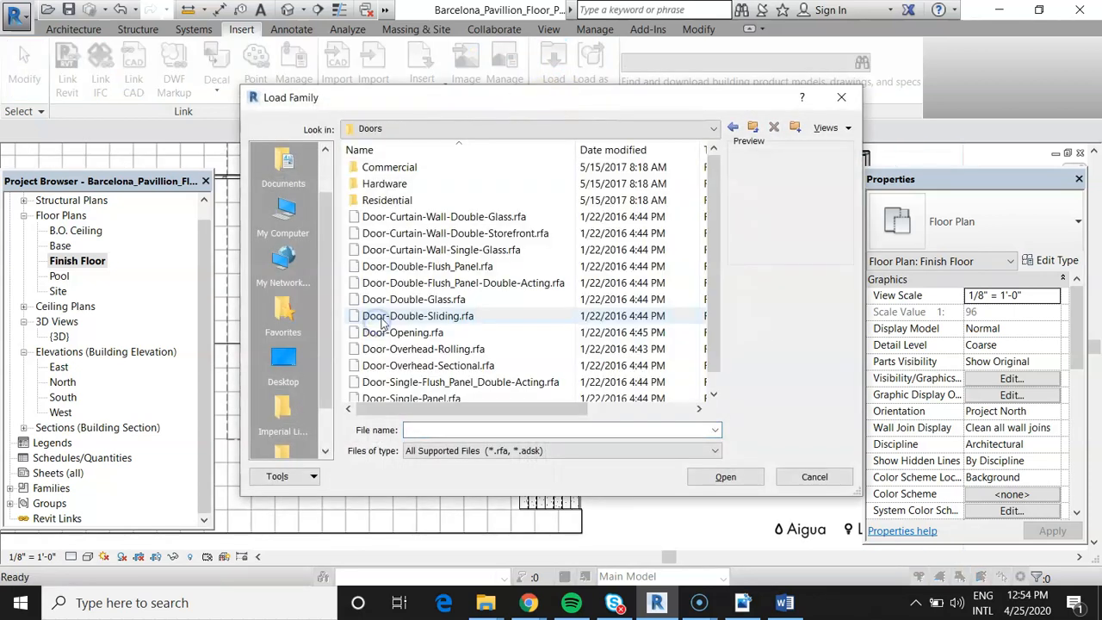
{"action": "left_click", "coordinate": [463, 217]}
{"action": "left_click", "coordinate": [473, 236]}
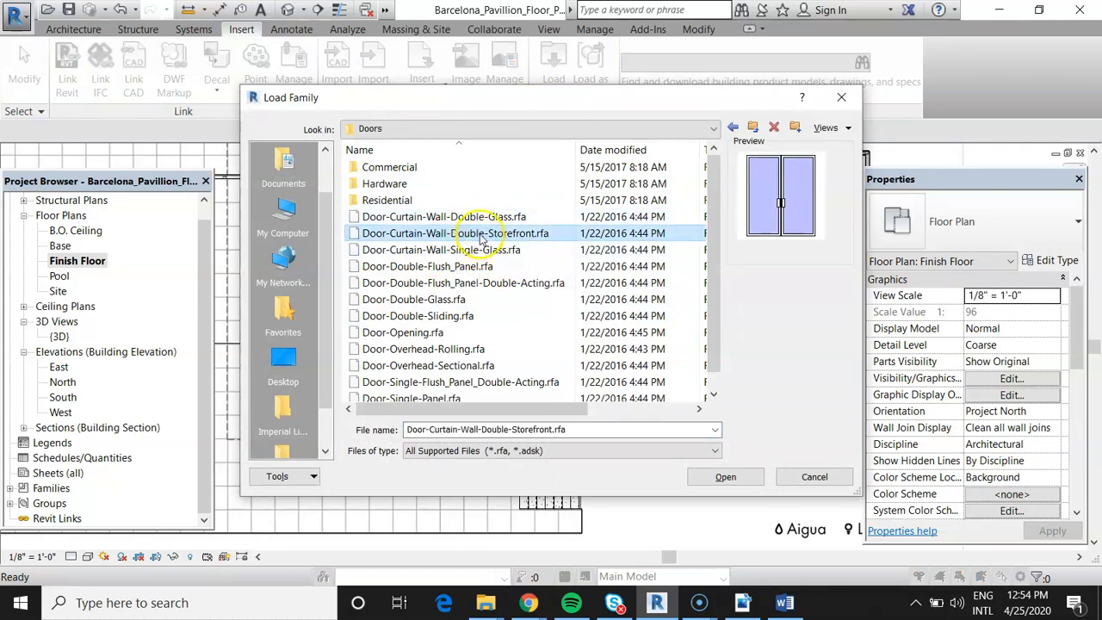
{"action": "left_click", "coordinate": [478, 222]}
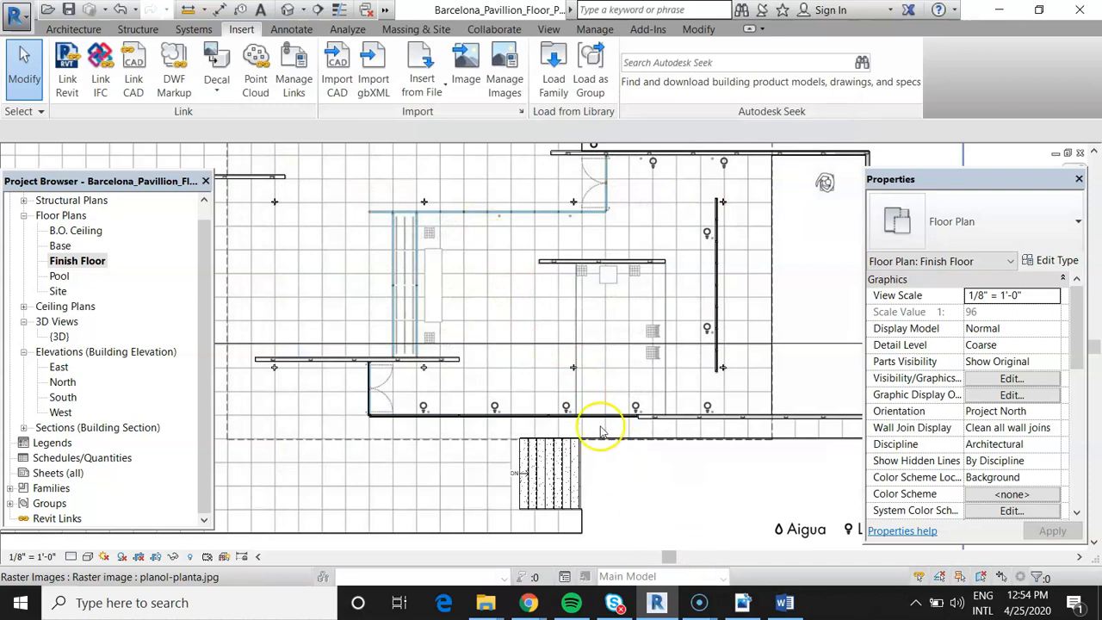
- Load the Door-Curtain-Wall-Single-Glass family from the library's Doors folder into the project
{"action": "left_click", "coordinate": [553, 76]}
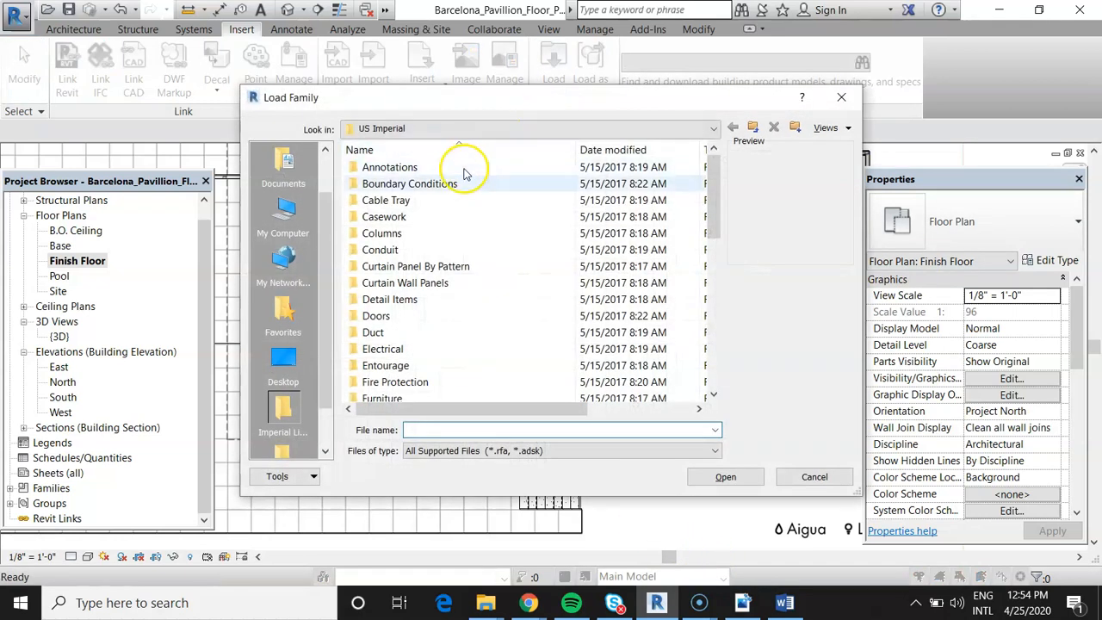
{"action": "double_click", "coordinate": [384, 323]}
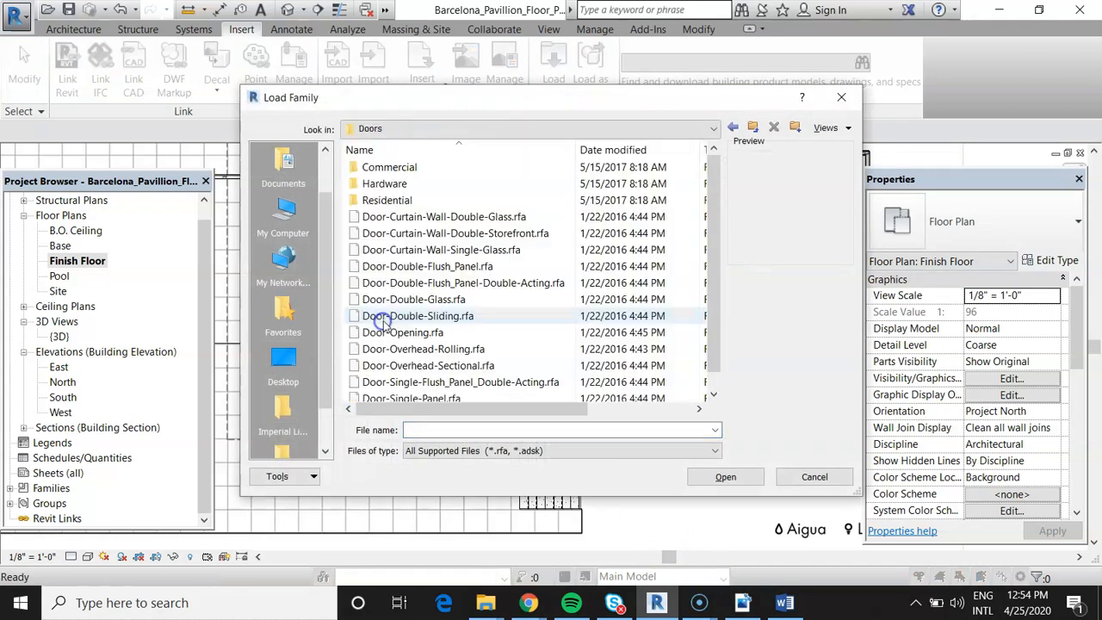
{"action": "left_click", "coordinate": [465, 251]}
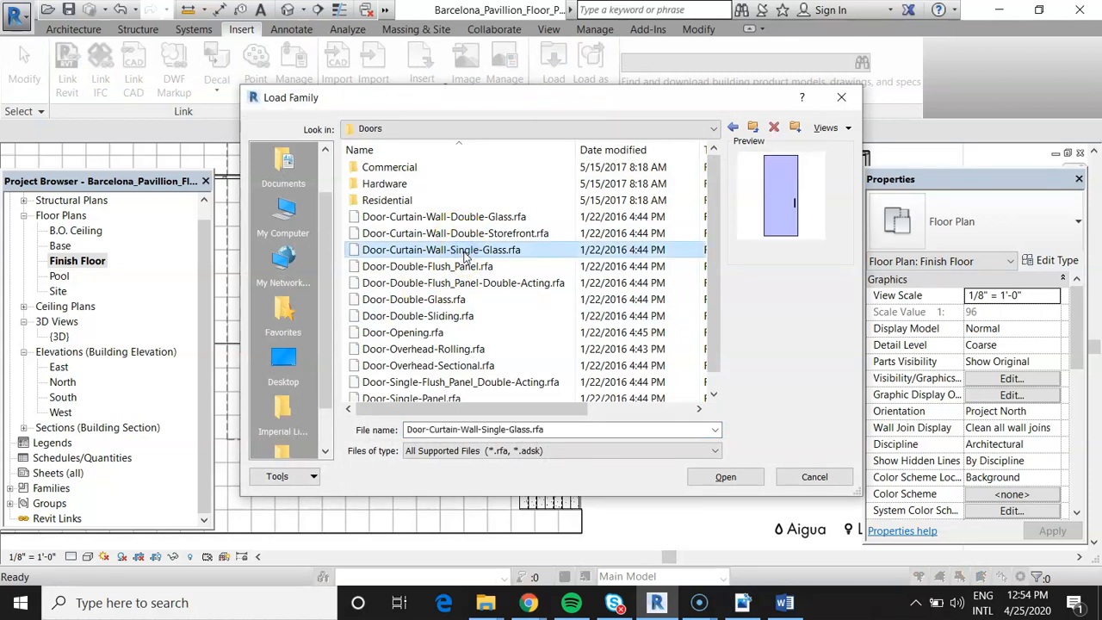
{"action": "double_click", "coordinate": [482, 251]}
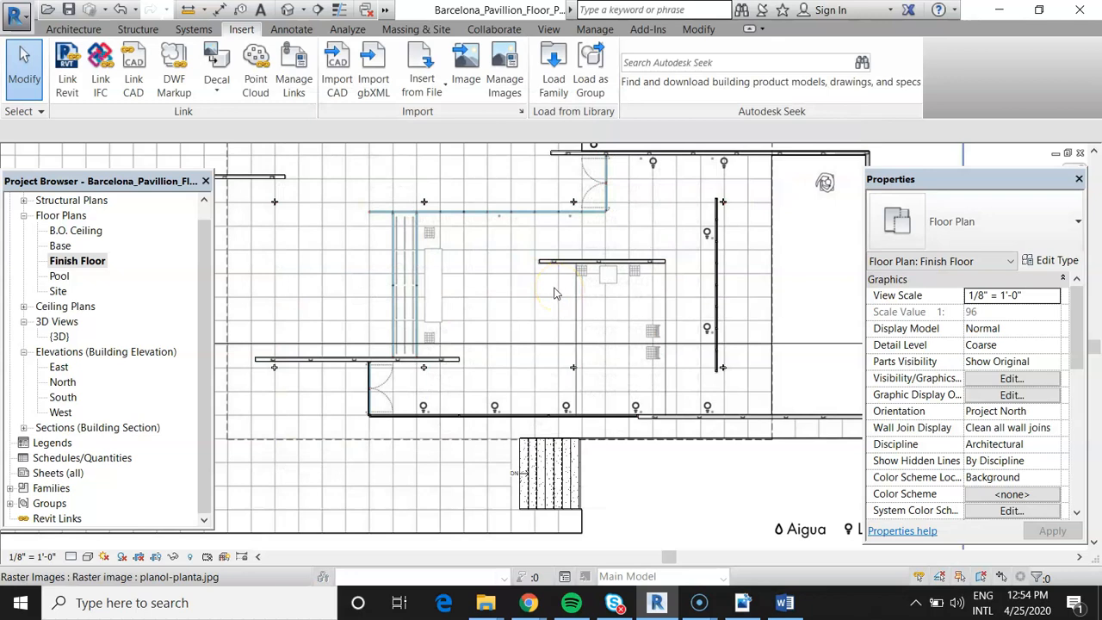
- Open the default 3D view, check the Barcelona Pavilion reference photo in Chrome, and return to Revit
{"action": "double_click", "coordinate": [59, 339]}
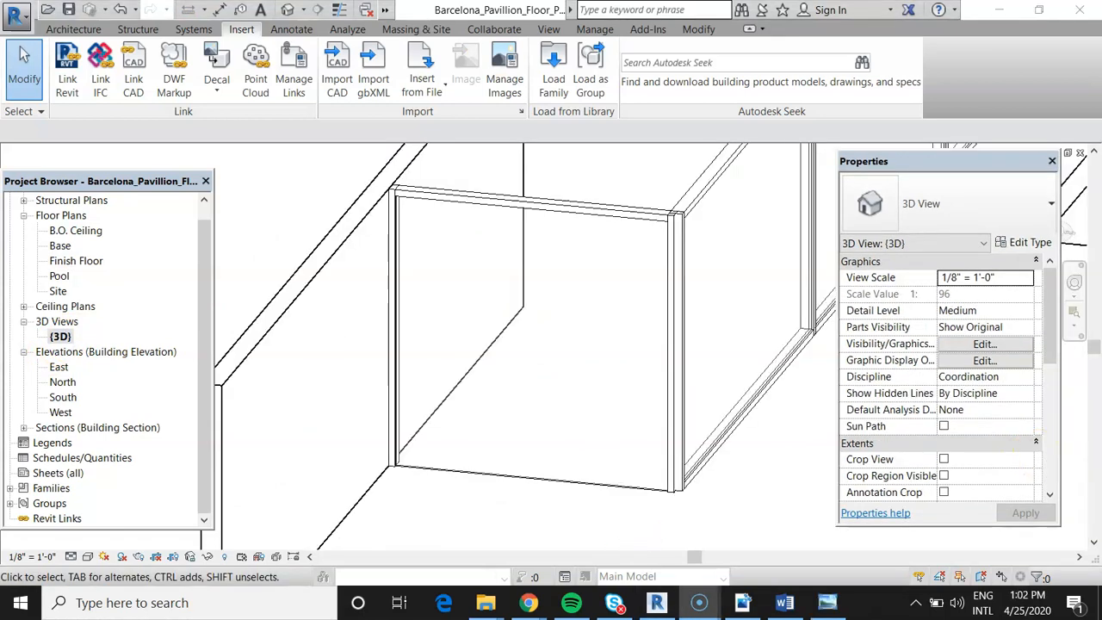
{"action": "left_click", "coordinate": [529, 602]}
{"action": "left_click_drag", "start_coordinate": [647, 155], "coordinate": [576, 97]}
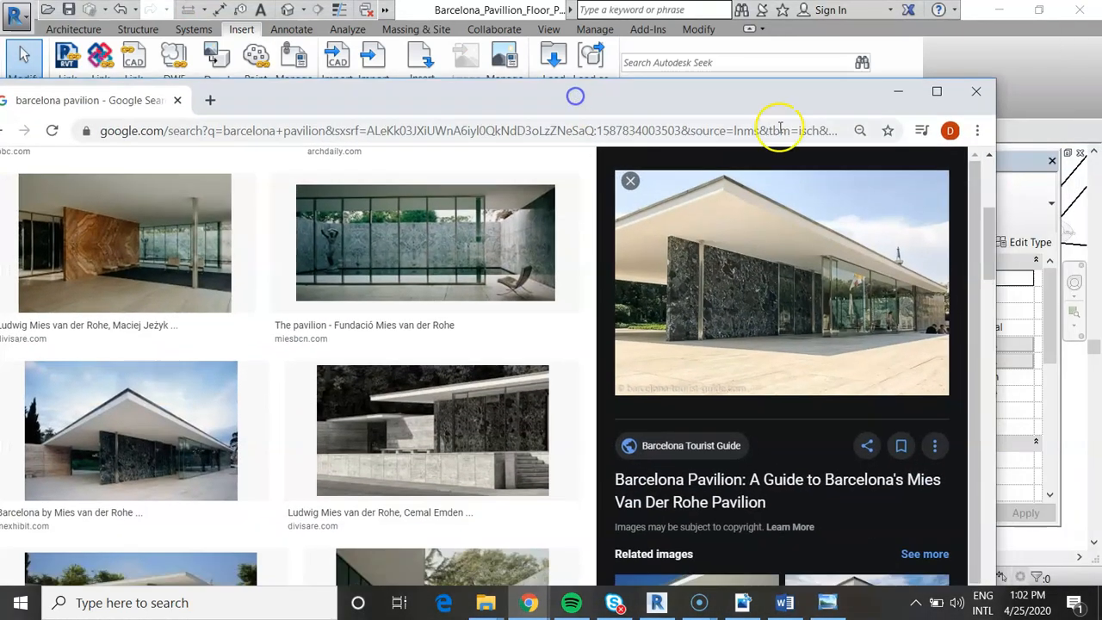
{"action": "left_click", "coordinate": [936, 91]}
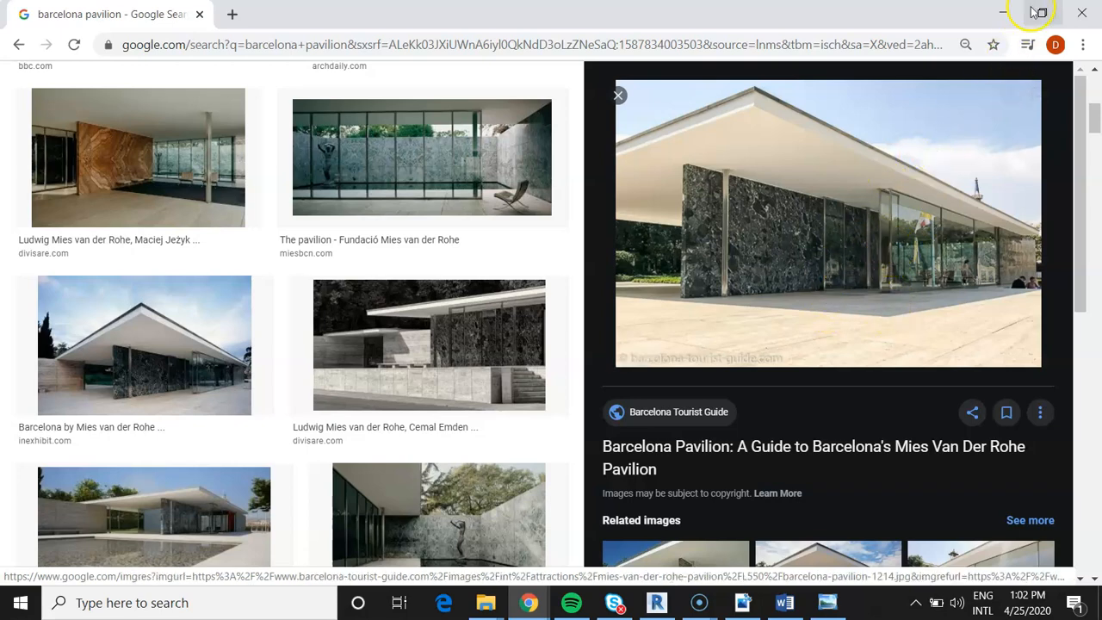
{"action": "left_click", "coordinate": [1001, 13]}
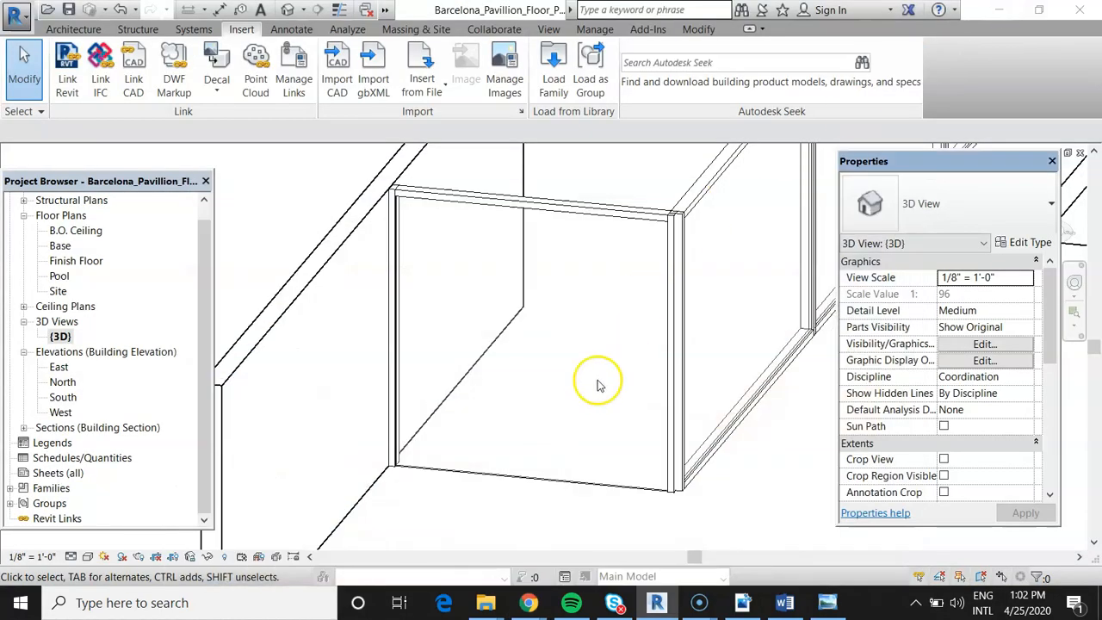
- Review the Word notes on deleting the ground mullion and swapping the panel for a door, and return to Revit
{"action": "left_click", "coordinate": [780, 604]}
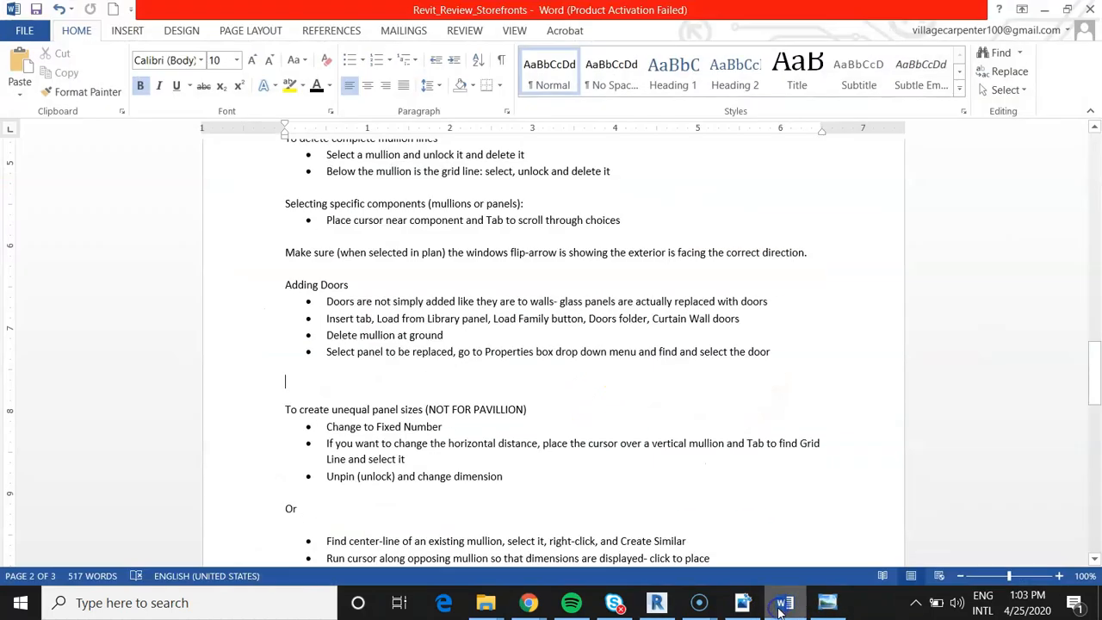
{"action": "left_click", "coordinate": [329, 336]}
{"action": "left_click_drag", "start_coordinate": [329, 336], "coordinate": [662, 352]}
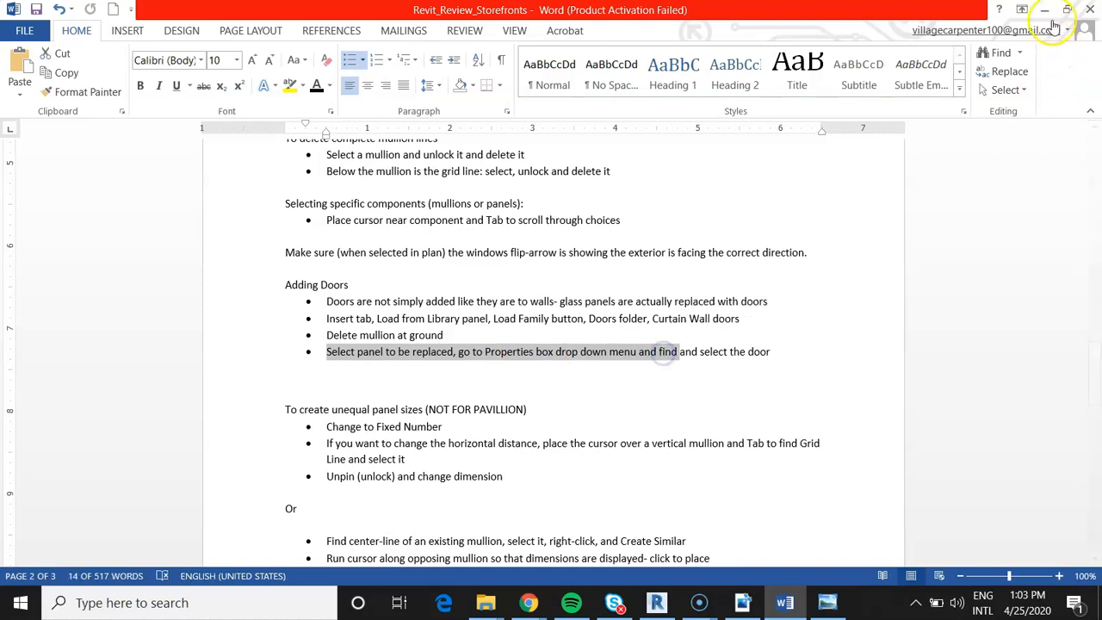
{"action": "key", "text": "alt+Tab"}
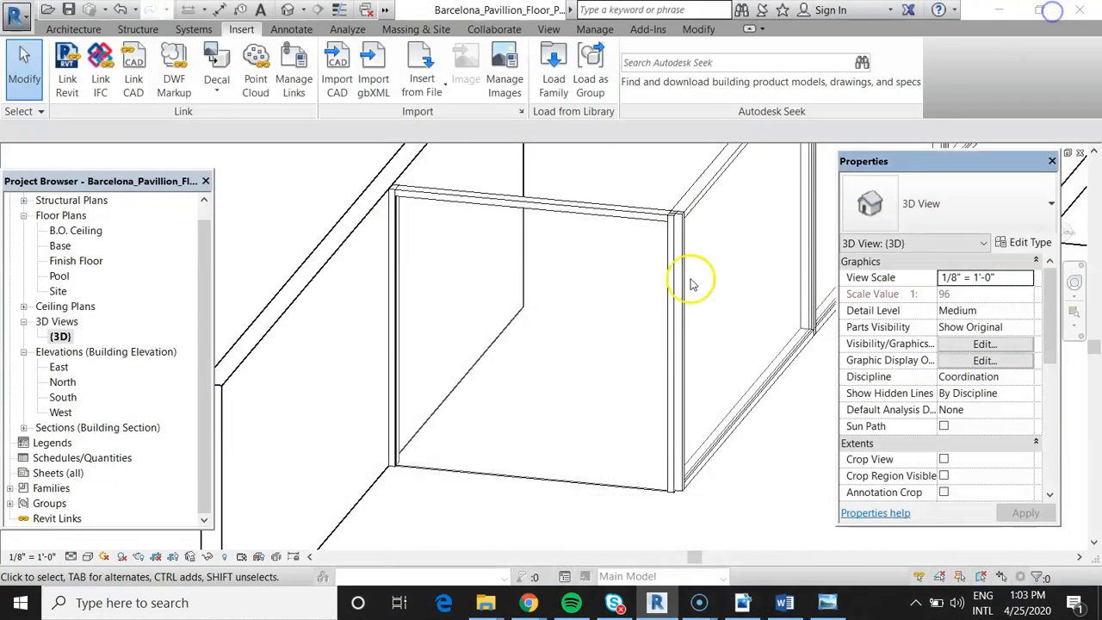
- Select the whole Storefront Pavilion curtain wall at the entrance opening, check its available types, and deselect it
{"action": "left_click", "coordinate": [543, 478]}
{"action": "left_click", "coordinate": [541, 498]}
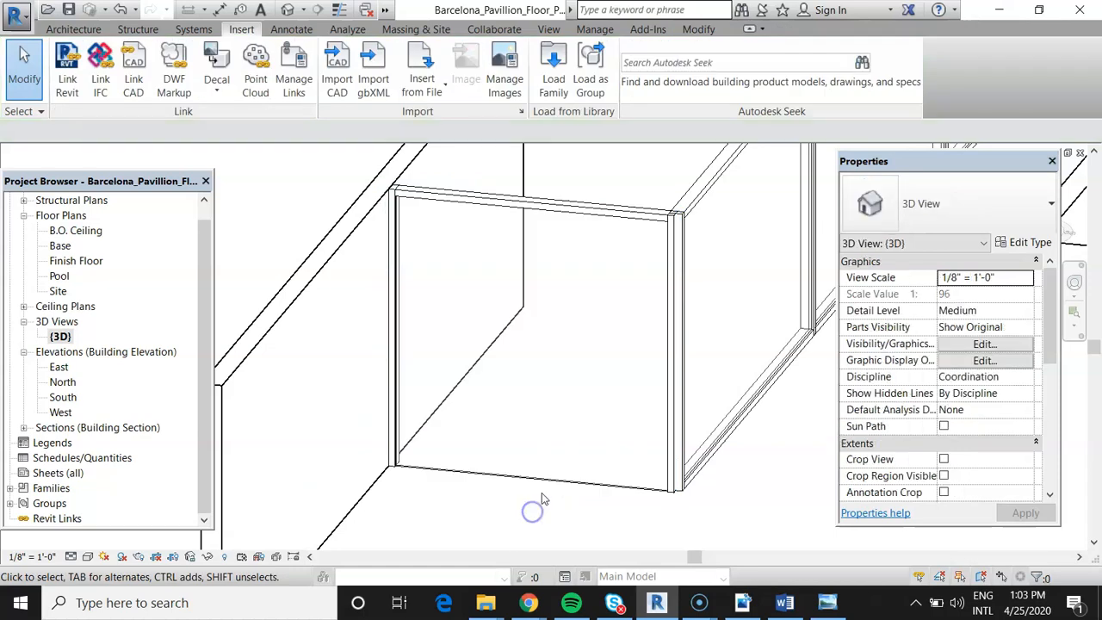
{"action": "left_click", "coordinate": [545, 484]}
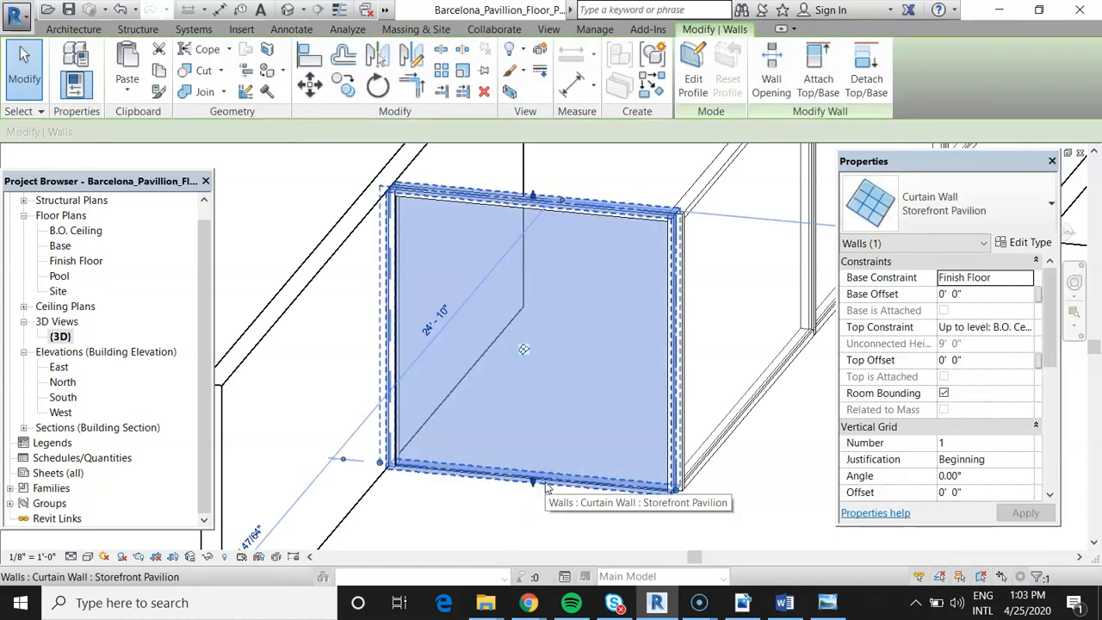
{"action": "left_click", "coordinate": [541, 508]}
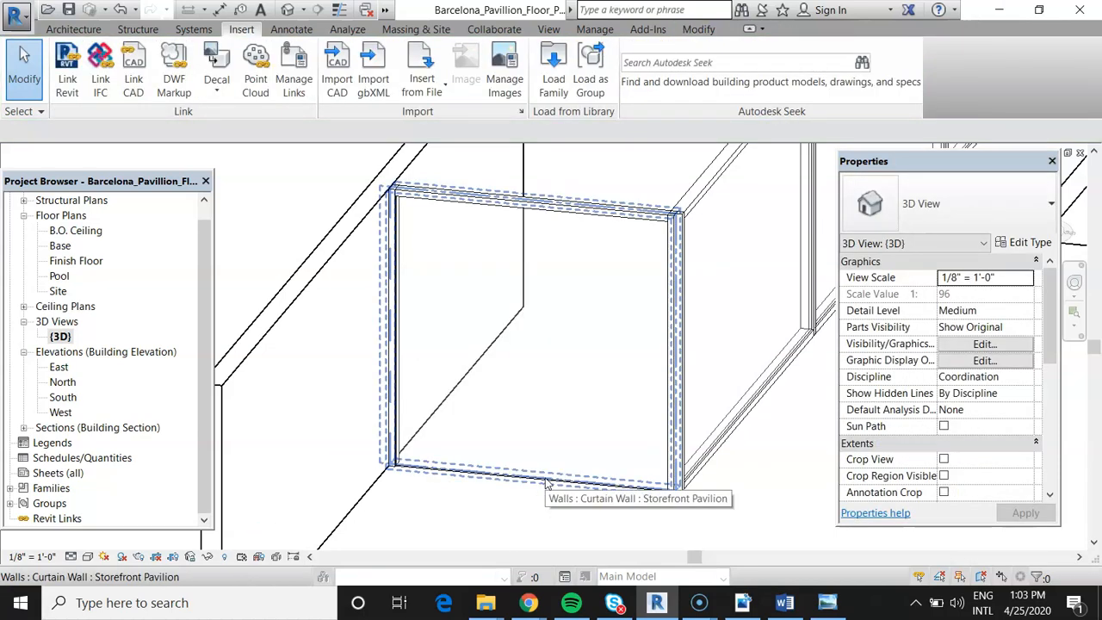
{"action": "left_click", "coordinate": [545, 482]}
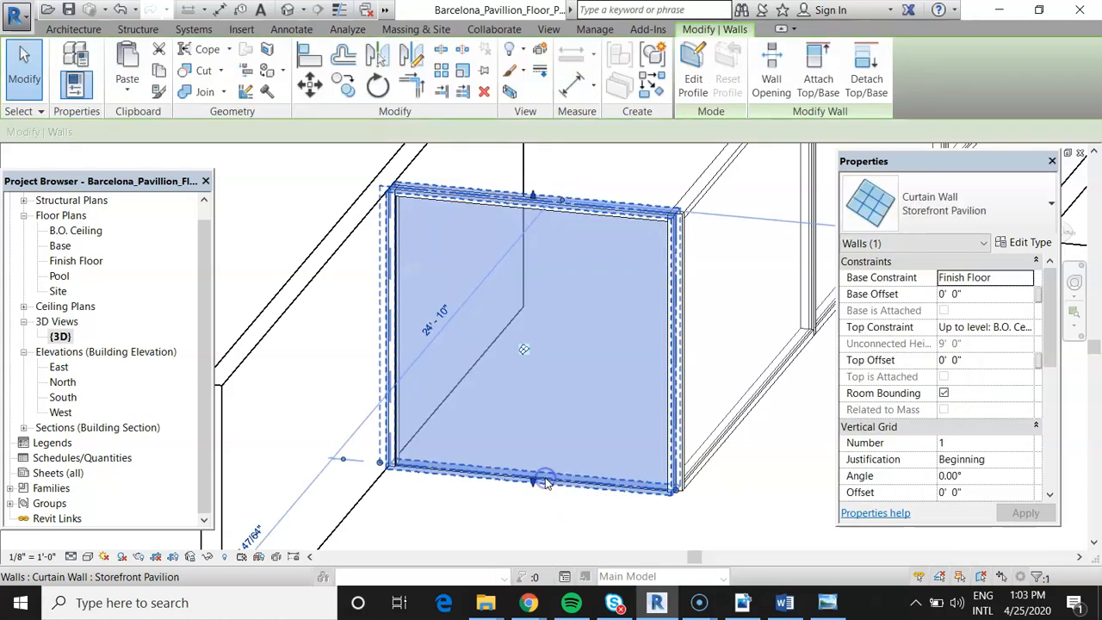
{"action": "left_click", "coordinate": [1005, 199]}
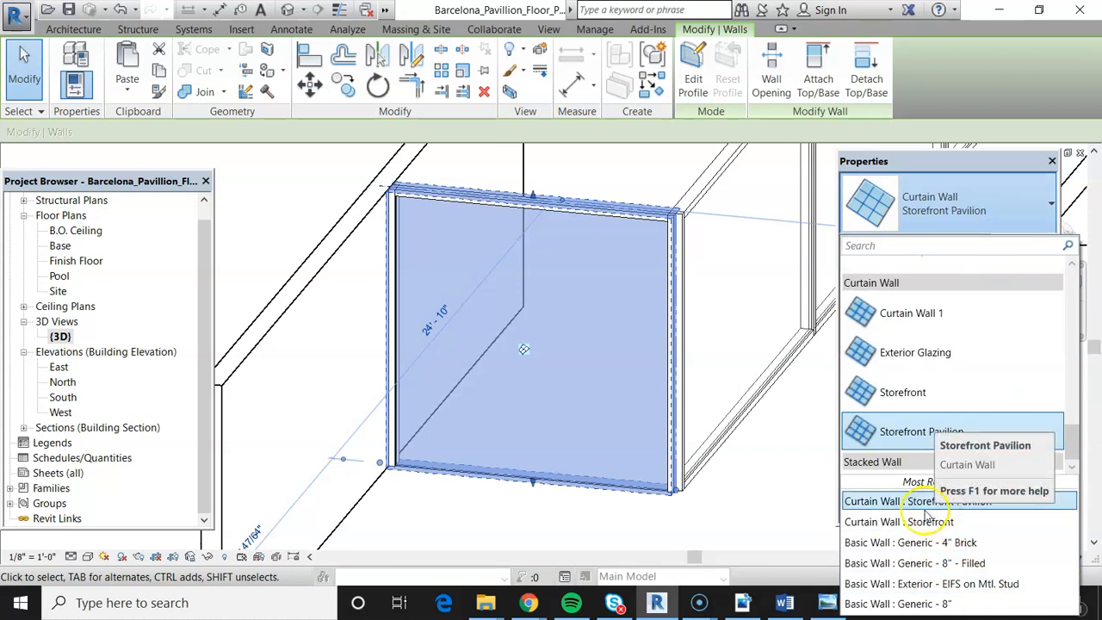
{"action": "left_click", "coordinate": [715, 511]}
{"action": "left_click", "coordinate": [723, 514]}
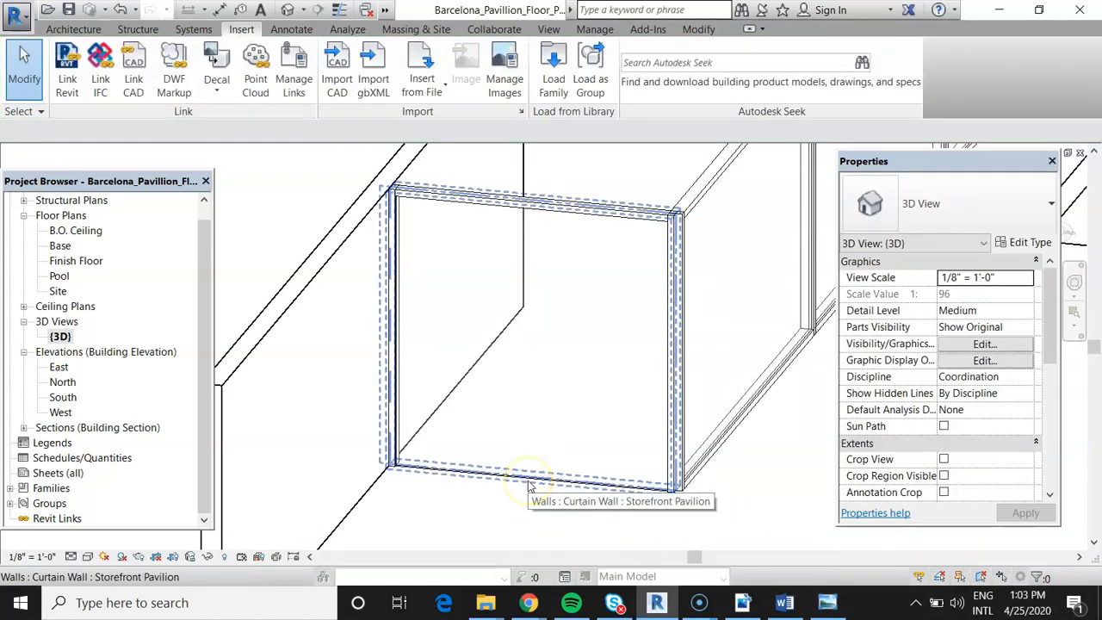
- Select and unpin the entrance's glazed system panel, replace it with the Door-Curtain-Wall-Double-Storefront type, and deselect it
{"action": "key", "text": "Tab"}
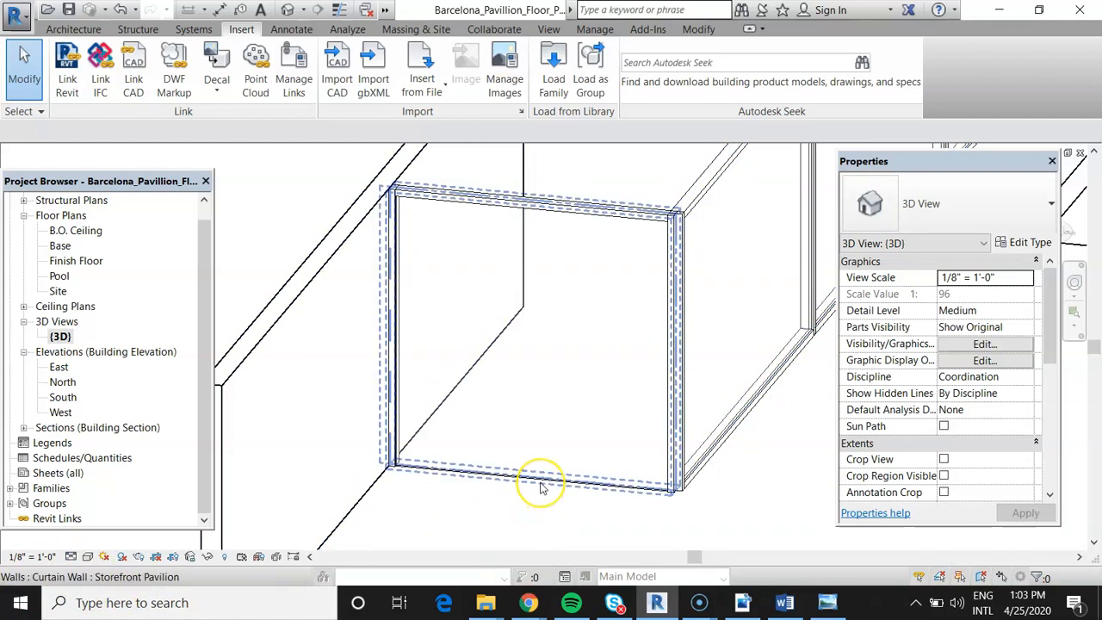
{"action": "key", "text": "Tab"}
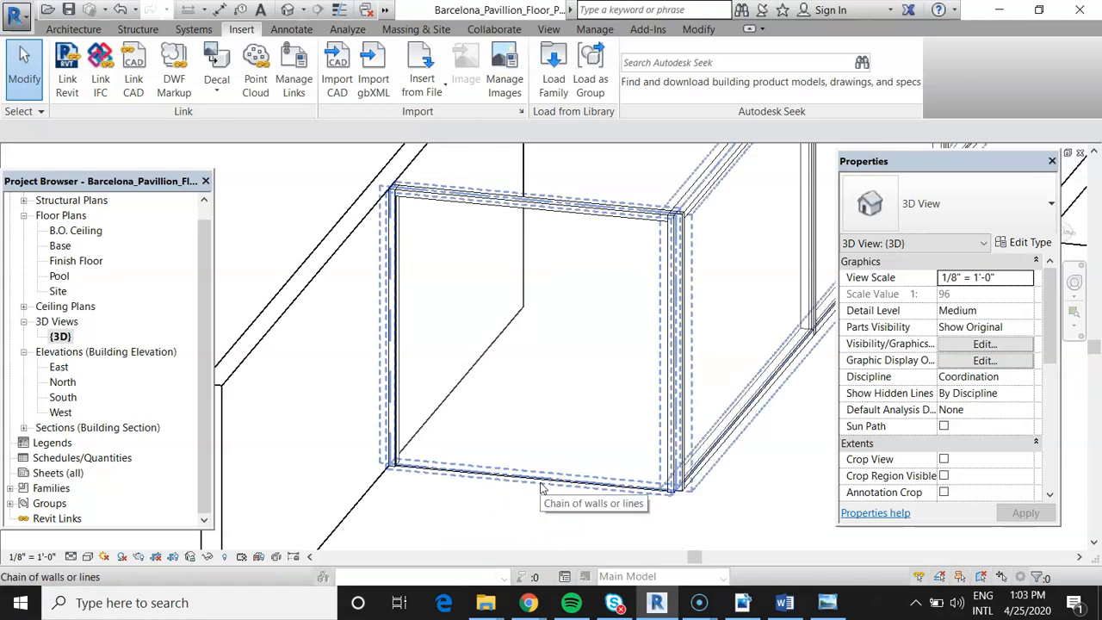
{"action": "key", "text": "Tab"}
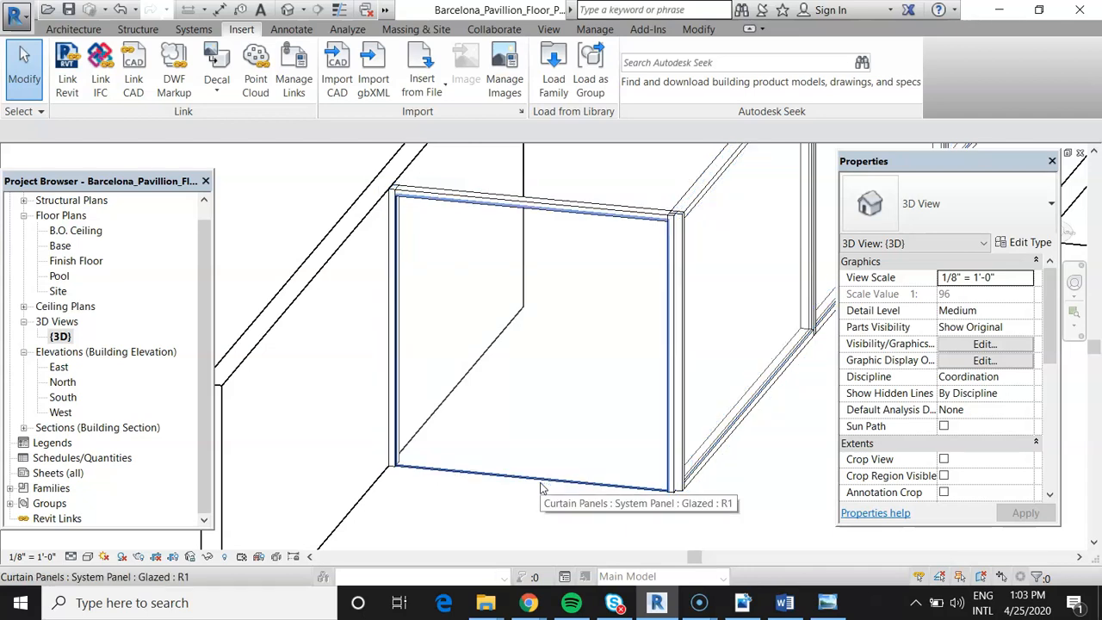
{"action": "left_click", "coordinate": [540, 488]}
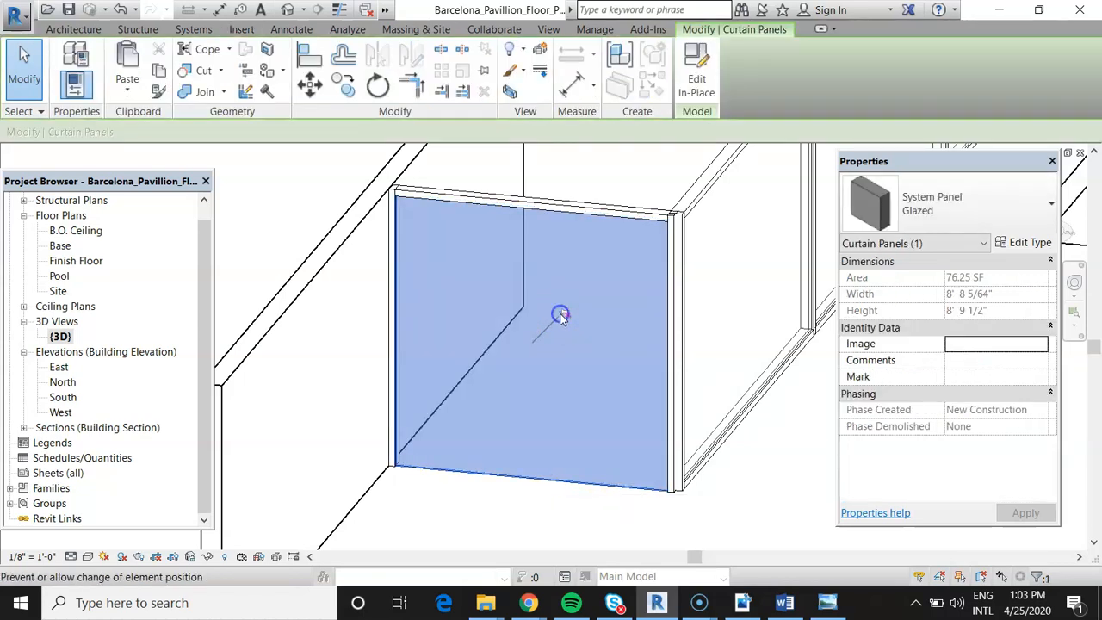
{"action": "left_click", "coordinate": [992, 214]}
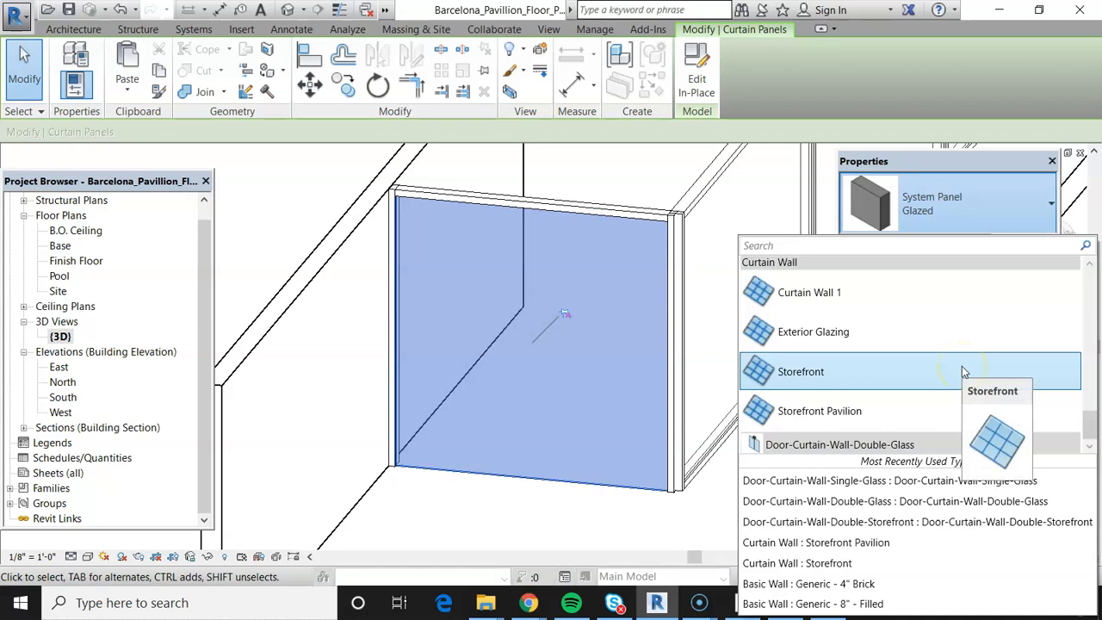
{"action": "left_click", "coordinate": [931, 523]}
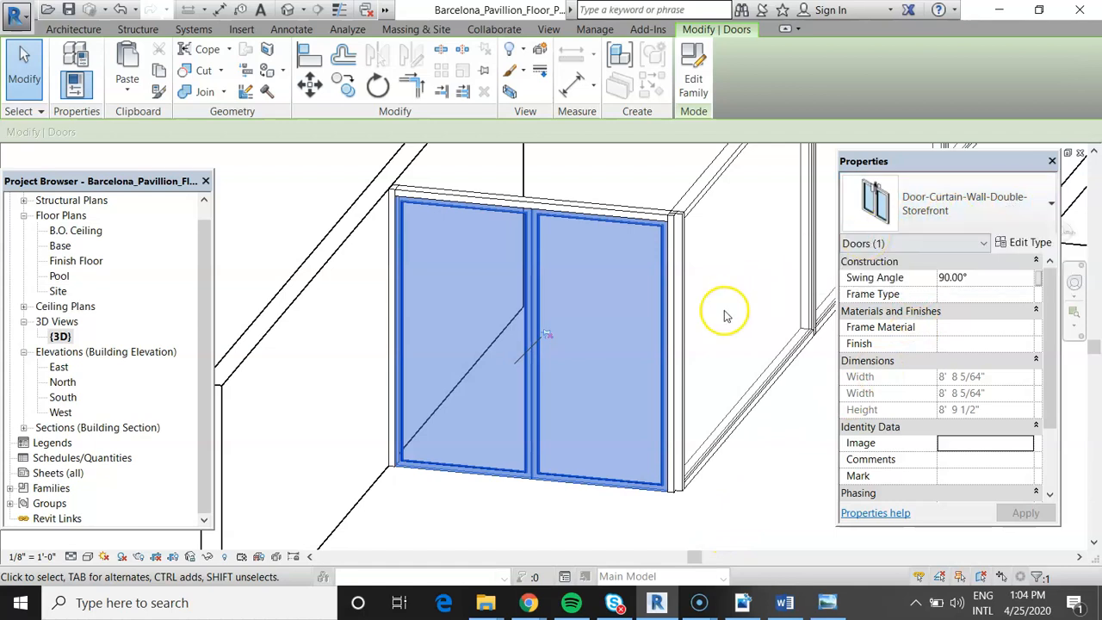
{"action": "left_click", "coordinate": [531, 525]}
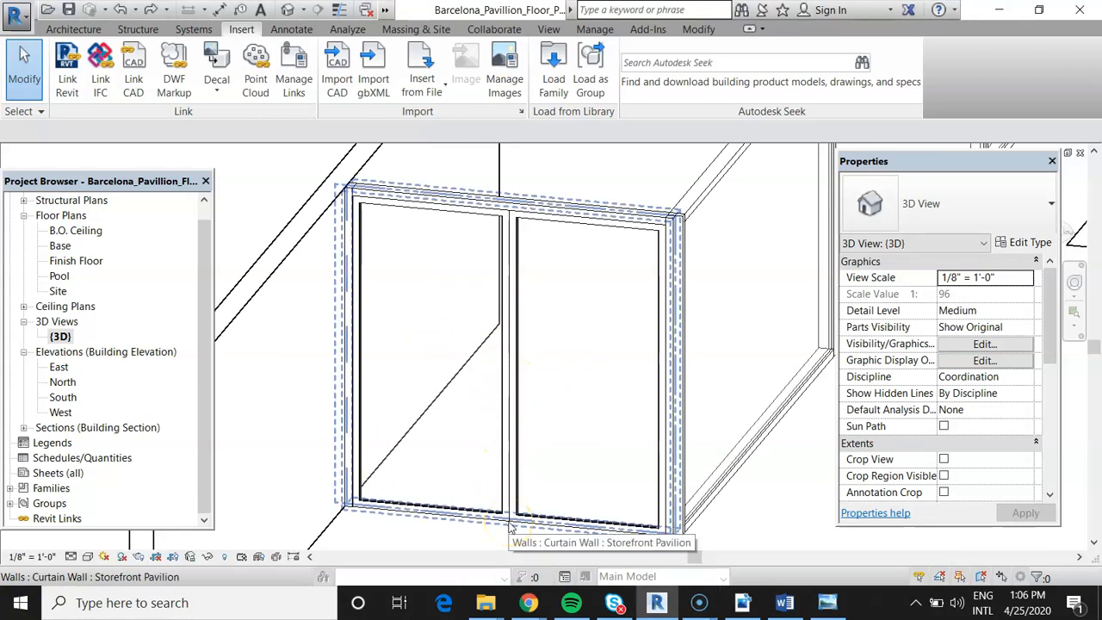
- Set the 3D view's detail level to Fine so the double door's hardware is displayed
{"action": "left_click", "coordinate": [349, 506]}
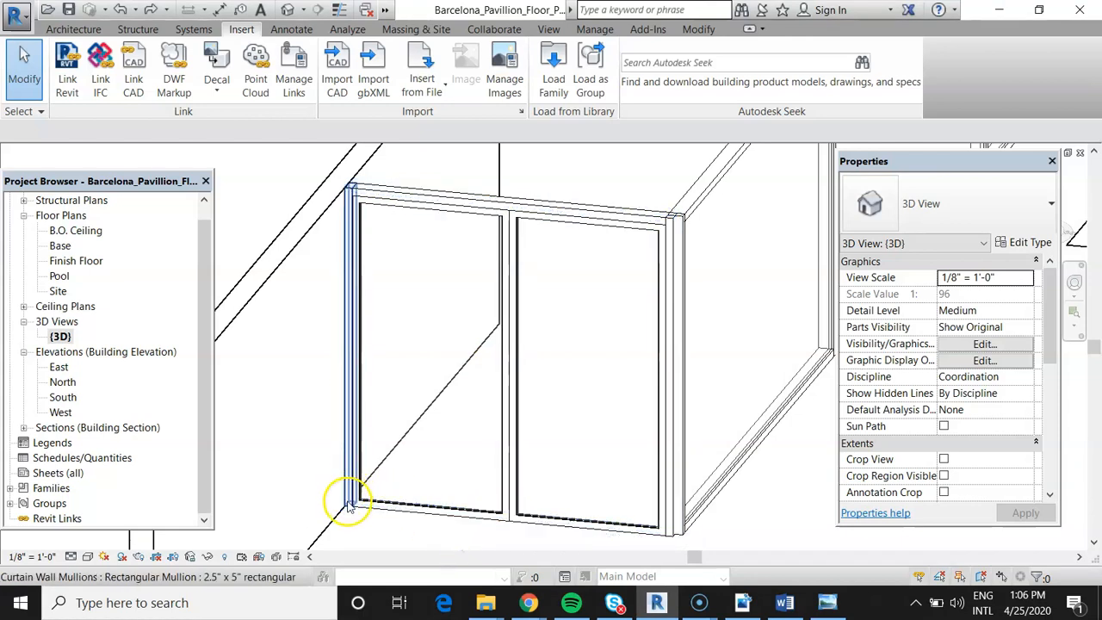
{"action": "left_click", "coordinate": [71, 557]}
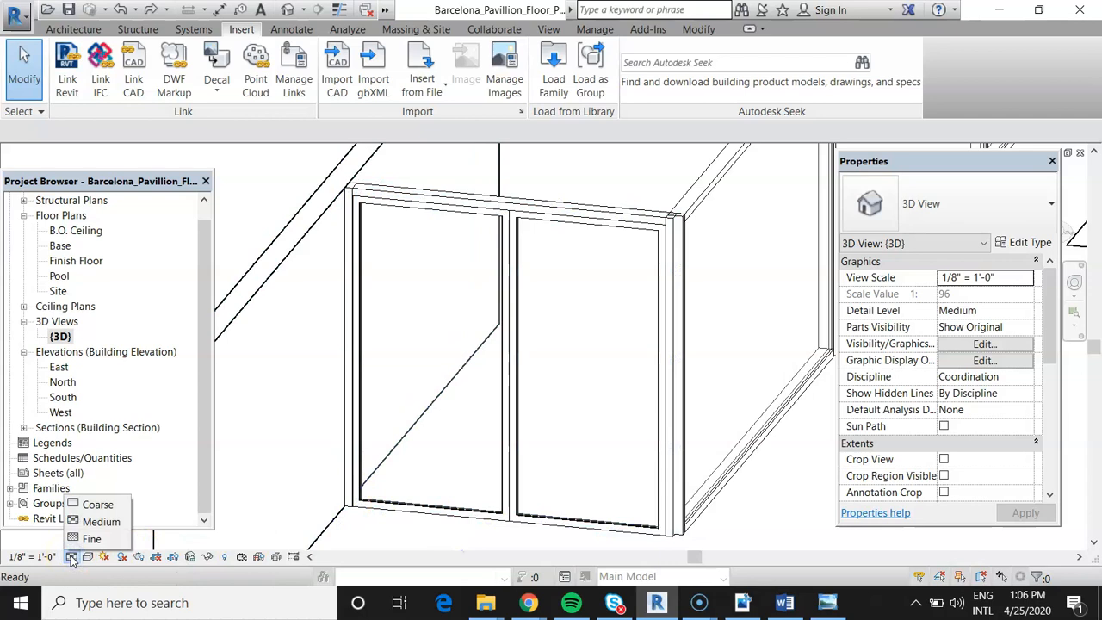
{"action": "left_click", "coordinate": [82, 542]}
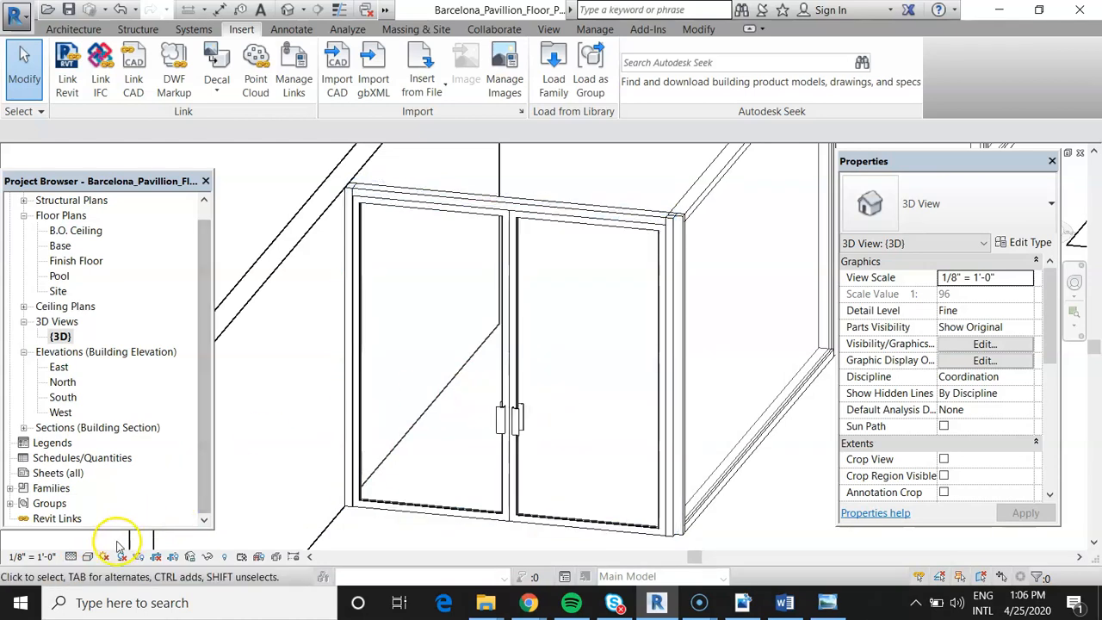
{"action": "left_click", "coordinate": [71, 557]}
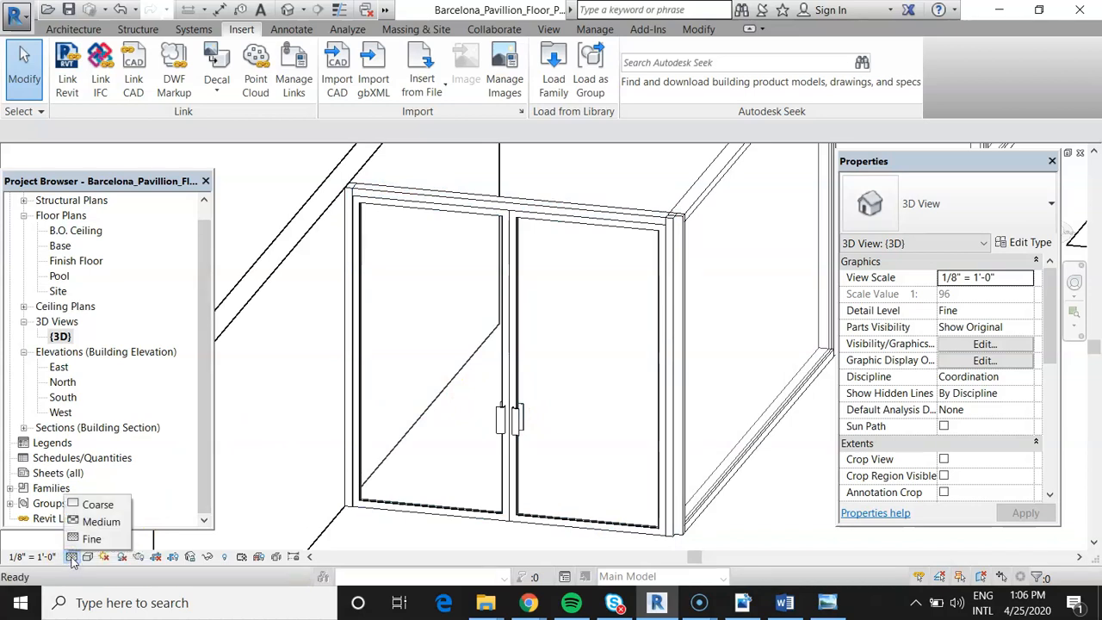
{"action": "left_click", "coordinate": [86, 539]}
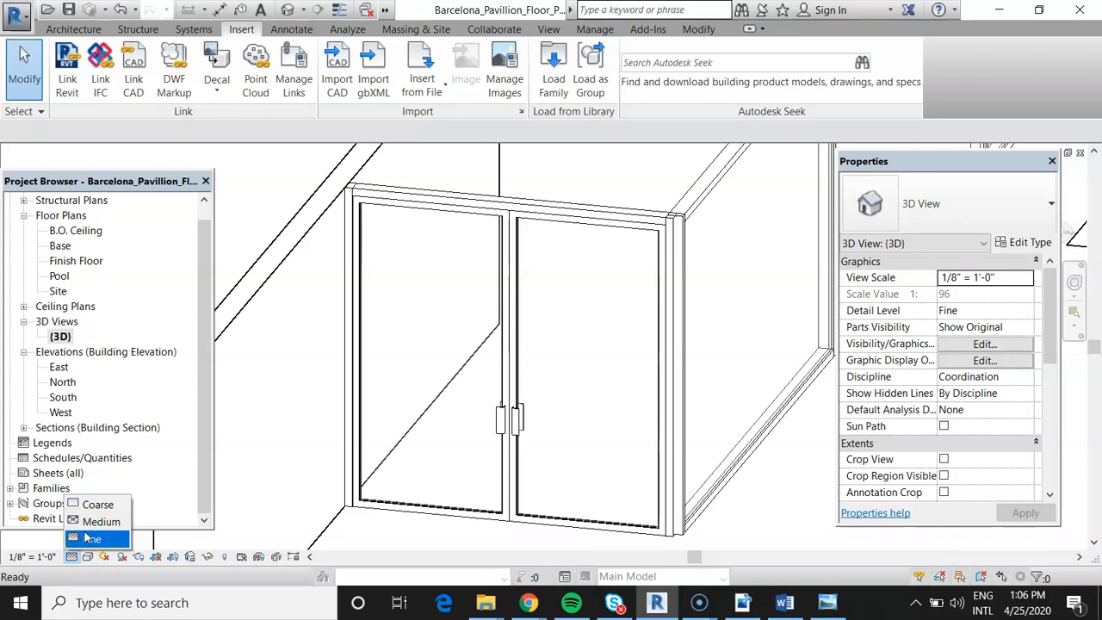
{"action": "left_click", "coordinate": [95, 542]}
{"action": "left_click", "coordinate": [102, 522]}
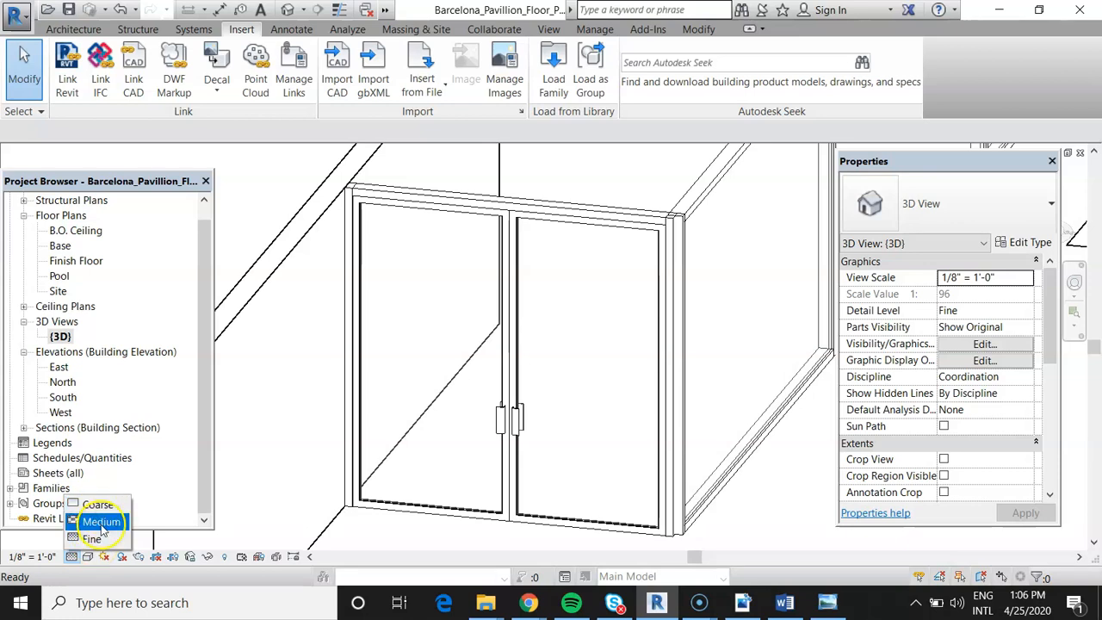
{"action": "left_click", "coordinate": [96, 539]}
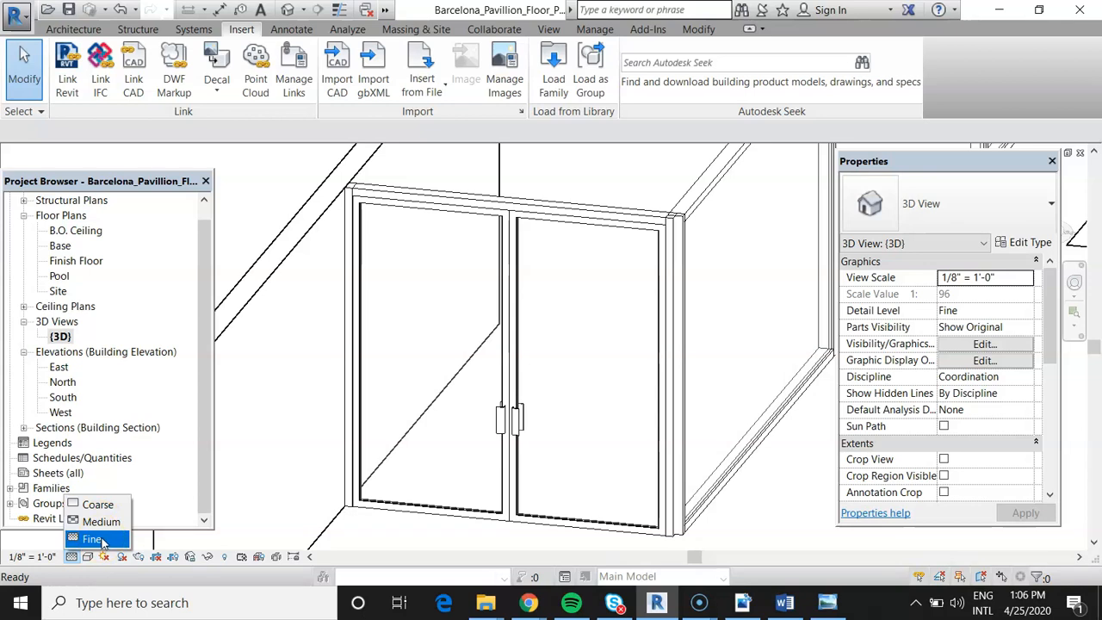
- Apply the Fine detail level to the 3D view and cycle through the overlapping components at the corner beside the double door
{"action": "left_click", "coordinate": [96, 538]}
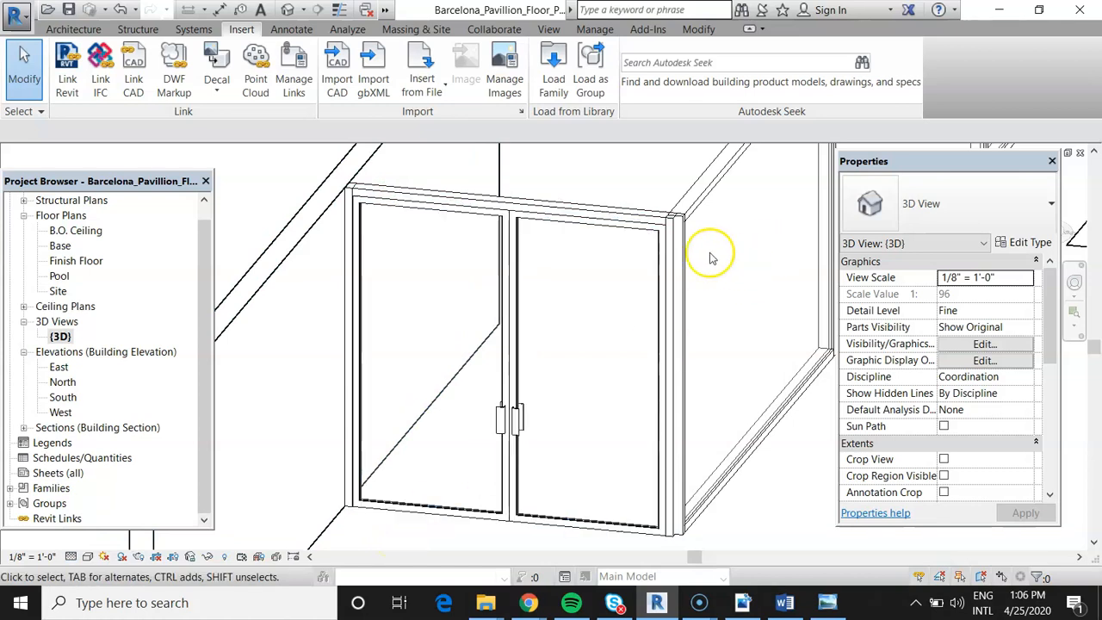
{"action": "scroll", "coordinate": [698, 219], "scroll_direction": "up", "scroll_amount": 5}
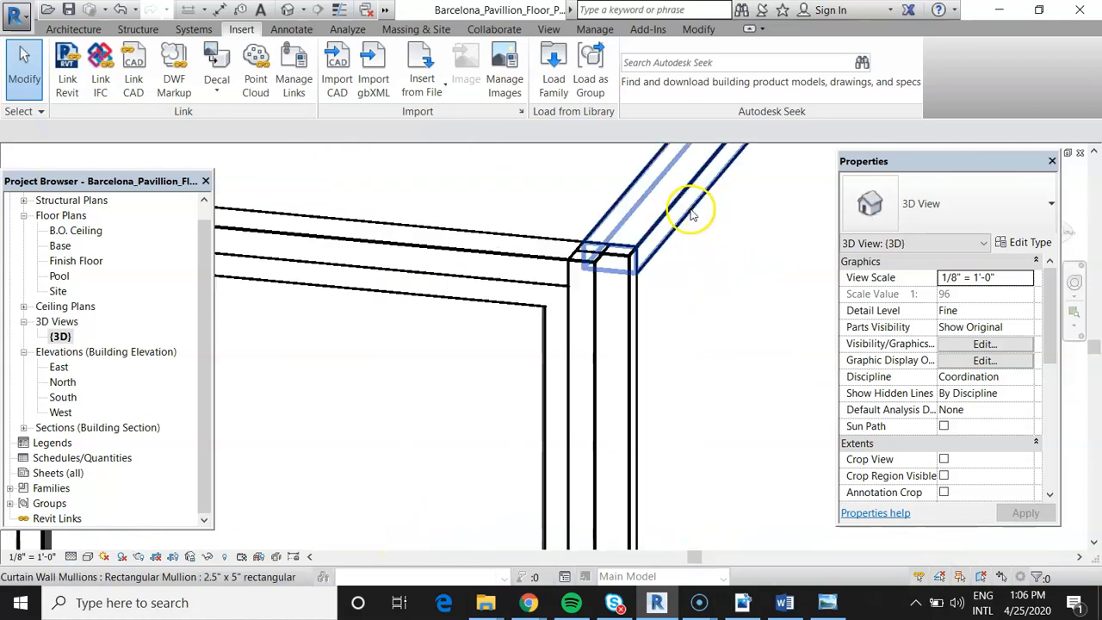
{"action": "scroll", "coordinate": [647, 254], "scroll_direction": "up", "scroll_amount": 2}
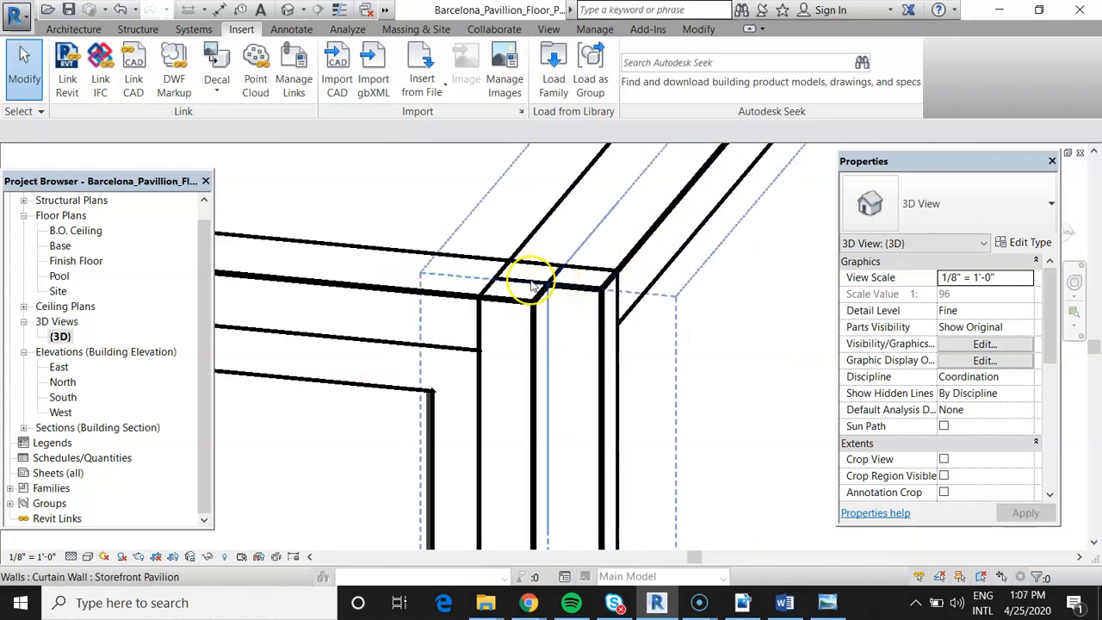
{"action": "key", "text": "Tab"}
{"action": "key", "text": "Tab"}
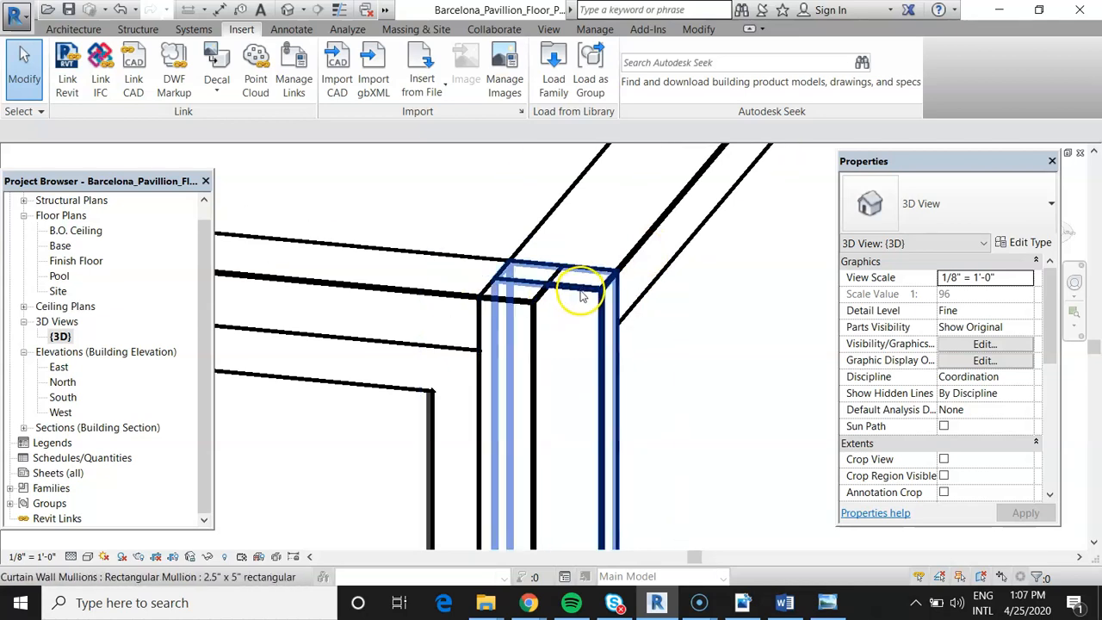
{"action": "key", "text": "Tab"}
{"action": "key", "text": "Tab"}
{"action": "key", "text": "Tab"}
{"action": "key", "text": "Tab"}
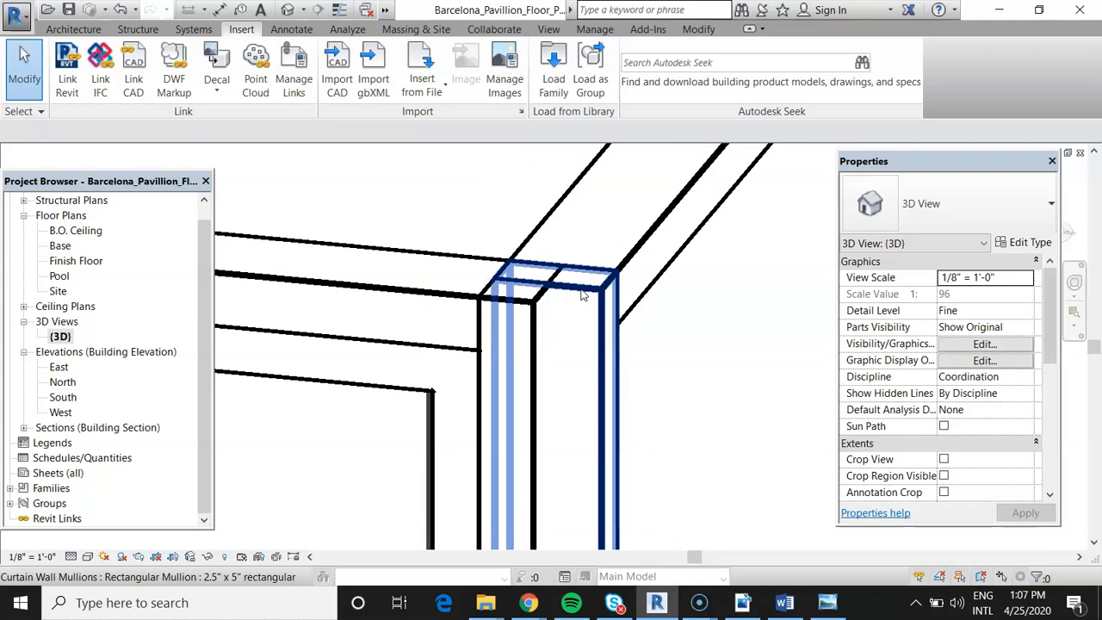
- Change the vertical 2.5" x 5" rectangular mullion at the entrance corner to the L Corner Mullion 5" x 5" Corner type, deleting the conflicting element
{"action": "scroll", "coordinate": [582, 294], "scroll_direction": "down", "scroll_amount": 2}
{"action": "scroll", "coordinate": [581, 295], "scroll_direction": "down", "scroll_amount": 3}
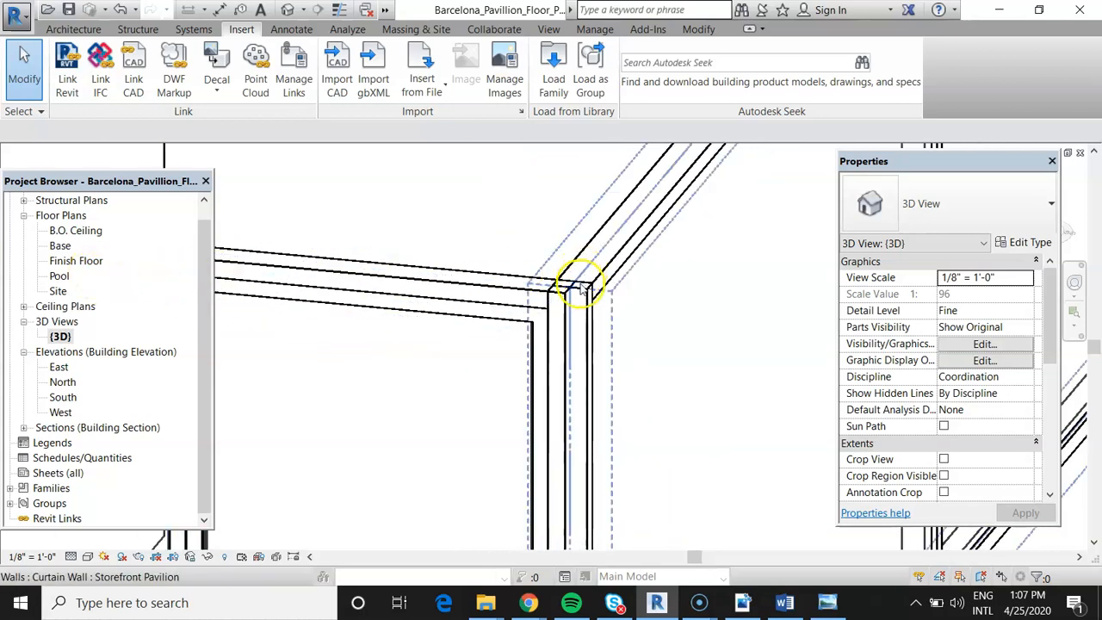
{"action": "key", "text": "Tab"}
{"action": "key", "text": "Tab"}
{"action": "left_click", "coordinate": [585, 291]}
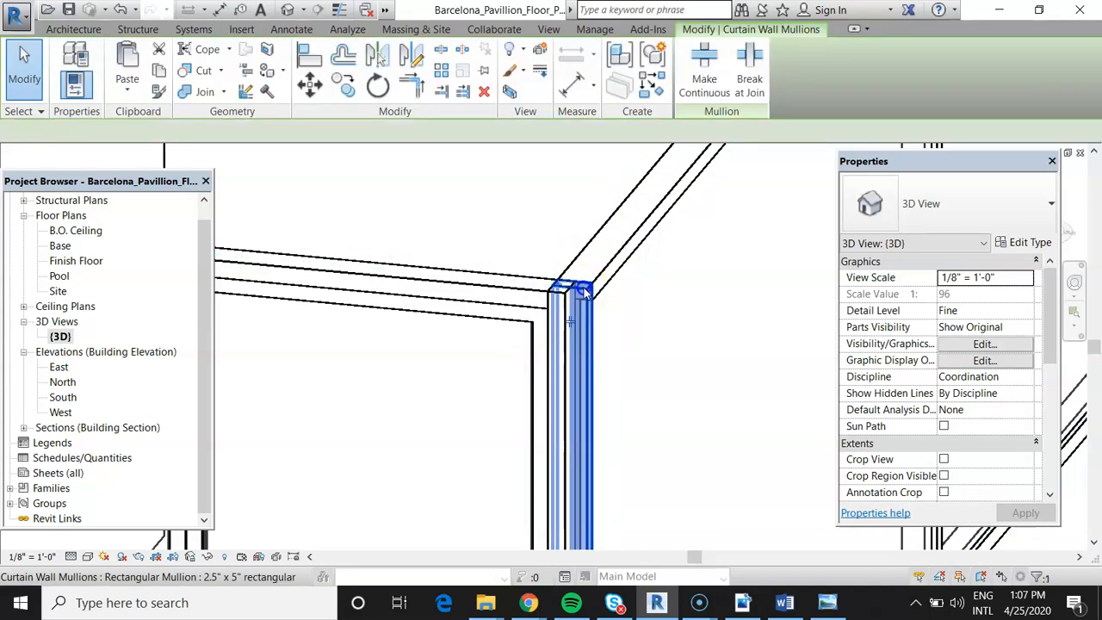
{"action": "scroll", "coordinate": [586, 291], "scroll_direction": "down", "scroll_amount": 5}
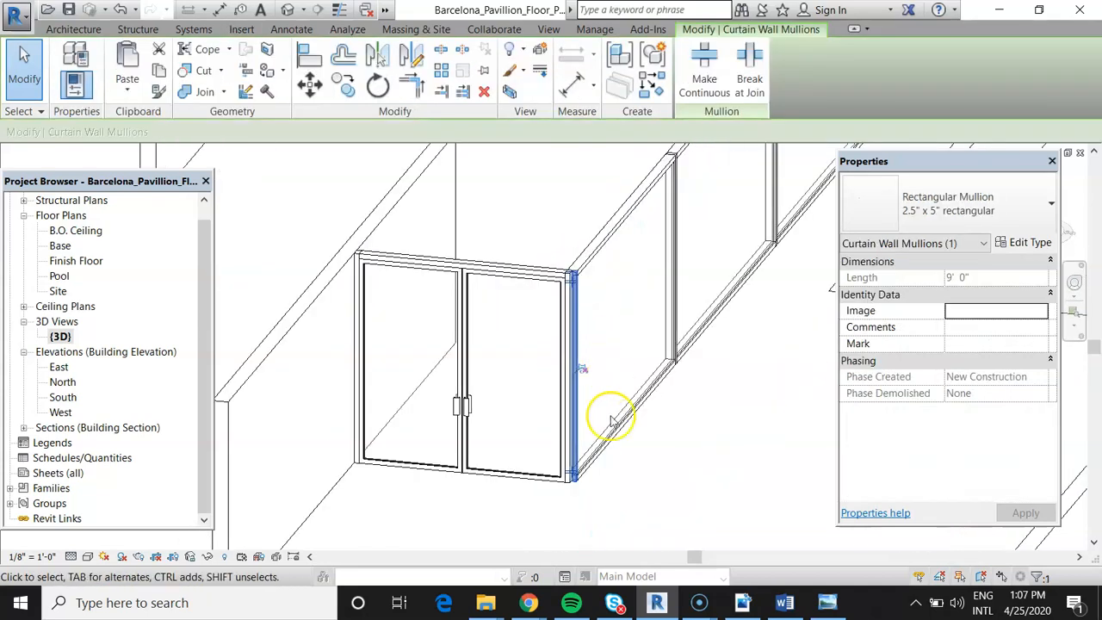
{"action": "scroll", "coordinate": [584, 313], "scroll_direction": "up", "scroll_amount": 3}
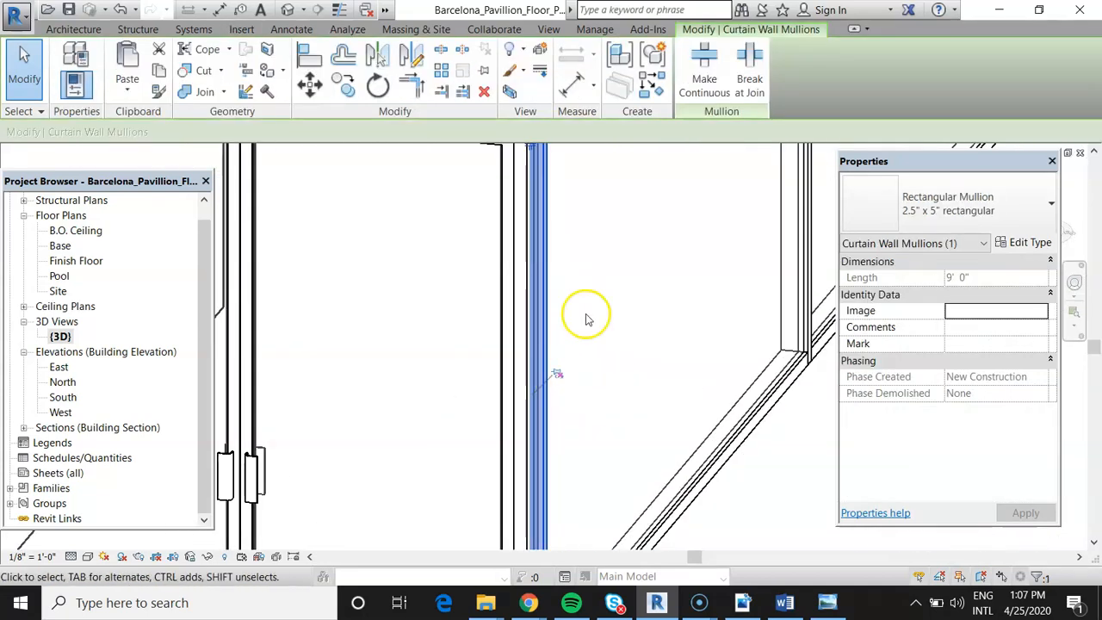
{"action": "scroll", "coordinate": [561, 363], "scroll_direction": "down", "scroll_amount": 1}
{"action": "scroll", "coordinate": [560, 361], "scroll_direction": "up", "scroll_amount": 3}
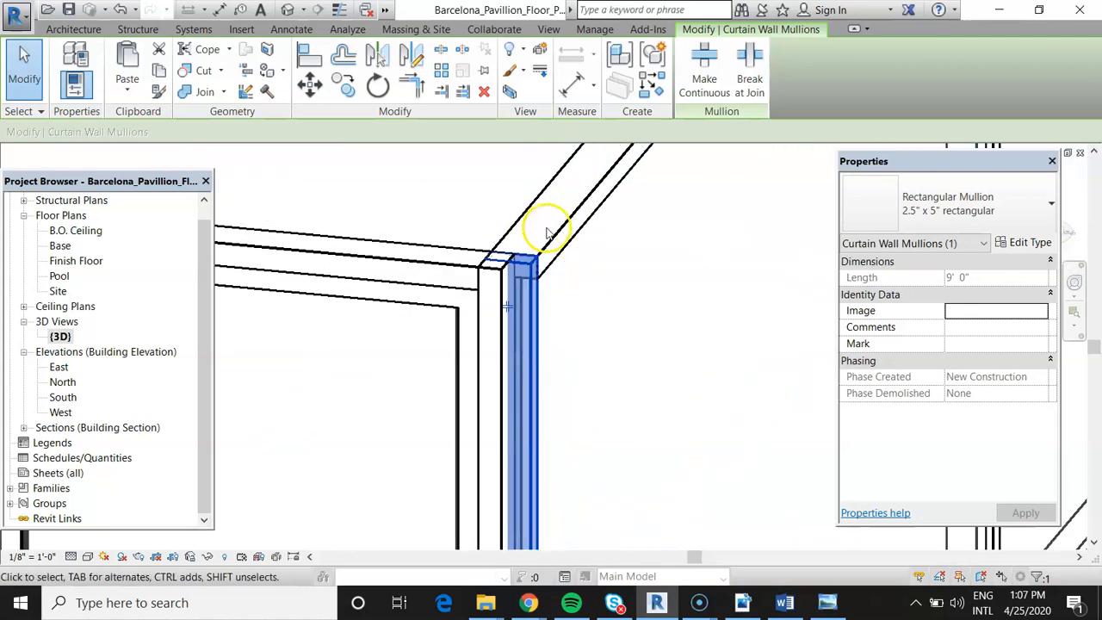
{"action": "scroll", "coordinate": [544, 265], "scroll_direction": "up", "scroll_amount": 1}
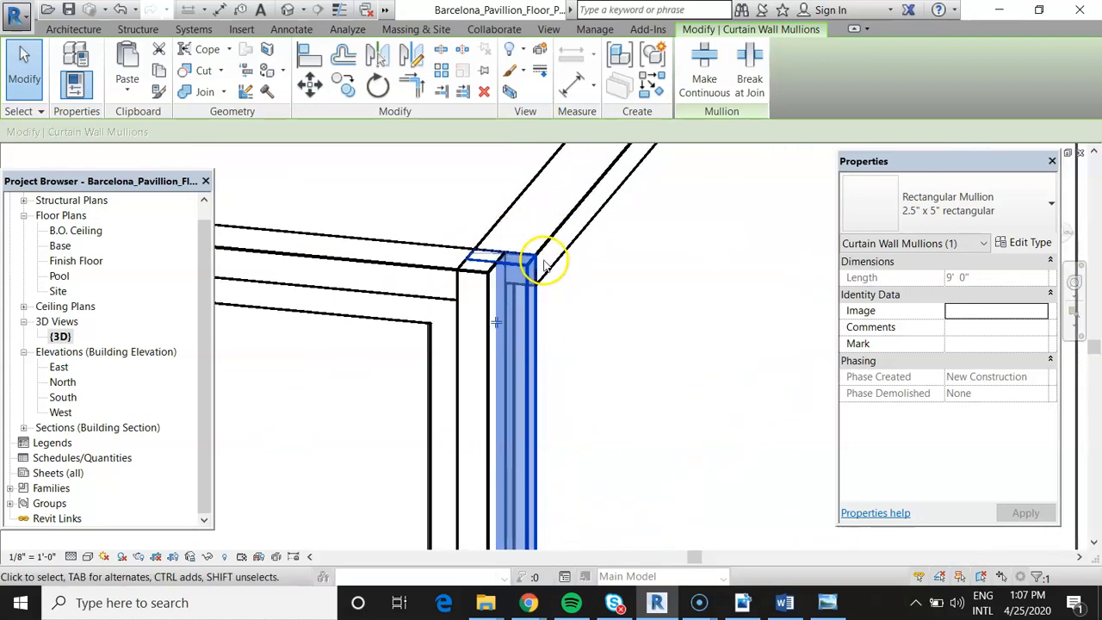
{"action": "left_click", "coordinate": [999, 211]}
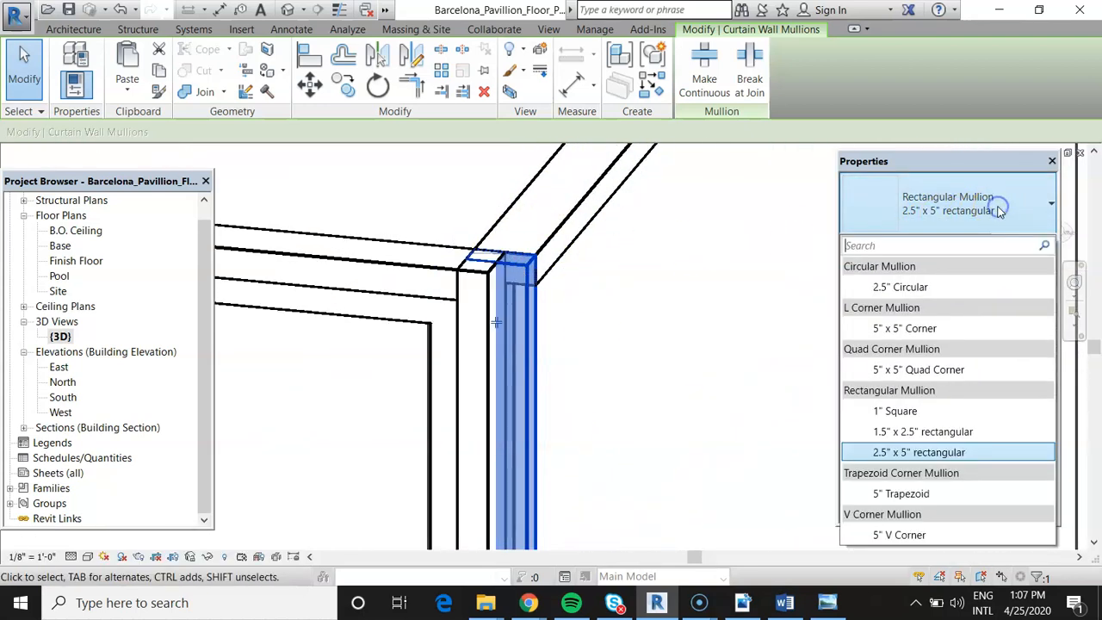
{"action": "left_click", "coordinate": [927, 329]}
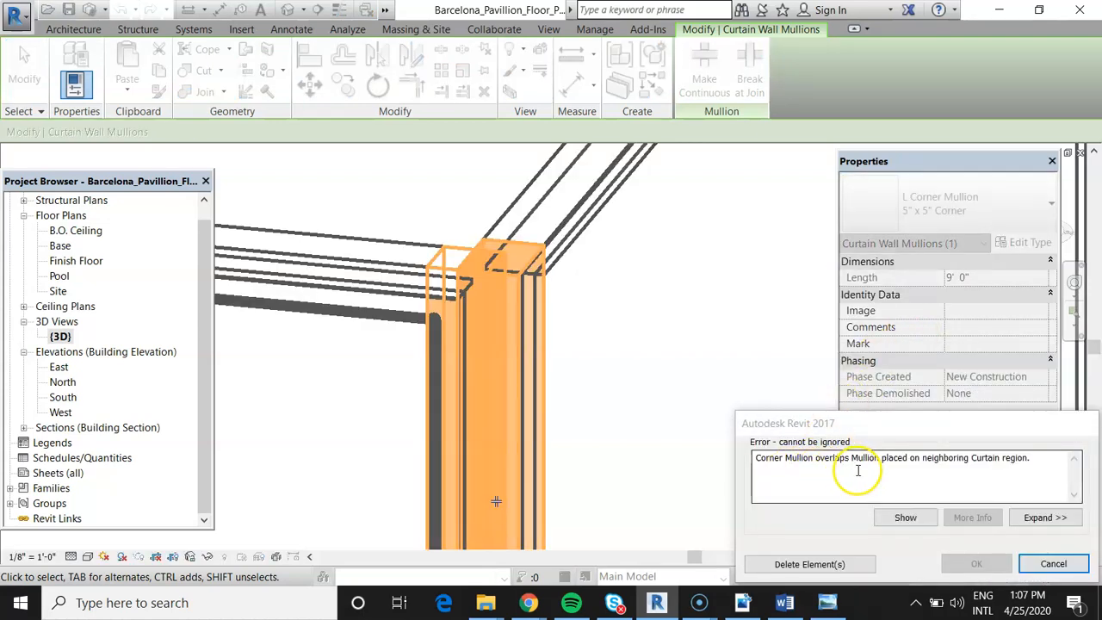
{"action": "left_click", "coordinate": [813, 564]}
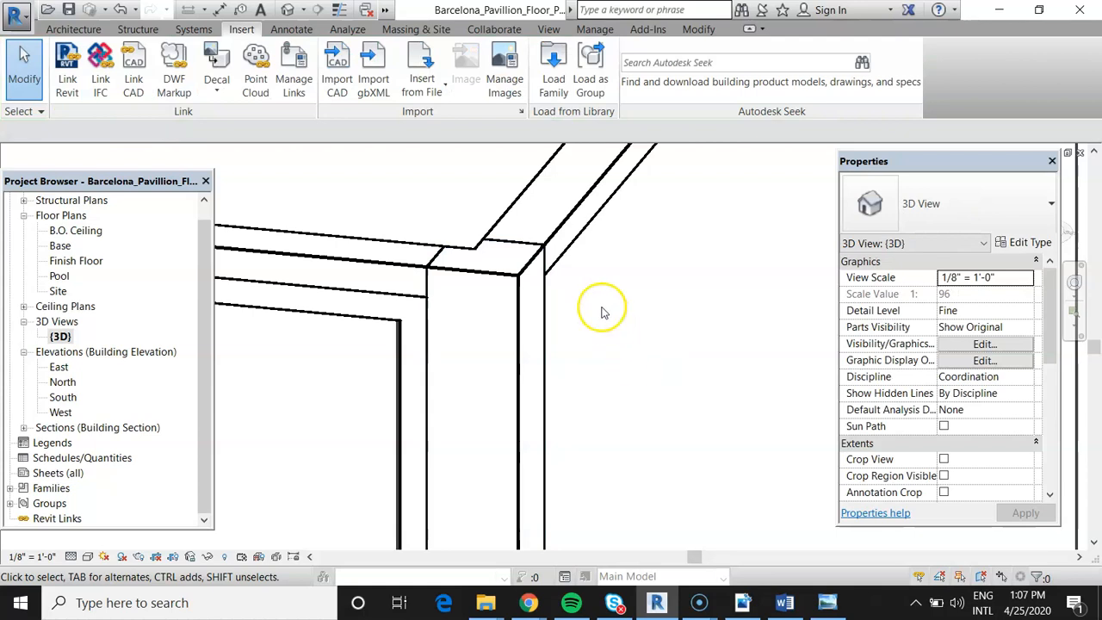
- Check the corner mullion and double door in the 3D view, and review the Word notes on creating unequal panel sizes
{"action": "scroll", "coordinate": [551, 292], "scroll_direction": "down", "scroll_amount": 5}
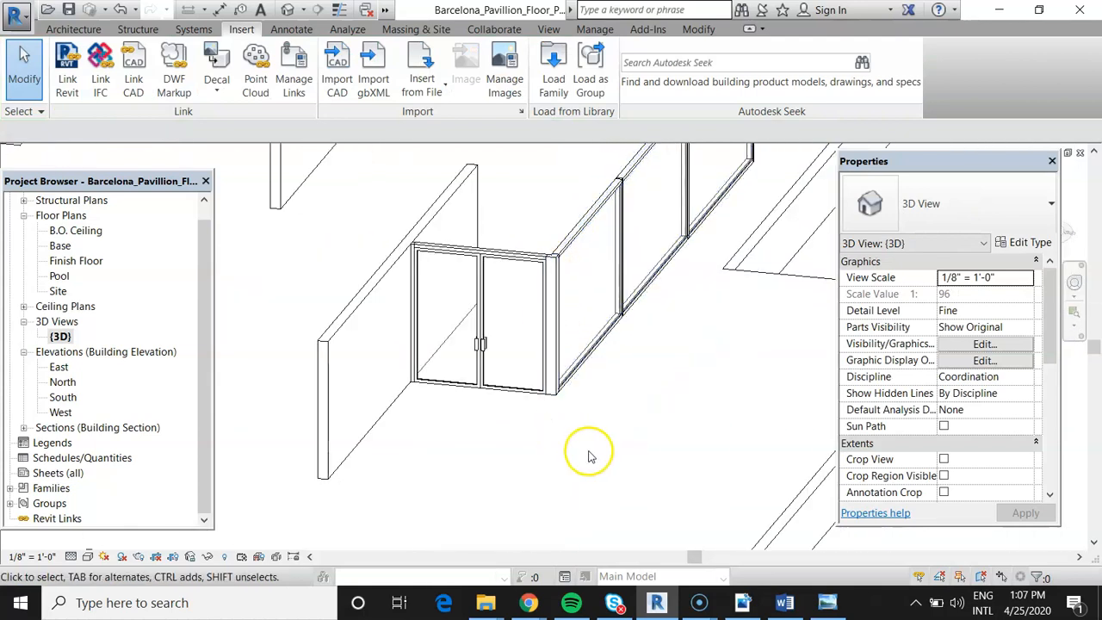
{"action": "scroll", "coordinate": [589, 456], "scroll_direction": "up", "scroll_amount": 2}
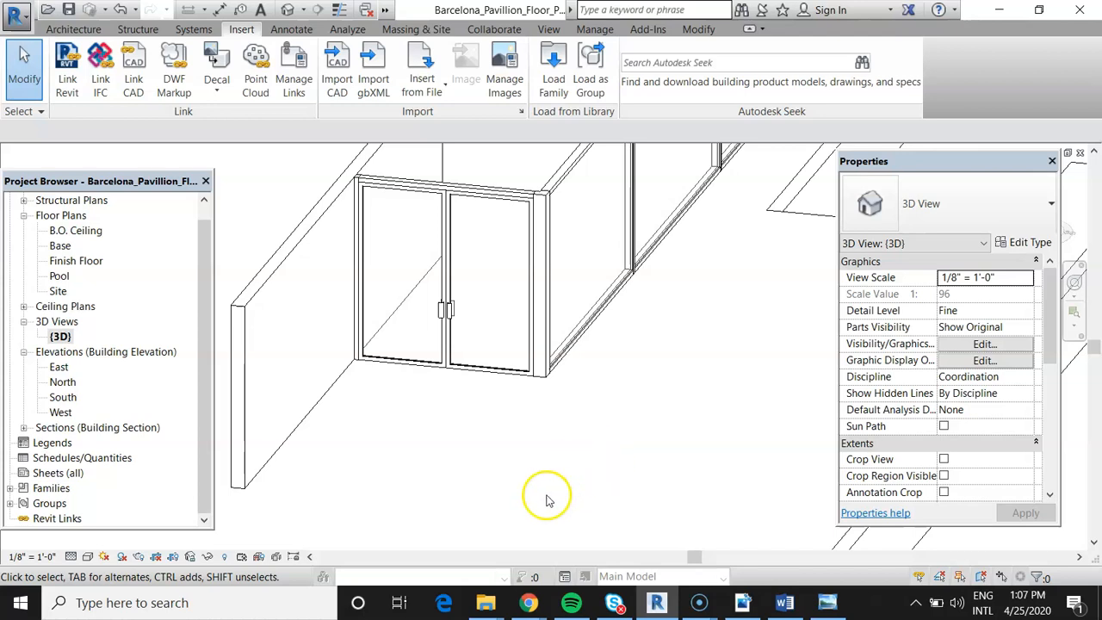
{"action": "scroll", "coordinate": [544, 500], "scroll_direction": "down", "scroll_amount": 2}
{"action": "scroll", "coordinate": [543, 497], "scroll_direction": "down", "scroll_amount": 2}
{"action": "scroll", "coordinate": [688, 248], "scroll_direction": "up", "scroll_amount": 2}
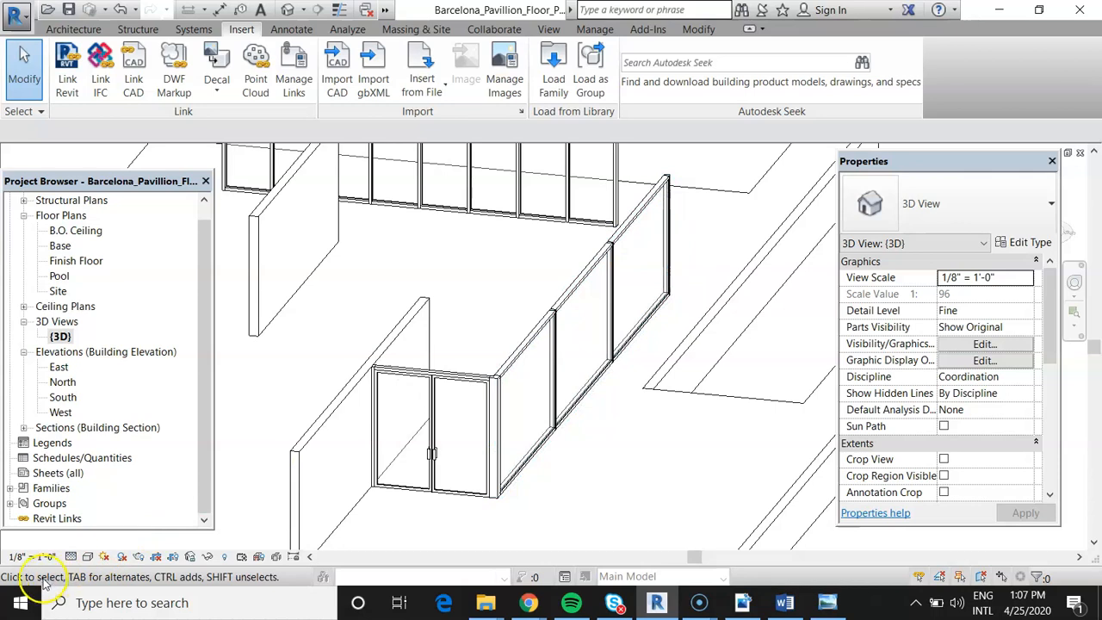
{"action": "left_click", "coordinate": [784, 603]}
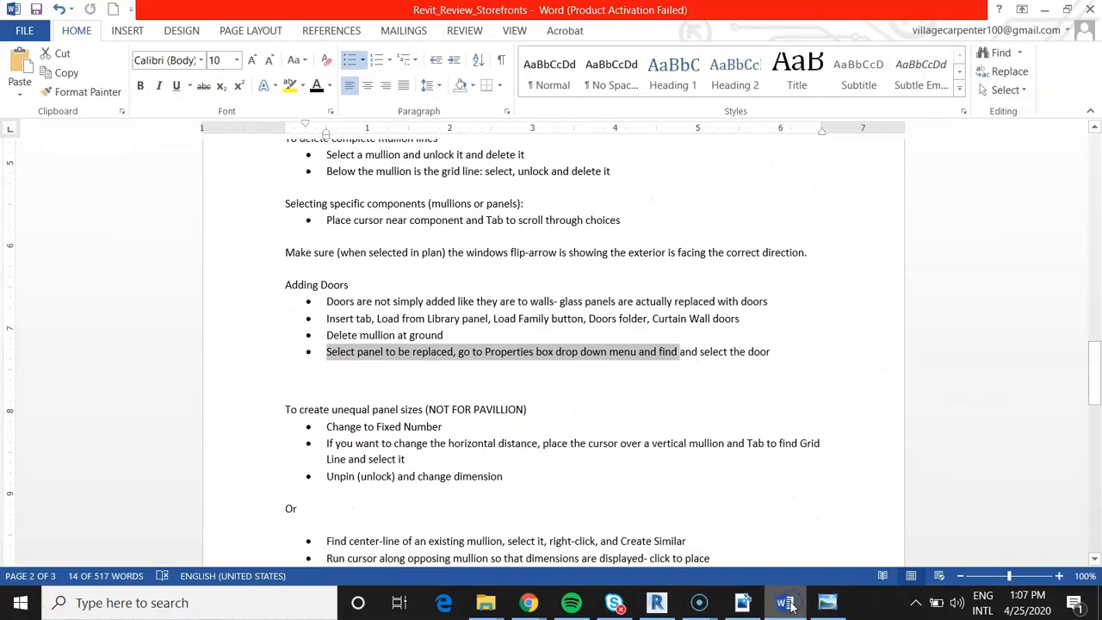
{"action": "left_click", "coordinate": [687, 432]}
{"action": "scroll", "coordinate": [600, 389], "scroll_direction": "down", "scroll_amount": 2}
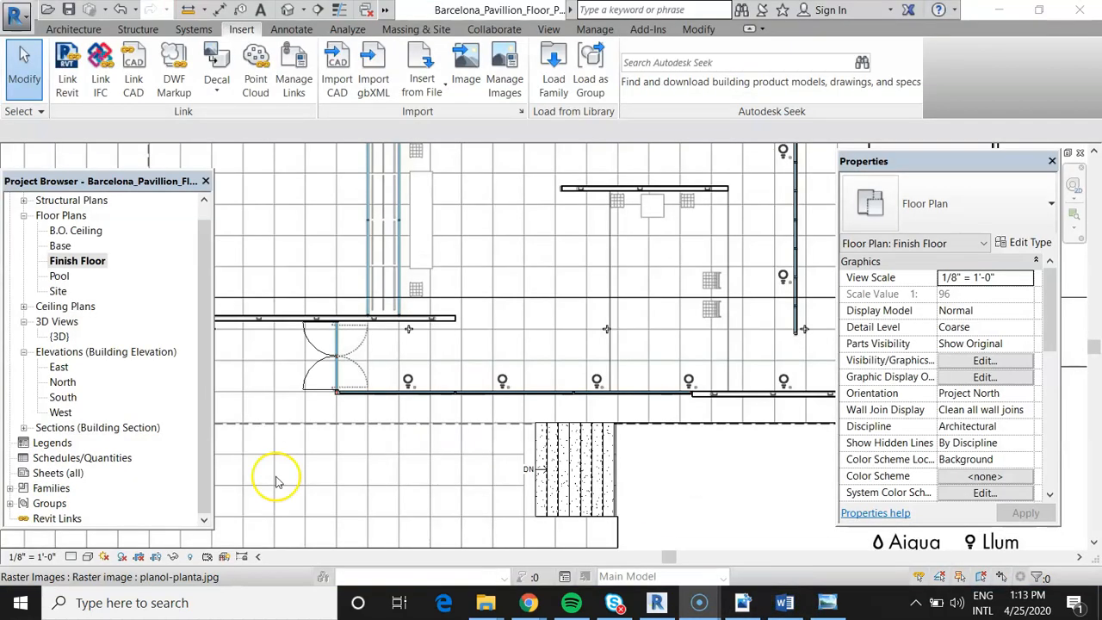
- Select and unpin the grid line of the long curtain wall above the stairs on the Finish Floor plan, and deselect it
{"action": "scroll", "coordinate": [592, 427], "scroll_direction": "up", "scroll_amount": 3}
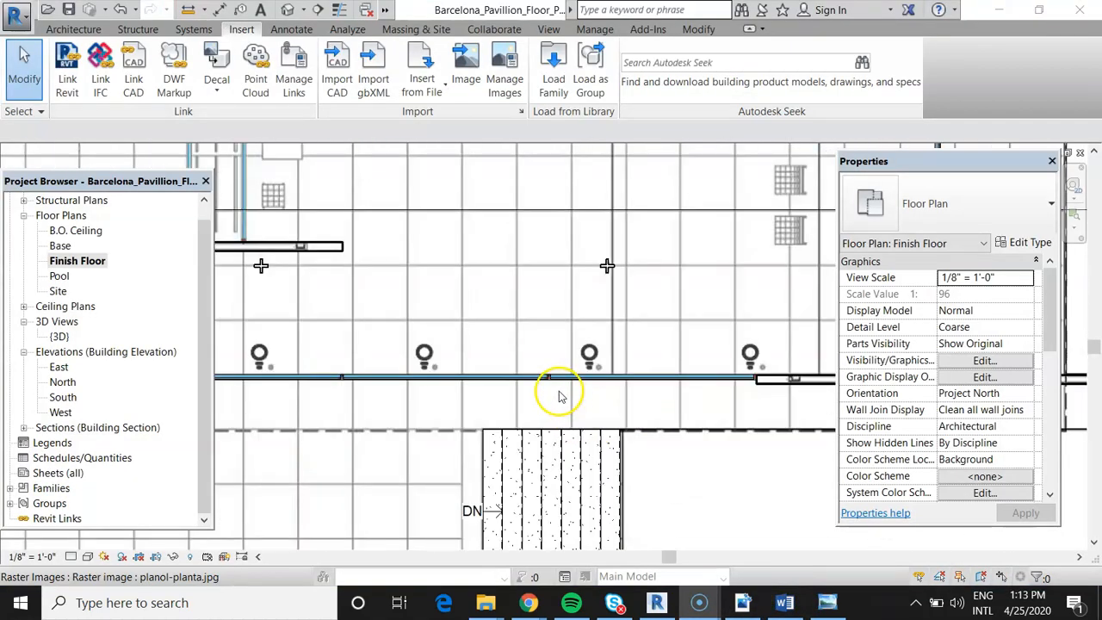
{"action": "scroll", "coordinate": [560, 393], "scroll_direction": "up", "scroll_amount": 5}
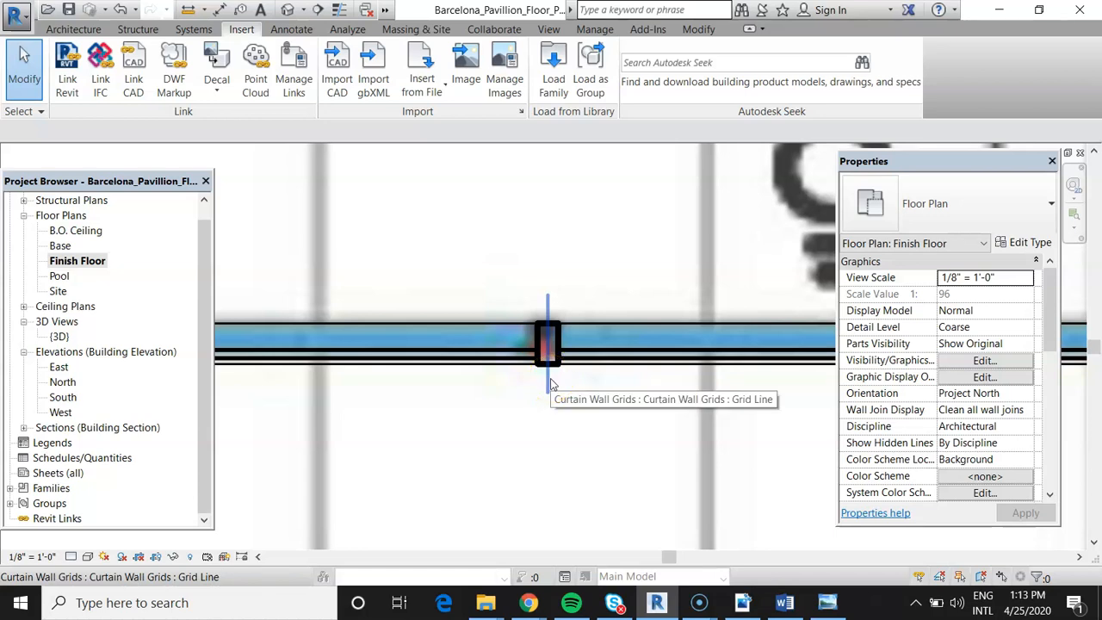
{"action": "left_click", "coordinate": [553, 385]}
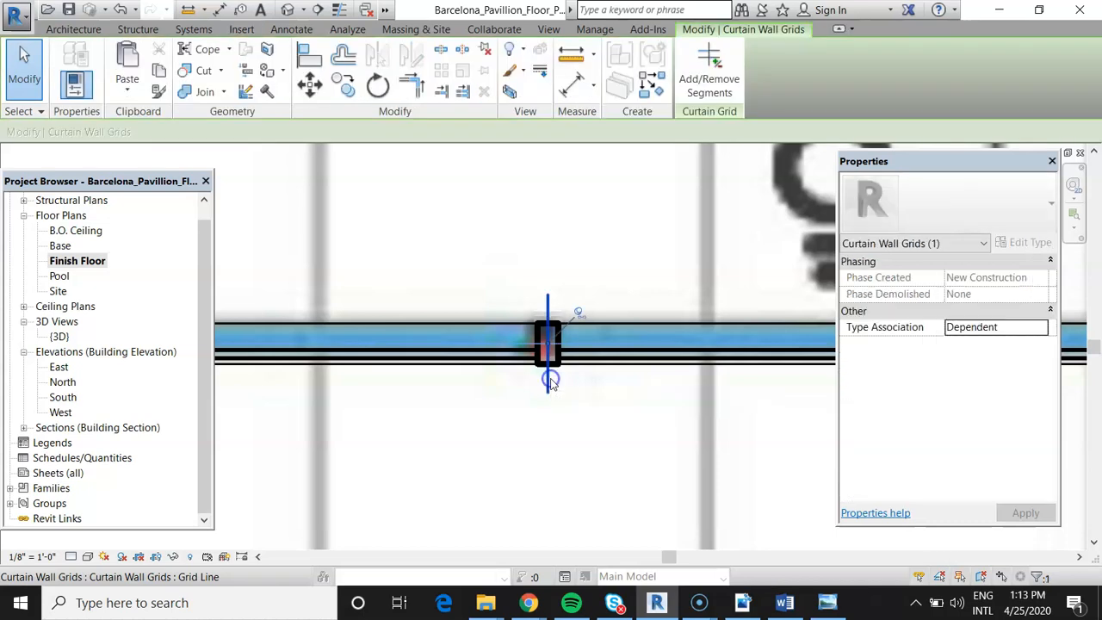
{"action": "left_click", "coordinate": [577, 312]}
{"action": "scroll", "coordinate": [644, 433], "scroll_direction": "down", "scroll_amount": 4}
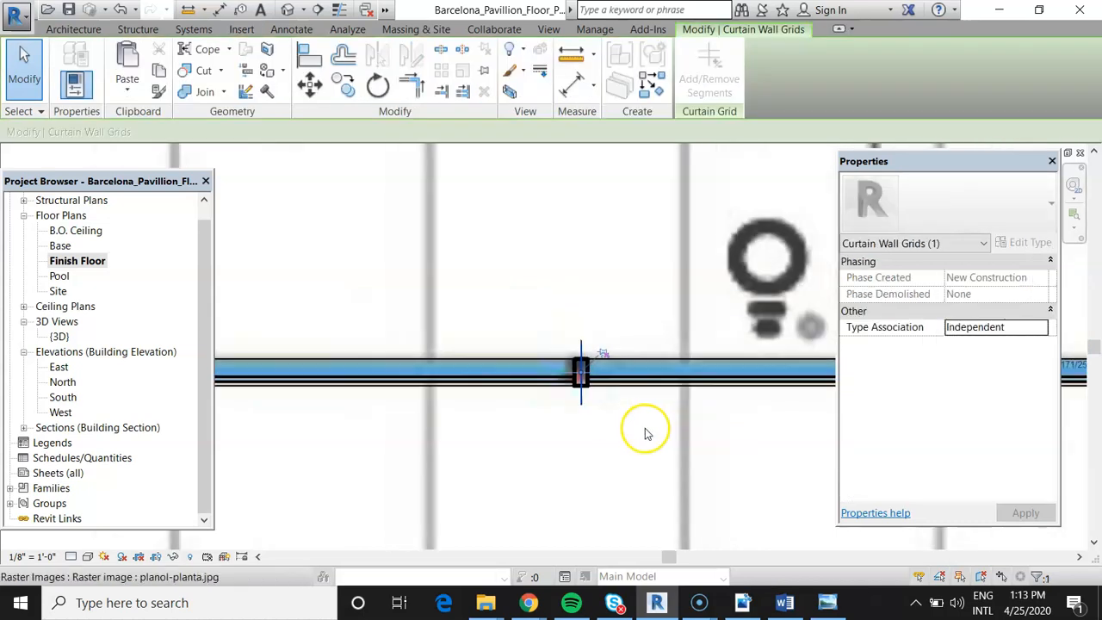
{"action": "scroll", "coordinate": [641, 433], "scroll_direction": "down", "scroll_amount": 1}
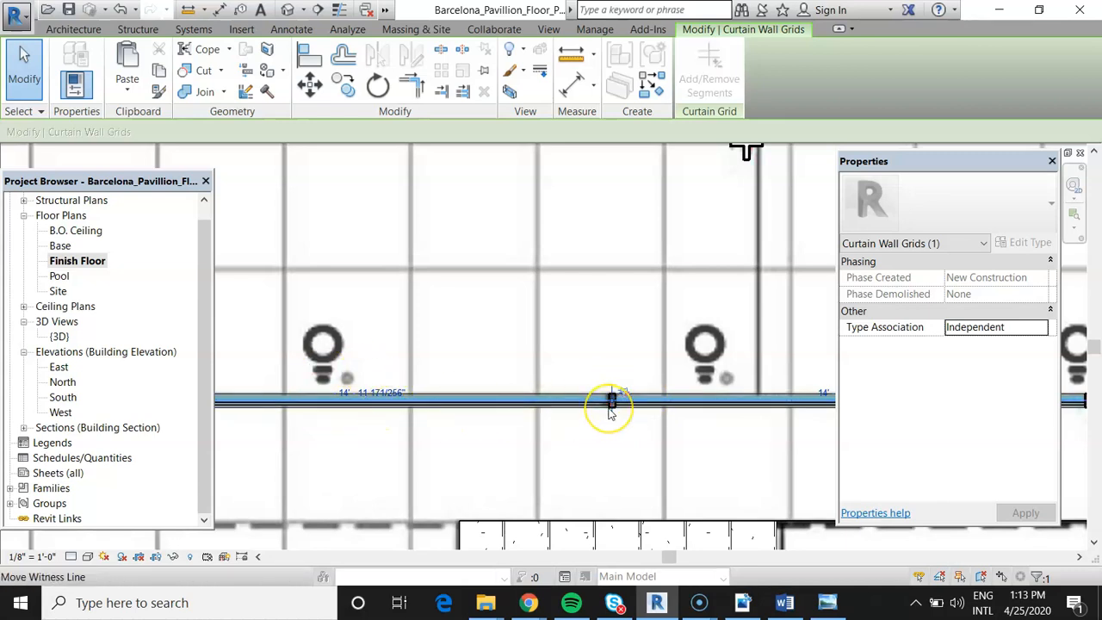
{"action": "scroll", "coordinate": [607, 413], "scroll_direction": "down", "scroll_amount": 6}
{"action": "key", "text": "Escape"}
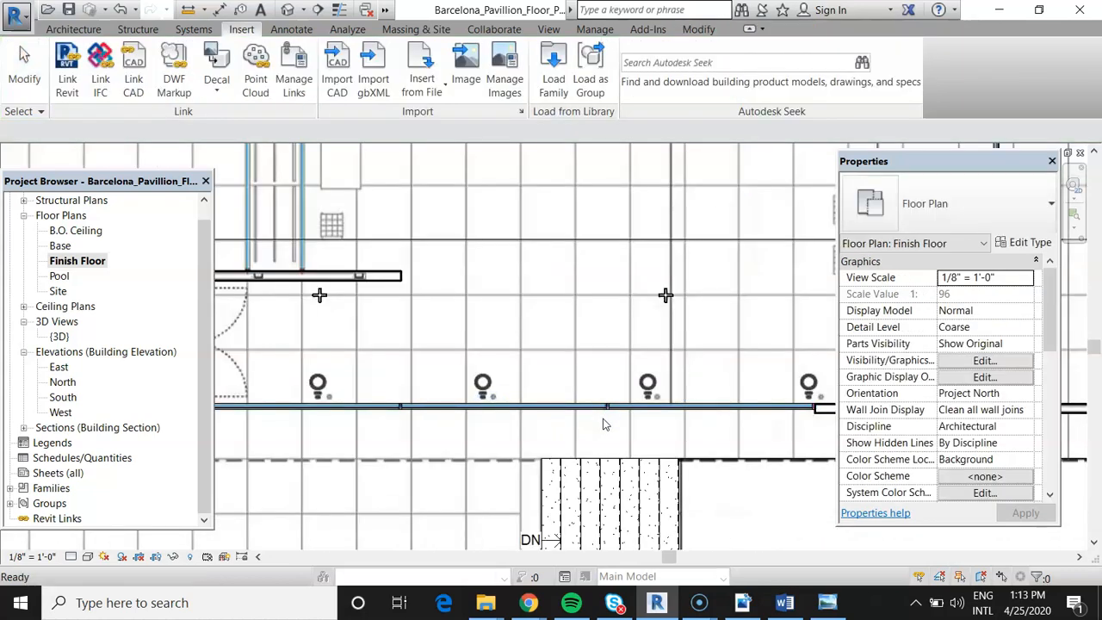
- Examine the main pavilion's storefront walls, mullion spacing and double doors against the underlay image on the Finish Floor plan
{"action": "scroll", "coordinate": [560, 465], "scroll_direction": "down", "scroll_amount": 5}
{"action": "scroll", "coordinate": [561, 463], "scroll_direction": "down", "scroll_amount": 2}
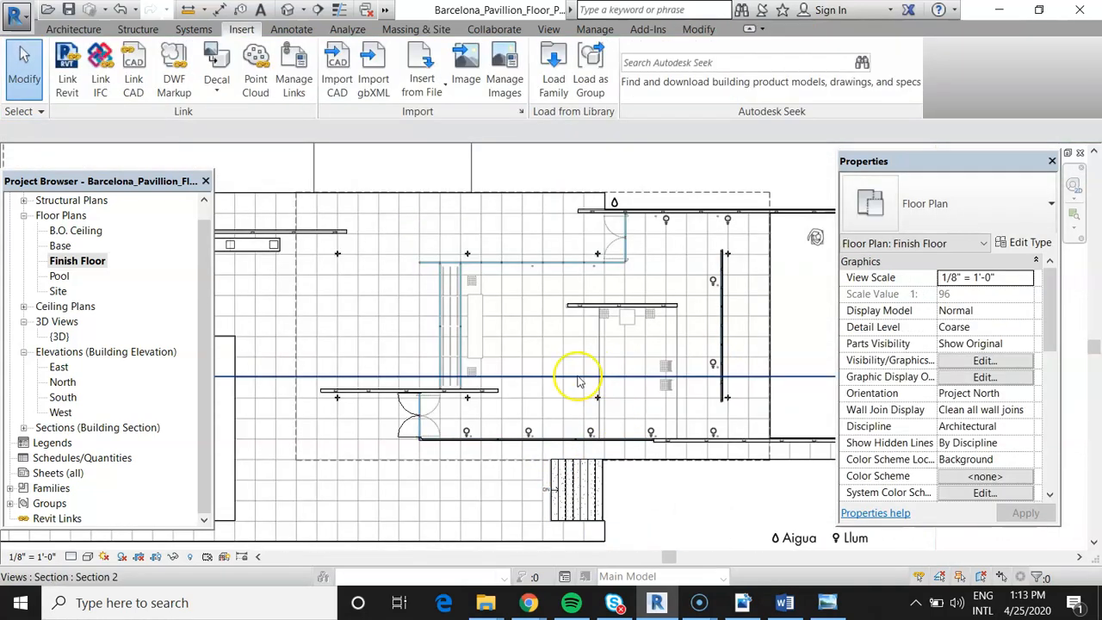
{"action": "scroll", "coordinate": [579, 381], "scroll_direction": "down", "scroll_amount": 1}
{"action": "scroll", "coordinate": [649, 346], "scroll_direction": "up", "scroll_amount": 2}
{"action": "scroll", "coordinate": [641, 267], "scroll_direction": "up", "scroll_amount": 1}
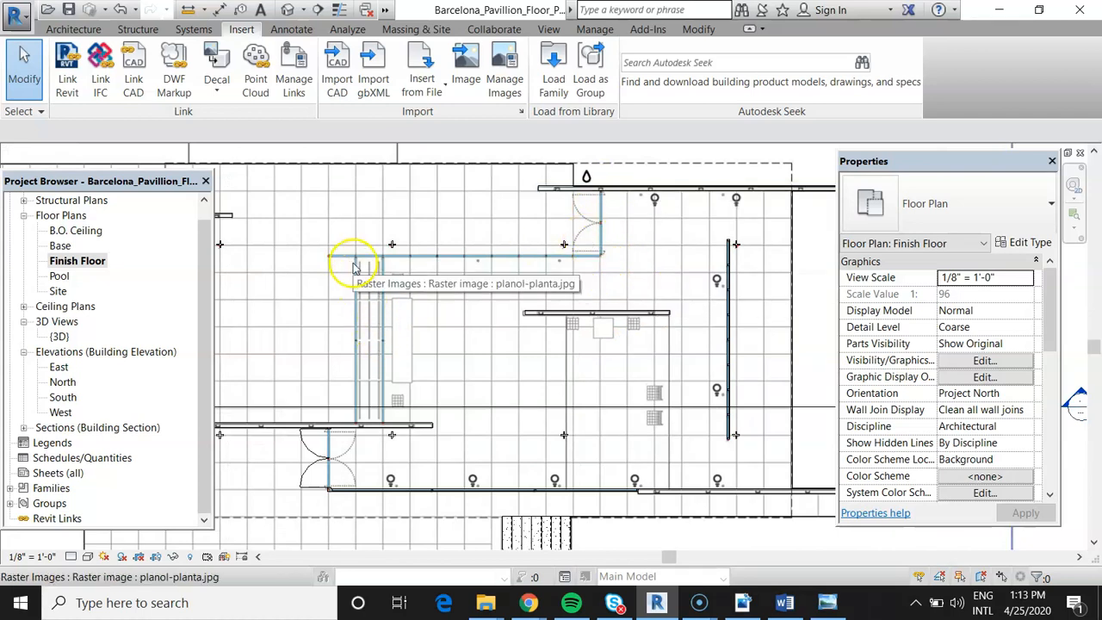
{"action": "scroll", "coordinate": [349, 328], "scroll_direction": "up", "scroll_amount": 3}
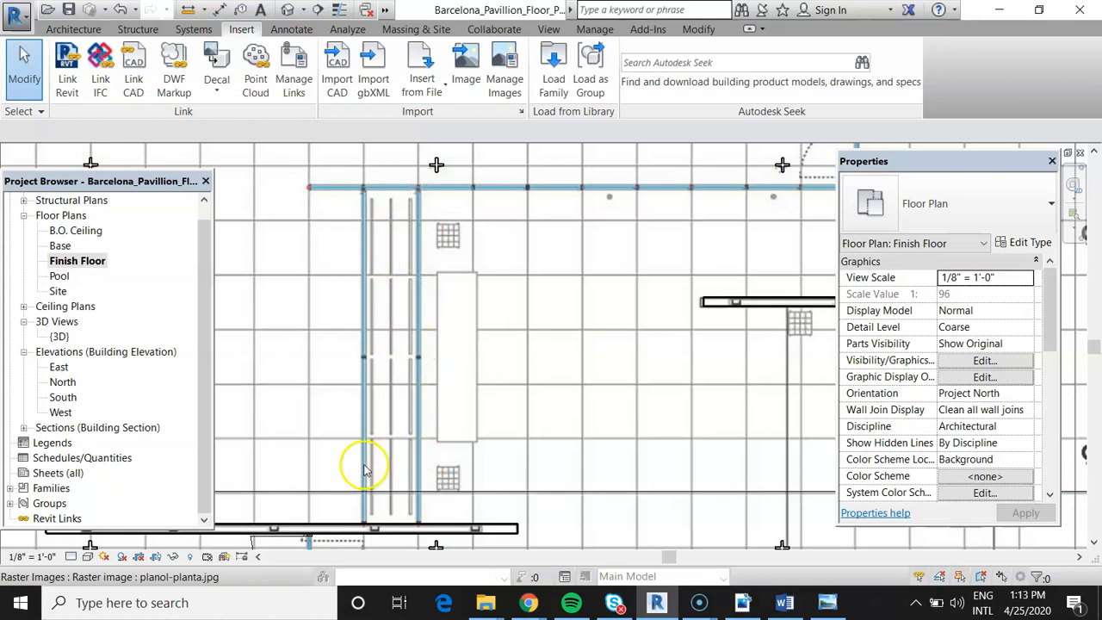
{"action": "scroll", "coordinate": [363, 469], "scroll_direction": "down", "scroll_amount": 2}
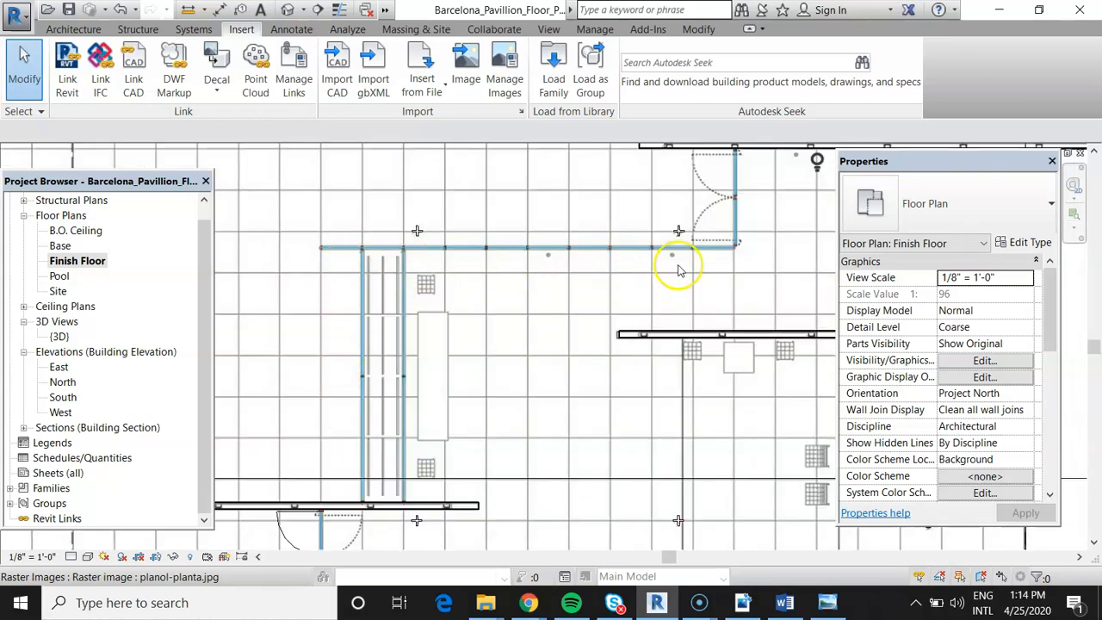
{"action": "scroll", "coordinate": [557, 293], "scroll_direction": "down", "scroll_amount": 2}
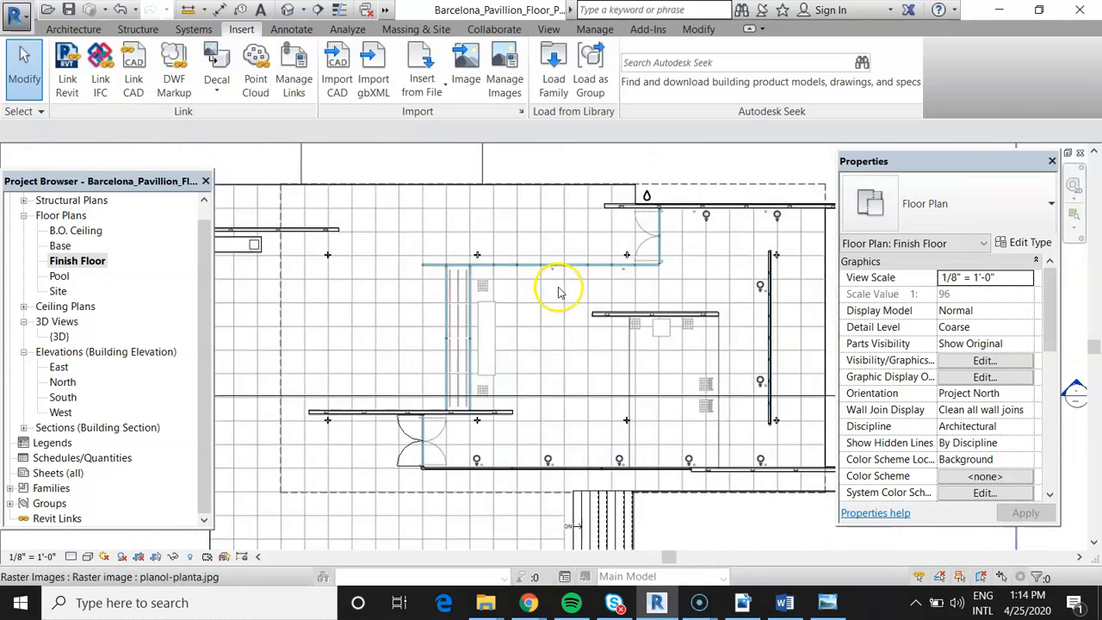
- Examine the small building's walls, storefront glazing and door locations against the underlay image on the Finish Floor plan
{"action": "scroll", "coordinate": [763, 356], "scroll_direction": "down", "scroll_amount": 2}
{"action": "scroll", "coordinate": [271, 216], "scroll_direction": "up", "scroll_amount": 1}
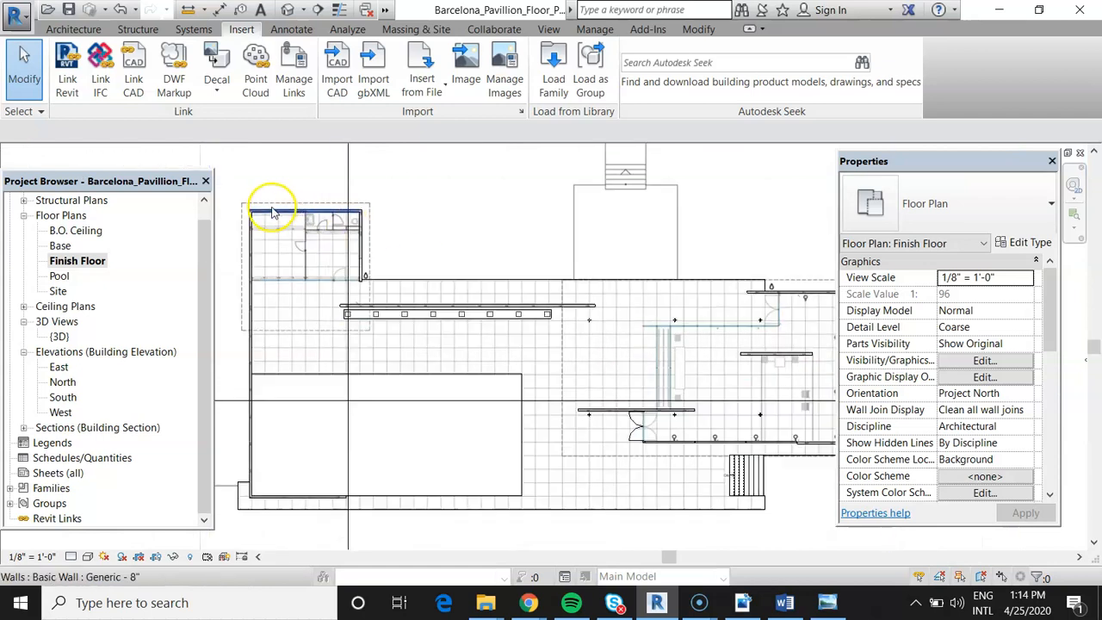
{"action": "scroll", "coordinate": [206, 180], "scroll_direction": "up", "scroll_amount": 2}
{"action": "scroll", "coordinate": [346, 272], "scroll_direction": "up", "scroll_amount": 2}
{"action": "scroll", "coordinate": [289, 250], "scroll_direction": "up", "scroll_amount": 1}
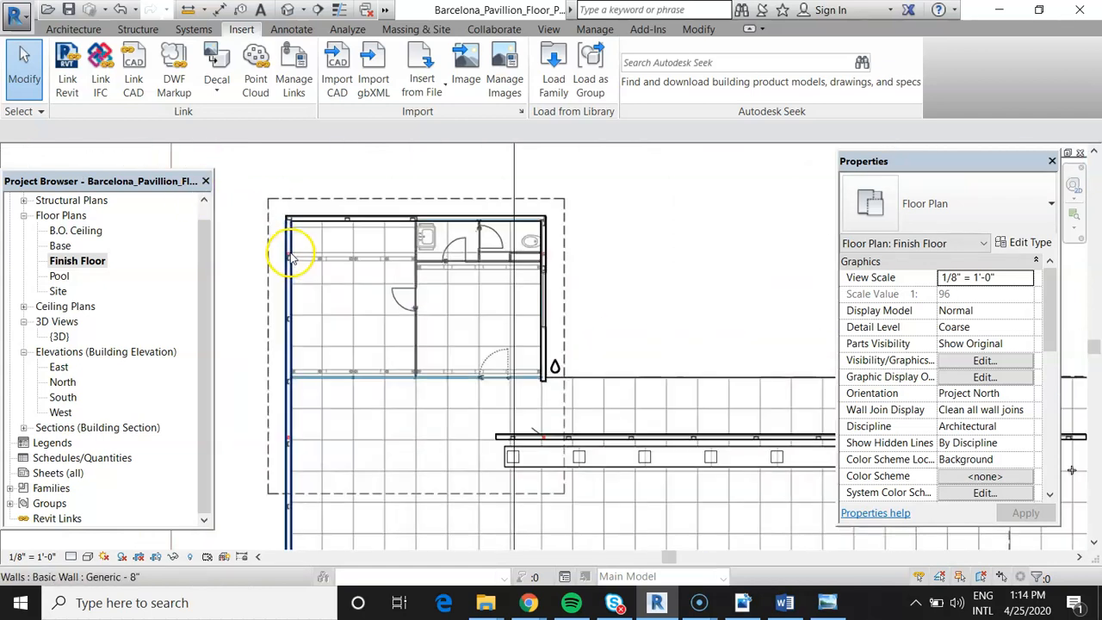
{"action": "scroll", "coordinate": [279, 220], "scroll_direction": "up", "scroll_amount": 1}
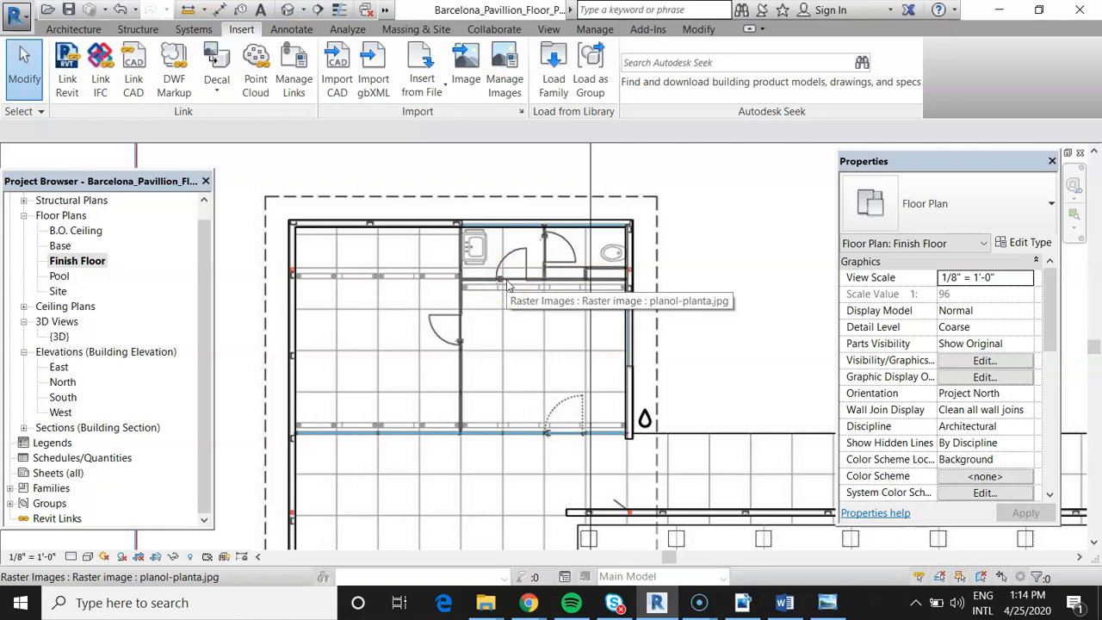
{"action": "left_click", "coordinate": [607, 259]}
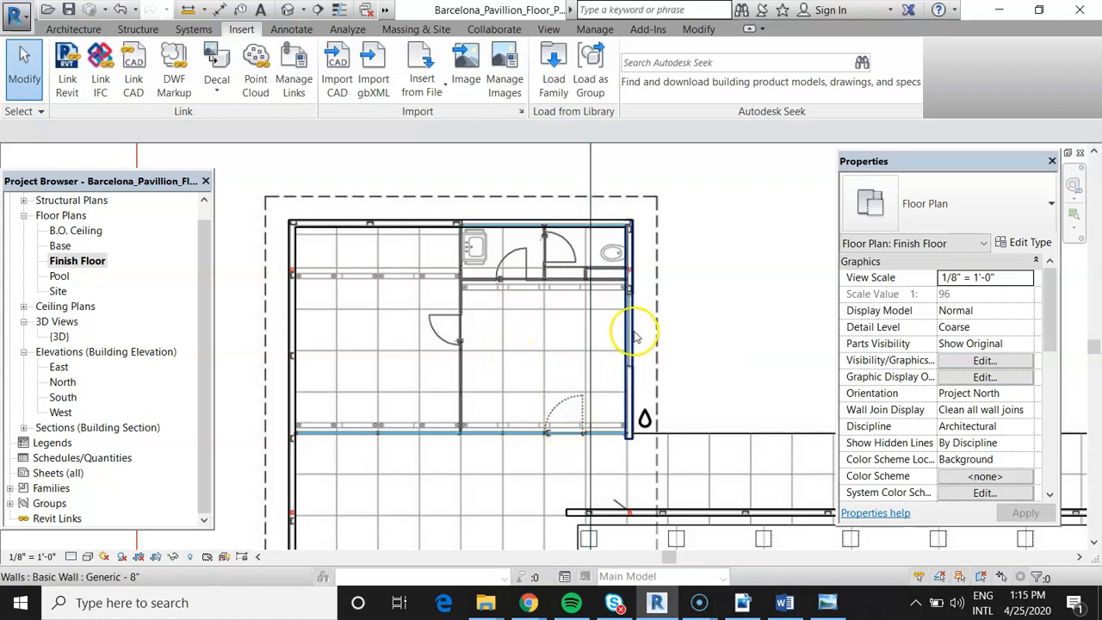
{"action": "scroll", "coordinate": [693, 345], "scroll_direction": "up", "scroll_amount": 1}
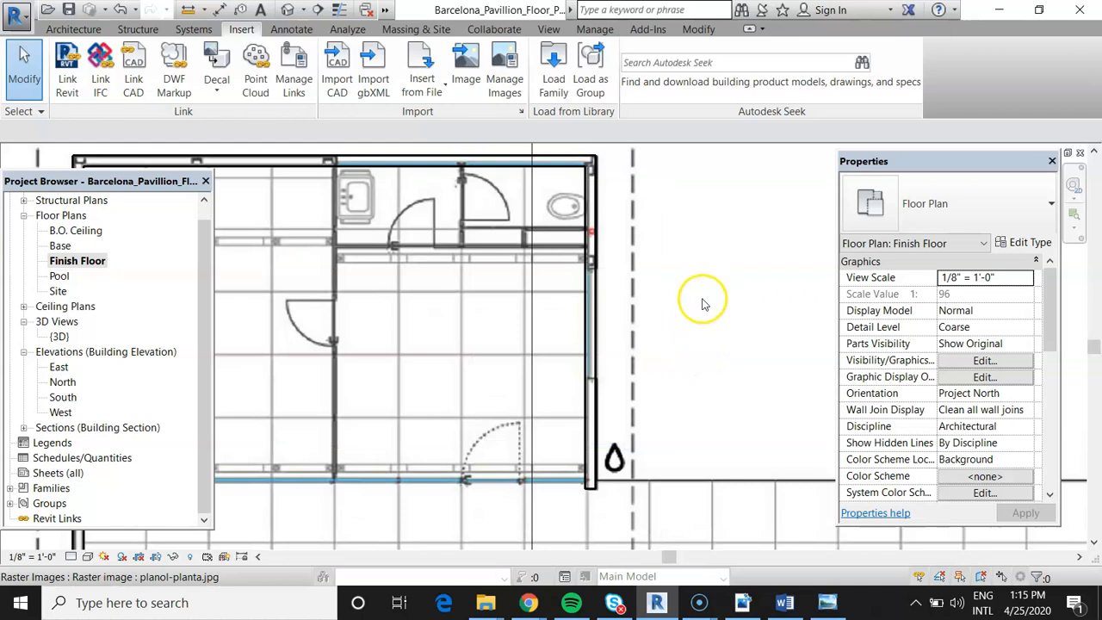
- Examine the window in the small building's east wall on the plan and in the side elevation of drawing 153 in Windows Photo Viewer
{"action": "scroll", "coordinate": [700, 302], "scroll_direction": "up", "scroll_amount": 1}
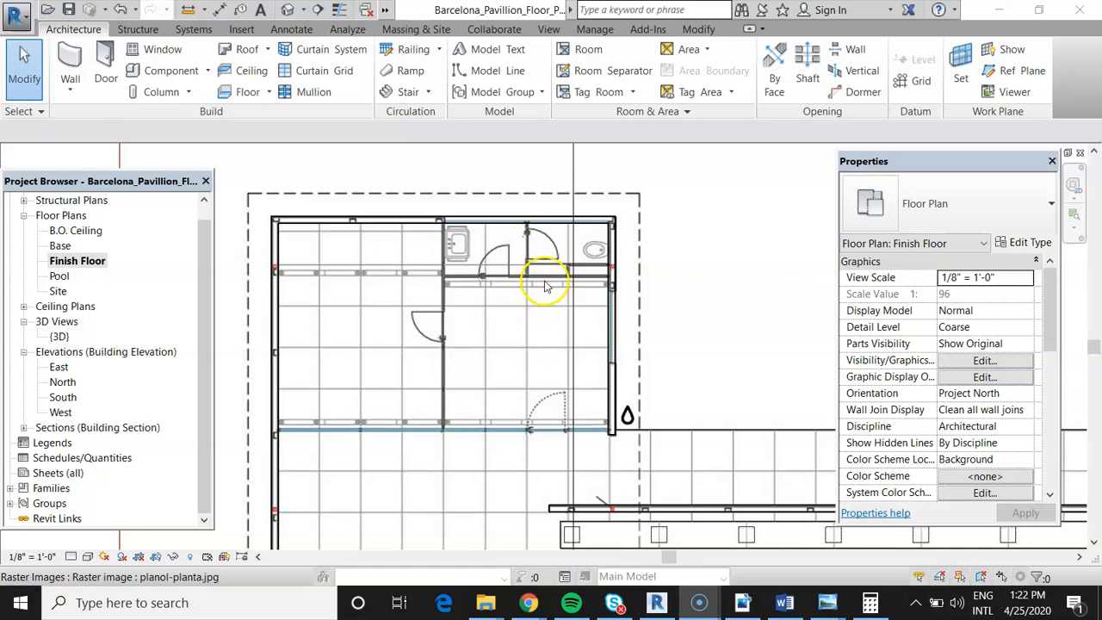
{"action": "scroll", "coordinate": [616, 325], "scroll_direction": "up", "scroll_amount": 2}
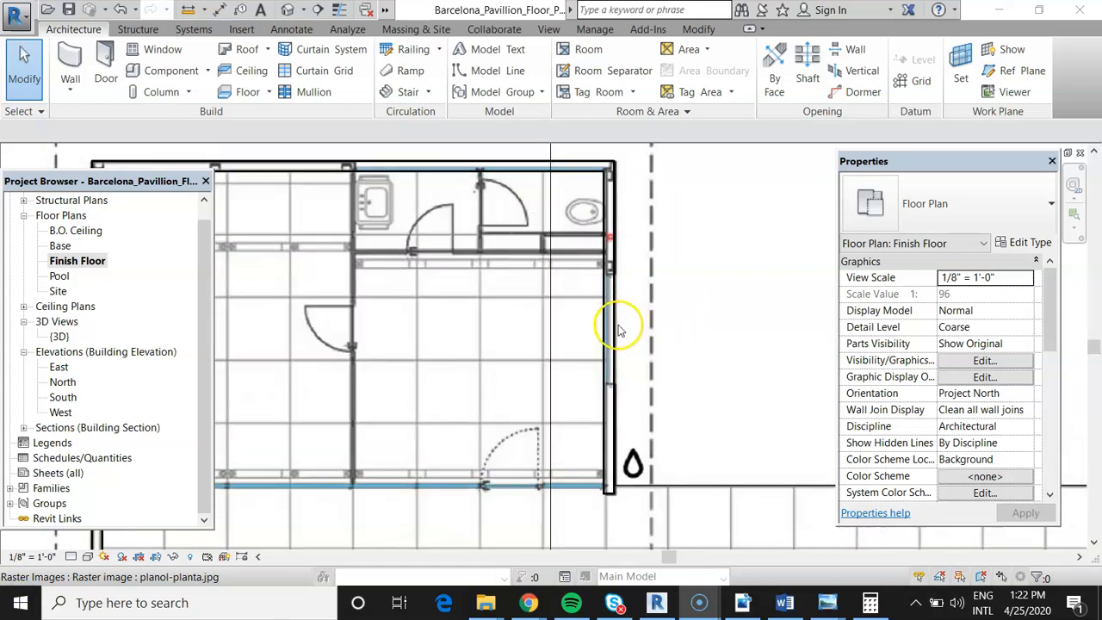
{"action": "scroll", "coordinate": [616, 325], "scroll_direction": "up", "scroll_amount": 1}
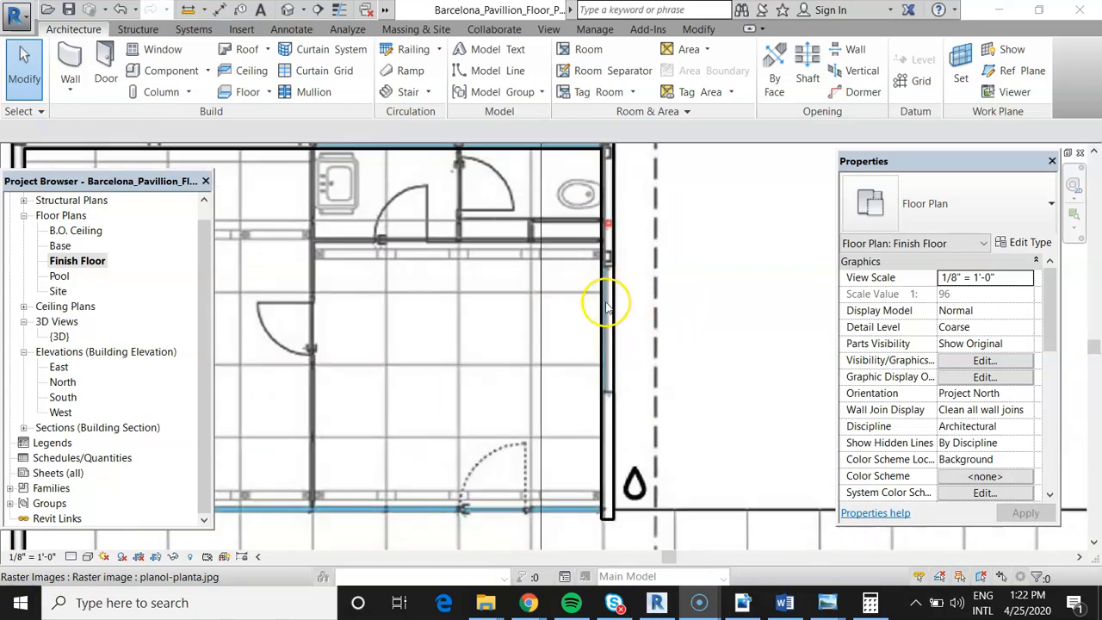
{"action": "scroll", "coordinate": [568, 436], "scroll_direction": "down", "scroll_amount": 1}
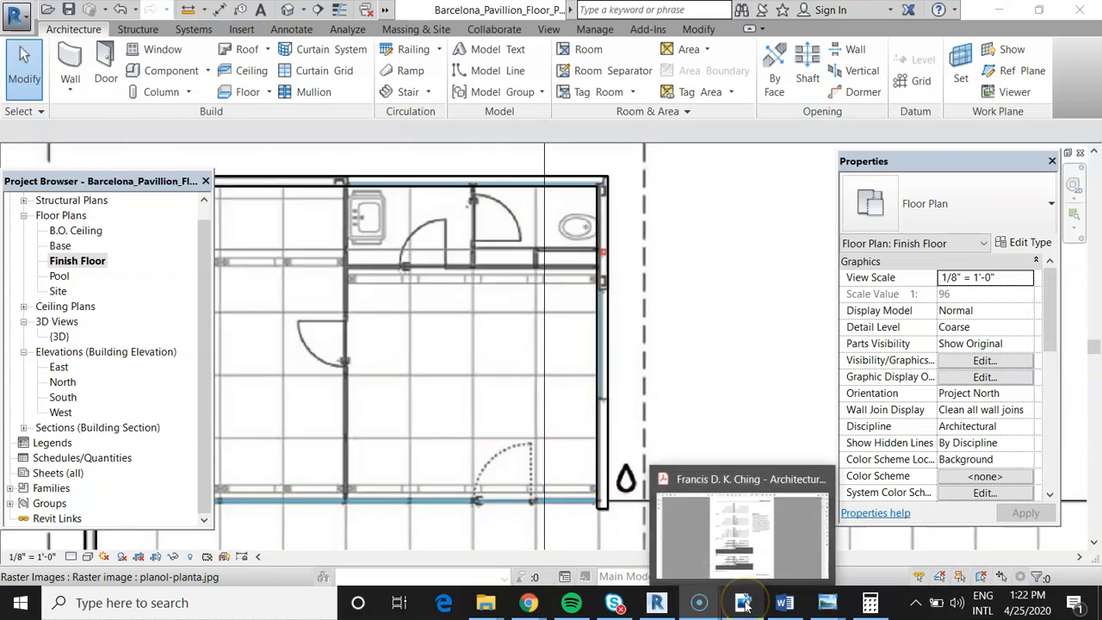
{"action": "mouse_move", "coordinate": [699, 603]}
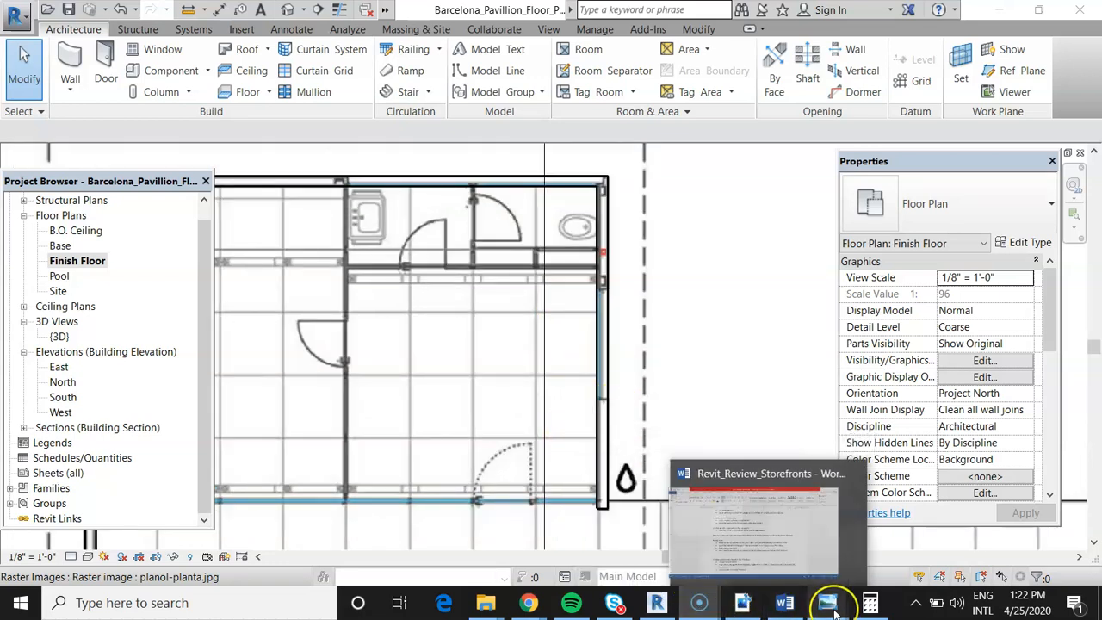
{"action": "mouse_move", "coordinate": [831, 606]}
{"action": "left_click", "coordinate": [908, 537]}
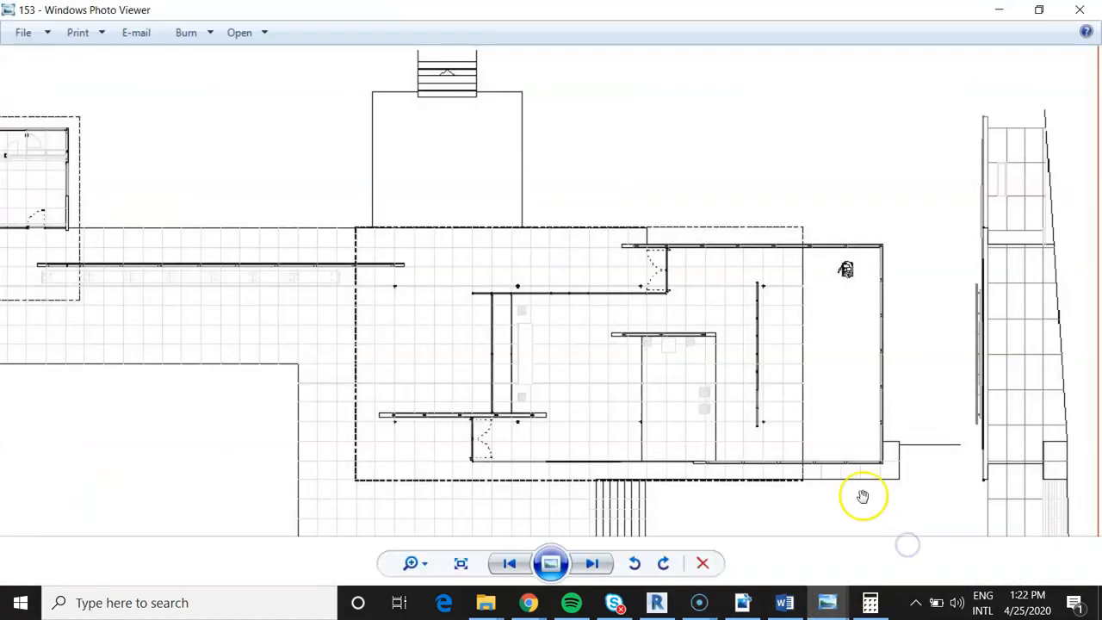
{"action": "scroll", "coordinate": [549, 334], "scroll_direction": "down", "scroll_amount": 4}
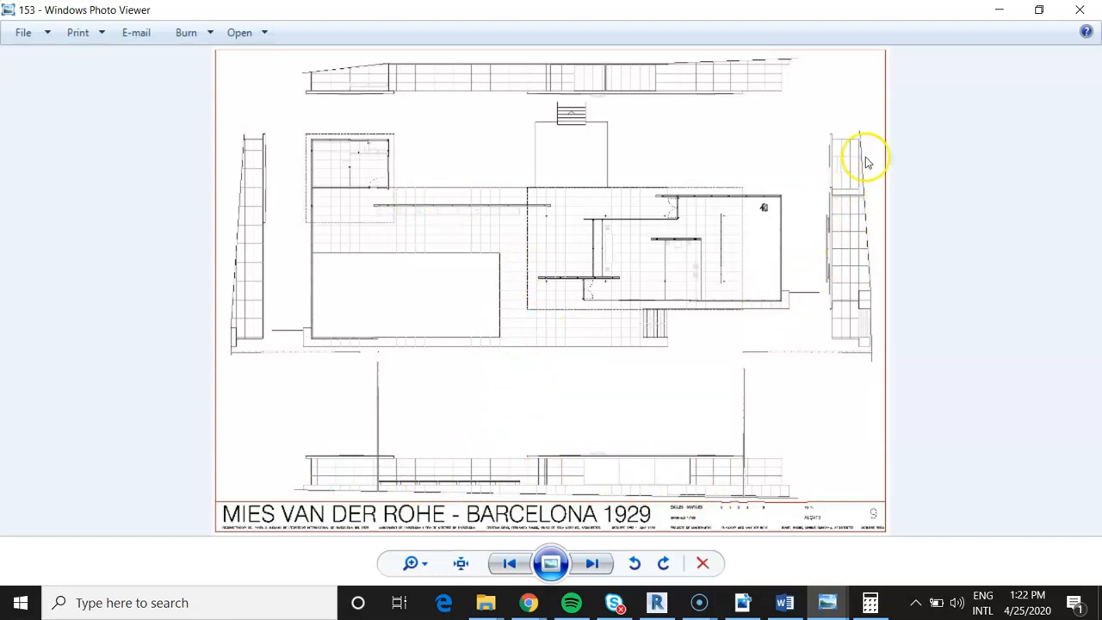
{"action": "scroll", "coordinate": [863, 162], "scroll_direction": "up", "scroll_amount": 2}
{"action": "scroll", "coordinate": [787, 355], "scroll_direction": "down", "scroll_amount": 1}
{"action": "scroll", "coordinate": [800, 346], "scroll_direction": "up", "scroll_amount": 1}
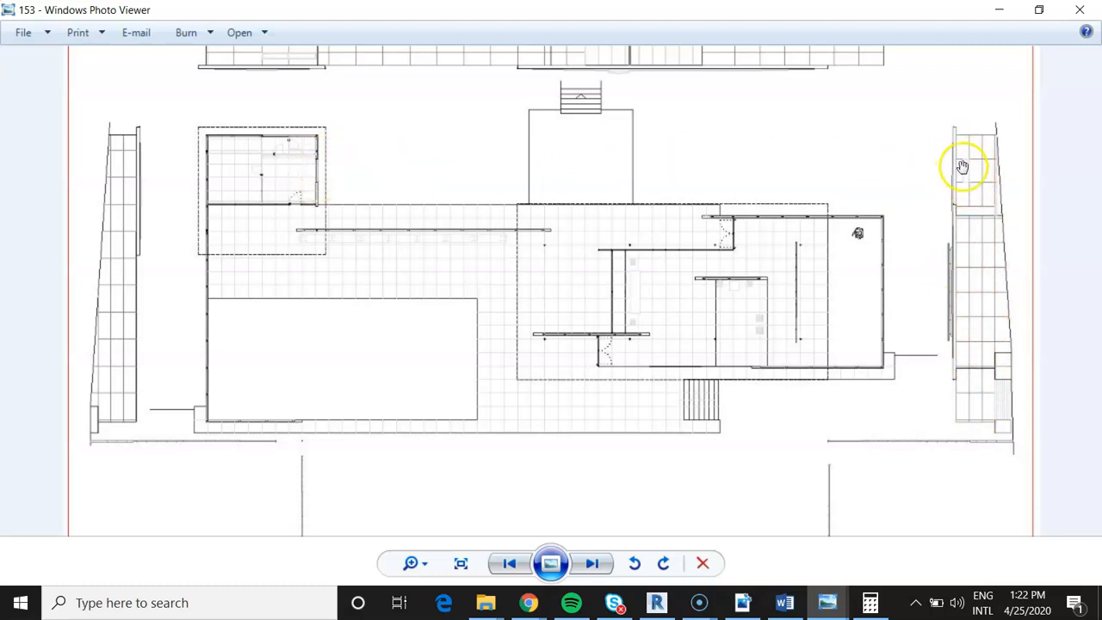
{"action": "scroll", "coordinate": [970, 165], "scroll_direction": "up", "scroll_amount": 2}
{"action": "scroll", "coordinate": [989, 189], "scroll_direction": "up", "scroll_amount": 1}
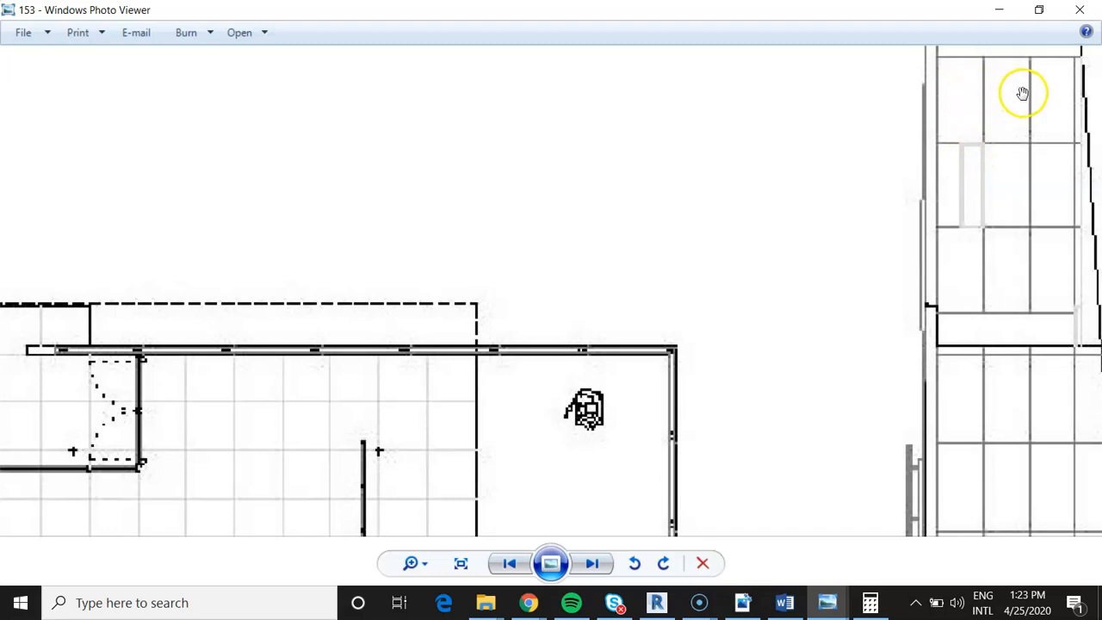
{"action": "scroll", "coordinate": [943, 206], "scroll_direction": "down", "scroll_amount": 1}
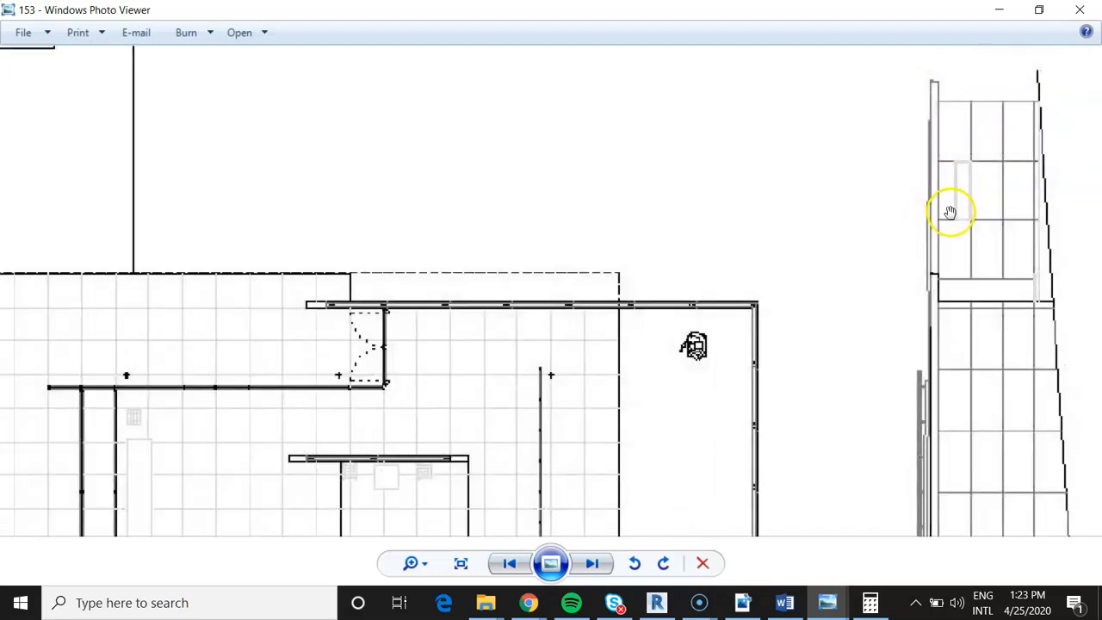
{"action": "scroll", "coordinate": [950, 211], "scroll_direction": "down", "scroll_amount": 1}
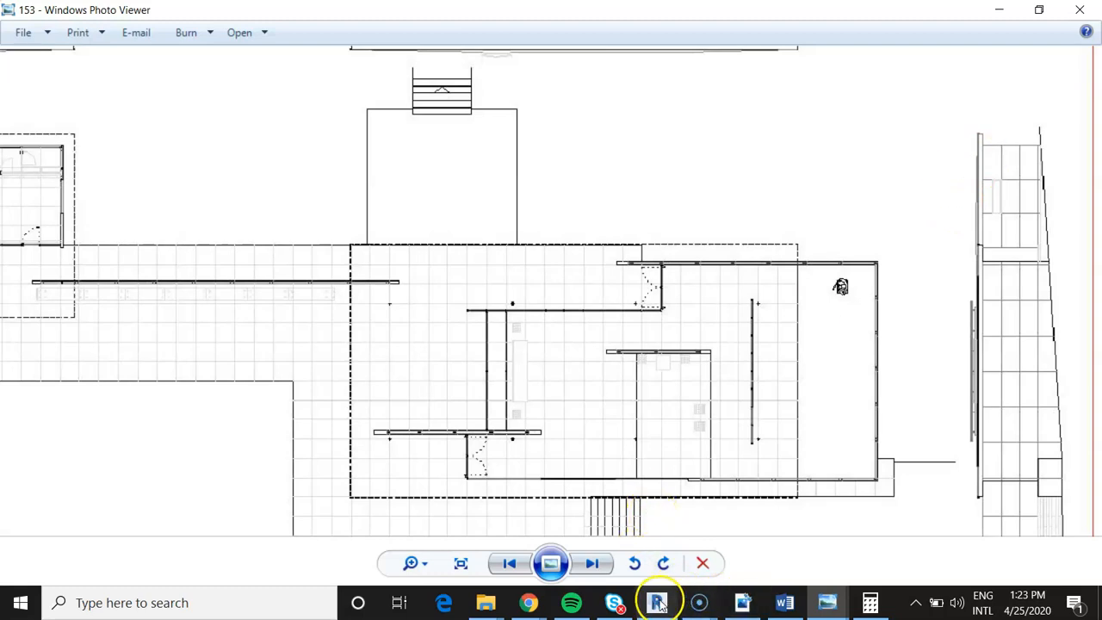
- Switch back to Revit, start the Window tool and duplicate the Fixed 36" x 48" type as 7' x 1.5' Pavilion
{"action": "mouse_move", "coordinate": [609, 605]}
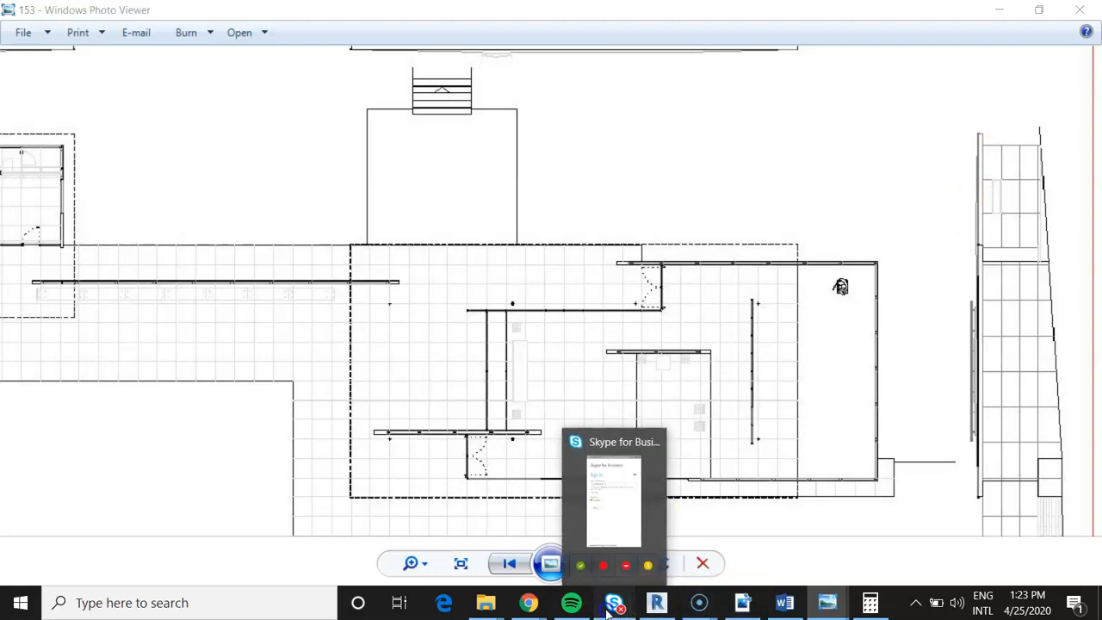
{"action": "left_click", "coordinate": [660, 607]}
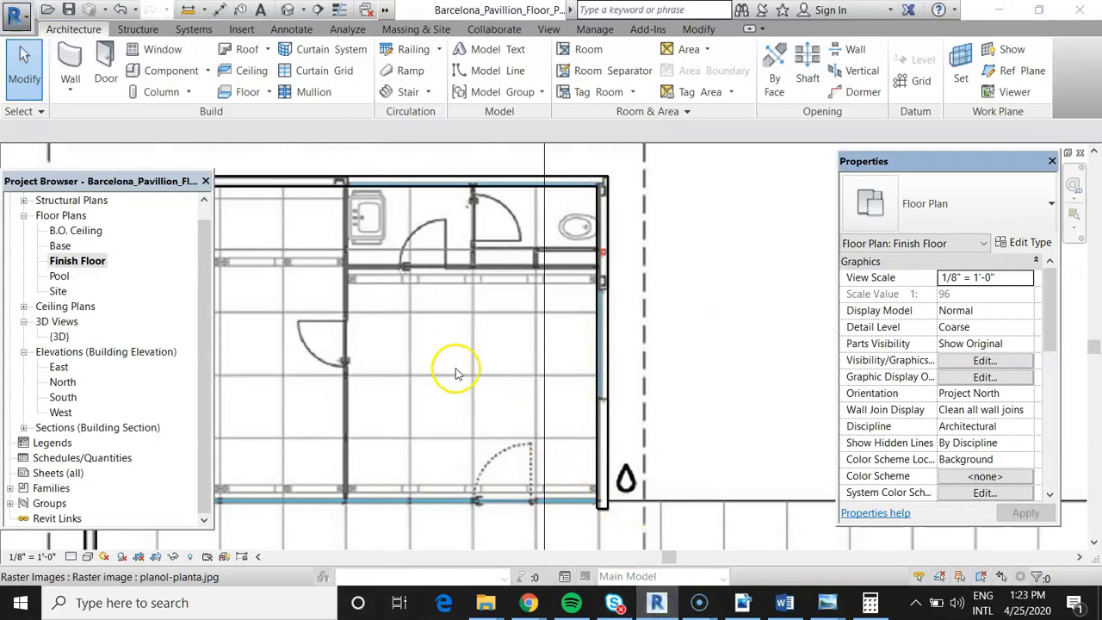
{"action": "left_click", "coordinate": [603, 339]}
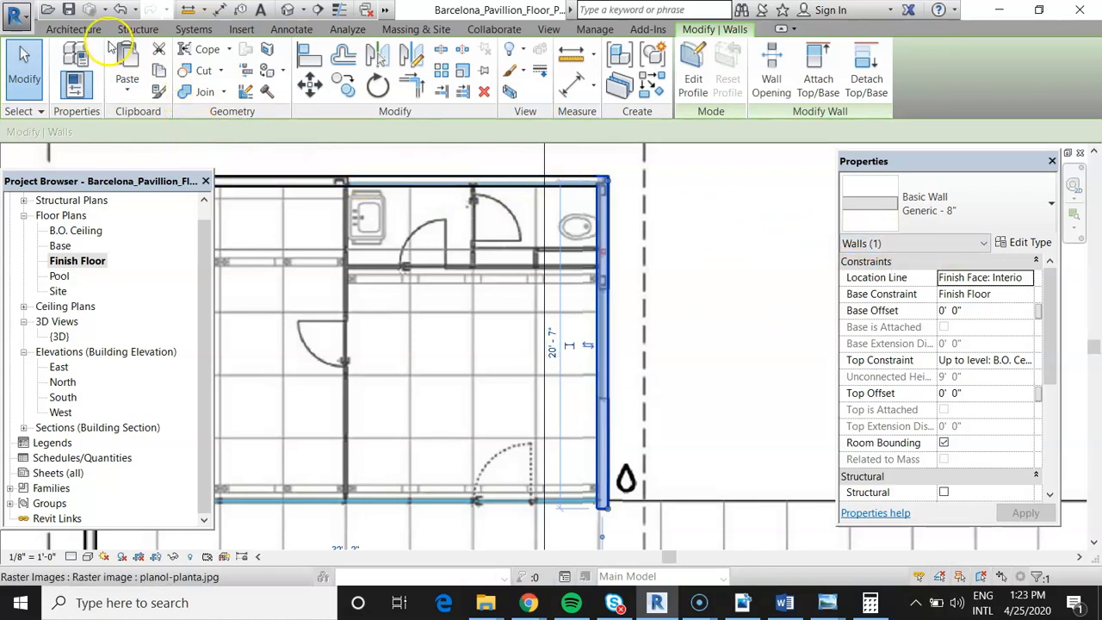
{"action": "left_click", "coordinate": [73, 29]}
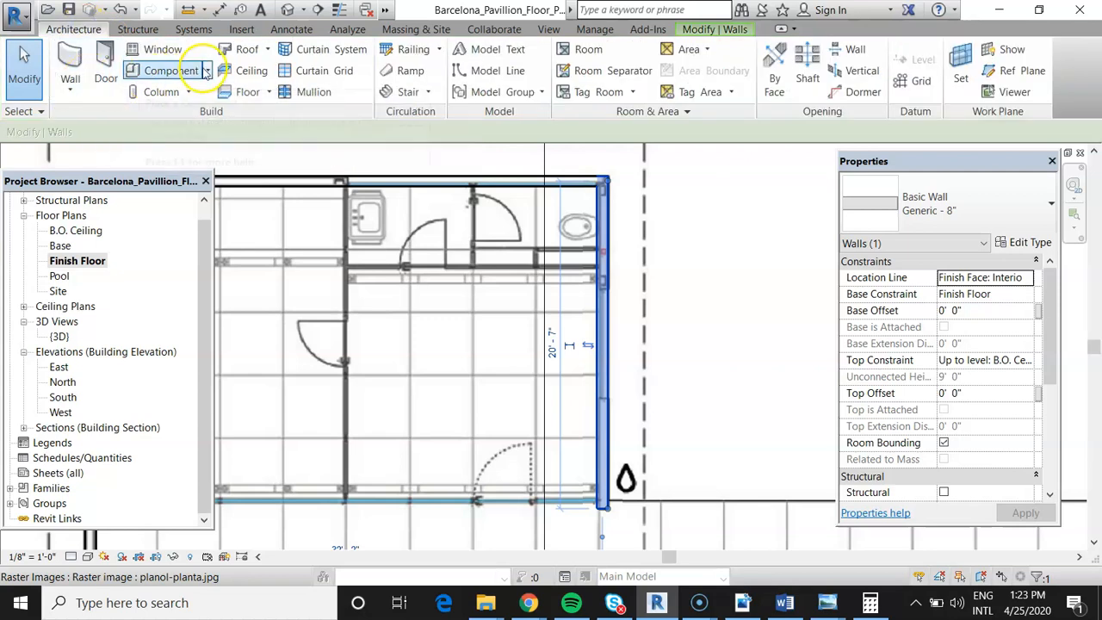
{"action": "left_click", "coordinate": [157, 49]}
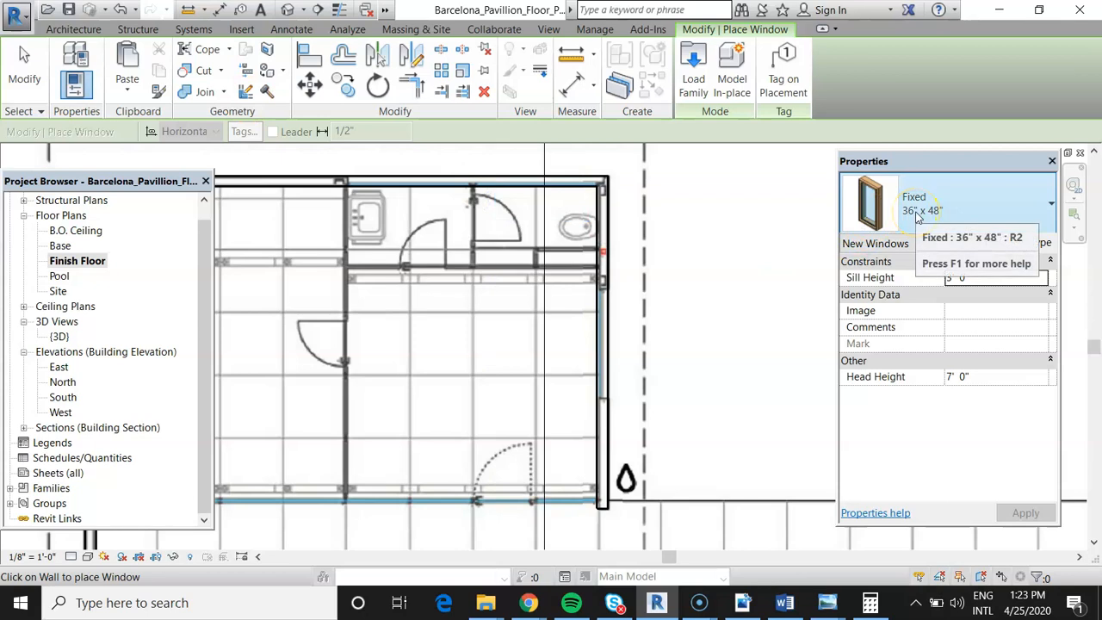
{"action": "left_click", "coordinate": [1031, 242]}
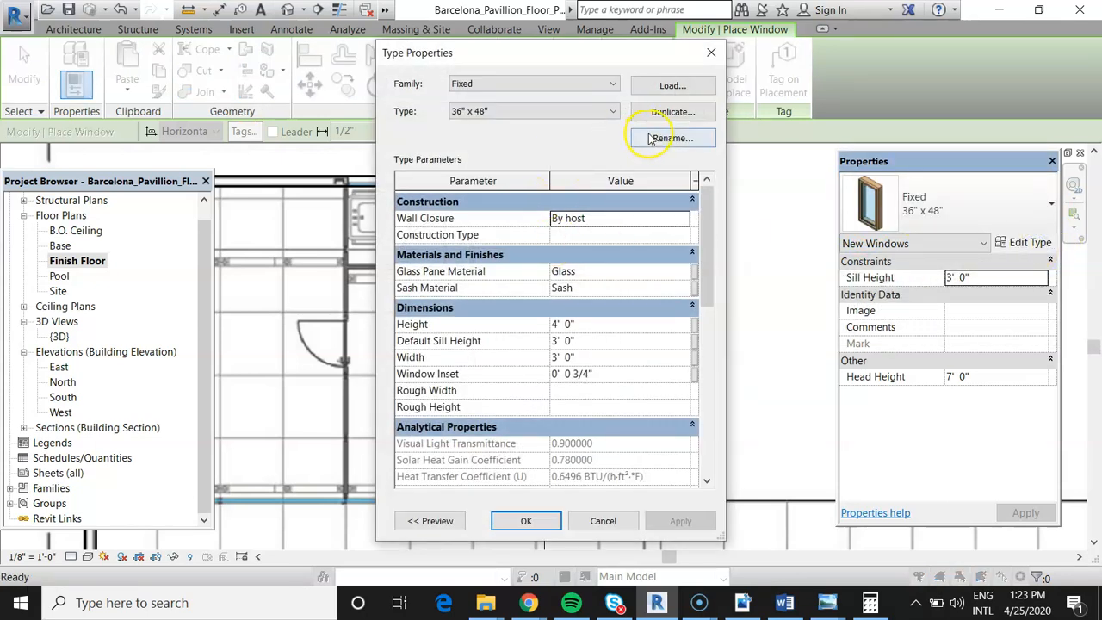
{"action": "left_click", "coordinate": [674, 113]}
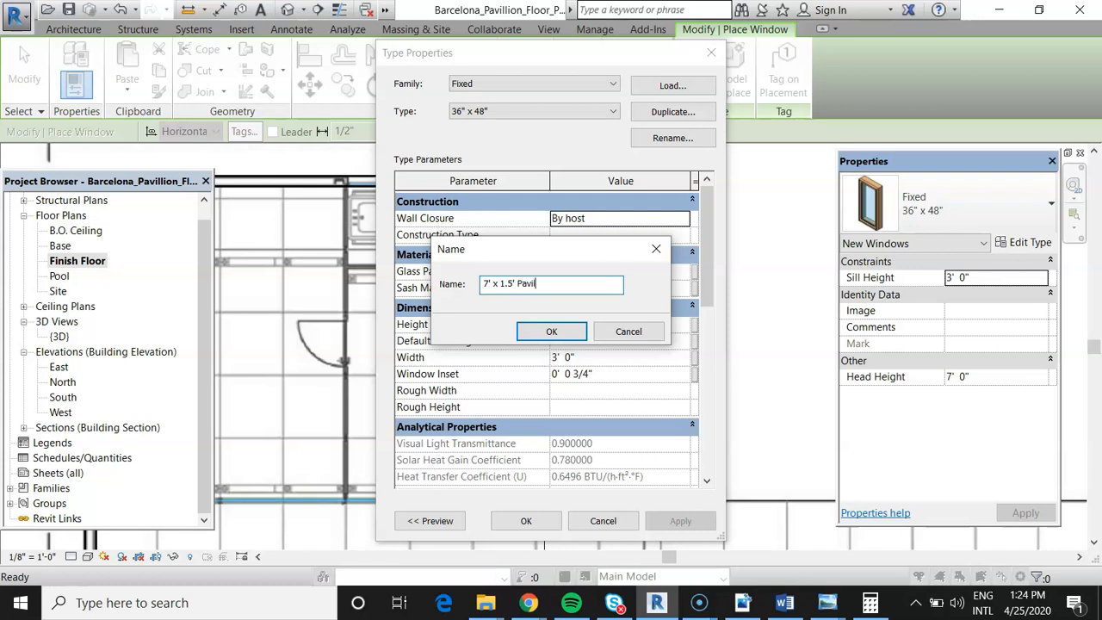
{"action": "left_click", "coordinate": [549, 331]}
- Set the new window type's height to 1.5' and its width to 7', and accept the type properties
{"action": "left_click", "coordinate": [557, 323]}
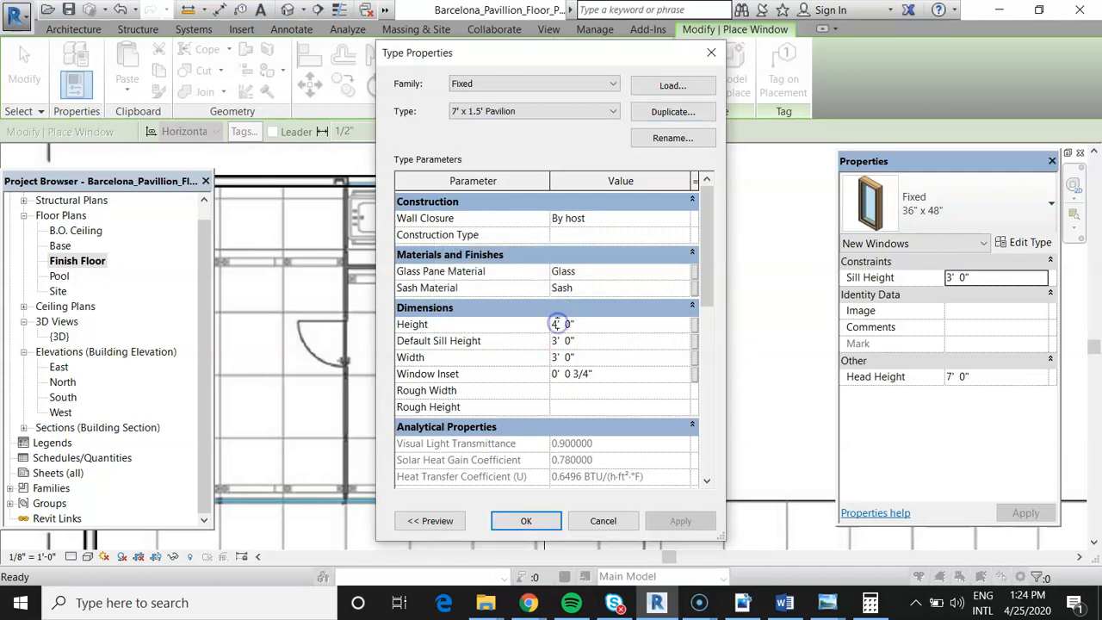
{"action": "type", "text": "1"}
{"action": "left_click", "coordinate": [569, 324]}
{"action": "left_click", "coordinate": [564, 387]}
{"action": "left_click", "coordinate": [555, 357]}
{"action": "left_click", "coordinate": [526, 521]}
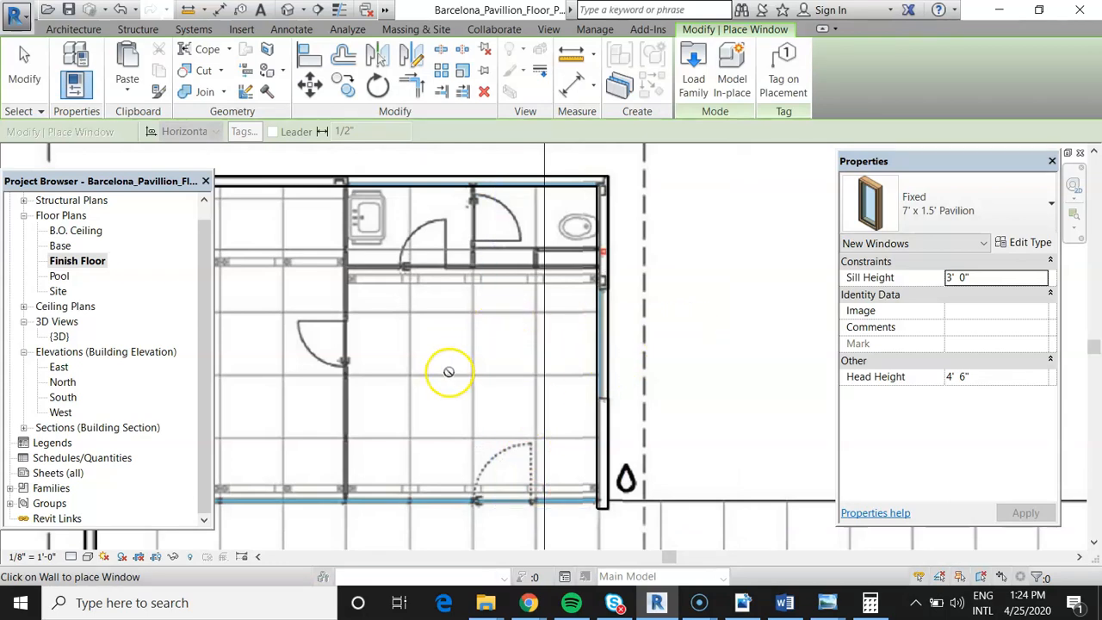
- Check the window's height in the Photo Viewer elevation and set the new window's sill height to 6' 0" in Revit
{"action": "scroll", "coordinate": [450, 349], "scroll_direction": "down", "scroll_amount": 1}
{"action": "scroll", "coordinate": [679, 359], "scroll_direction": "up", "scroll_amount": 1}
{"action": "scroll", "coordinate": [645, 306], "scroll_direction": "up", "scroll_amount": 1}
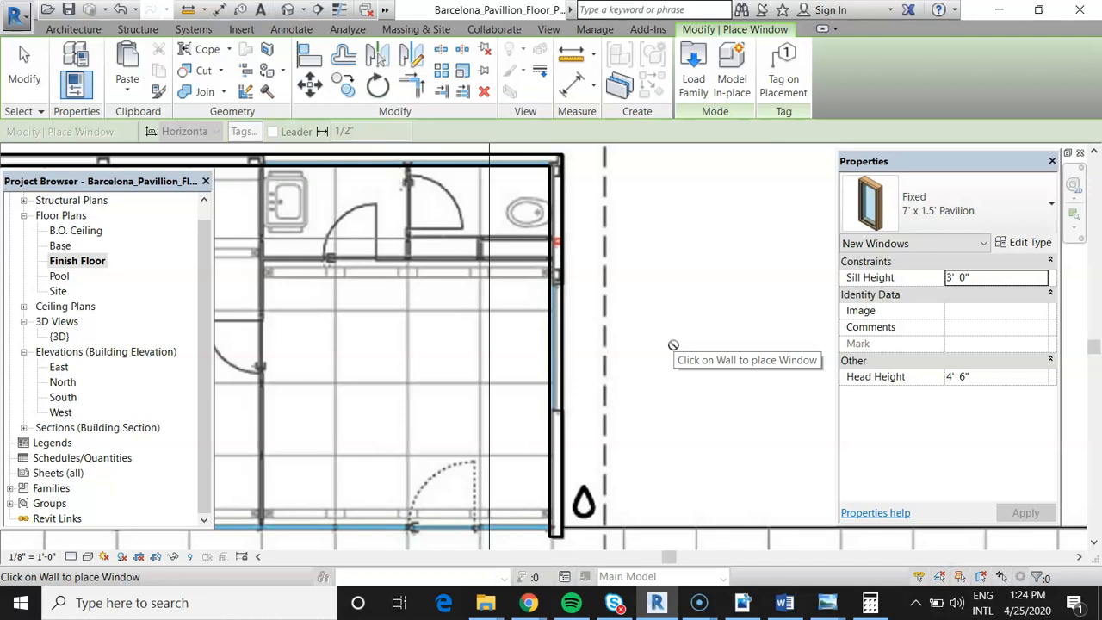
{"action": "left_click", "coordinate": [553, 343]}
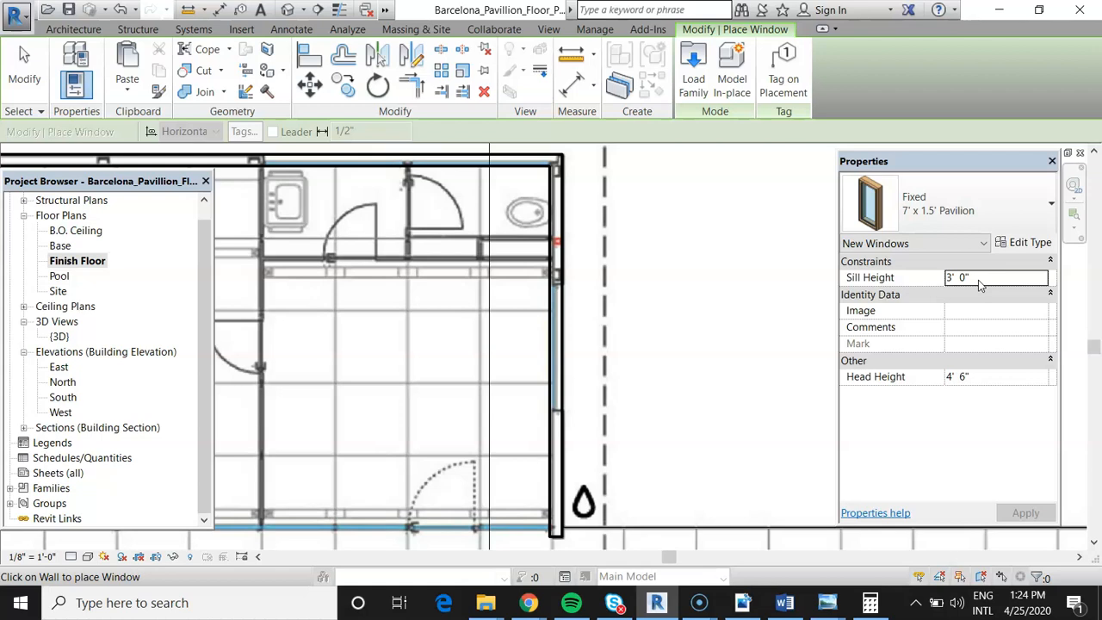
{"action": "left_click", "coordinate": [732, 611]}
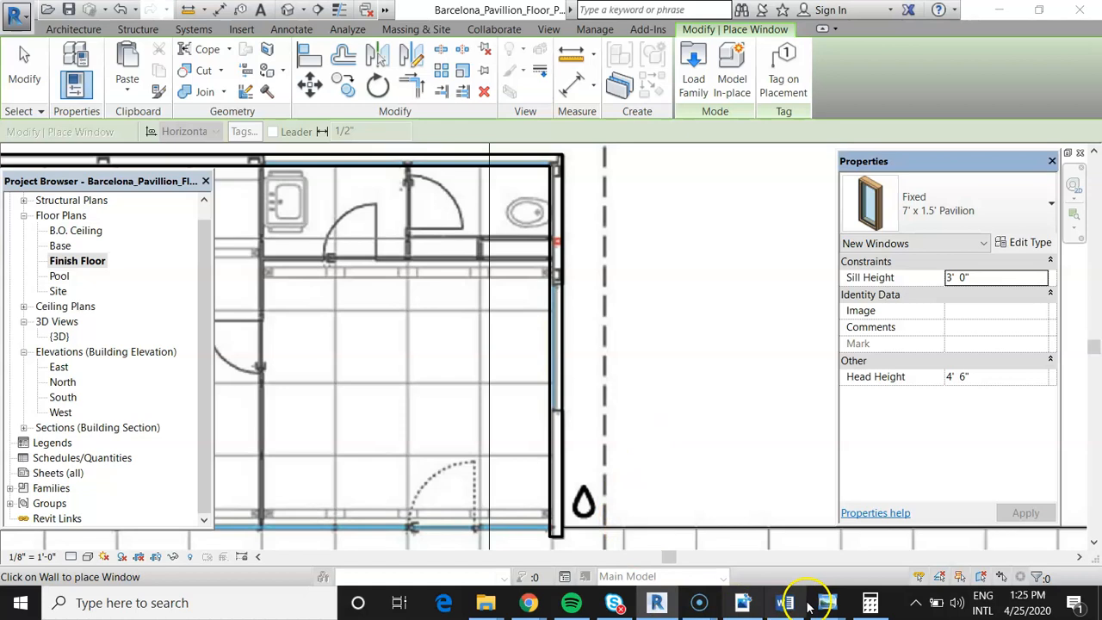
{"action": "mouse_move", "coordinate": [827, 602]}
{"action": "left_click", "coordinate": [913, 545]}
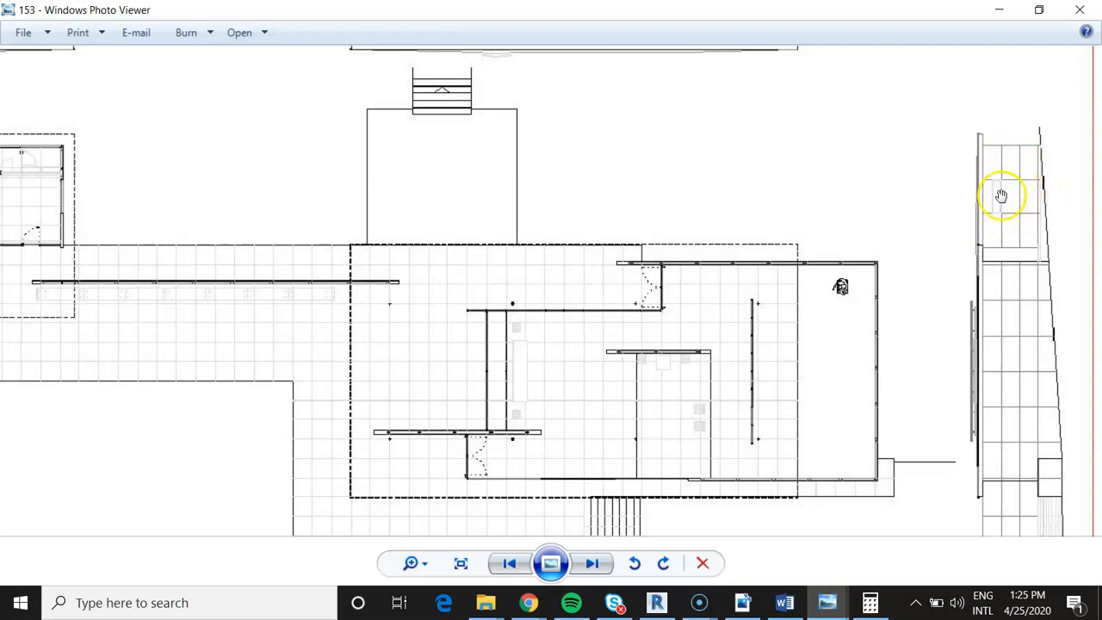
{"action": "left_click", "coordinate": [1006, 10]}
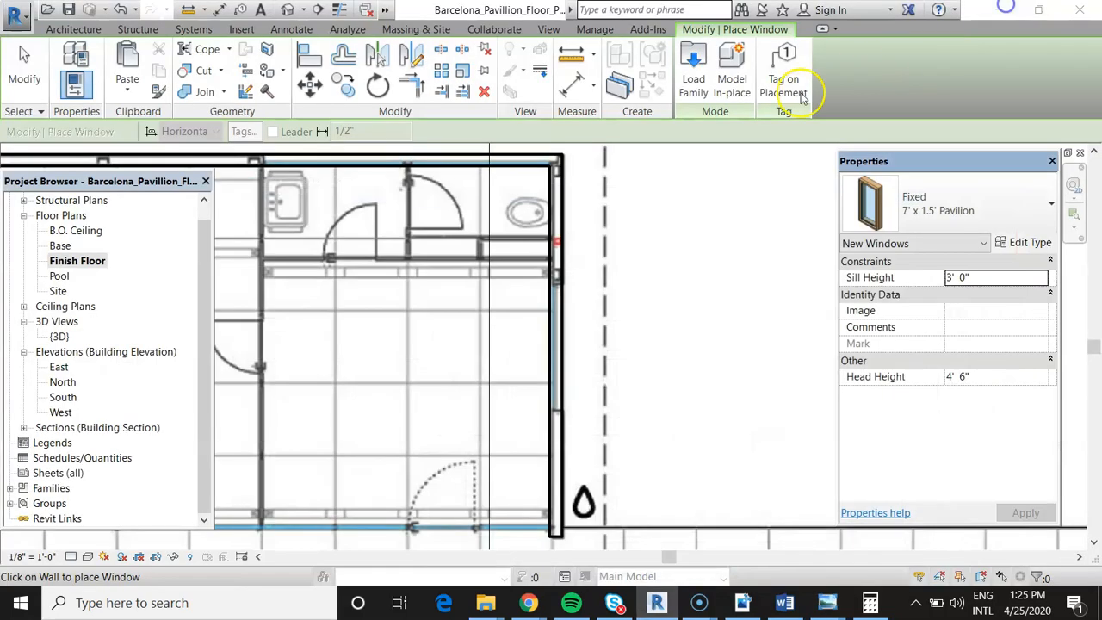
{"action": "left_click", "coordinate": [950, 277]}
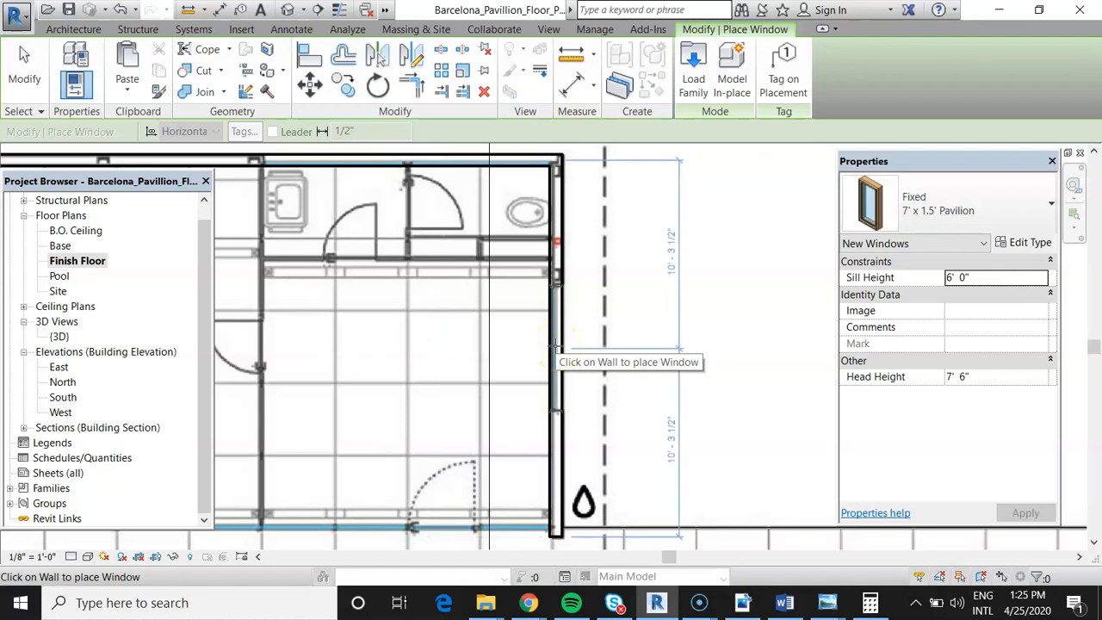
- Place the 7' x 1.5' Pavilion window at the middle of the small building's east wall and delete the extra overlapping instance
{"action": "left_click", "coordinate": [555, 348]}
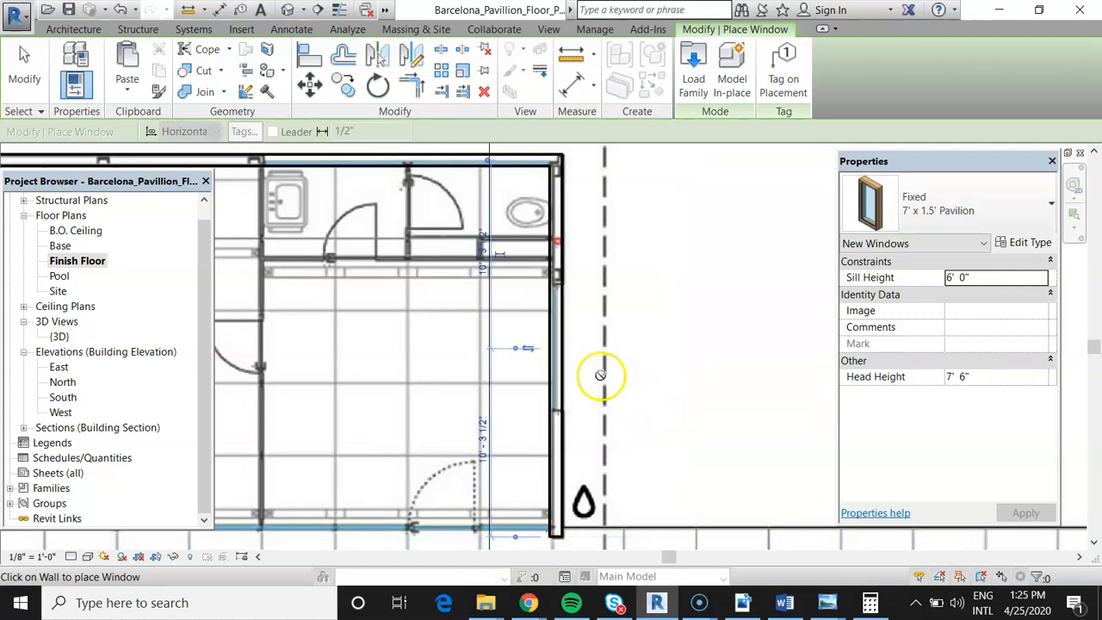
{"action": "left_click", "coordinate": [560, 347]}
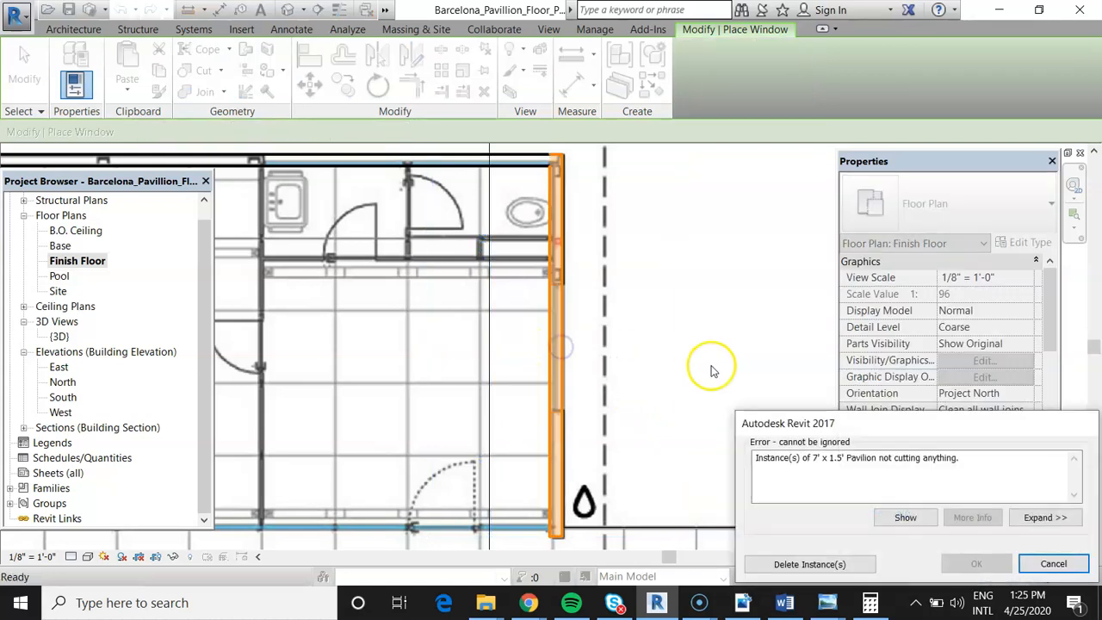
{"action": "left_click", "coordinate": [845, 566]}
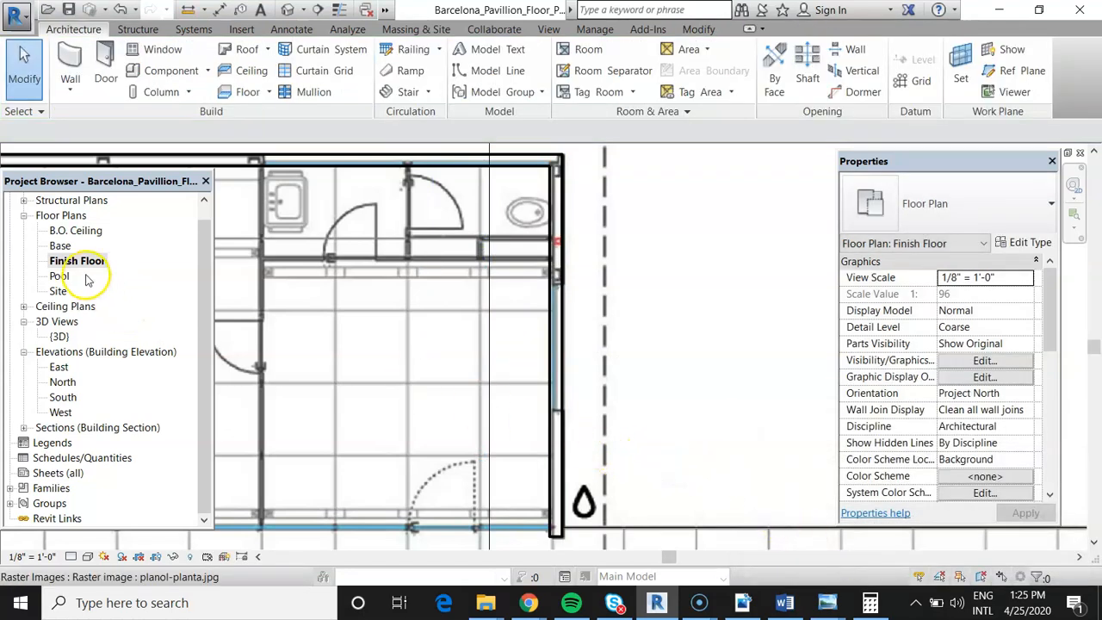
- Check the small building's new window in the 3D view and return to the Finish Floor plan
{"action": "double_click", "coordinate": [58, 336]}
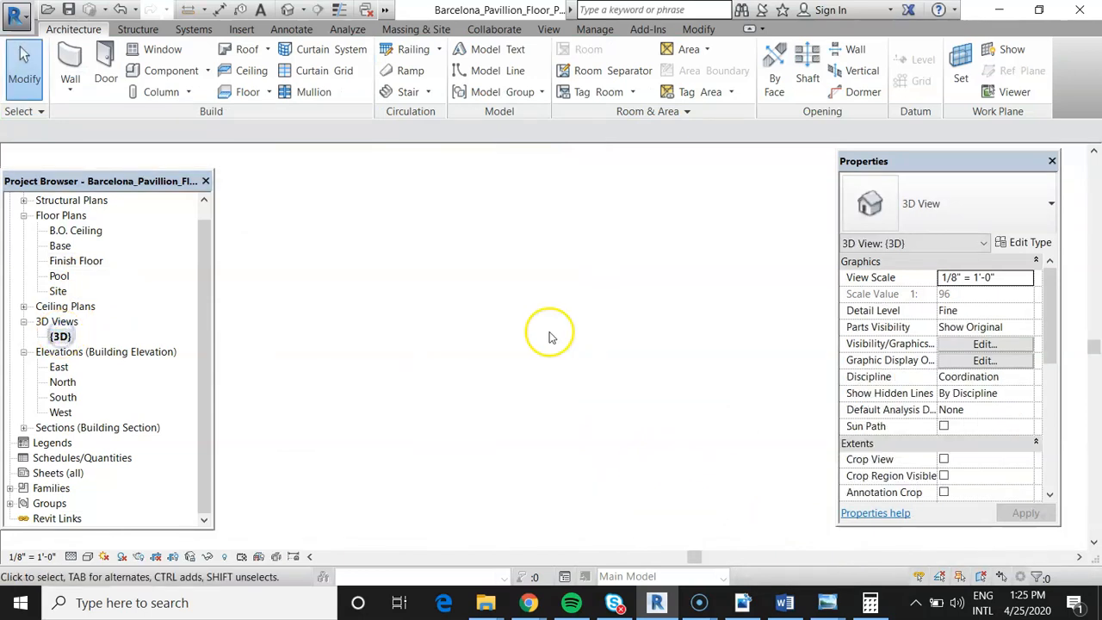
{"action": "middle_click_drag", "start_coordinate": [519, 356], "coordinate": [527, 362], "text": "shift"}
{"action": "scroll", "coordinate": [679, 381], "scroll_direction": "down", "scroll_amount": 5}
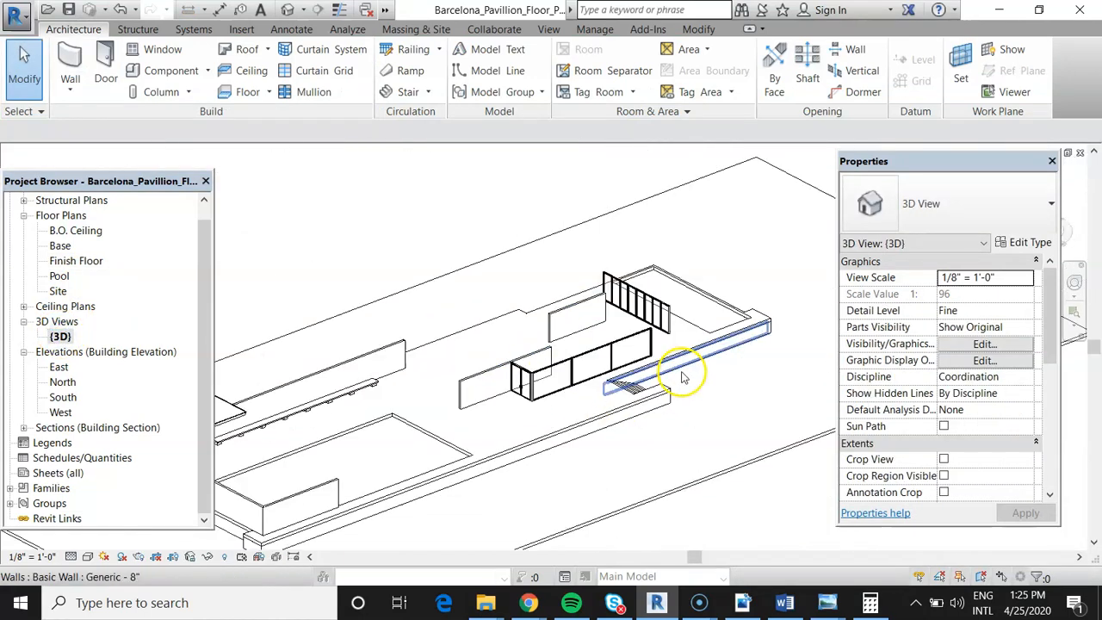
{"action": "scroll", "coordinate": [617, 394], "scroll_direction": "up", "scroll_amount": 2}
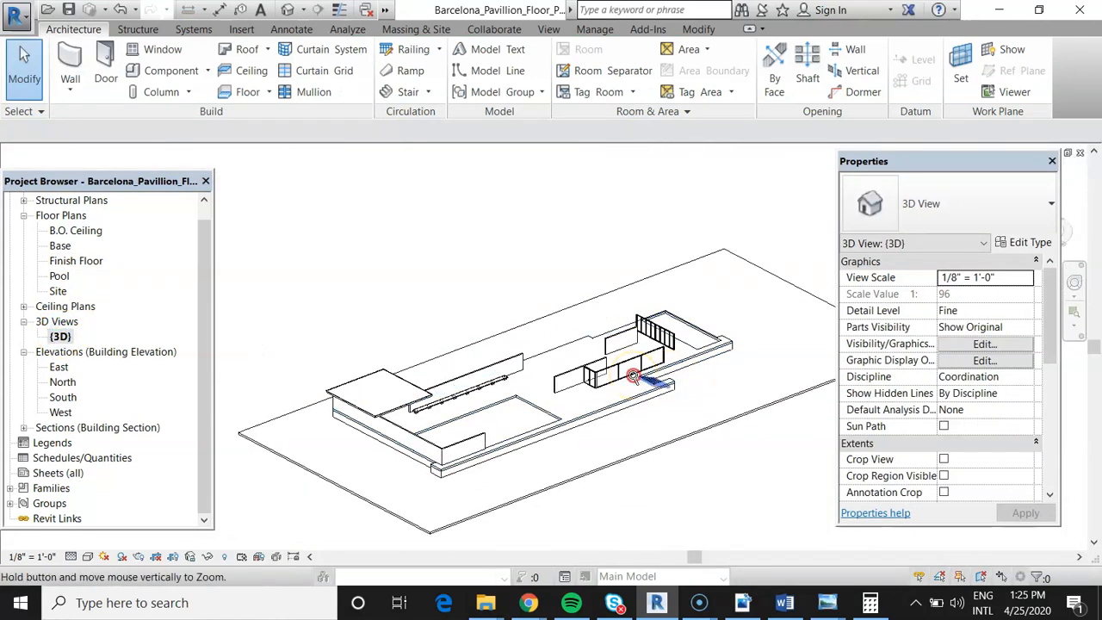
{"action": "middle_click_drag", "start_coordinate": [625, 403], "coordinate": [443, 216], "text": "shift"}
{"action": "scroll", "coordinate": [693, 366], "scroll_direction": "down", "scroll_amount": 2}
{"action": "scroll", "coordinate": [543, 266], "scroll_direction": "up", "scroll_amount": 6}
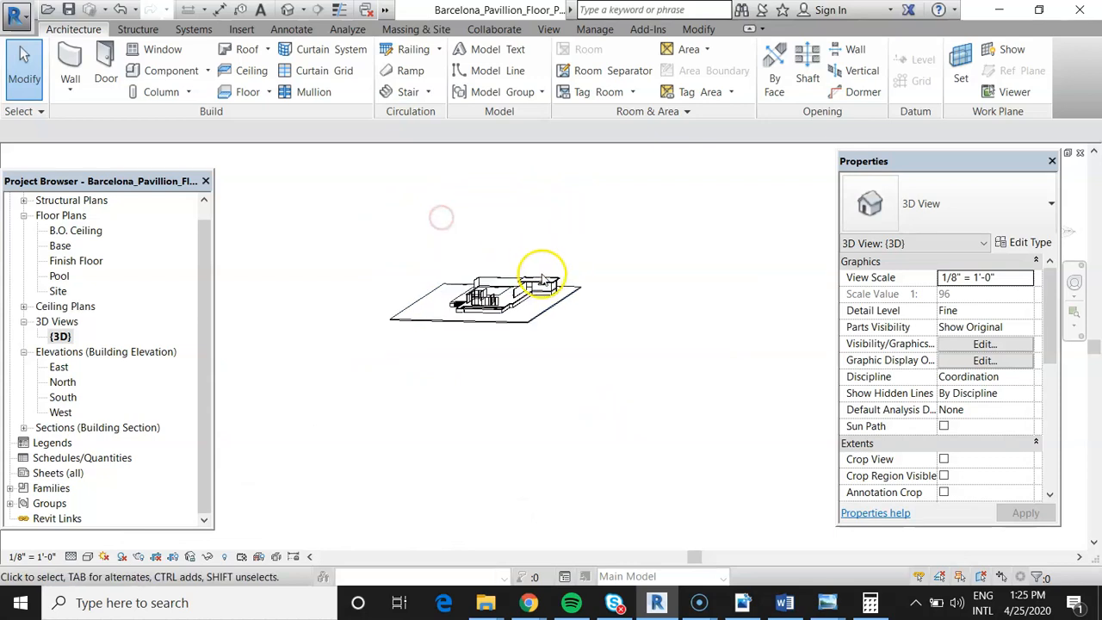
{"action": "scroll", "coordinate": [562, 355], "scroll_direction": "up", "scroll_amount": 4}
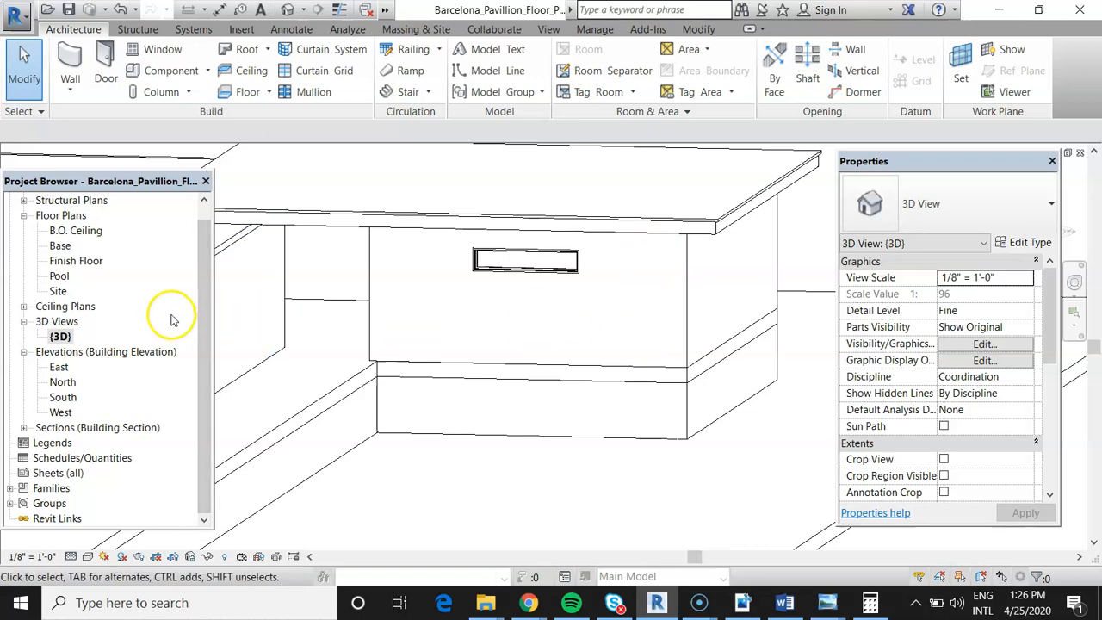
{"action": "double_click", "coordinate": [75, 263]}
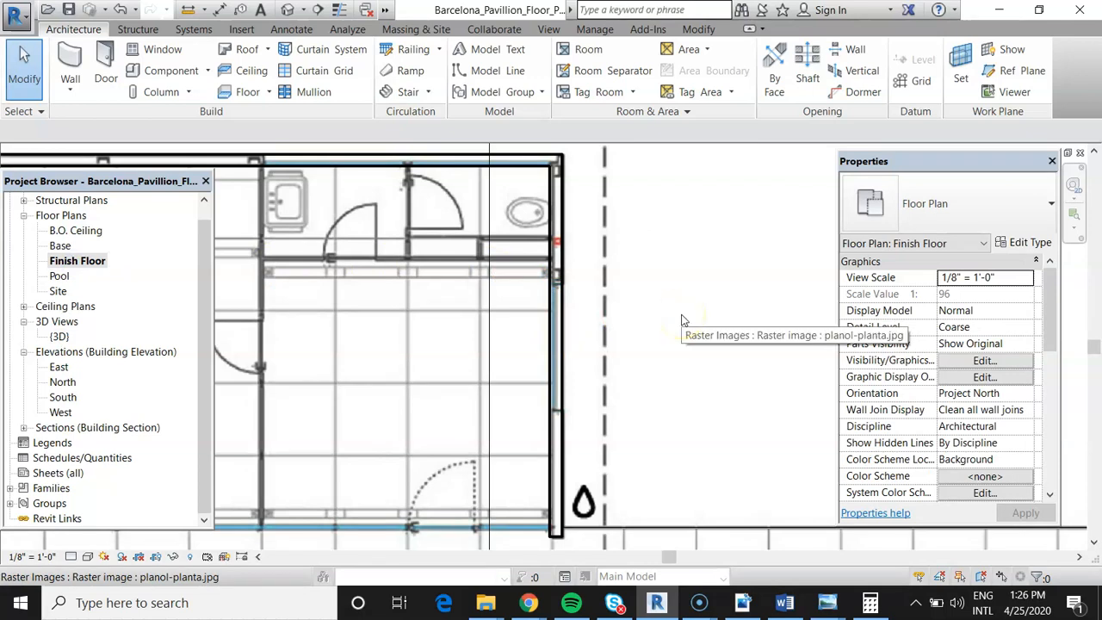
- Examine the small building's window placement and the overall pavilion layout in the Finish Floor plan
{"action": "left_click", "coordinate": [553, 341]}
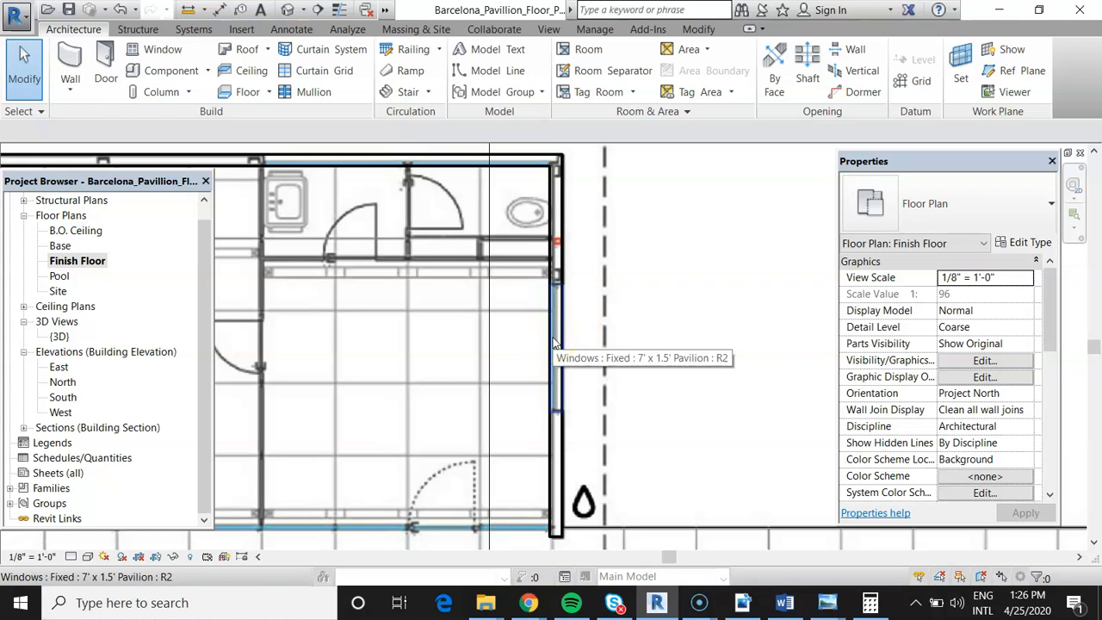
{"action": "scroll", "coordinate": [662, 309], "scroll_direction": "down", "scroll_amount": 2}
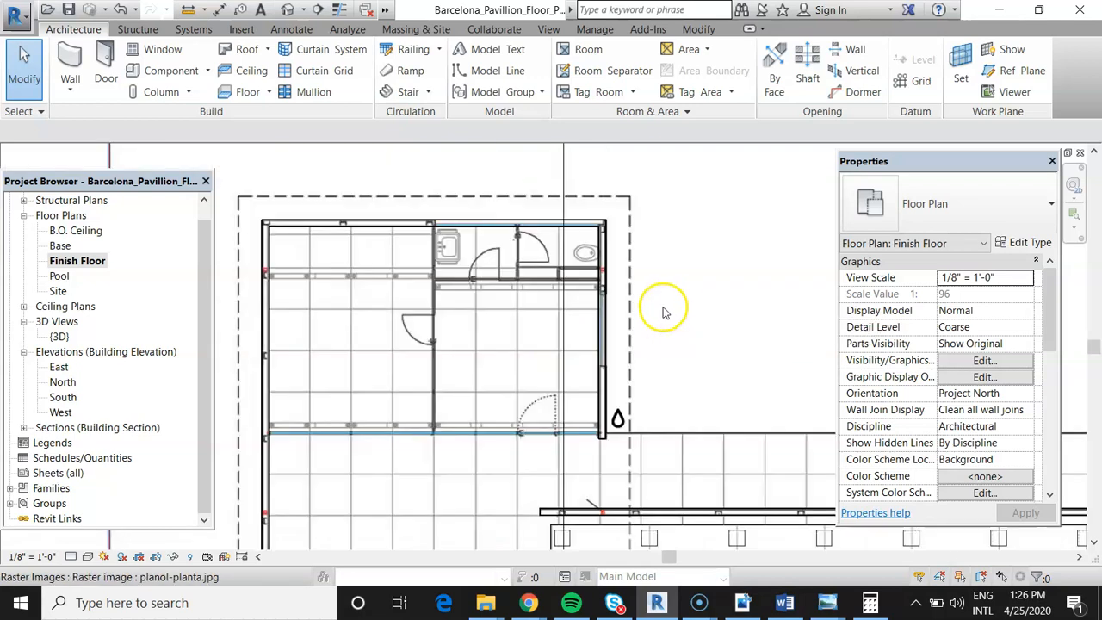
{"action": "left_click", "coordinate": [374, 225]}
{"action": "scroll", "coordinate": [378, 231], "scroll_direction": "down", "scroll_amount": 3}
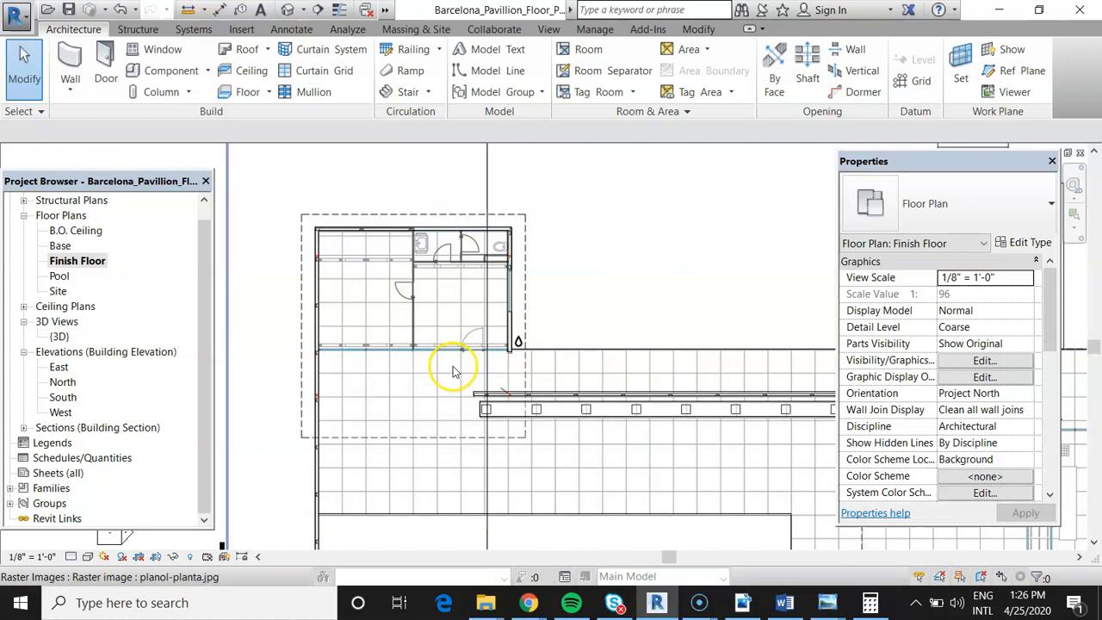
{"action": "scroll", "coordinate": [602, 253], "scroll_direction": "down", "scroll_amount": 1}
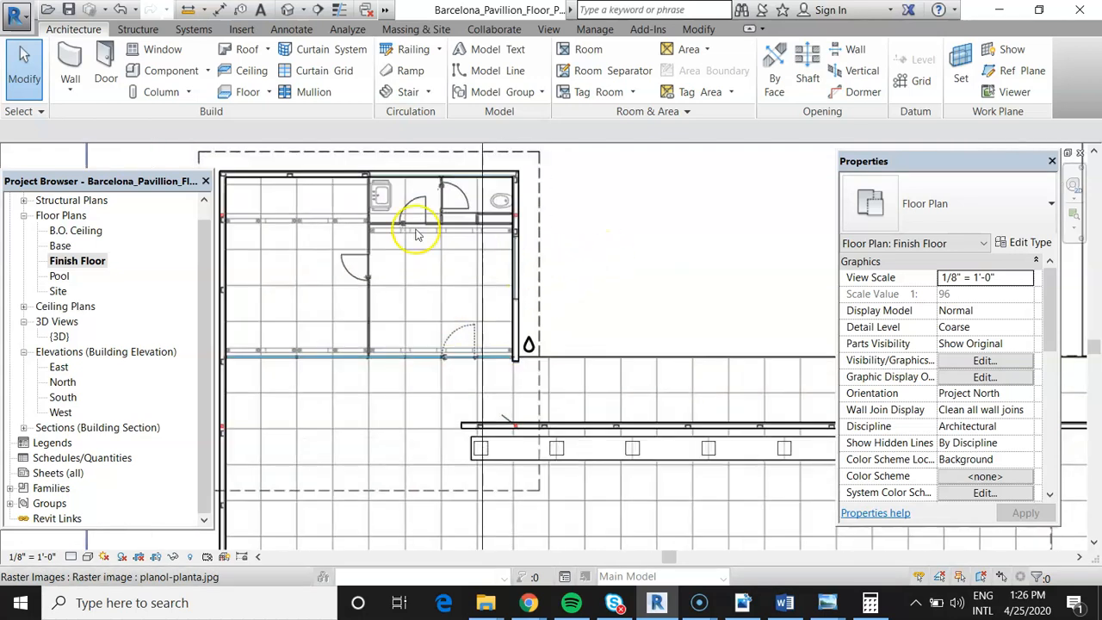
{"action": "scroll", "coordinate": [389, 228], "scroll_direction": "down", "scroll_amount": 2}
{"action": "scroll", "coordinate": [379, 241], "scroll_direction": "down", "scroll_amount": 2}
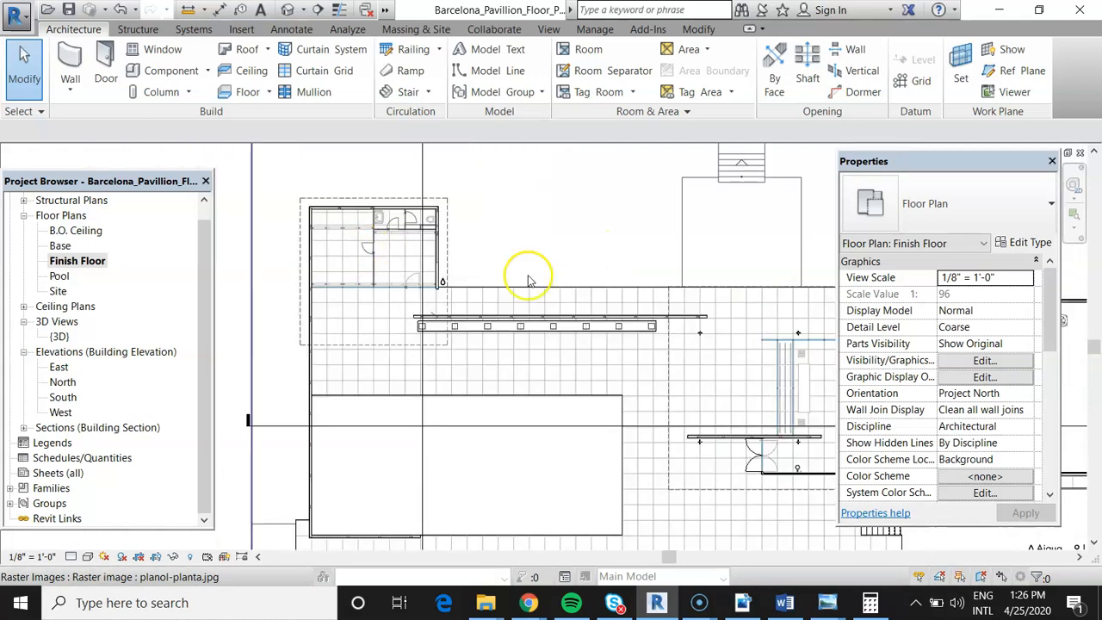
{"action": "scroll", "coordinate": [388, 279], "scroll_direction": "down", "scroll_amount": 1}
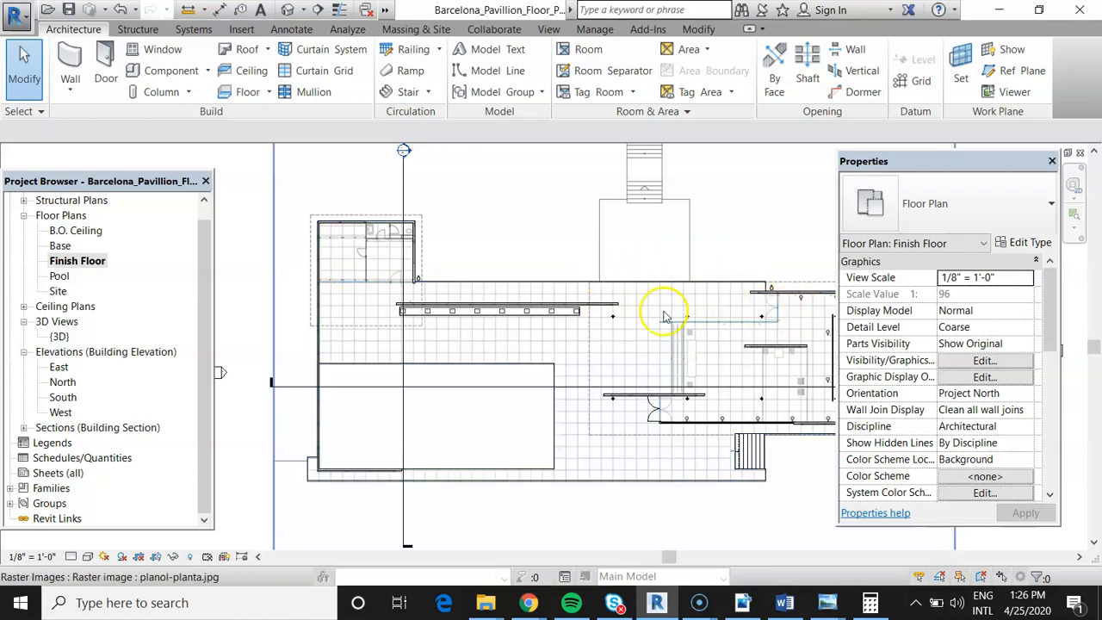
{"action": "scroll", "coordinate": [438, 305], "scroll_direction": "down", "scroll_amount": 3}
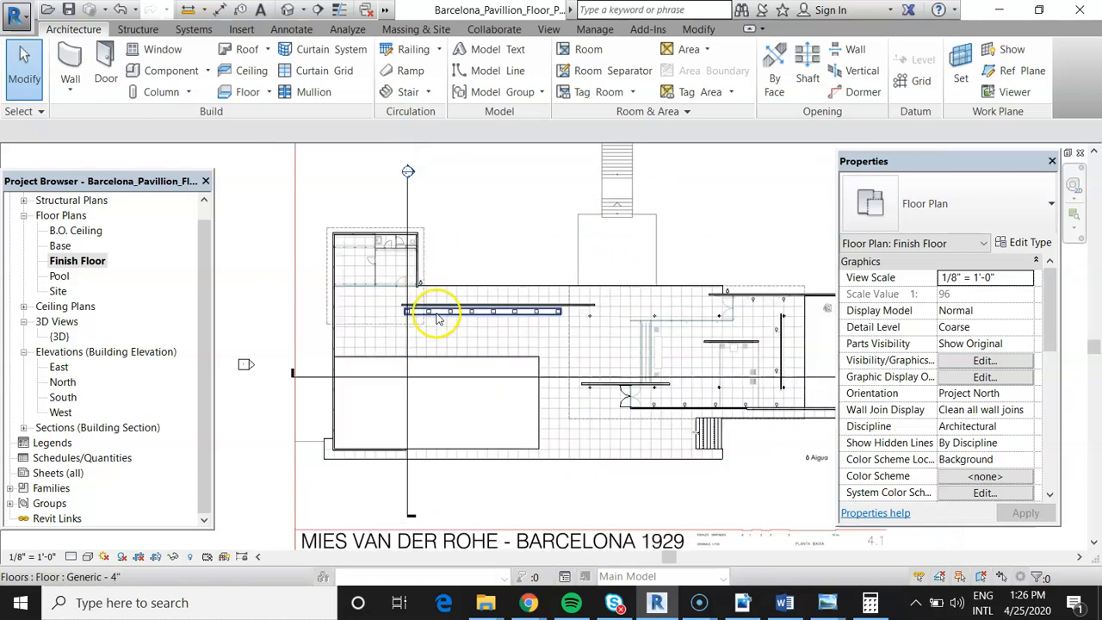
{"action": "scroll", "coordinate": [568, 327], "scroll_direction": "up", "scroll_amount": 2}
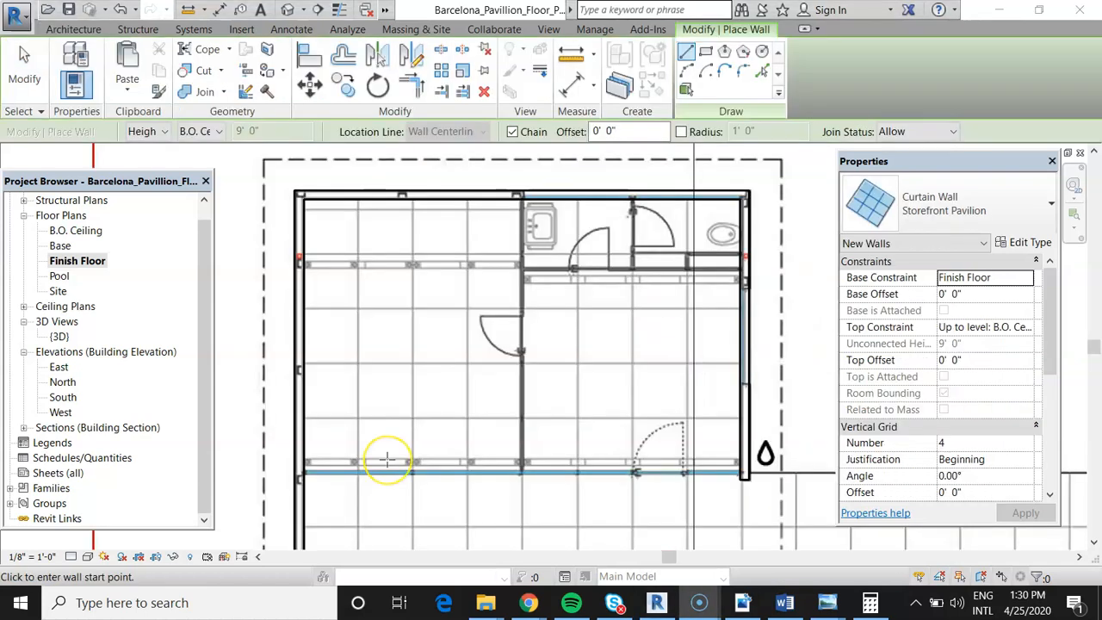
- Start an architectural wall and choose the Basic Wall type Generic - 5" for the small building's interior partitions
{"action": "left_click", "coordinate": [465, 265]}
{"action": "left_click", "coordinate": [519, 462]}
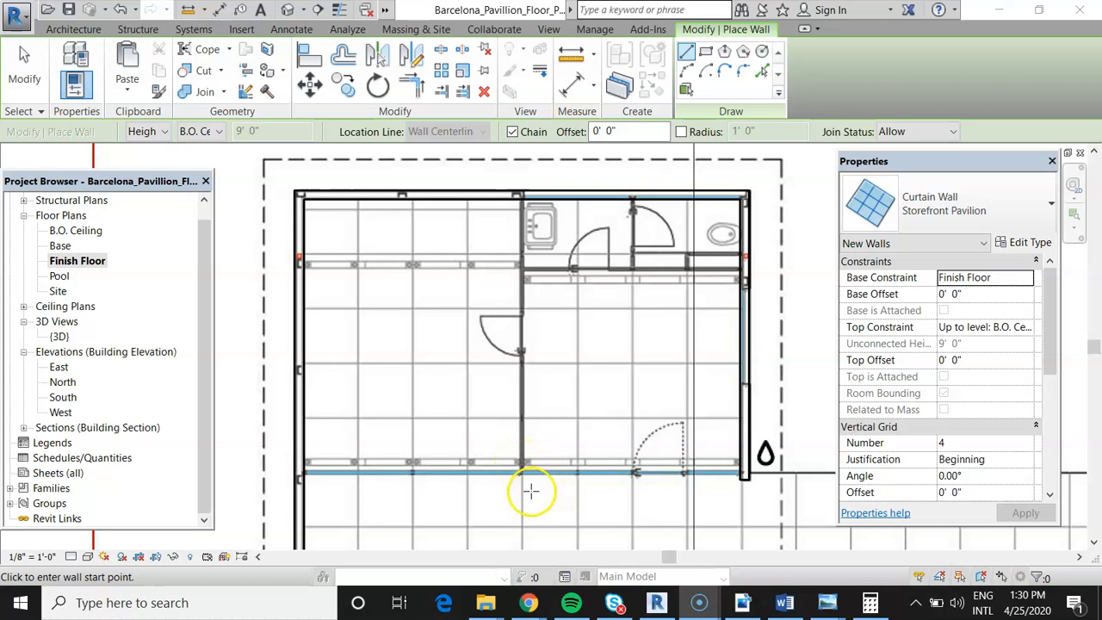
{"action": "scroll", "coordinate": [530, 489], "scroll_direction": "up", "scroll_amount": 3}
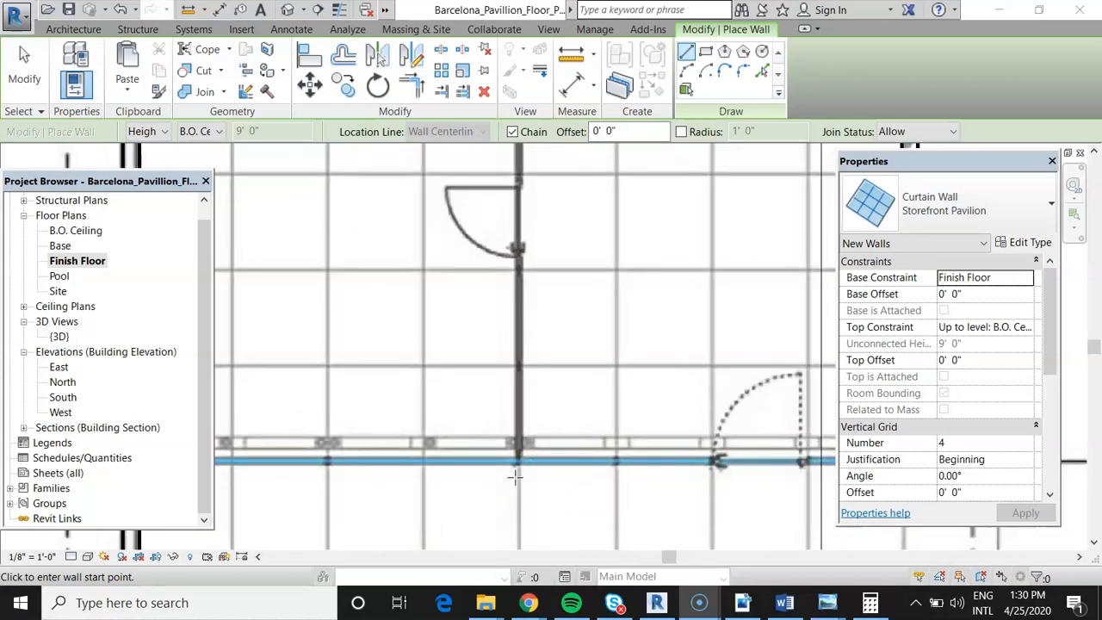
{"action": "scroll", "coordinate": [514, 476], "scroll_direction": "down", "scroll_amount": 5}
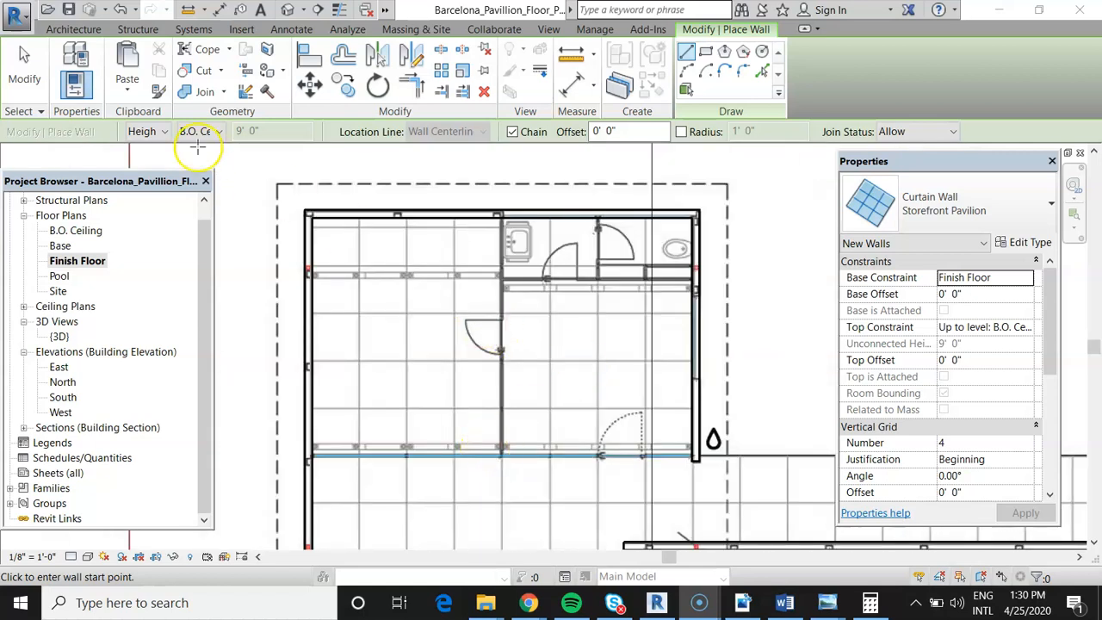
{"action": "left_click", "coordinate": [73, 30]}
{"action": "left_click", "coordinate": [71, 88]}
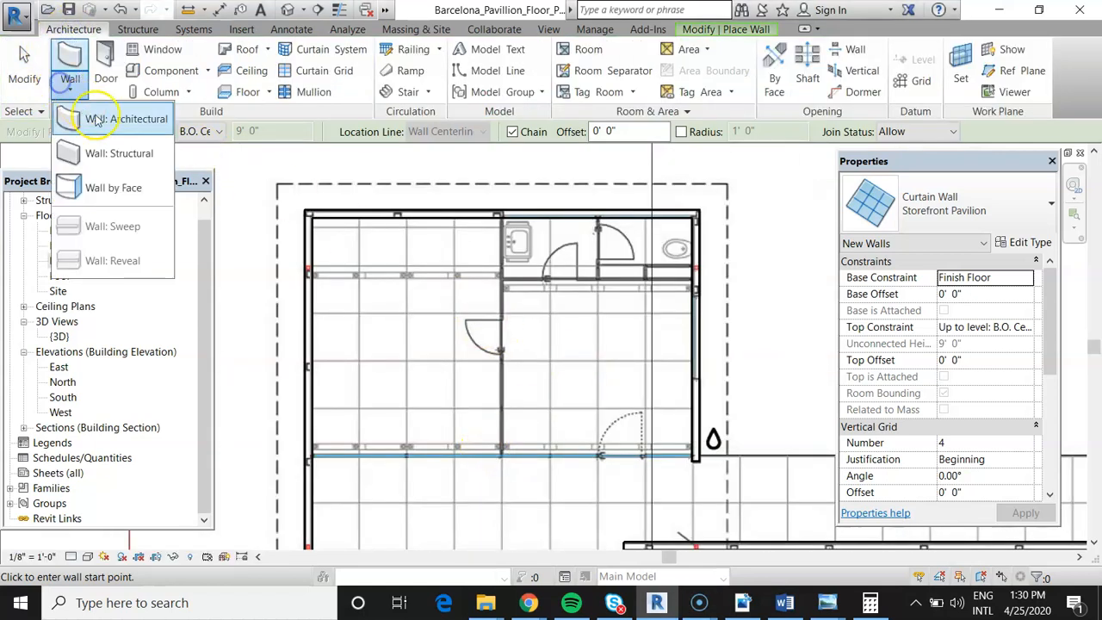
{"action": "left_click", "coordinate": [96, 117]}
{"action": "left_click", "coordinate": [971, 197]}
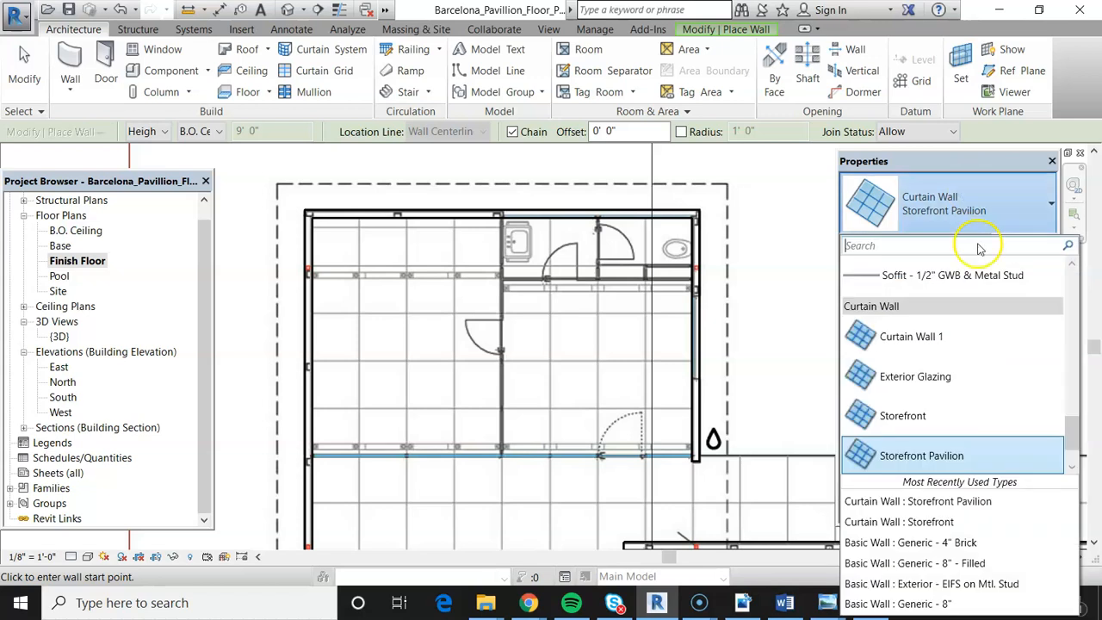
{"action": "scroll", "coordinate": [966, 376], "scroll_direction": "up", "scroll_amount": 8}
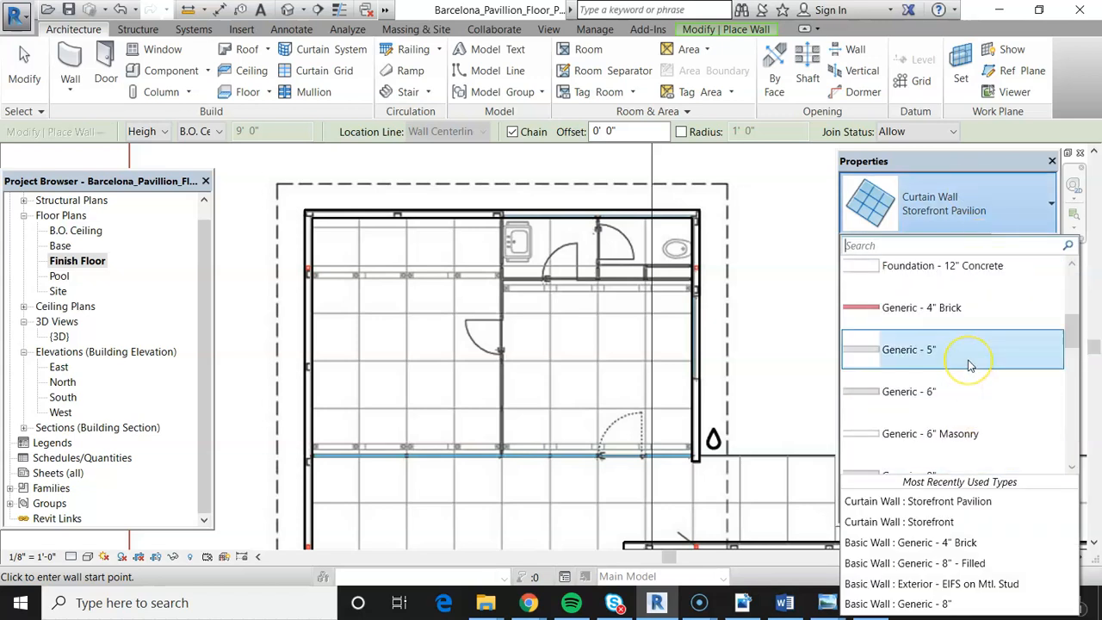
{"action": "left_click", "coordinate": [966, 355]}
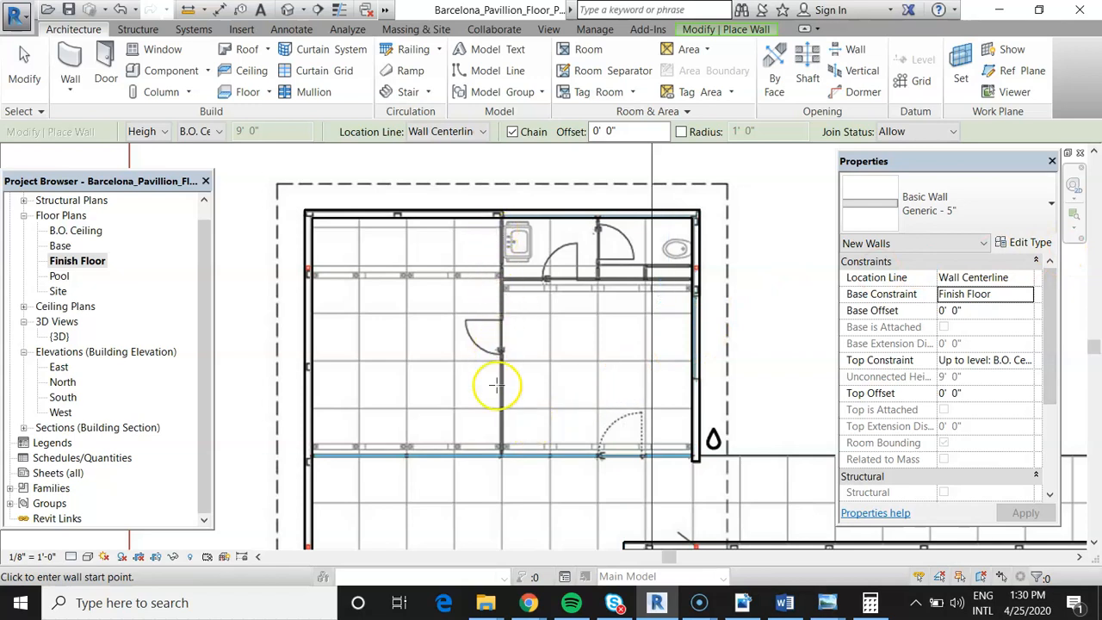
- Duplicate the Generic - 5" wall type under the name Generic - 2" for the thin interior partitions
{"action": "scroll", "coordinate": [502, 448], "scroll_direction": "up", "scroll_amount": 1}
{"action": "scroll", "coordinate": [501, 447], "scroll_direction": "up", "scroll_amount": 3}
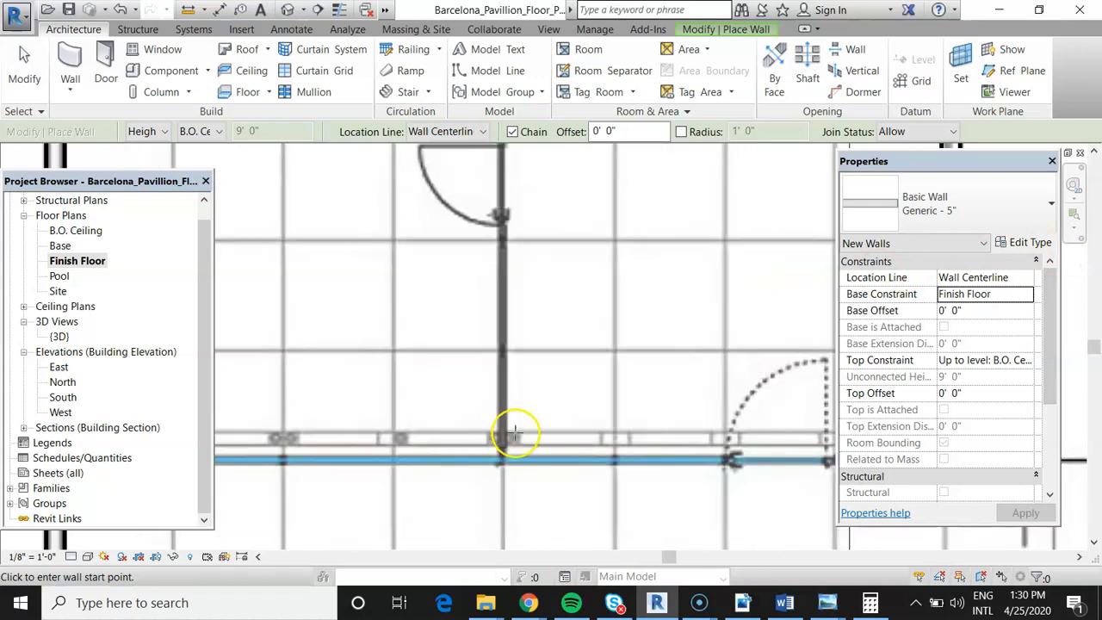
{"action": "scroll", "coordinate": [509, 345], "scroll_direction": "down", "scroll_amount": 2}
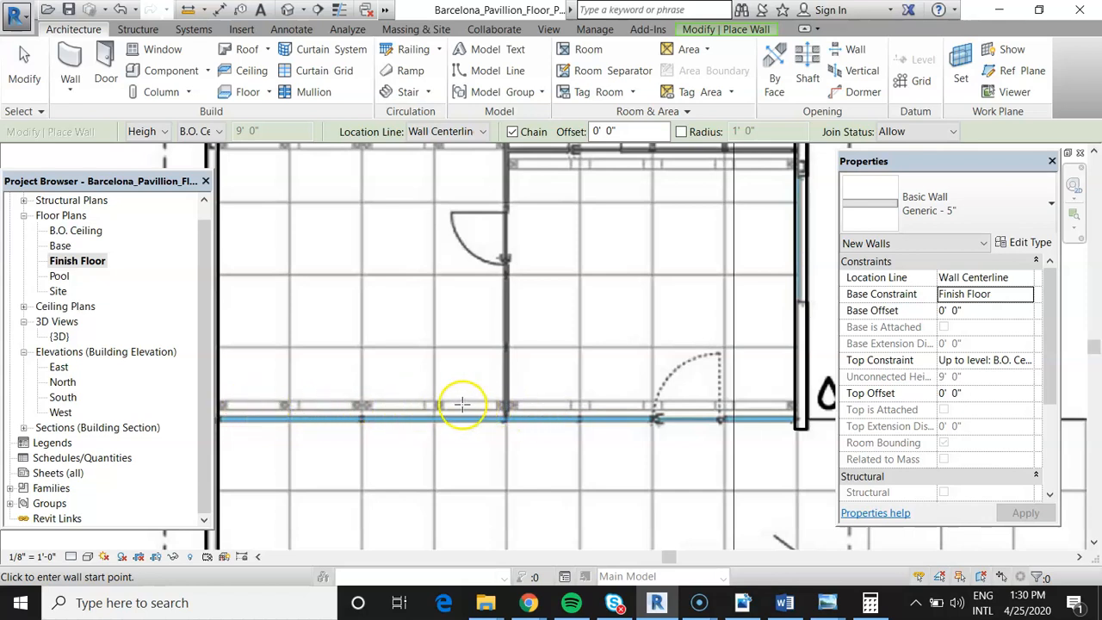
{"action": "scroll", "coordinate": [462, 405], "scroll_direction": "up", "scroll_amount": 2}
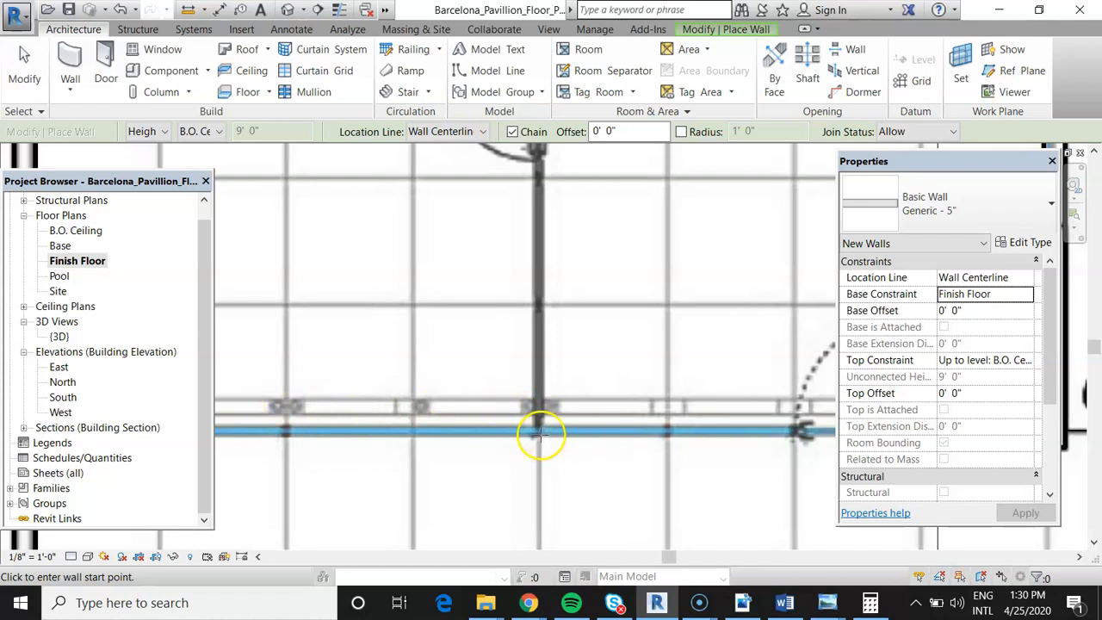
{"action": "scroll", "coordinate": [539, 432], "scroll_direction": "down", "scroll_amount": 4}
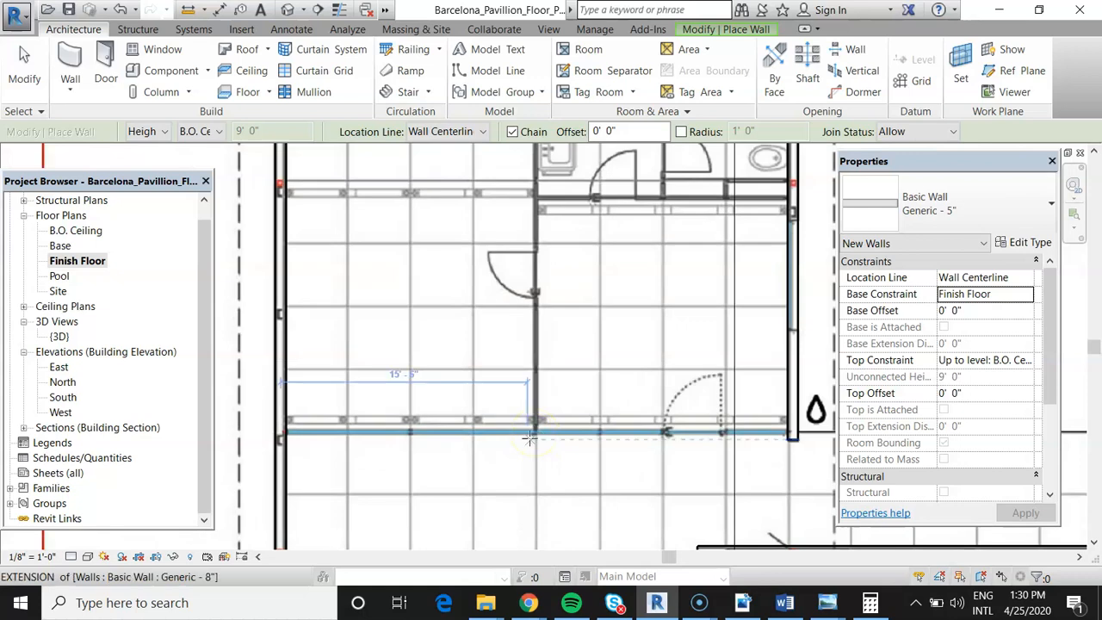
{"action": "scroll", "coordinate": [528, 438], "scroll_direction": "down", "scroll_amount": 1}
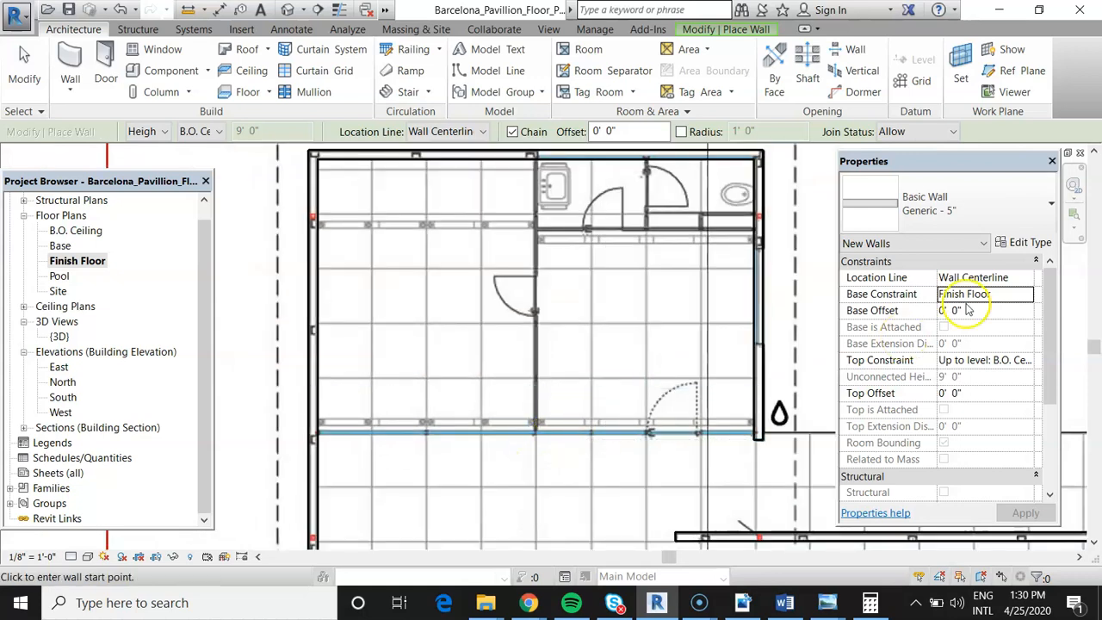
{"action": "left_click", "coordinate": [1026, 243]}
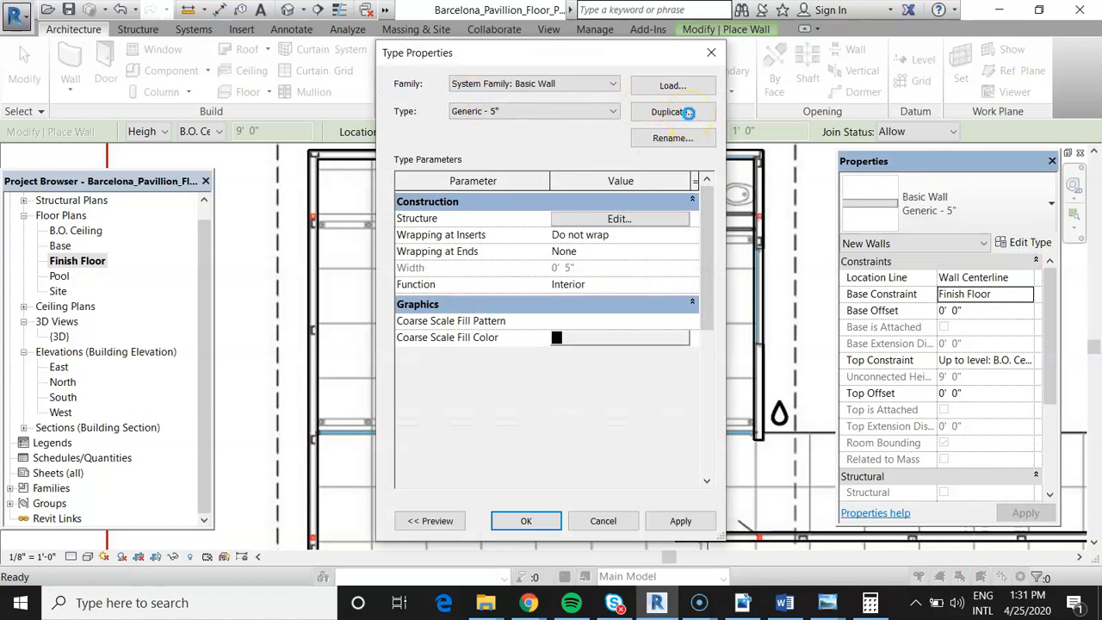
{"action": "left_click", "coordinate": [687, 111]}
{"action": "left_click", "coordinate": [540, 283]}
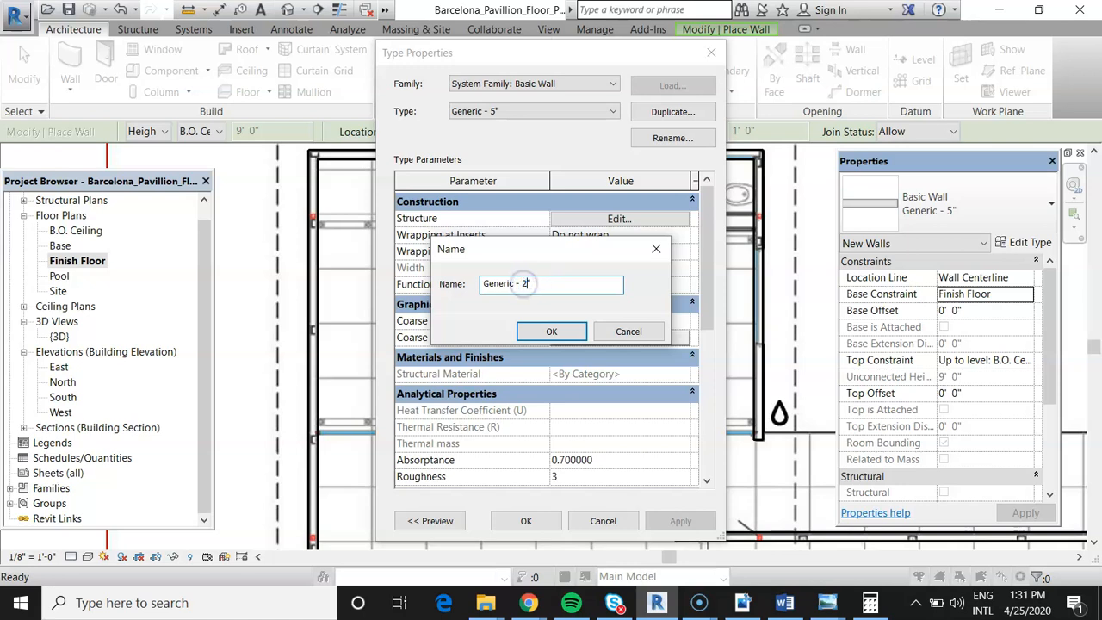
{"action": "left_click", "coordinate": [551, 332]}
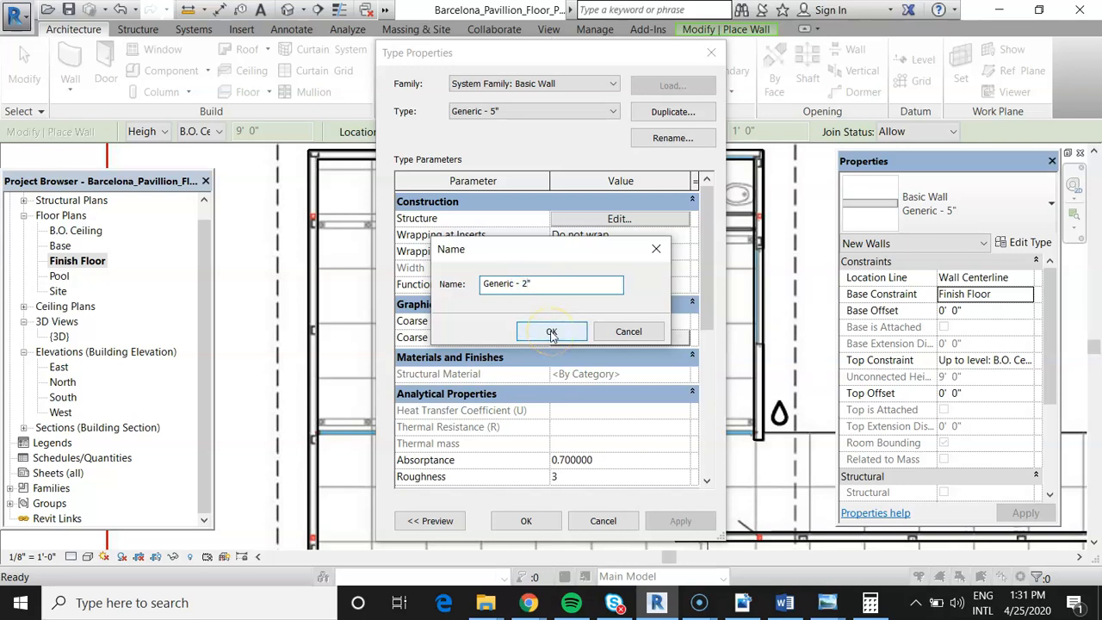
{"action": "left_click", "coordinate": [551, 333]}
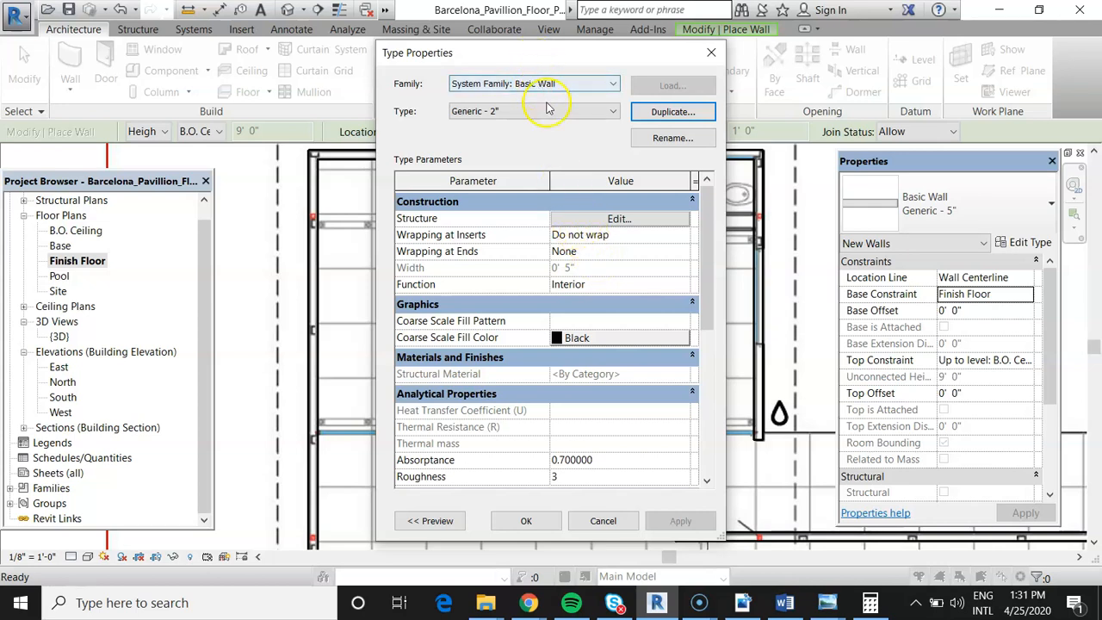
- Set the structure layer thickness of the Generic - 2" wall type to 2", accept the type properties and leave the wall command
{"action": "left_click", "coordinate": [571, 270]}
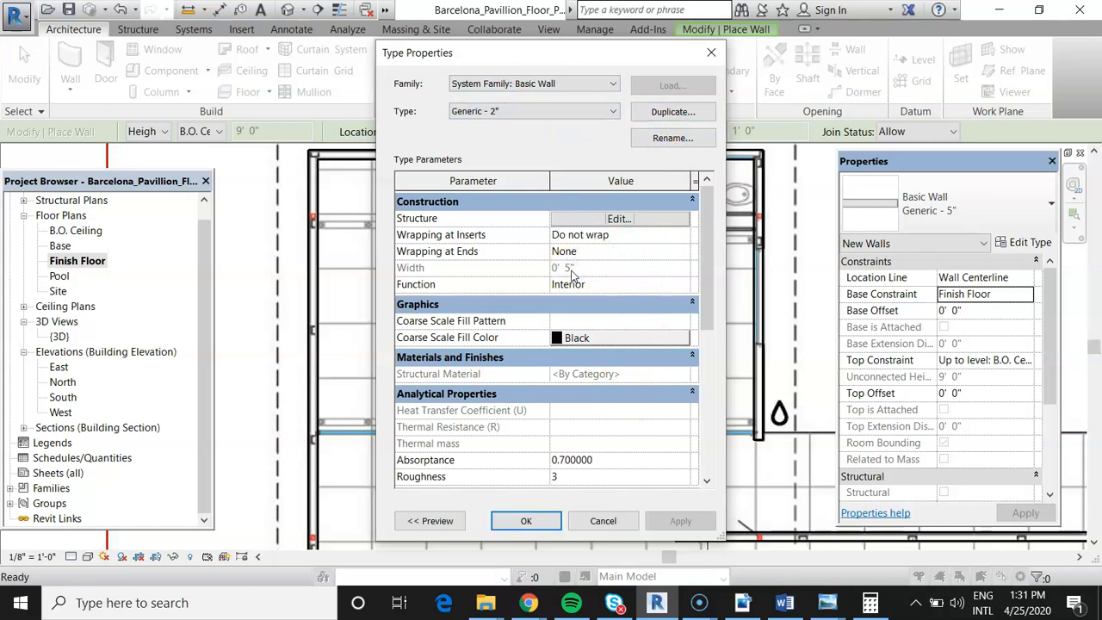
{"action": "left_click", "coordinate": [595, 220]}
{"action": "left_click", "coordinate": [560, 231]}
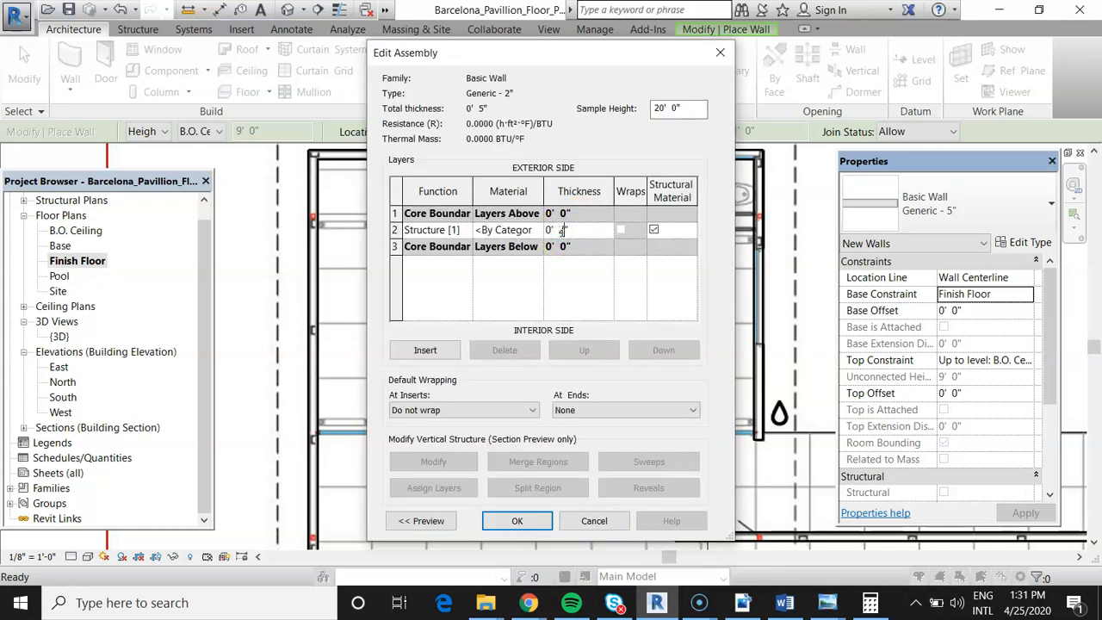
{"action": "left_click", "coordinate": [517, 522]}
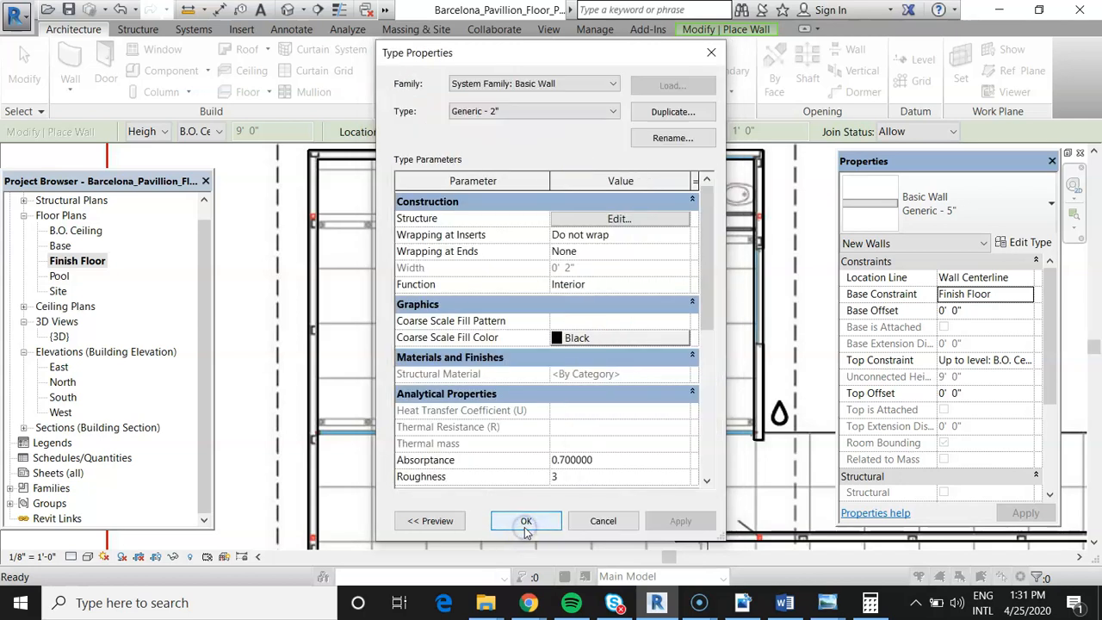
{"action": "left_click", "coordinate": [523, 521]}
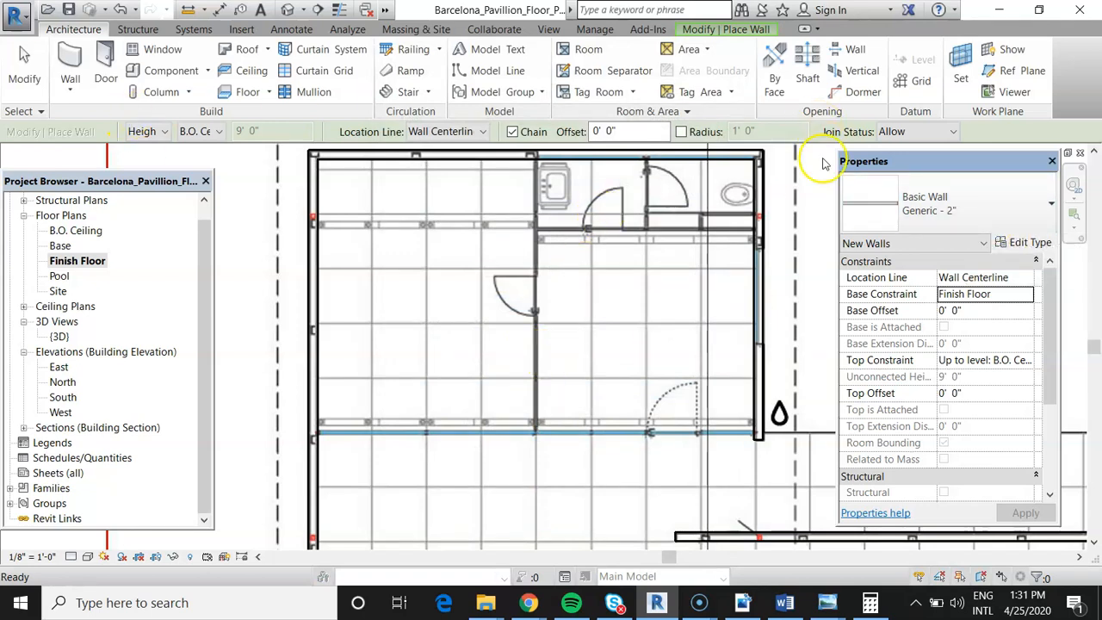
{"action": "key", "text": "Escape"}
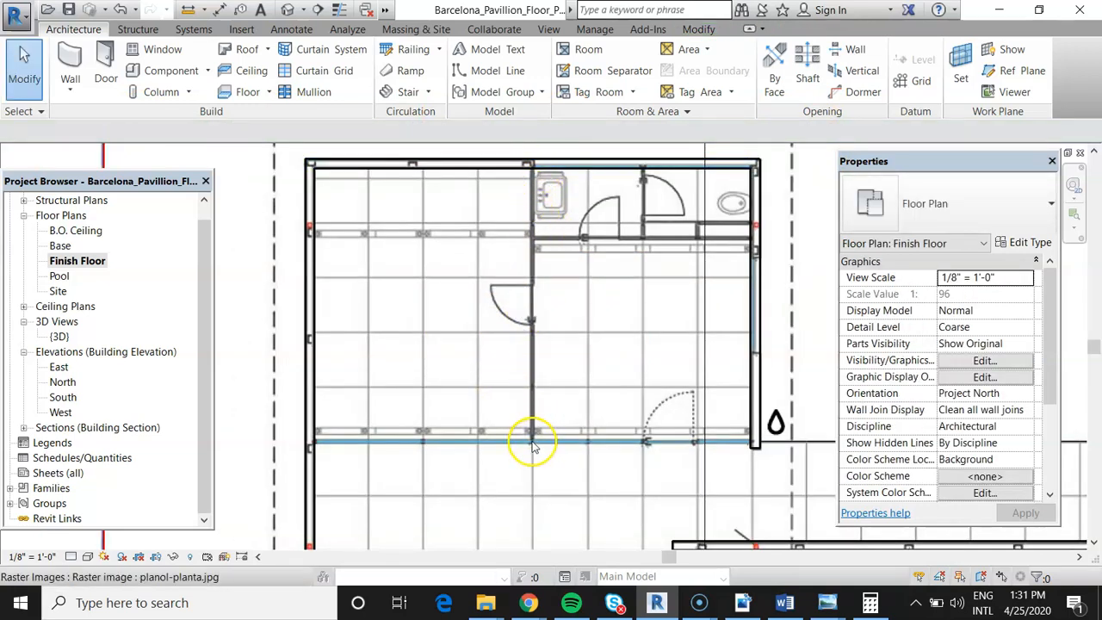
- Draw a Generic - 2" architectural wall about 20' long over the plan's central partition line, from the upper exterior wall down to the storefront
{"action": "scroll", "coordinate": [532, 446], "scroll_direction": "up", "scroll_amount": 3}
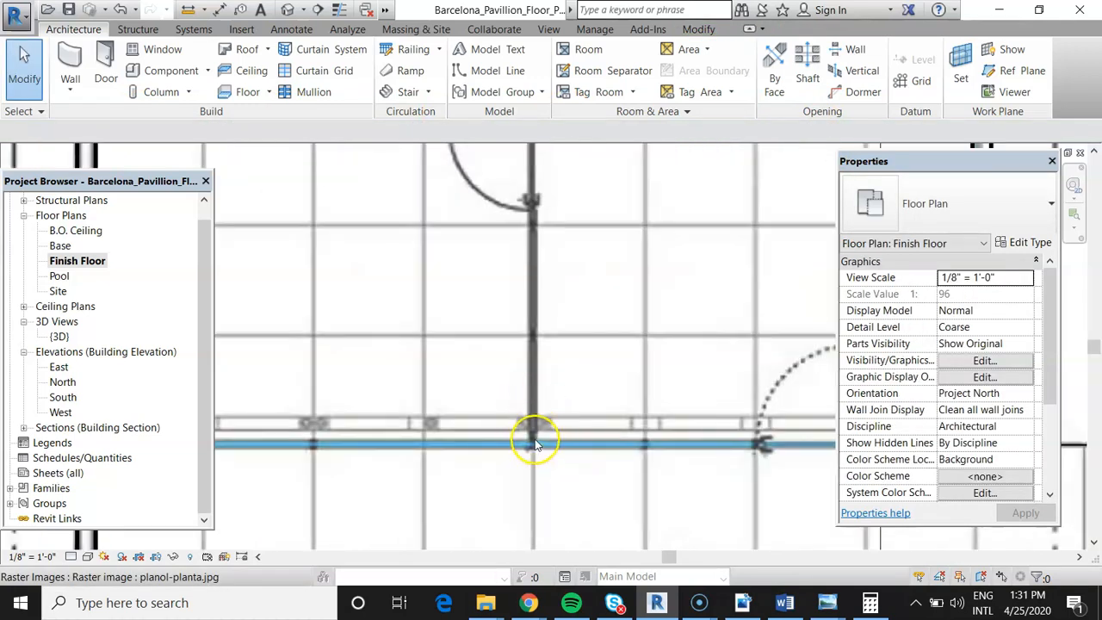
{"action": "scroll", "coordinate": [534, 443], "scroll_direction": "down", "scroll_amount": 4}
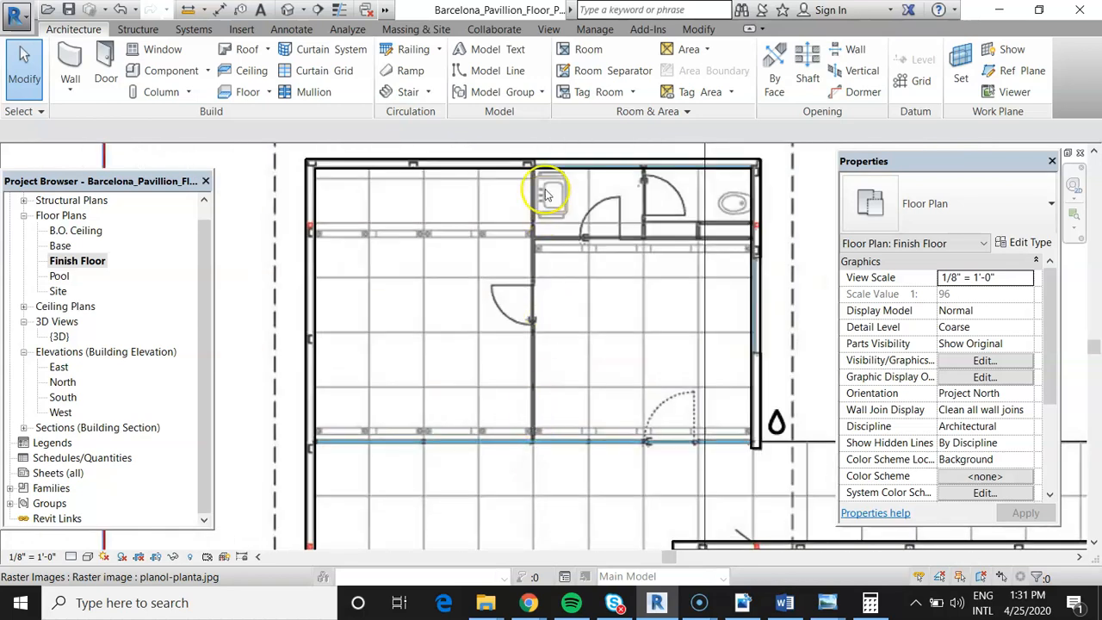
{"action": "scroll", "coordinate": [545, 194], "scroll_direction": "up", "scroll_amount": 5}
{"action": "left_click", "coordinate": [528, 171]}
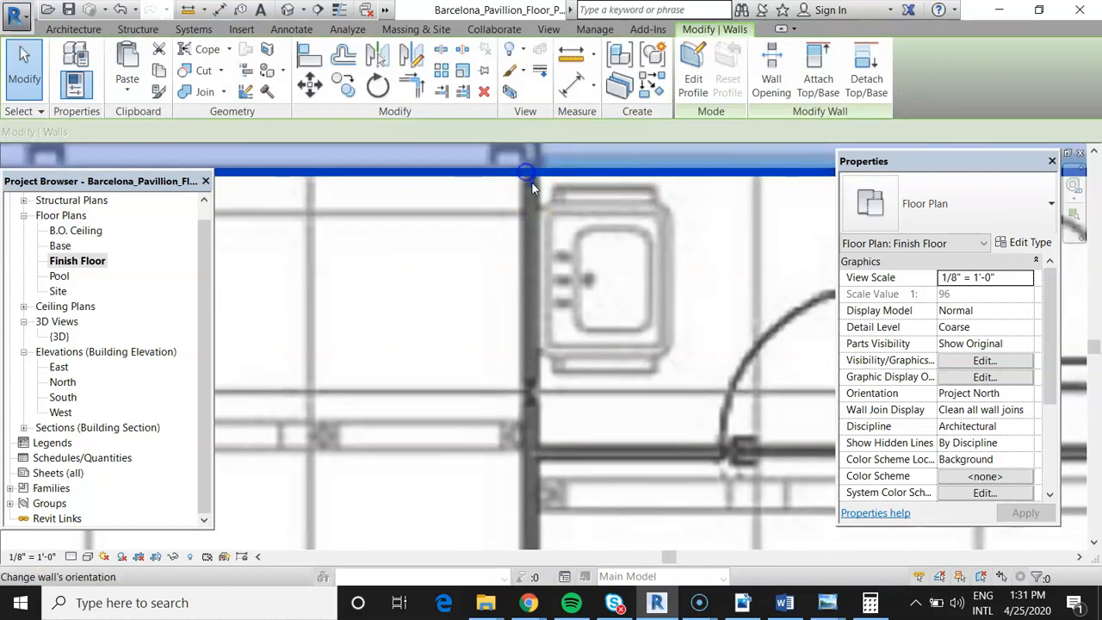
{"action": "key", "text": "Escape"}
{"action": "left_click", "coordinate": [79, 88]}
{"action": "left_click", "coordinate": [102, 119]}
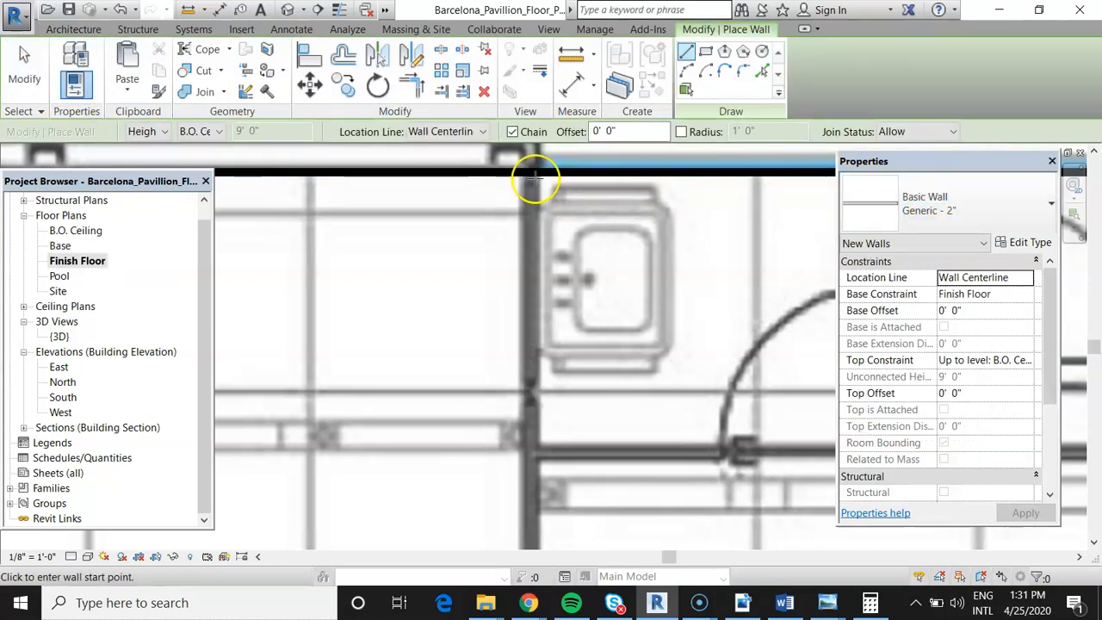
{"action": "left_click", "coordinate": [532, 172]}
{"action": "scroll", "coordinate": [531, 172], "scroll_direction": "down", "scroll_amount": 2}
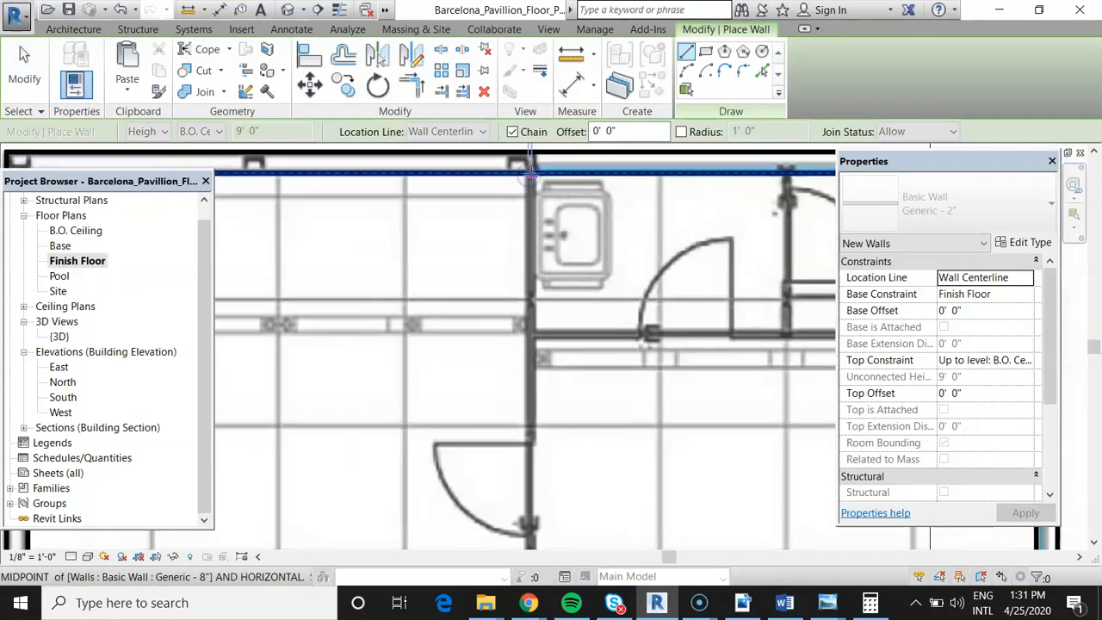
{"action": "scroll", "coordinate": [532, 172], "scroll_direction": "down", "scroll_amount": 3}
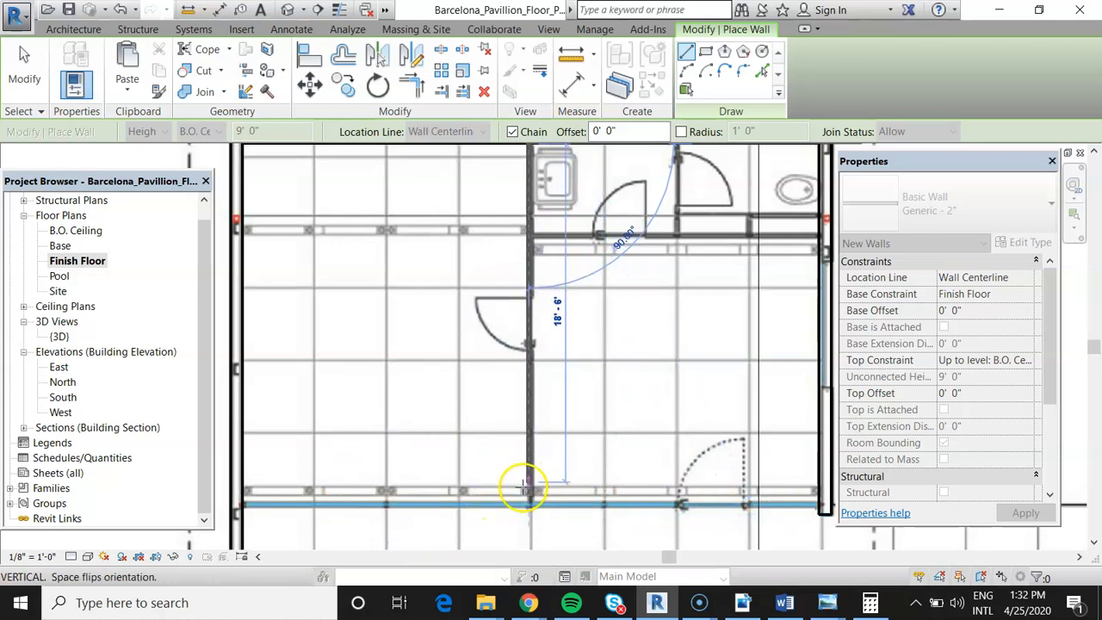
{"action": "scroll", "coordinate": [533, 456], "scroll_direction": "up", "scroll_amount": 3}
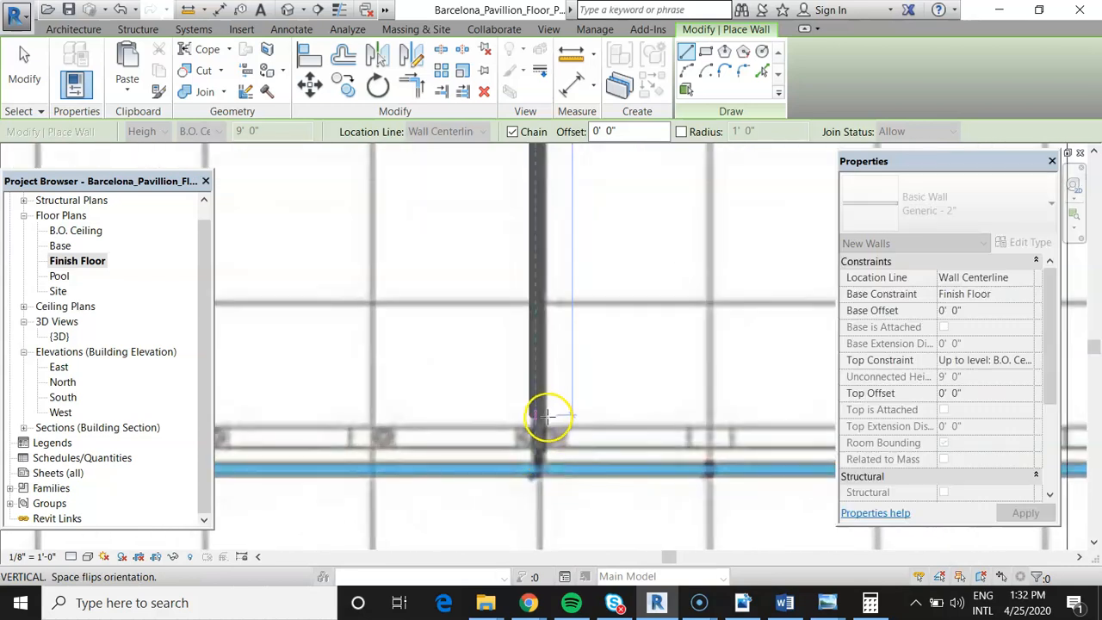
{"action": "scroll", "coordinate": [548, 415], "scroll_direction": "up", "scroll_amount": 1}
{"action": "left_click", "coordinate": [533, 484]}
{"action": "key", "text": "Escape"}
{"action": "key", "text": "Escape"}
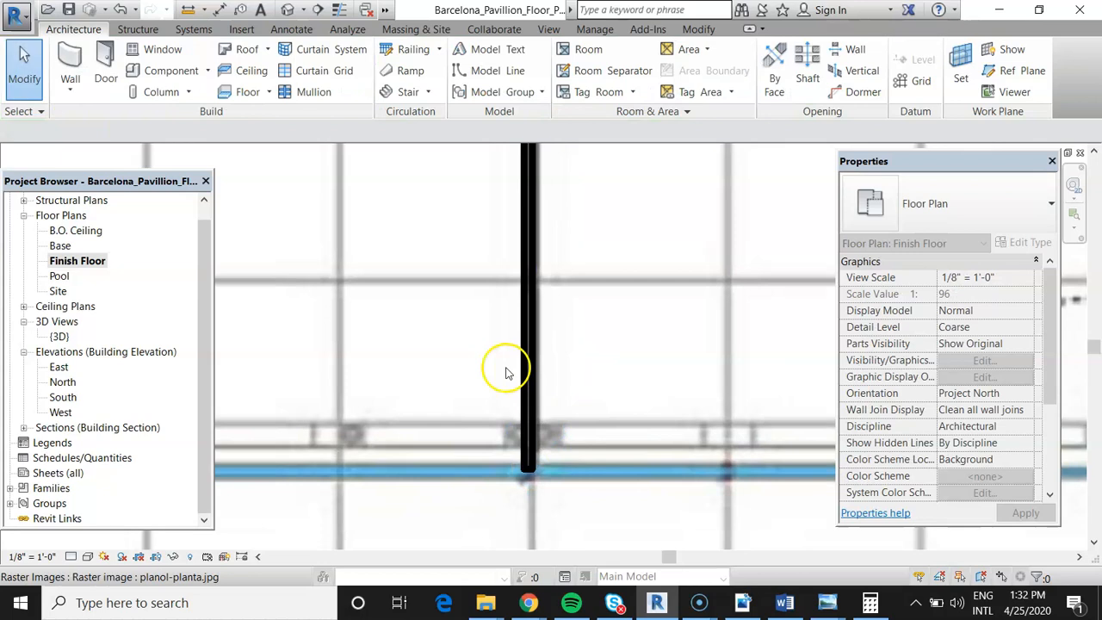
- Check the new 2" partition's alignment with the plan image and its distances to the side walls
{"action": "scroll", "coordinate": [523, 411], "scroll_direction": "down", "scroll_amount": 4}
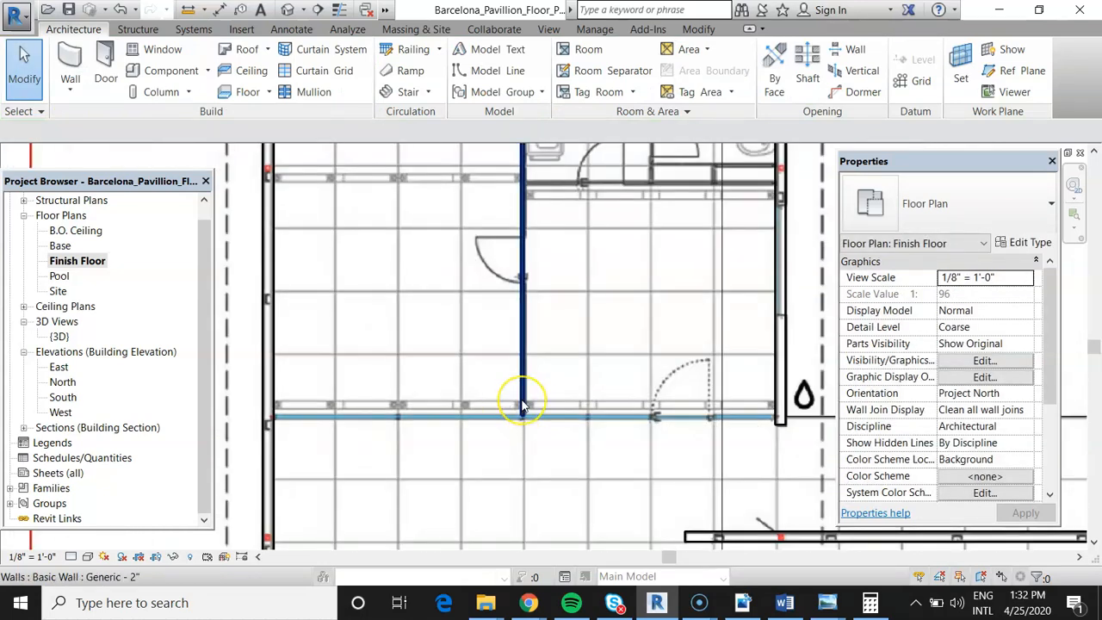
{"action": "scroll", "coordinate": [521, 198], "scroll_direction": "up", "scroll_amount": 1}
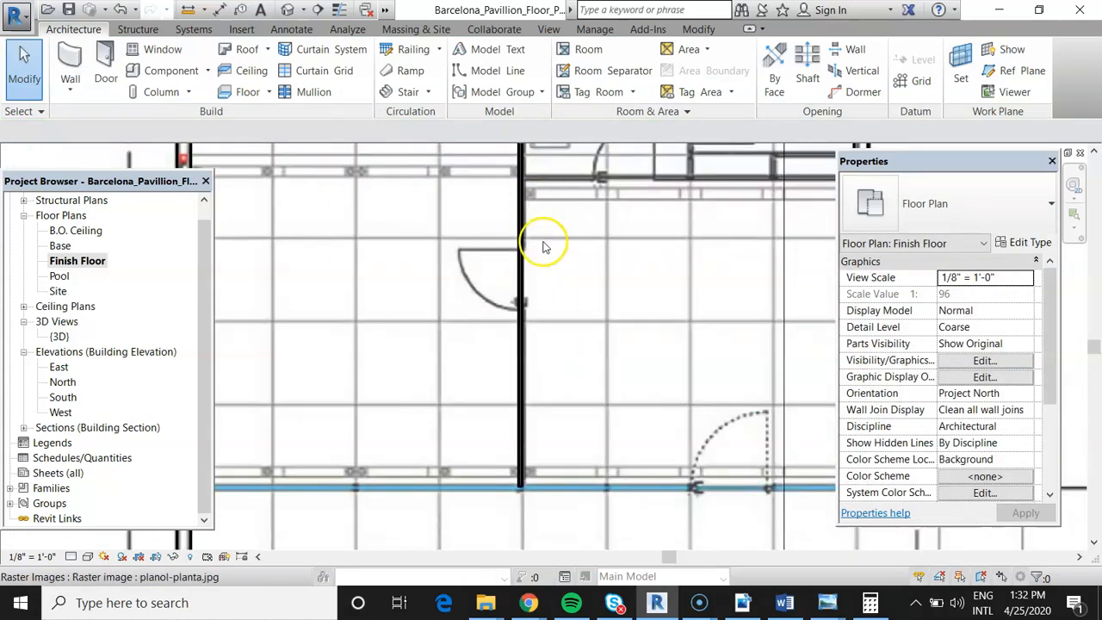
{"action": "scroll", "coordinate": [542, 247], "scroll_direction": "down", "scroll_amount": 1}
{"action": "left_click", "coordinate": [521, 339]}
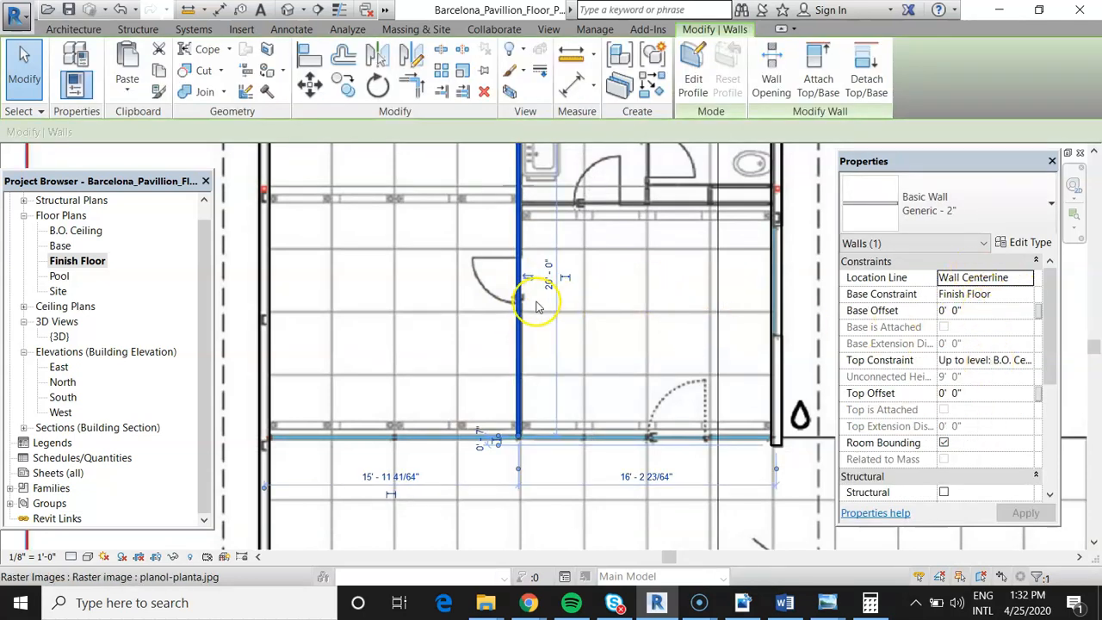
{"action": "key", "text": "Escape"}
{"action": "scroll", "coordinate": [542, 317], "scroll_direction": "down", "scroll_amount": 2}
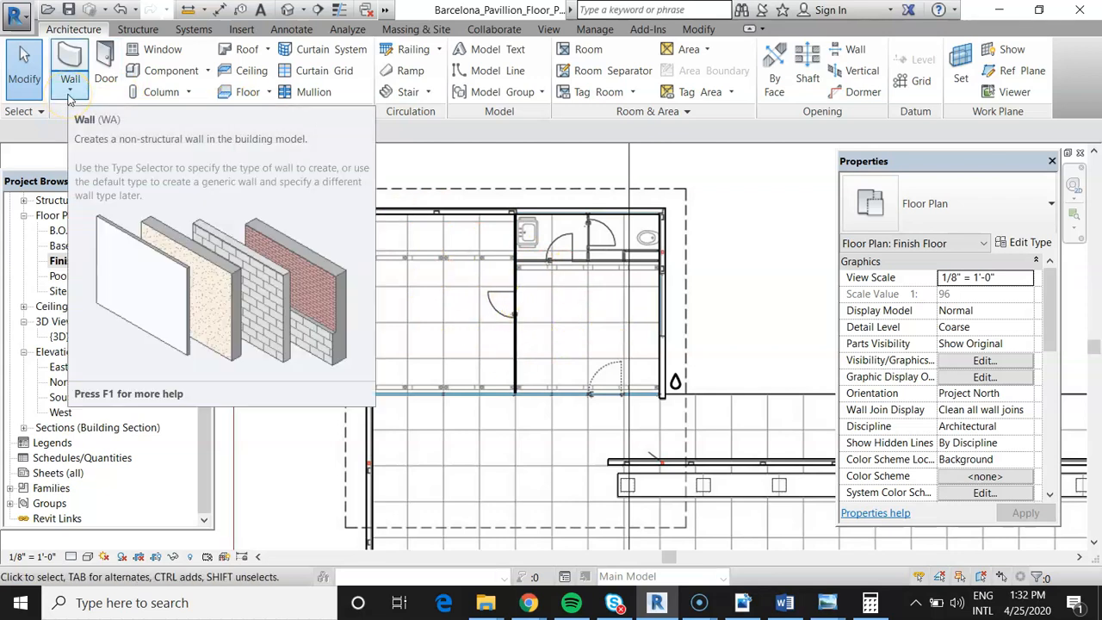
- Place a Single-Flush 36" x 84" door in the 2" partition at the plan's door symbol, about 10' from the storefront, opening into the left room
{"action": "left_click", "coordinate": [106, 73]}
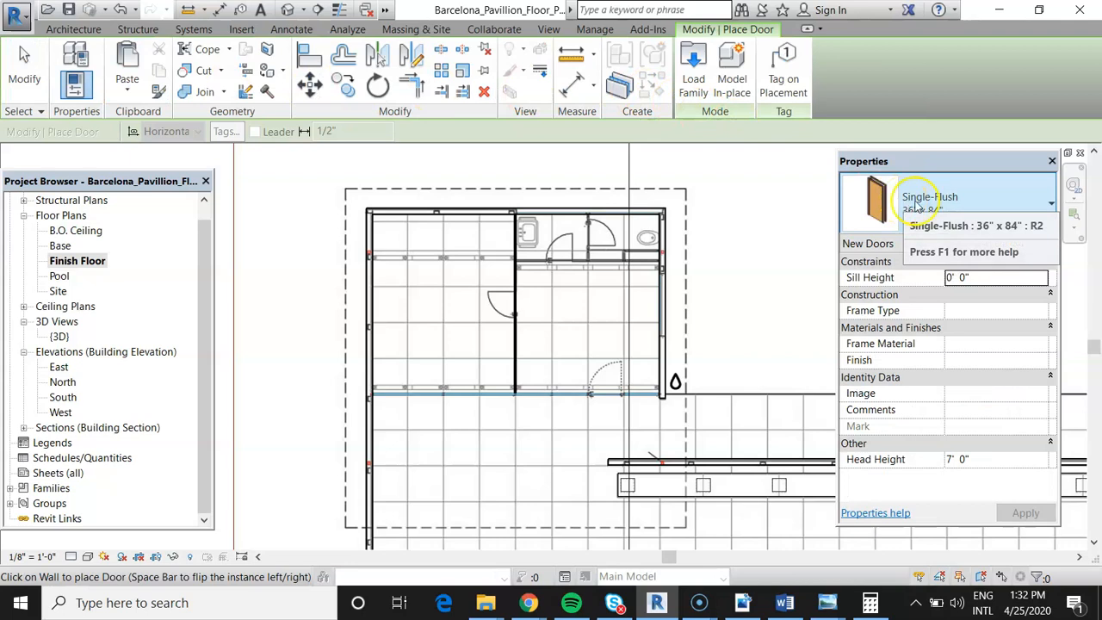
{"action": "left_click", "coordinate": [949, 207]}
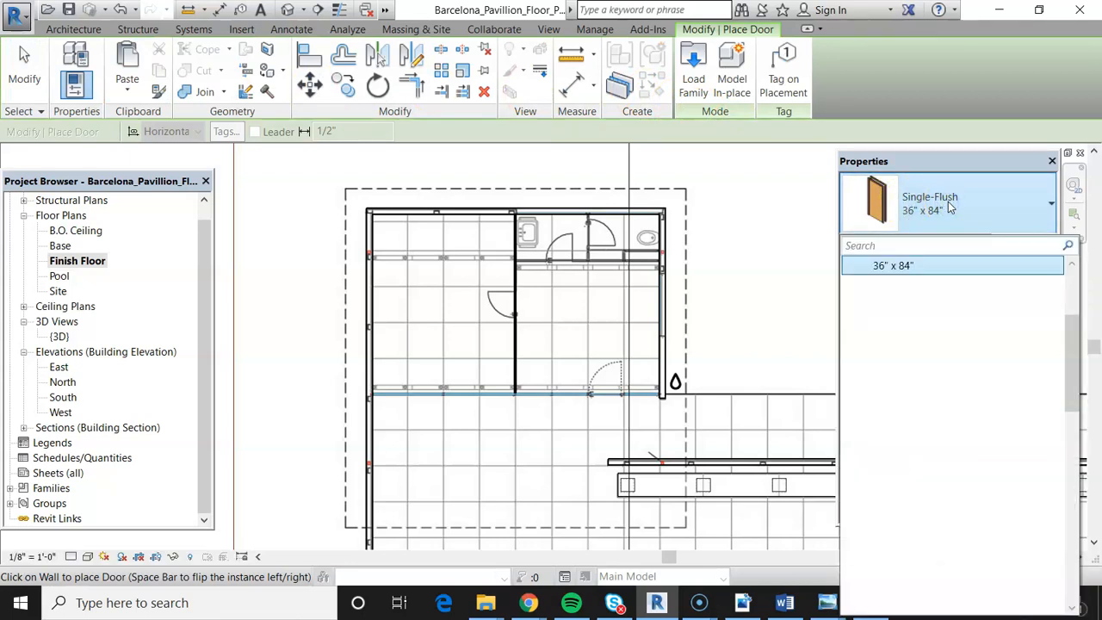
{"action": "left_click", "coordinate": [949, 208]}
{"action": "scroll", "coordinate": [508, 296], "scroll_direction": "up", "scroll_amount": 2}
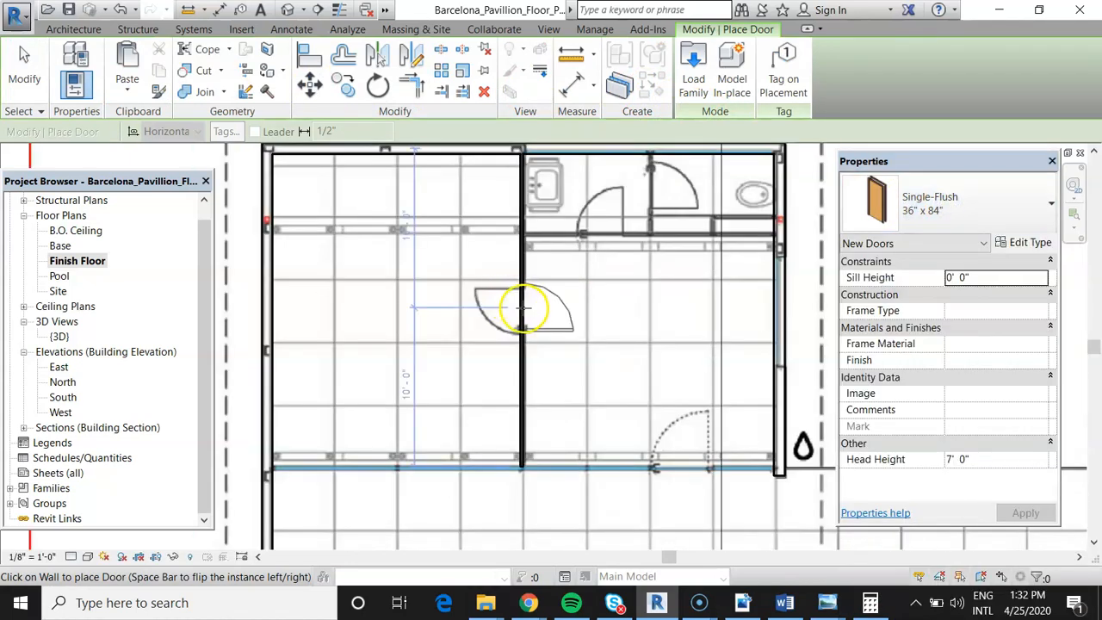
{"action": "left_click", "coordinate": [521, 308]}
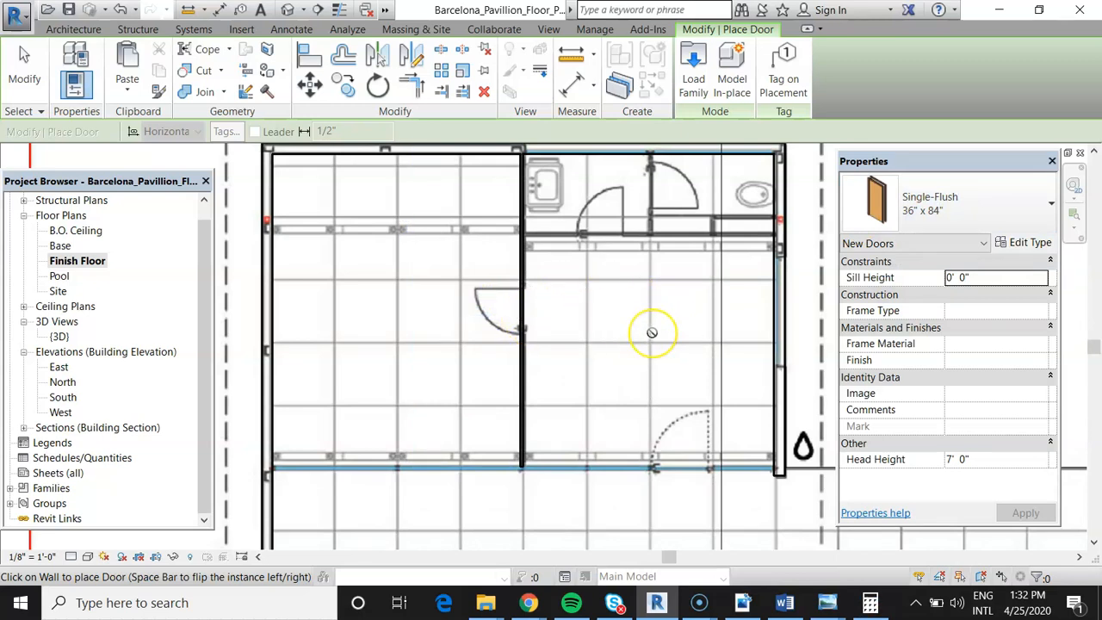
{"action": "left_click", "coordinate": [518, 312]}
{"action": "left_click", "coordinate": [671, 333]}
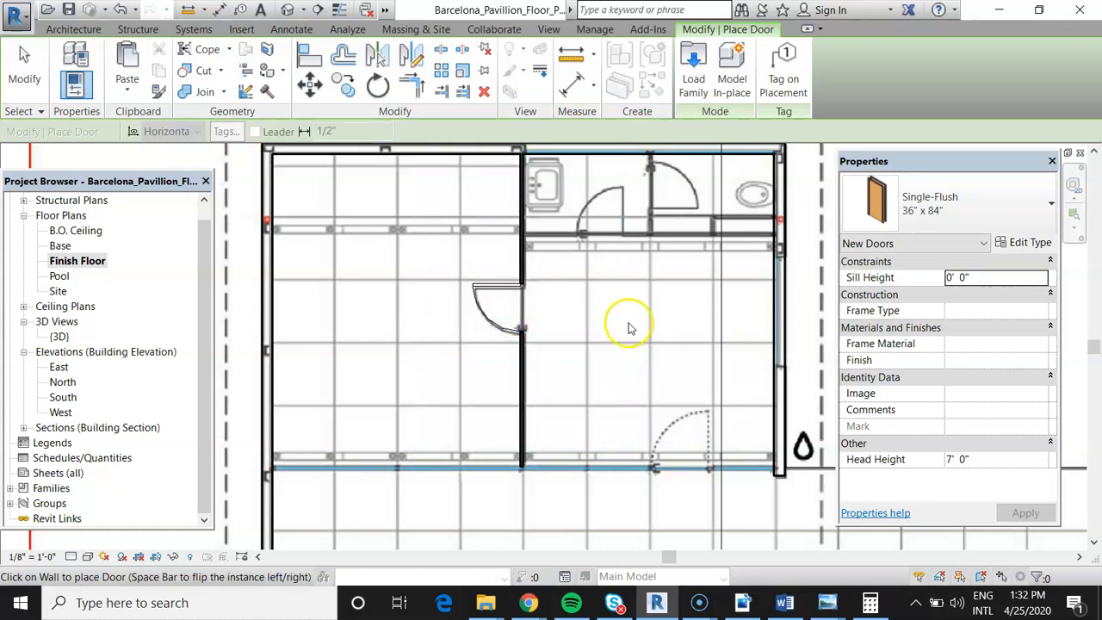
{"action": "key", "text": "Escape"}
{"action": "key", "text": "Escape"}
- Try flipping the partition door's orientation and restore the swing that matches the plan image
{"action": "scroll", "coordinate": [523, 312], "scroll_direction": "up", "scroll_amount": 5}
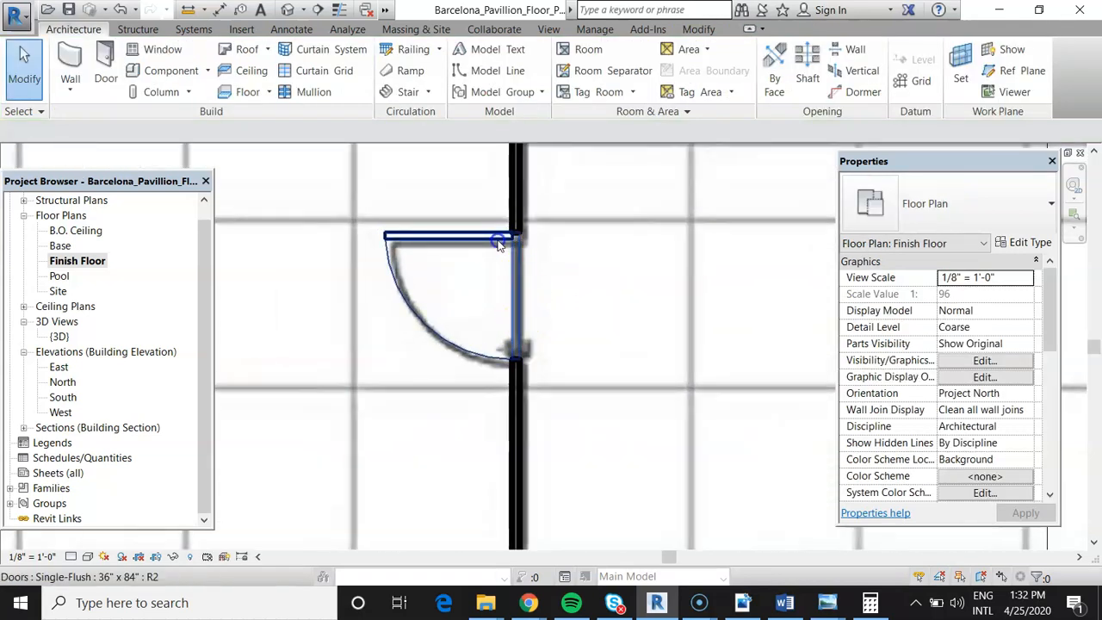
{"action": "left_click", "coordinate": [497, 244]}
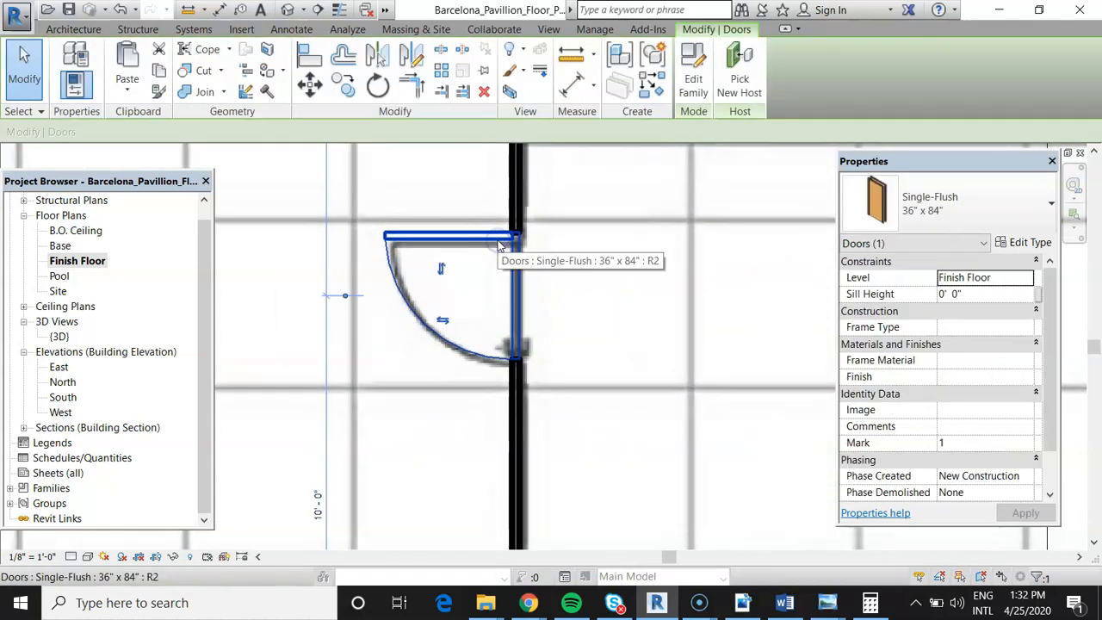
{"action": "left_click", "coordinate": [443, 321]}
{"action": "left_click", "coordinate": [585, 323]}
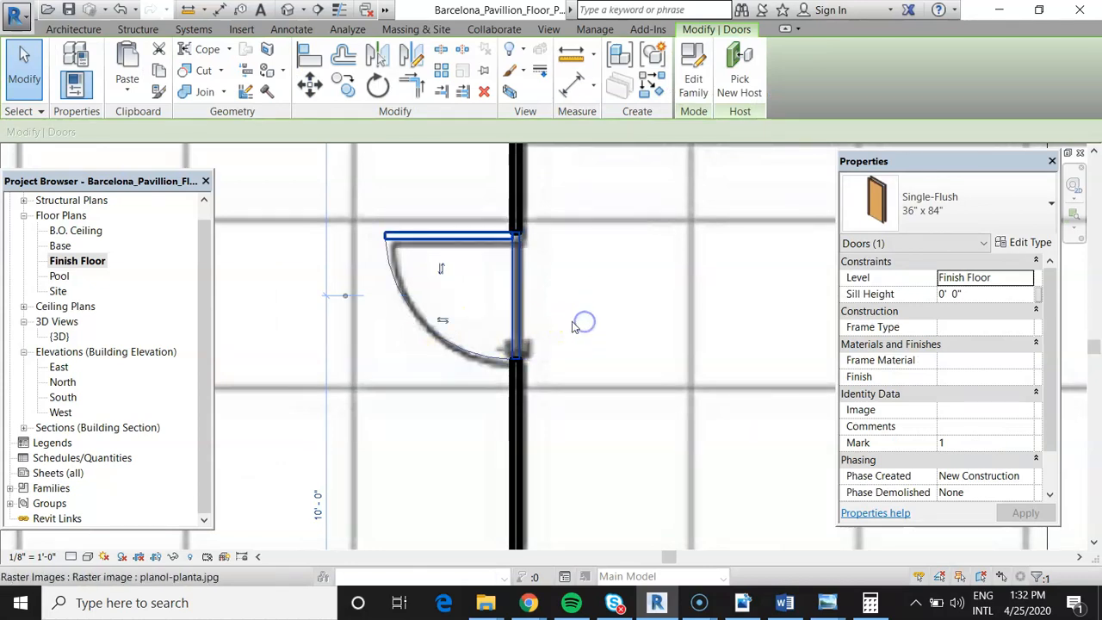
{"action": "left_click", "coordinate": [442, 272]}
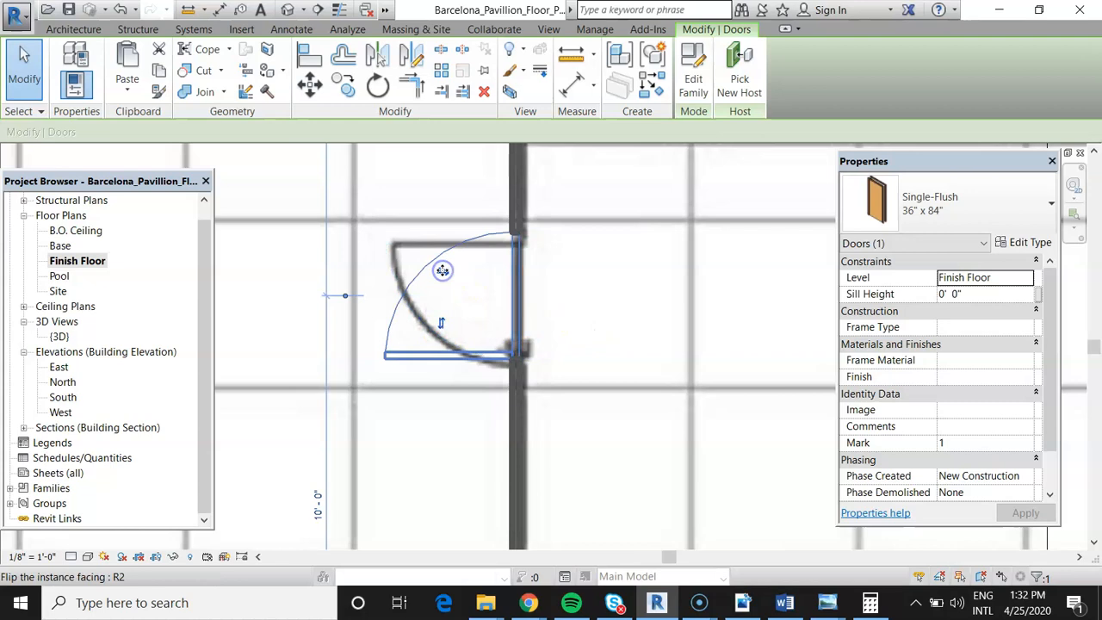
{"action": "left_click", "coordinate": [442, 322]}
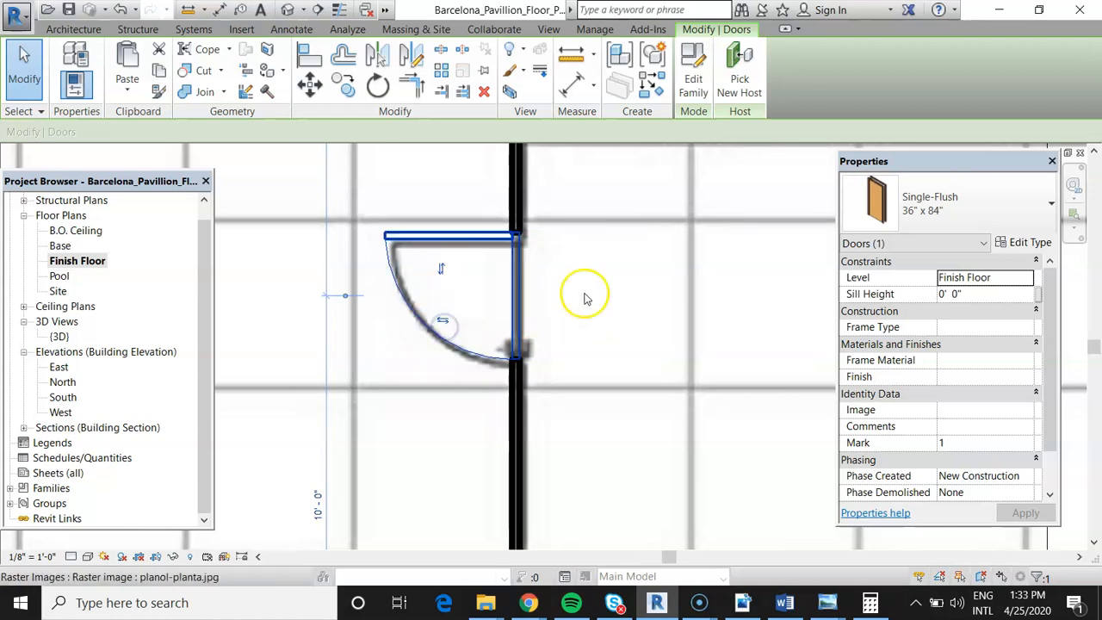
{"action": "scroll", "coordinate": [577, 301], "scroll_direction": "down", "scroll_amount": 3}
{"action": "key", "text": "Escape"}
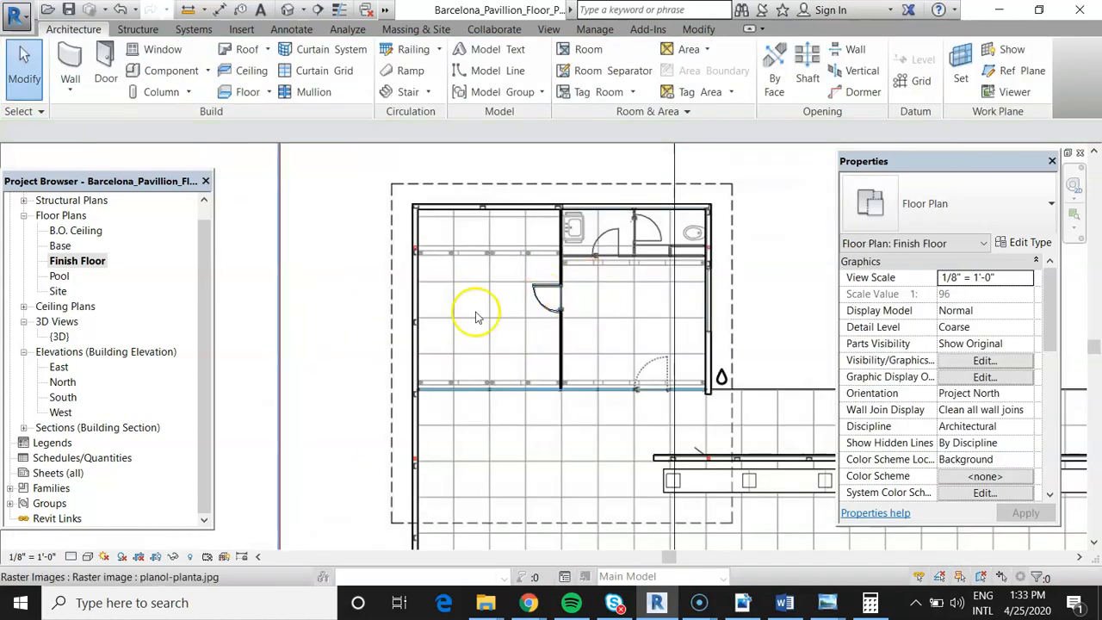
- Examine the small building's partitions and the overall pavilion layout in the Finish Floor plan
{"action": "scroll", "coordinate": [477, 315], "scroll_direction": "down", "scroll_amount": 1}
{"action": "scroll", "coordinate": [575, 294], "scroll_direction": "up", "scroll_amount": 1}
{"action": "scroll", "coordinate": [613, 252], "scroll_direction": "up", "scroll_amount": 1}
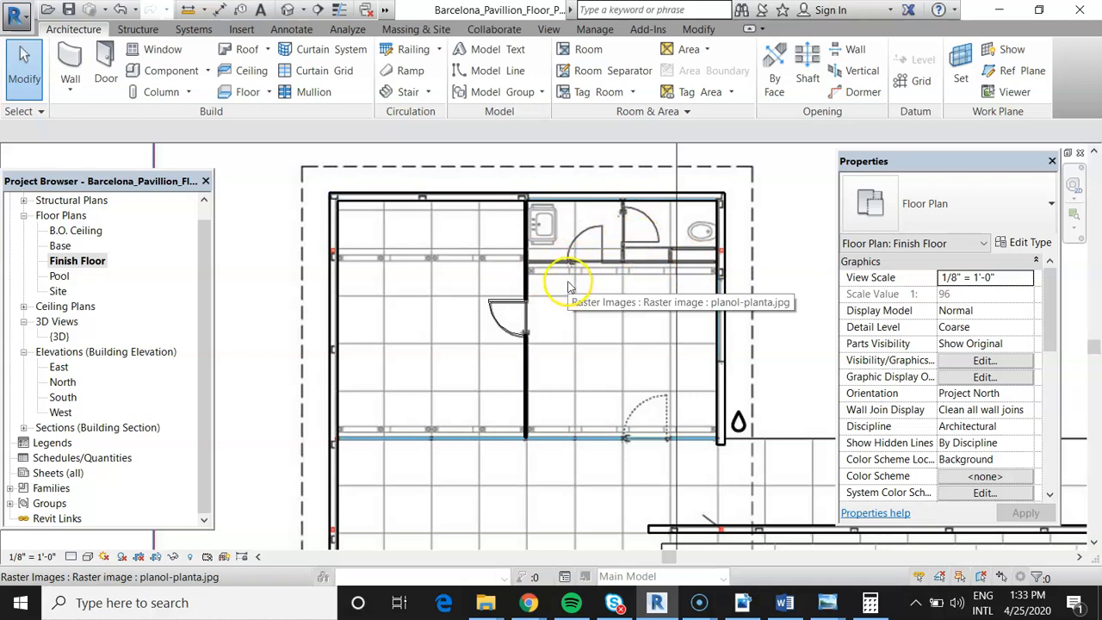
{"action": "scroll", "coordinate": [513, 282], "scroll_direction": "down", "scroll_amount": 2}
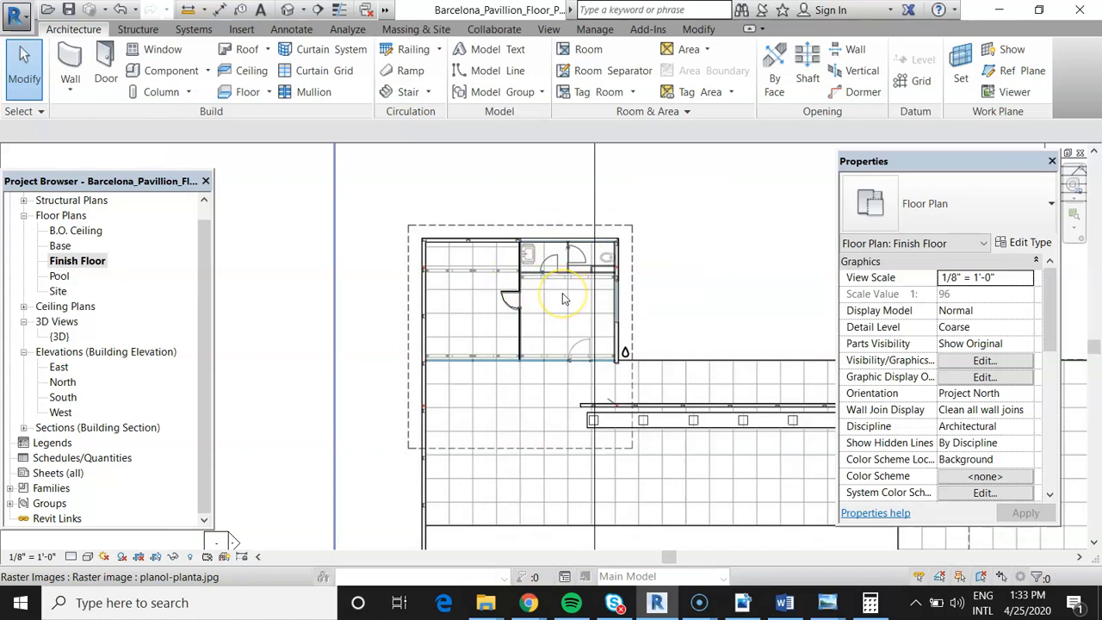
{"action": "scroll", "coordinate": [422, 258], "scroll_direction": "down", "scroll_amount": 3}
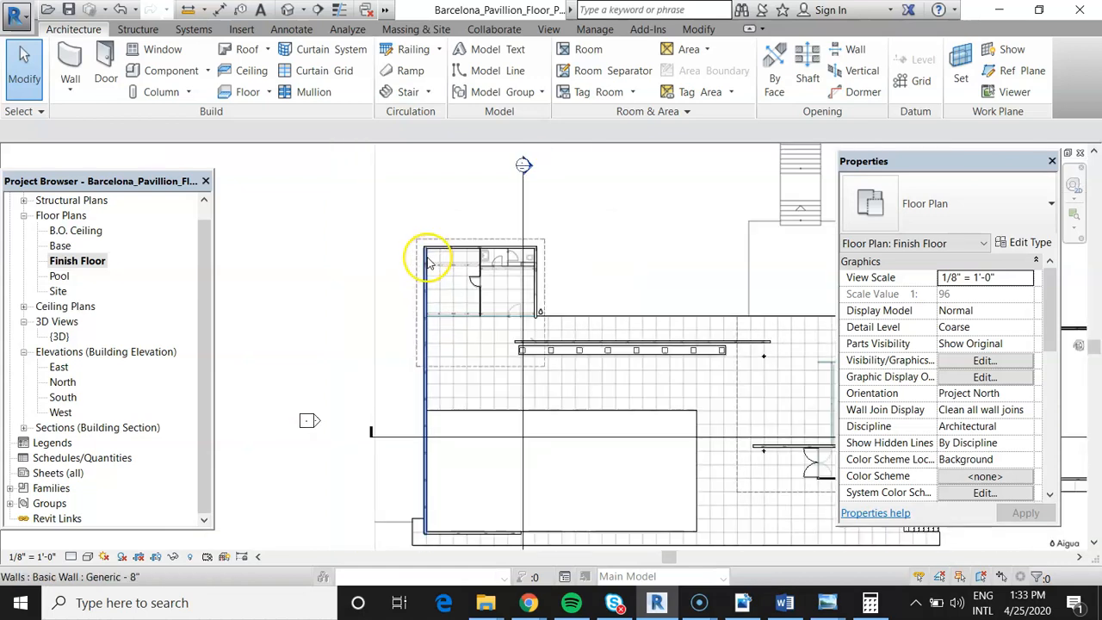
{"action": "scroll", "coordinate": [393, 307], "scroll_direction": "down", "scroll_amount": 2}
{"action": "scroll", "coordinate": [610, 327], "scroll_direction": "up", "scroll_amount": 3}
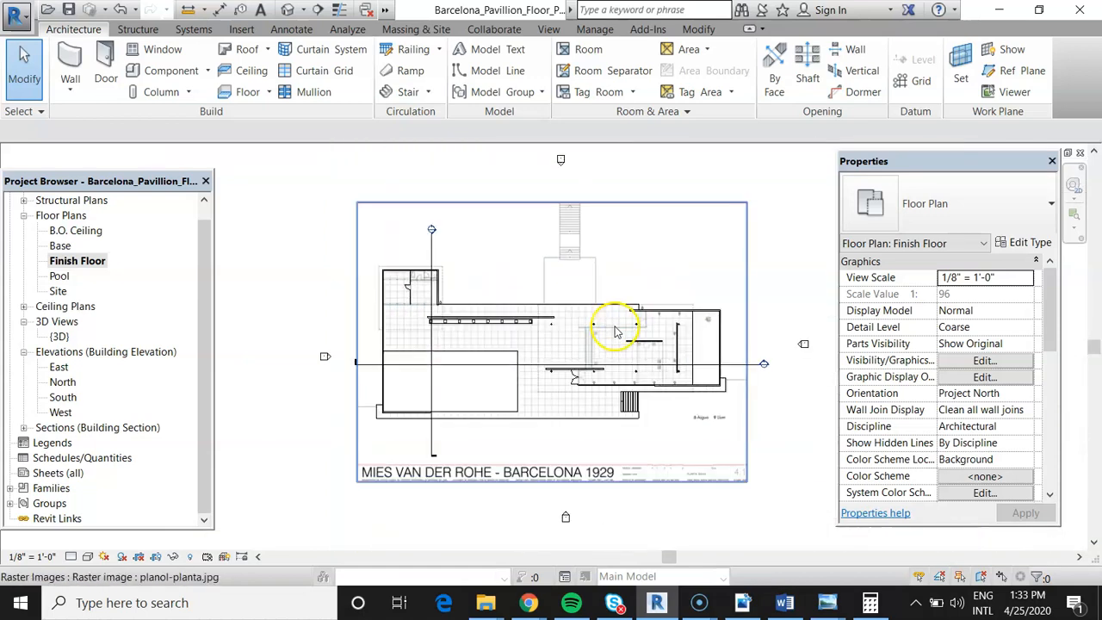
{"action": "scroll", "coordinate": [578, 315], "scroll_direction": "down", "scroll_amount": 1}
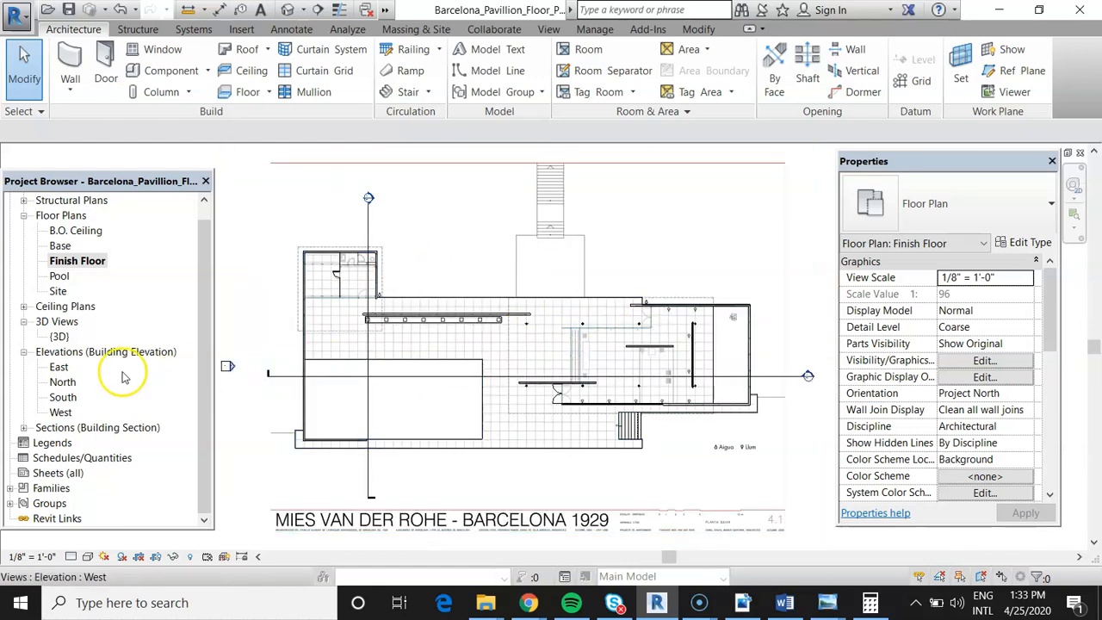
- Open the {3D} view and turn on Reveal Hidden Elements to show the main pavilion's hidden parts
{"action": "double_click", "coordinate": [60, 336]}
{"action": "scroll", "coordinate": [603, 413], "scroll_direction": "down", "scroll_amount": 2}
{"action": "scroll", "coordinate": [632, 430], "scroll_direction": "down", "scroll_amount": 3}
{"action": "scroll", "coordinate": [480, 435], "scroll_direction": "up", "scroll_amount": 2}
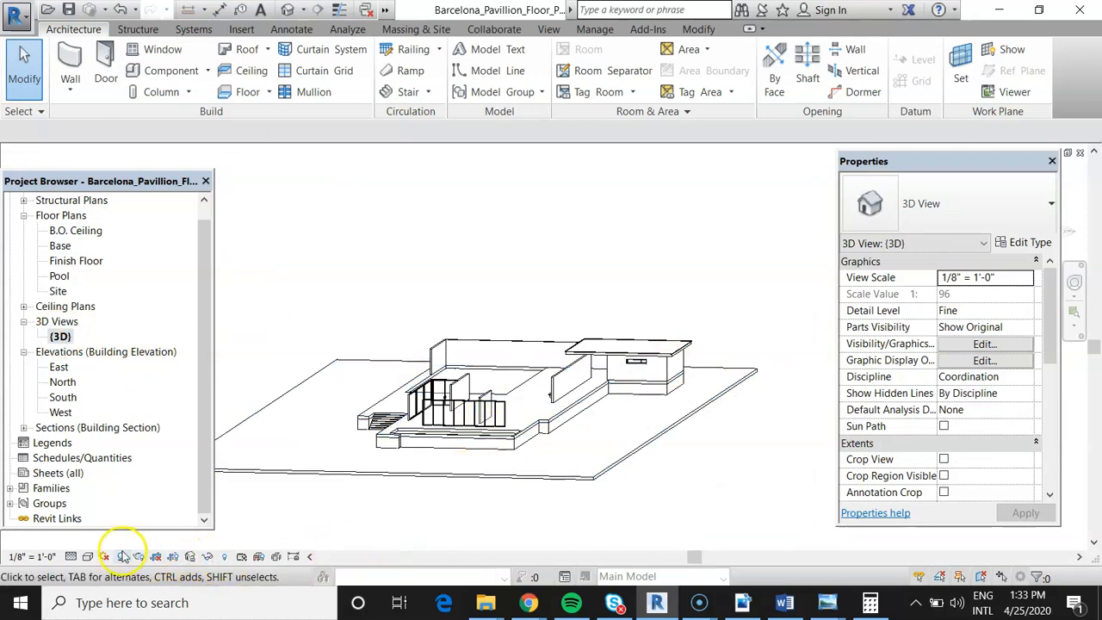
{"action": "left_click", "coordinate": [223, 557]}
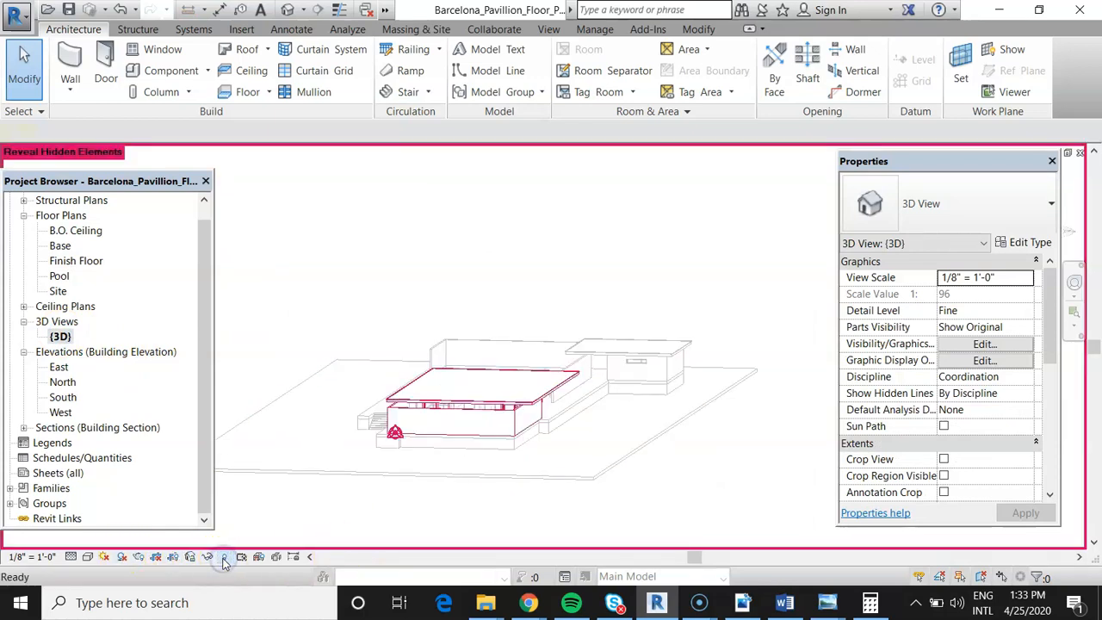
{"action": "scroll", "coordinate": [505, 435], "scroll_direction": "up", "scroll_amount": 3}
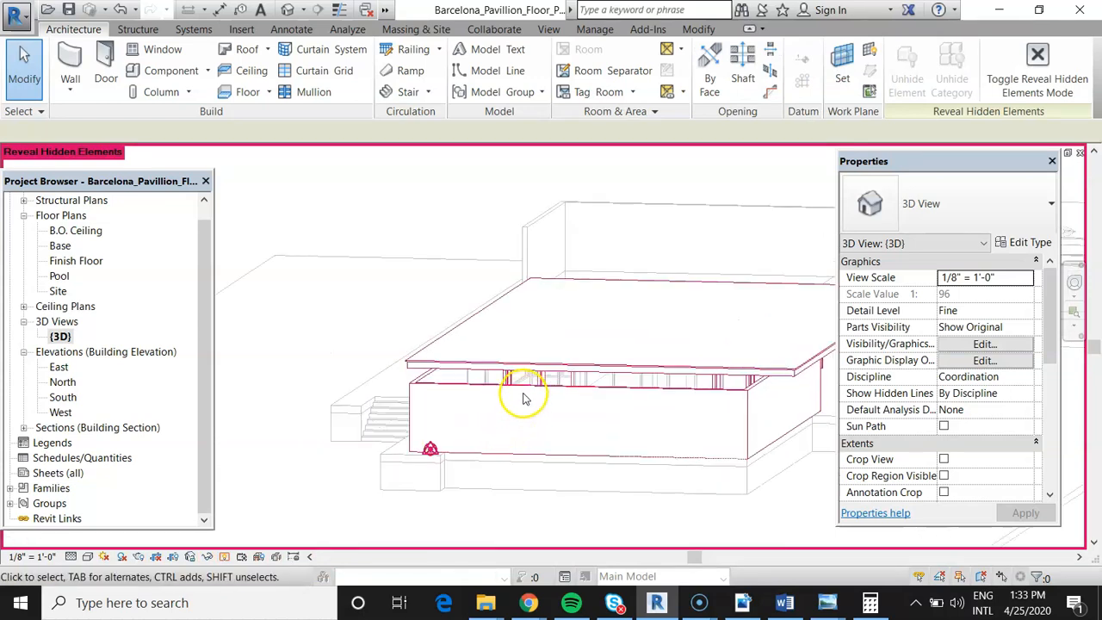
- Unhide the main pavilion's long Generic - 8" front wall in the 3D view
{"action": "left_click", "coordinate": [524, 397]}
{"action": "right_click", "coordinate": [528, 394]}
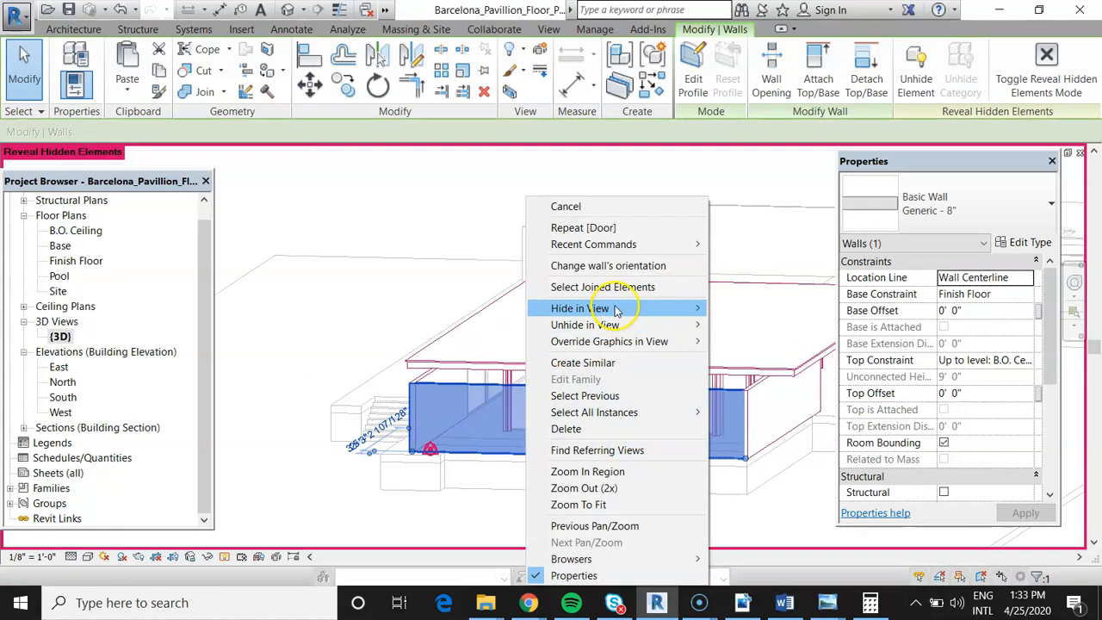
{"action": "mouse_move", "coordinate": [554, 326]}
{"action": "left_click", "coordinate": [737, 323]}
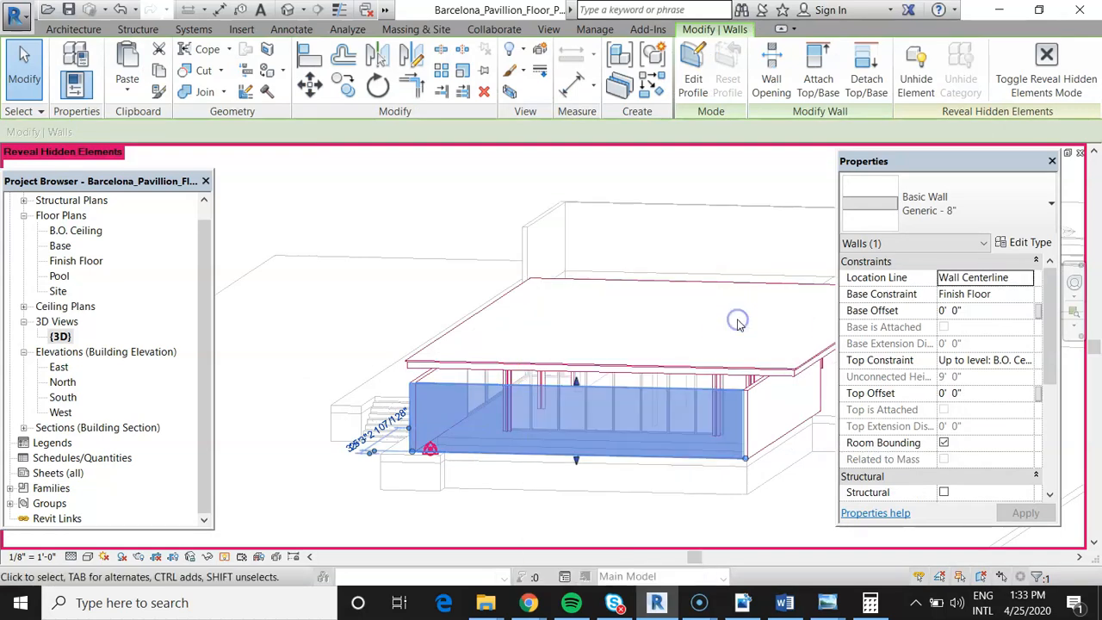
- Unhide the two Generic - 8" side walls that adjoin the ends of the main pavilion's long front wall
{"action": "left_click", "coordinate": [748, 403]}
{"action": "right_click", "coordinate": [748, 403]}
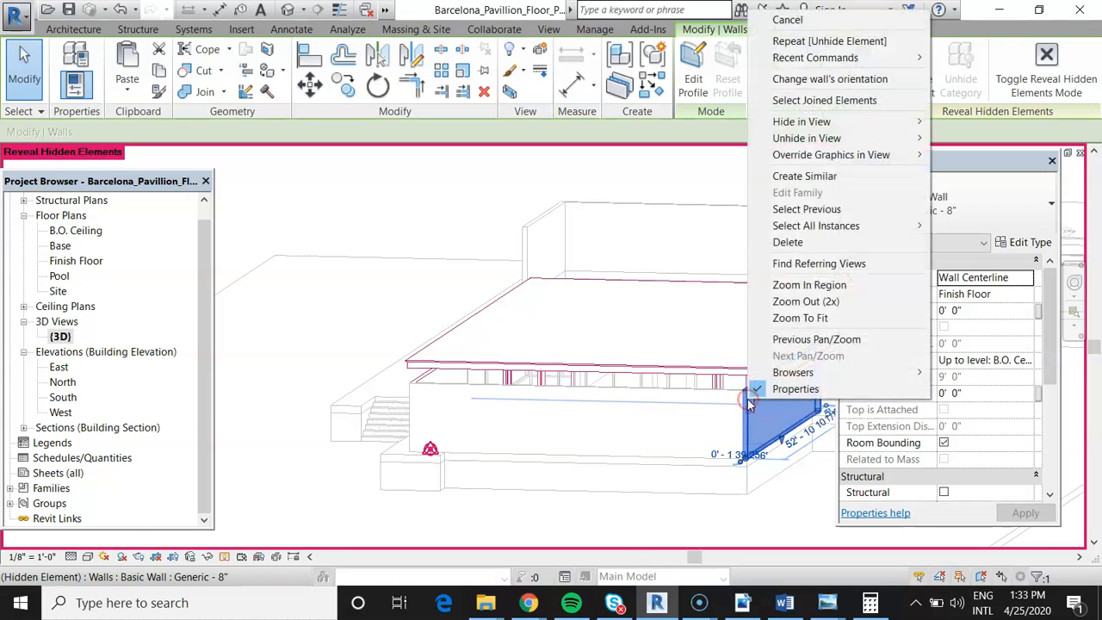
{"action": "mouse_move", "coordinate": [829, 140]}
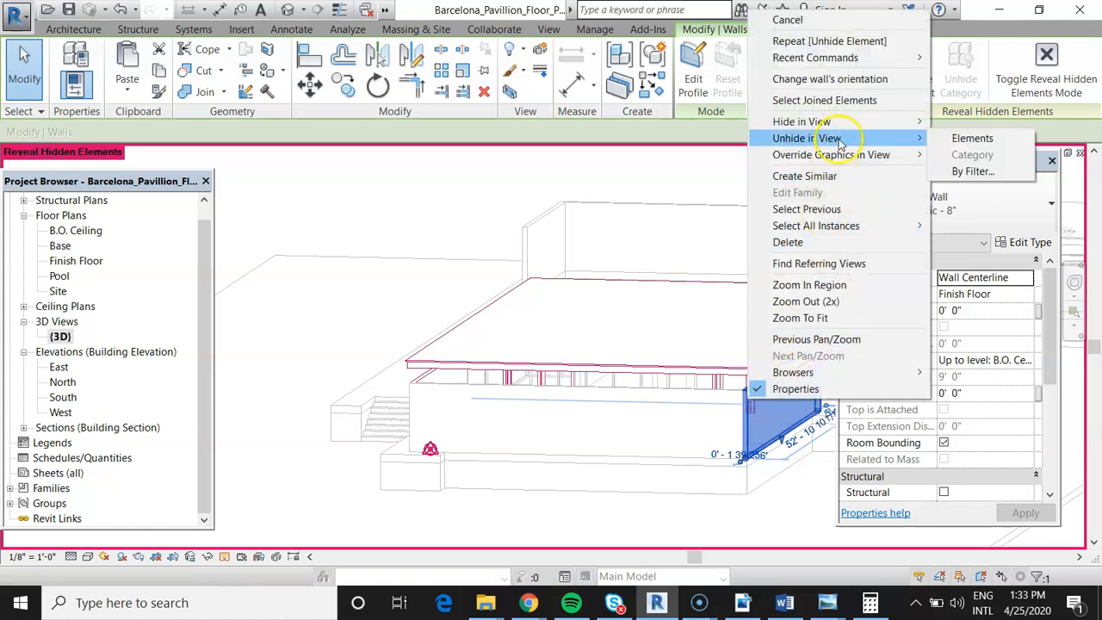
{"action": "left_click", "coordinate": [957, 142]}
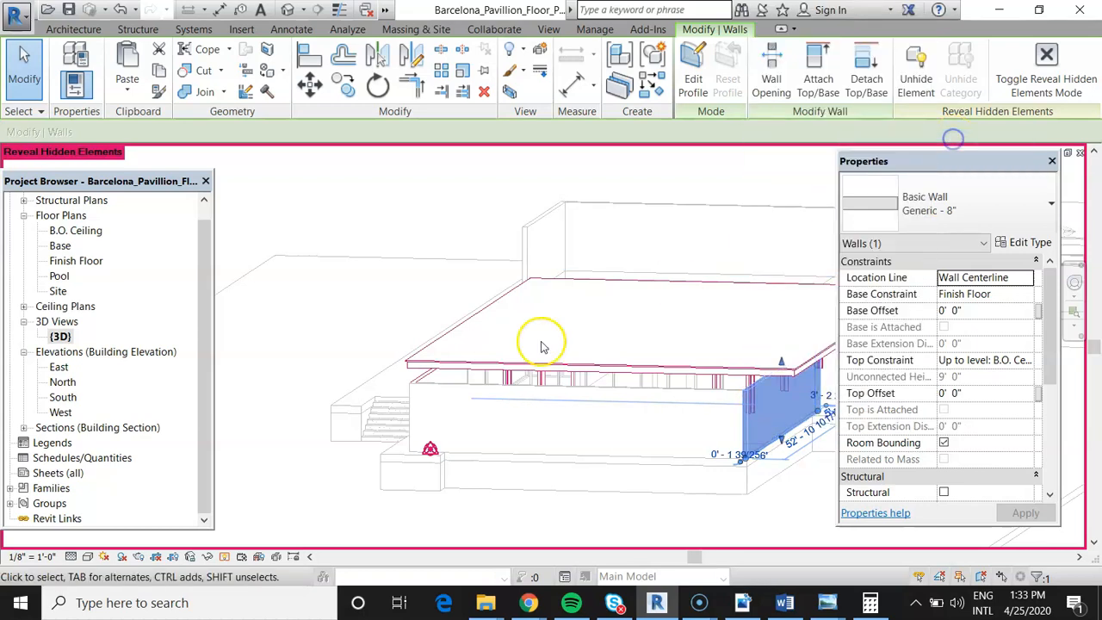
{"action": "left_click", "coordinate": [423, 381]}
{"action": "right_click", "coordinate": [422, 381]}
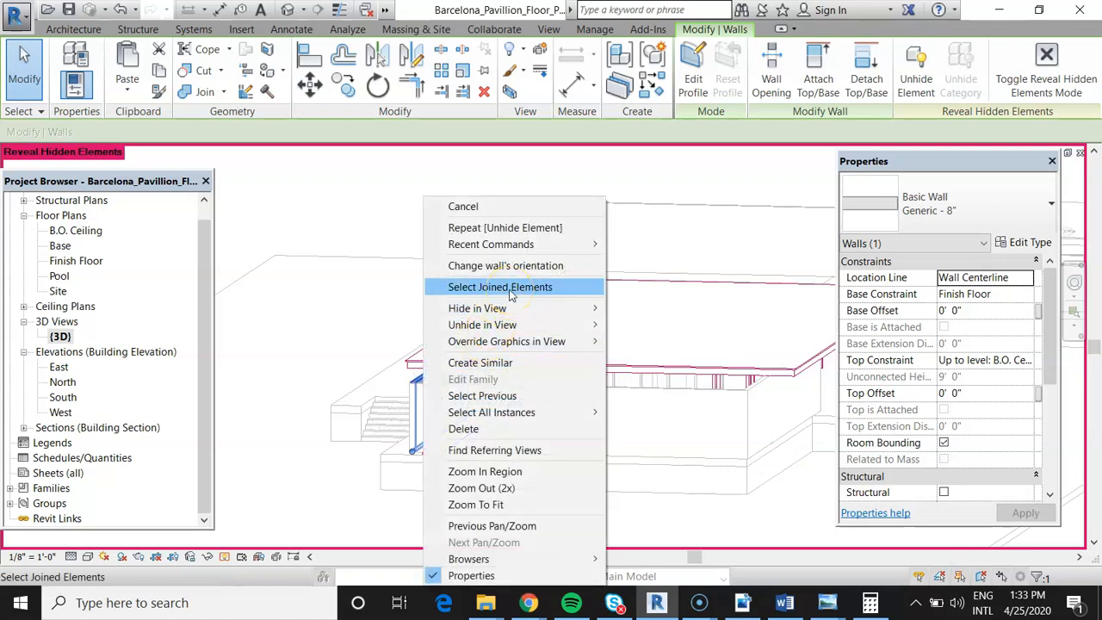
{"action": "mouse_move", "coordinate": [504, 325]}
{"action": "left_click", "coordinate": [678, 323]}
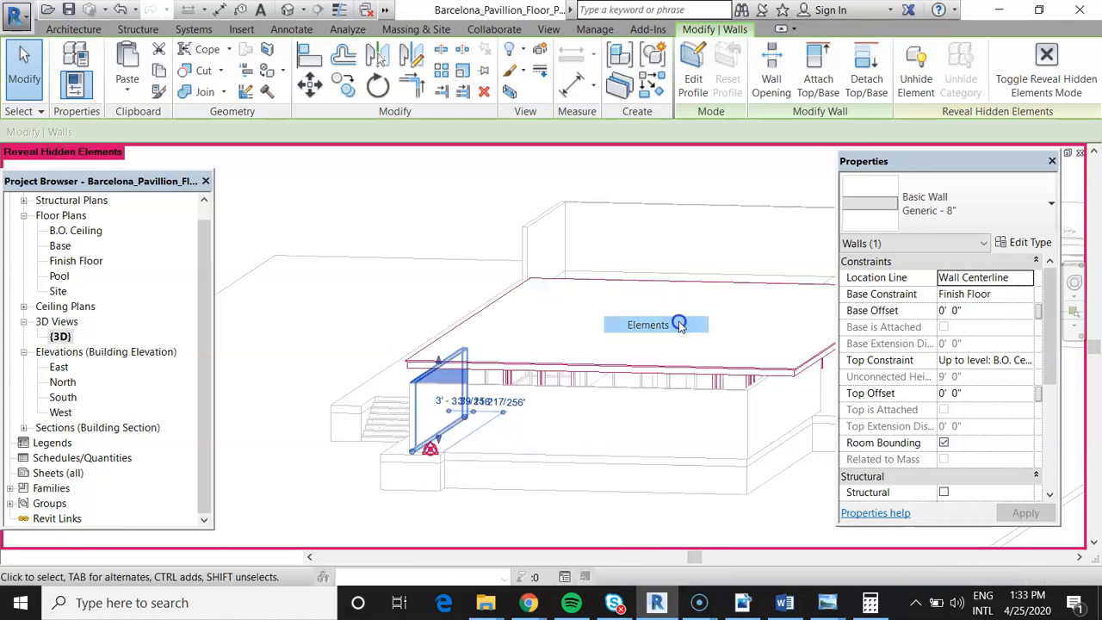
- Unhide the main pavilion's two roof slabs, the Generic - 2" floor and the Generic - 10" floor beneath it
{"action": "left_click", "coordinate": [621, 368]}
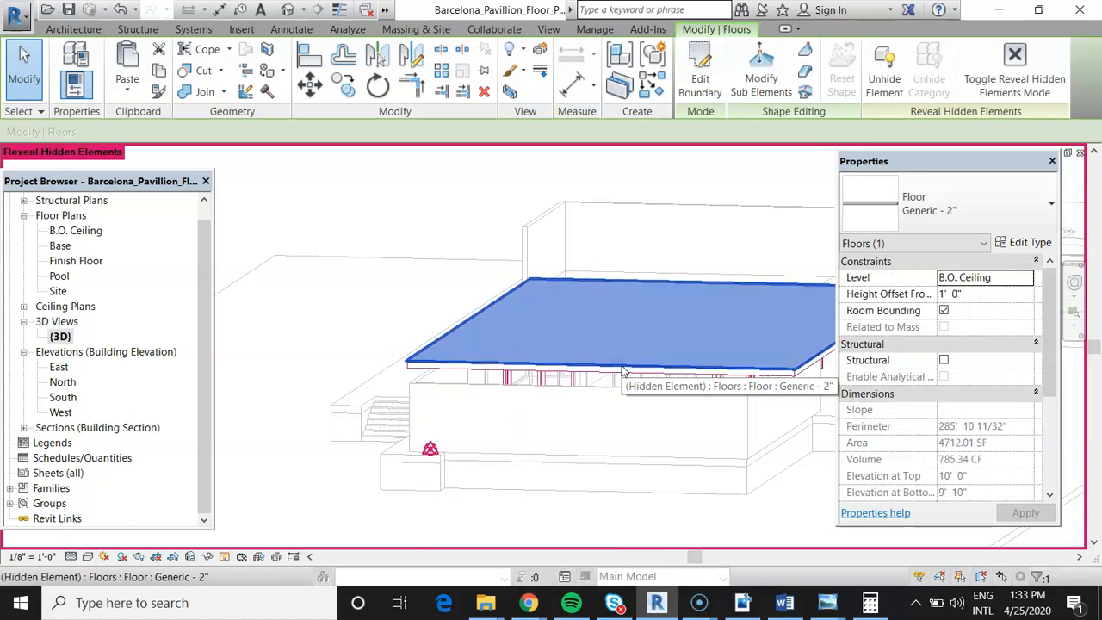
{"action": "right_click", "coordinate": [623, 370]}
{"action": "mouse_move", "coordinate": [700, 105]}
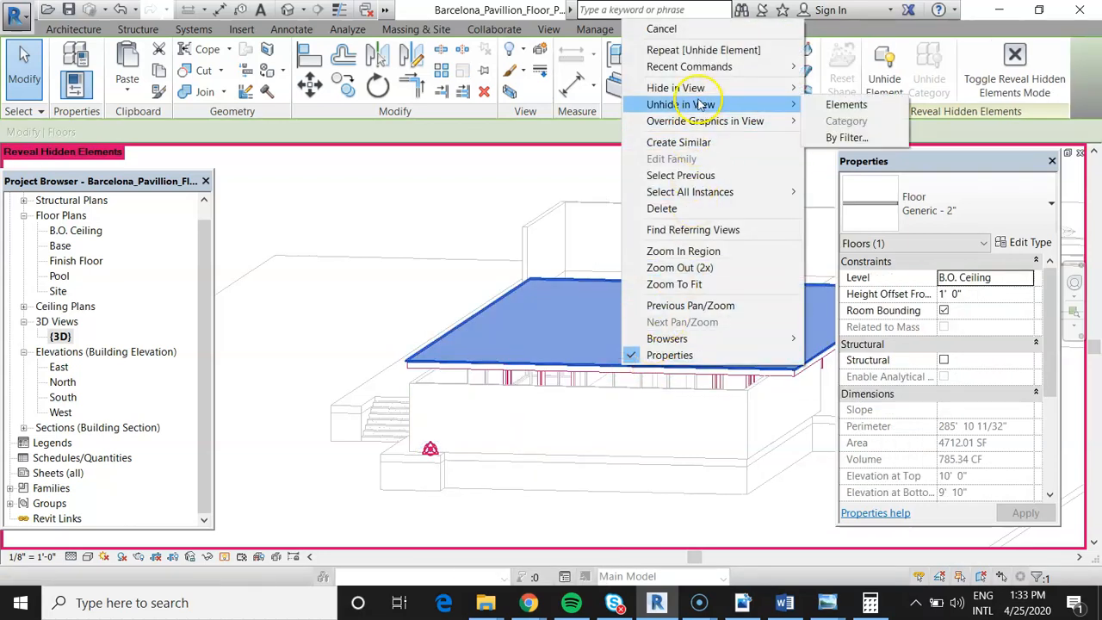
{"action": "left_click", "coordinate": [895, 104]}
{"action": "left_click", "coordinate": [614, 381]}
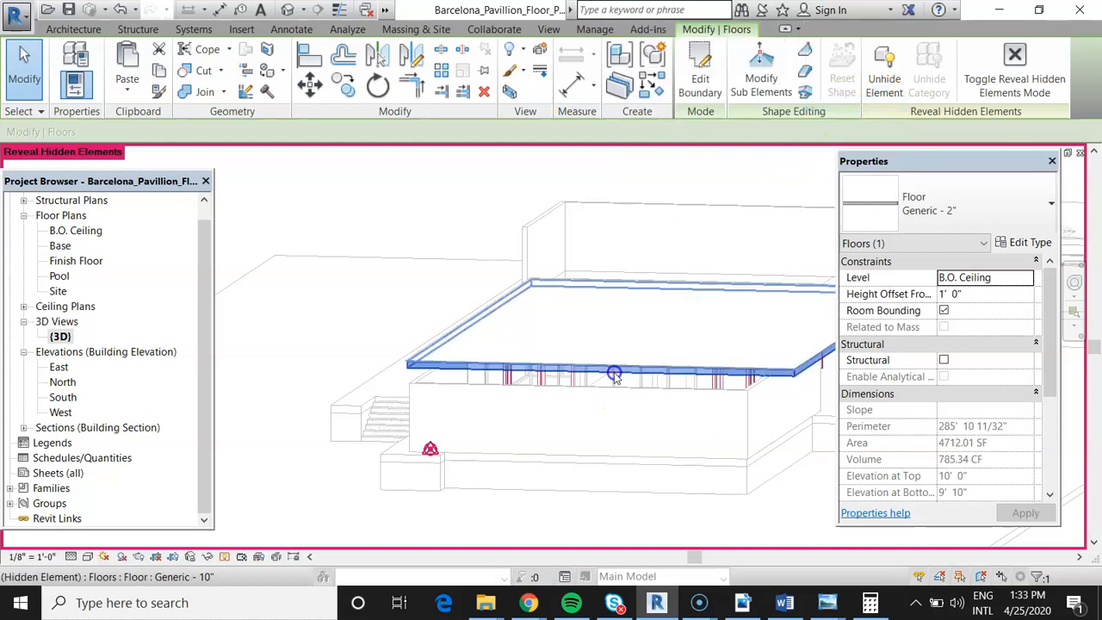
{"action": "right_click", "coordinate": [615, 378]}
{"action": "mouse_move", "coordinate": [701, 108]}
{"action": "left_click", "coordinate": [860, 105]}
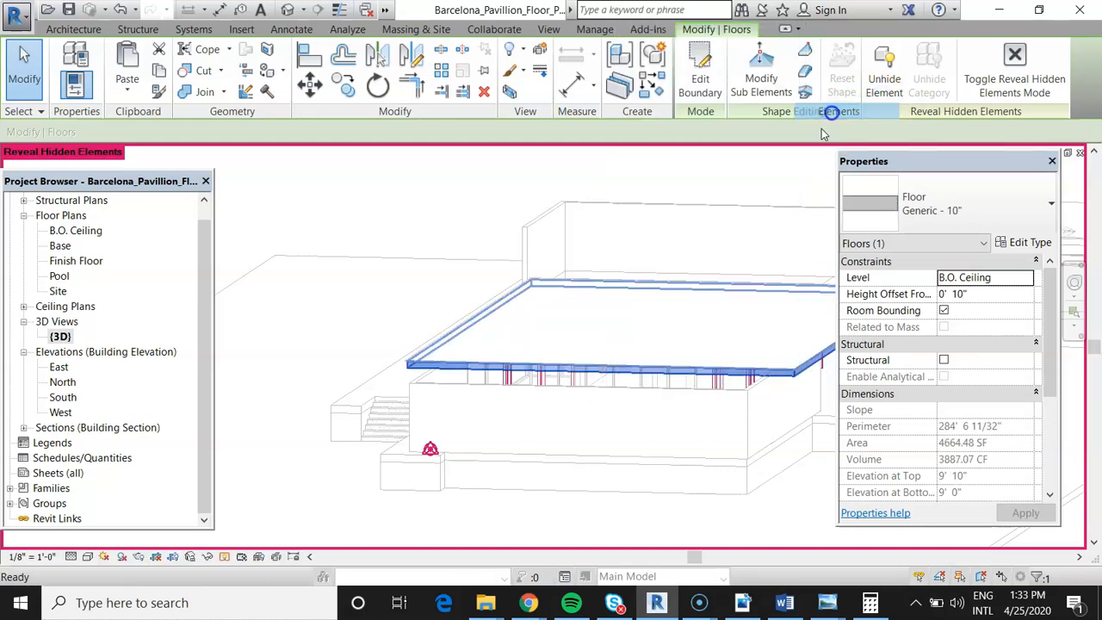
- Unhide the whole Columns category in the 3D view and turn off Reveal Hidden Elements
{"action": "left_click", "coordinate": [540, 379]}
{"action": "right_click", "coordinate": [544, 384]}
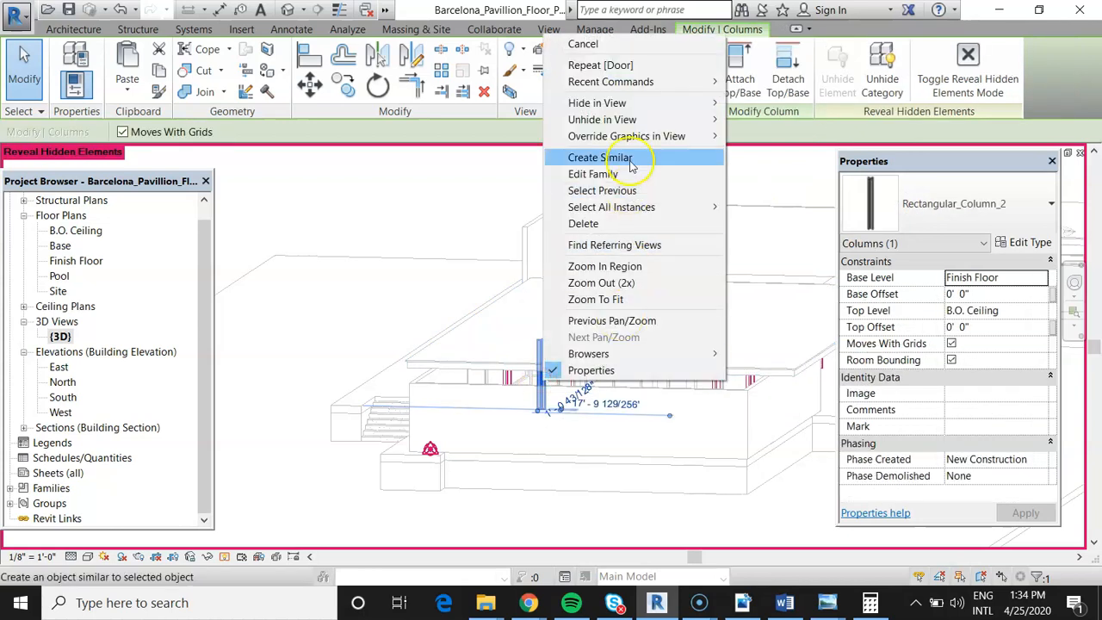
{"action": "mouse_move", "coordinate": [630, 122]}
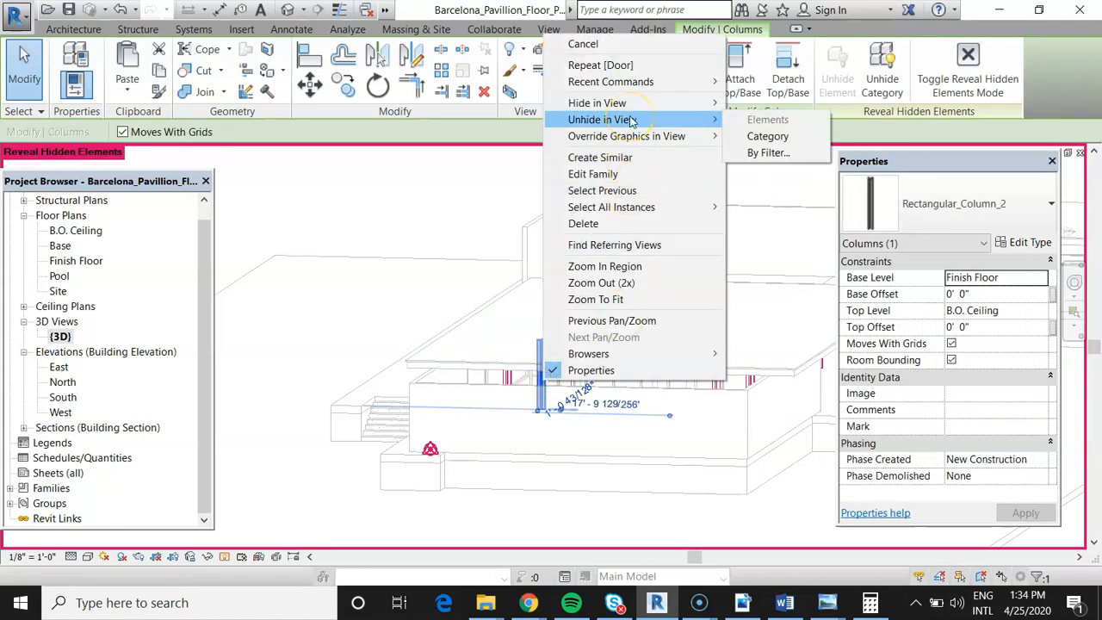
{"action": "left_click", "coordinate": [765, 136]}
{"action": "scroll", "coordinate": [413, 444], "scroll_direction": "down", "scroll_amount": 2}
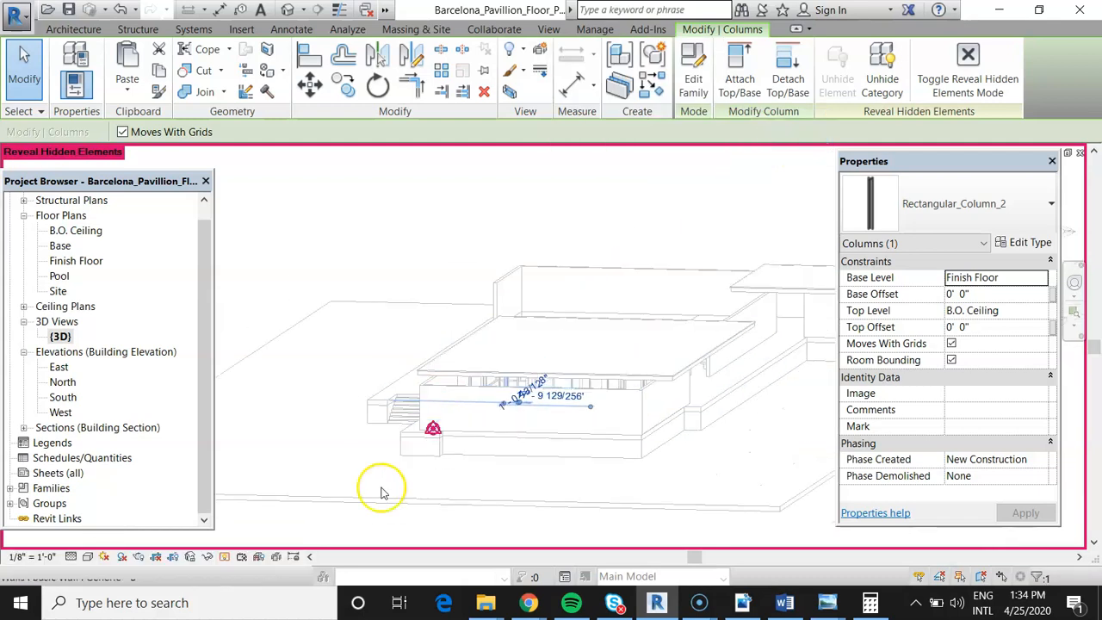
{"action": "left_click", "coordinate": [223, 557]}
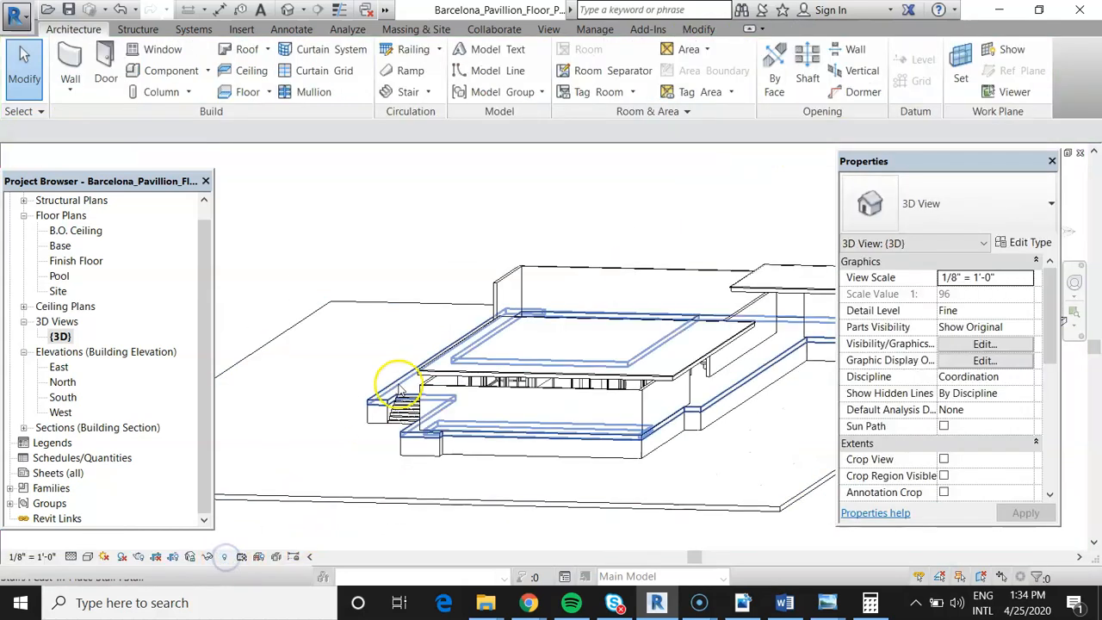
- Orbit around the restored main pavilion and examine its storefront glazing, door and columns up close
{"action": "mouse_move", "coordinate": [398, 389]}
{"action": "middle_mouse_down", "text": "shift"}
{"action": "mouse_move", "coordinate": [482, 403]}
{"action": "mouse_move", "coordinate": [559, 387]}
{"action": "middle_mouse_up", "text": "shift"}
{"action": "mouse_move", "coordinate": [659, 374]}
{"action": "middle_mouse_down", "text": "shift"}
{"action": "mouse_move", "coordinate": [622, 401]}
{"action": "mouse_move", "coordinate": [479, 450]}
{"action": "mouse_move", "coordinate": [541, 482]}
{"action": "middle_mouse_up", "text": "shift"}
{"action": "scroll", "coordinate": [422, 406], "scroll_direction": "down", "scroll_amount": 2}
{"action": "middle_click_drag", "start_coordinate": [448, 459], "coordinate": [539, 504], "text": "shift"}
{"action": "scroll", "coordinate": [531, 473], "scroll_direction": "up", "scroll_amount": 4}
{"action": "scroll", "coordinate": [530, 465], "scroll_direction": "up", "scroll_amount": 2}
{"action": "mouse_move", "coordinate": [528, 455]}
{"action": "middle_mouse_down", "text": "shift"}
{"action": "mouse_move", "coordinate": [551, 394]}
{"action": "mouse_move", "coordinate": [467, 497]}
{"action": "mouse_move", "coordinate": [482, 413]}
{"action": "mouse_move", "coordinate": [471, 437]}
{"action": "mouse_move", "coordinate": [462, 430]}
{"action": "middle_mouse_up", "text": "shift"}
{"action": "scroll", "coordinate": [423, 344], "scroll_direction": "up", "scroll_amount": 5}
{"action": "scroll", "coordinate": [549, 306], "scroll_direction": "up", "scroll_amount": 2}
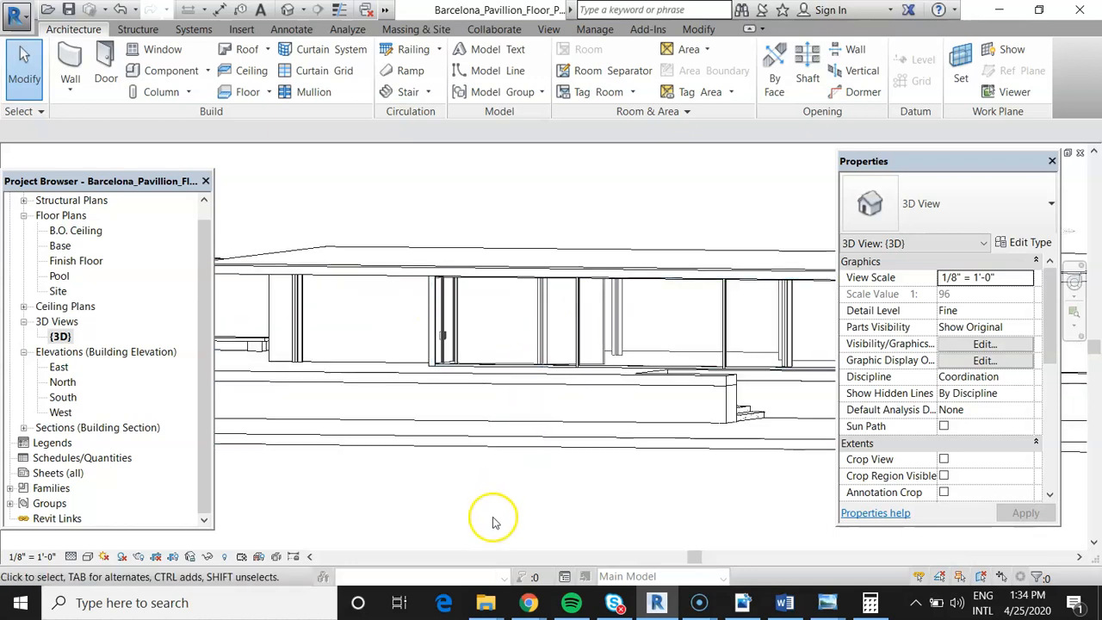
{"action": "middle_click_drag", "start_coordinate": [529, 423], "coordinate": [552, 406], "text": "shift"}
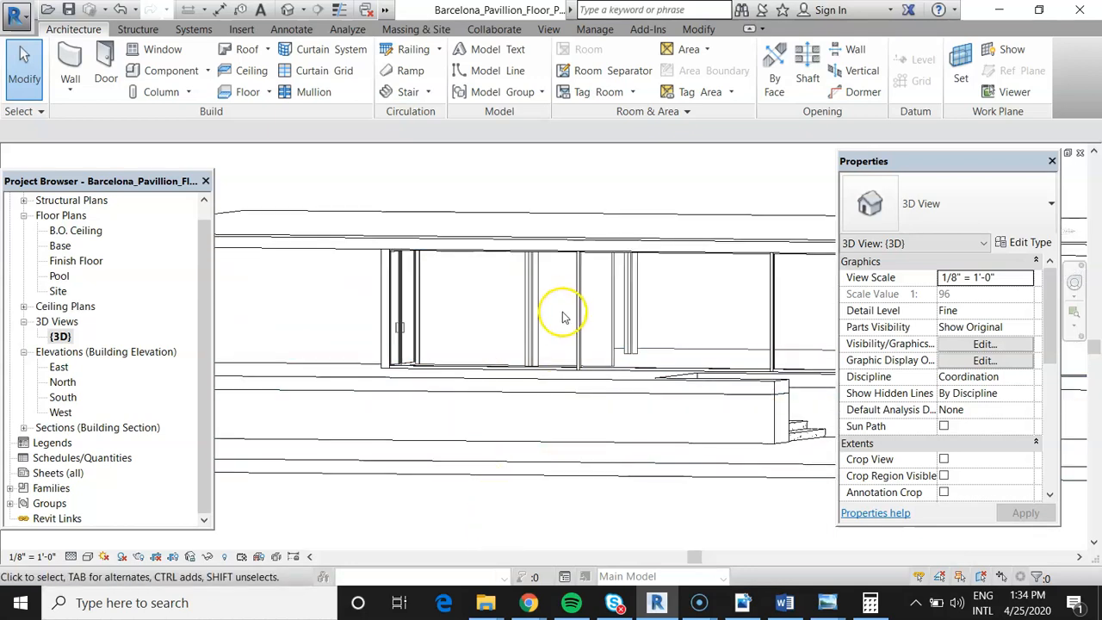
- Examine the overall pavilion from other sides, including a close view of the double entrance door
{"action": "scroll", "coordinate": [546, 334], "scroll_direction": "down", "scroll_amount": 4}
{"action": "middle_click_drag", "start_coordinate": [459, 430], "coordinate": [483, 442], "text": "shift"}
{"action": "scroll", "coordinate": [512, 357], "scroll_direction": "down", "scroll_amount": 5}
{"action": "middle_click_drag", "start_coordinate": [504, 364], "coordinate": [594, 465], "text": "shift"}
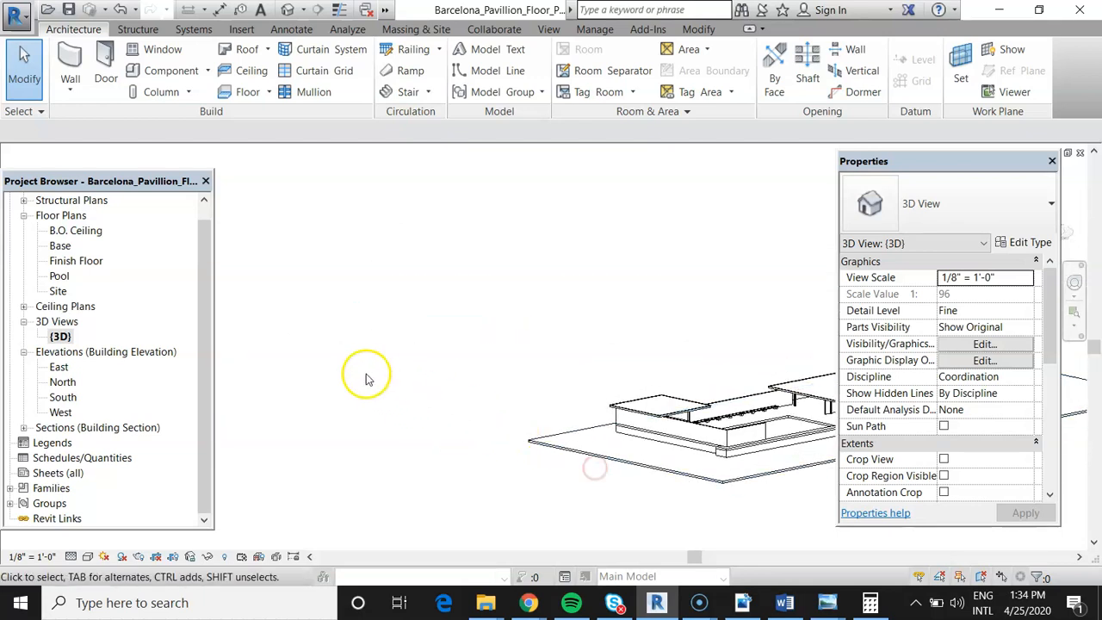
{"action": "scroll", "coordinate": [366, 379], "scroll_direction": "down", "scroll_amount": 5}
{"action": "middle_click_drag", "start_coordinate": [495, 420], "coordinate": [559, 413], "text": "shift"}
{"action": "scroll", "coordinate": [551, 305], "scroll_direction": "up", "scroll_amount": 6}
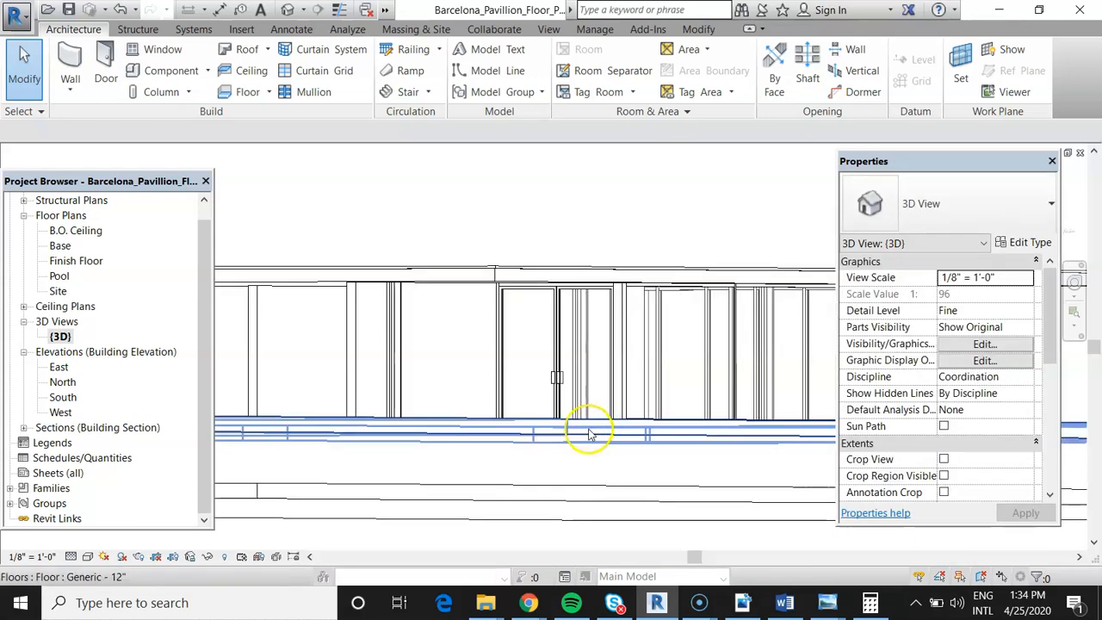
{"action": "scroll", "coordinate": [478, 419], "scroll_direction": "down", "scroll_amount": 1}
{"action": "middle_click_drag", "start_coordinate": [551, 379], "coordinate": [554, 399]}
{"action": "scroll", "coordinate": [553, 353], "scroll_direction": "down", "scroll_amount": 4}
{"action": "scroll", "coordinate": [553, 353], "scroll_direction": "down", "scroll_amount": 1}
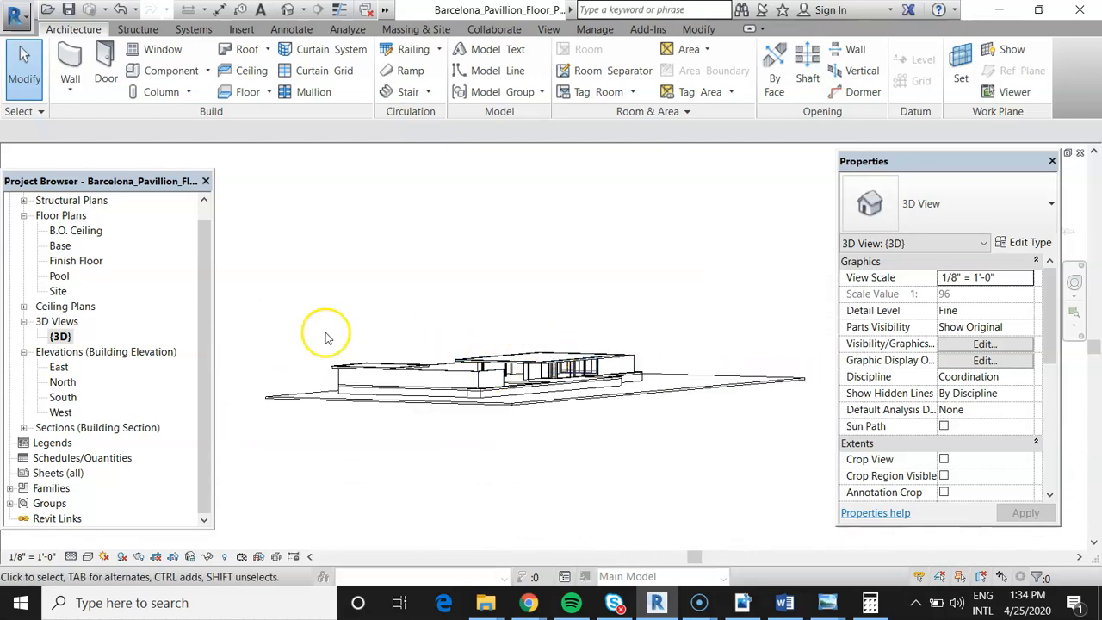
- In the Finish Floor plan, move the long horizontal section line to just outside the main pavilion's front storefront
{"action": "double_click", "coordinate": [73, 260]}
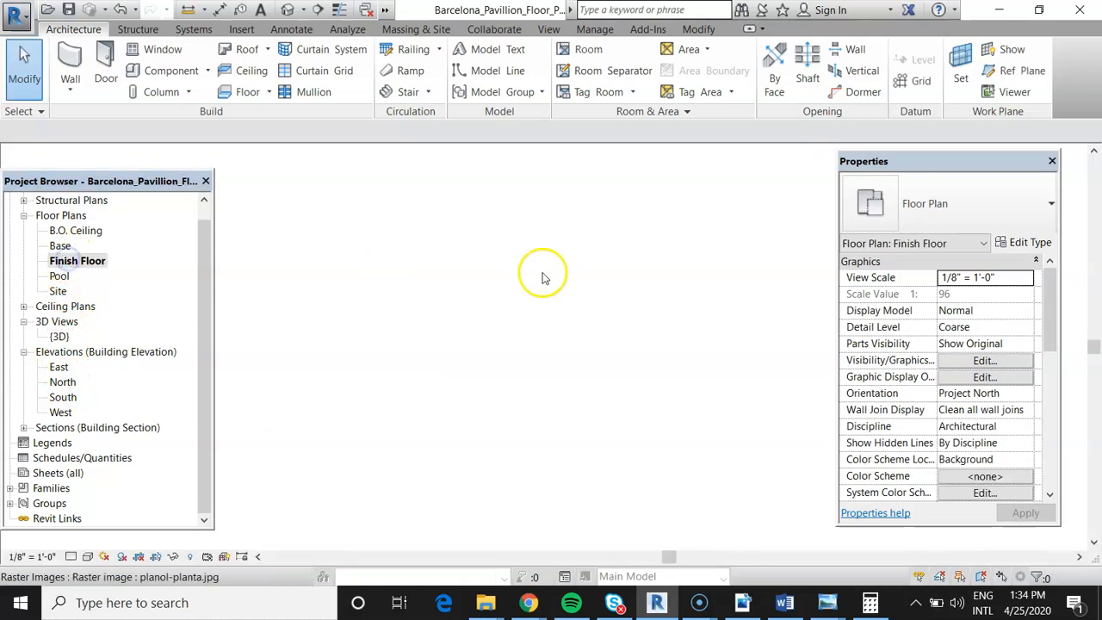
{"action": "scroll", "coordinate": [596, 392], "scroll_direction": "up", "scroll_amount": 2}
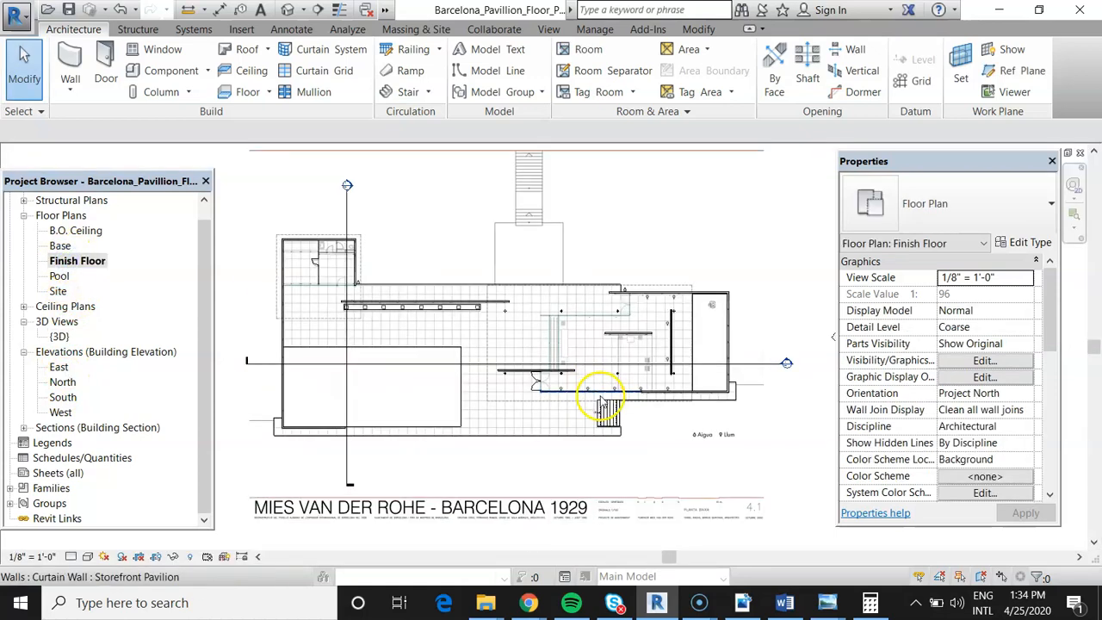
{"action": "left_click", "coordinate": [785, 368]}
{"action": "left_click_drag", "start_coordinate": [758, 373], "coordinate": [758, 399]}
{"action": "left_click", "coordinate": [797, 484]}
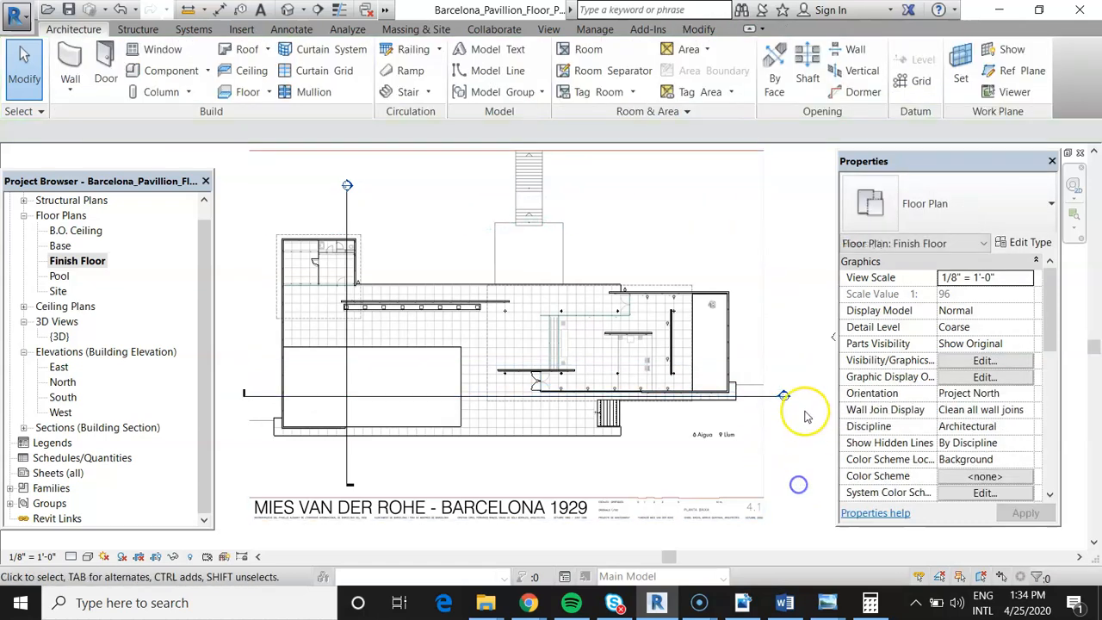
- Open the moved section's view and examine the pavilion's walls, roofs and storefronts along its length
{"action": "double_click", "coordinate": [782, 396]}
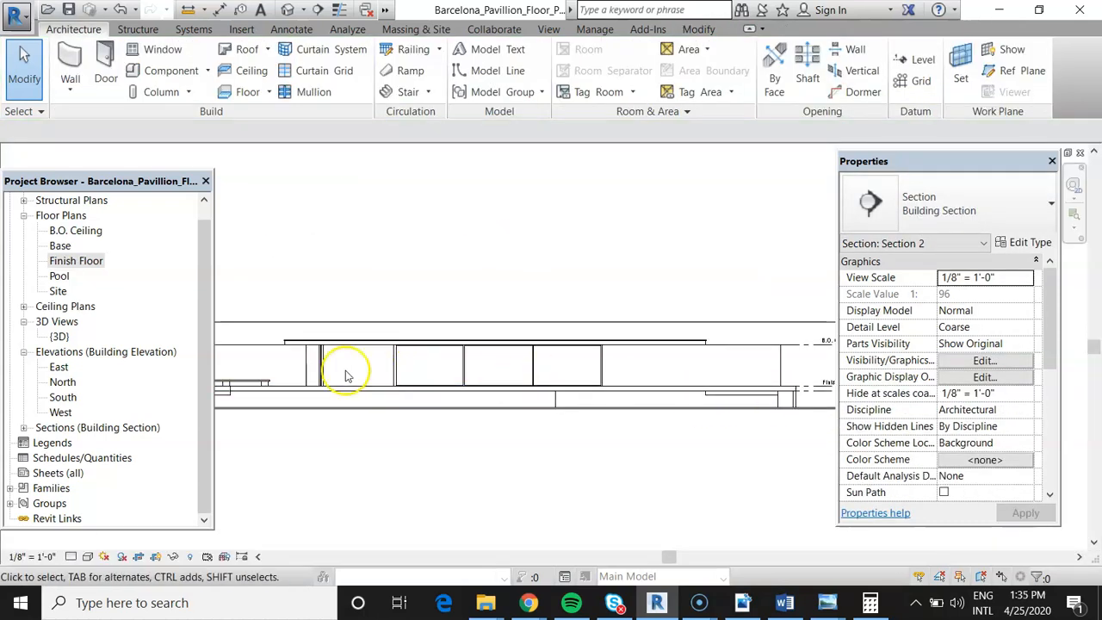
{"action": "scroll", "coordinate": [512, 381], "scroll_direction": "down", "scroll_amount": 3}
{"action": "scroll", "coordinate": [573, 403], "scroll_direction": "down", "scroll_amount": 4}
{"action": "scroll", "coordinate": [283, 406], "scroll_direction": "up", "scroll_amount": 3}
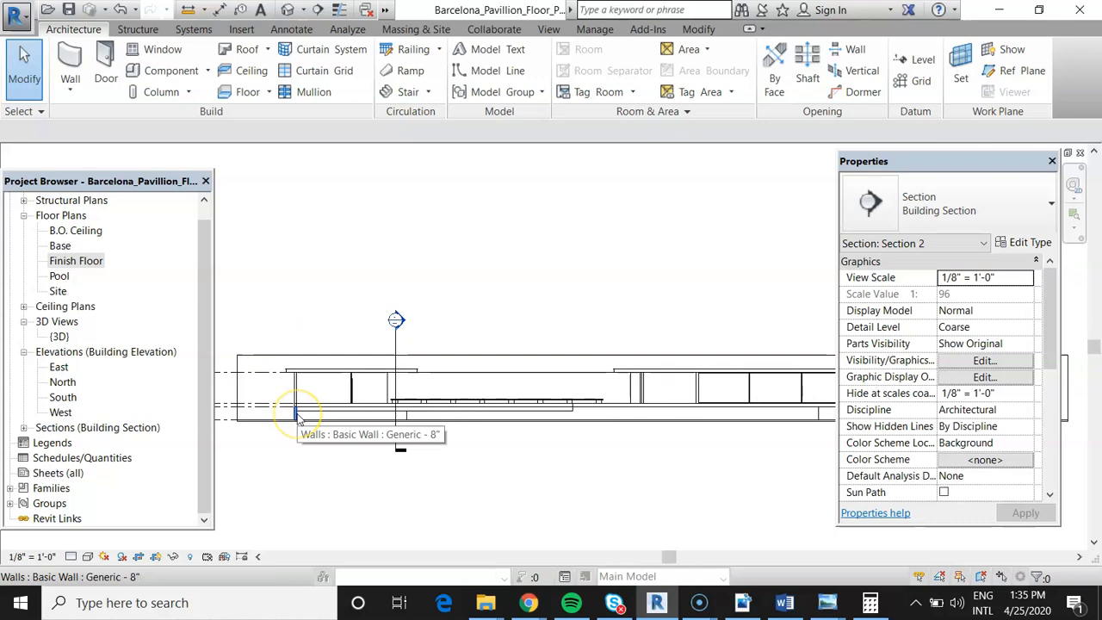